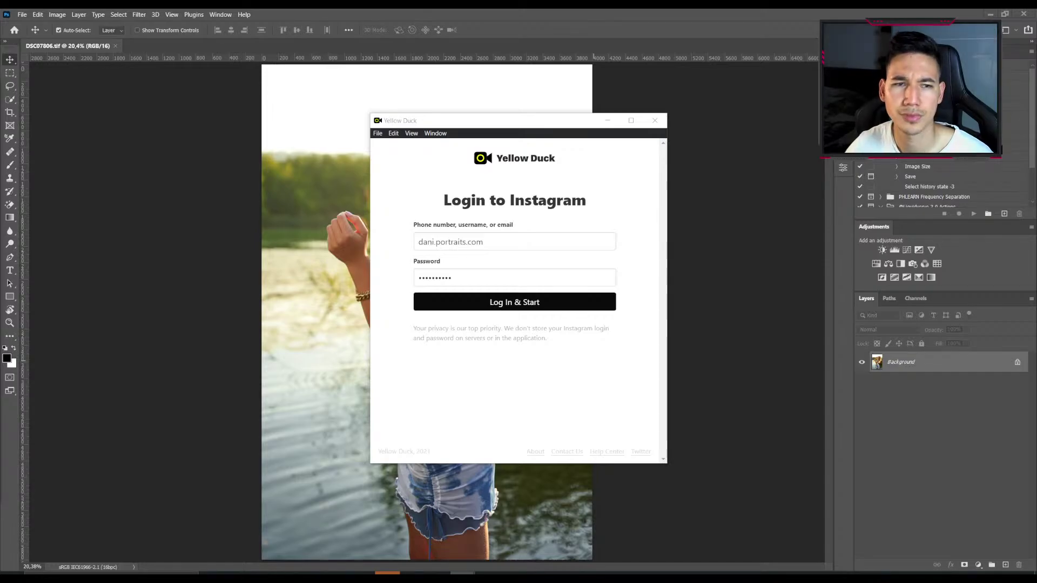
Move the Yellow Duck login window away from the photo.
drag(521, 115, 405, 125)
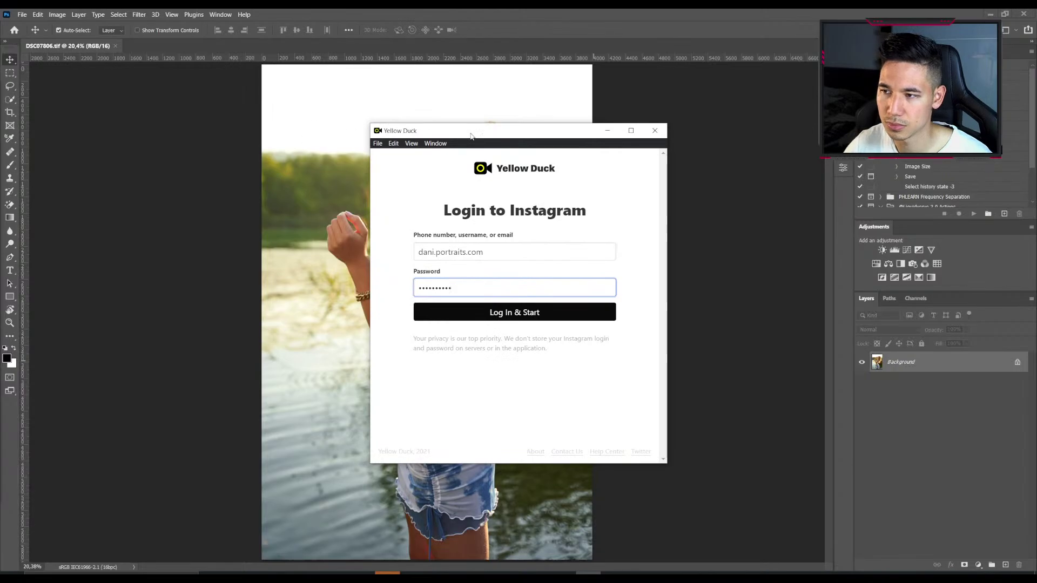
drag(471, 133, 0, 139)
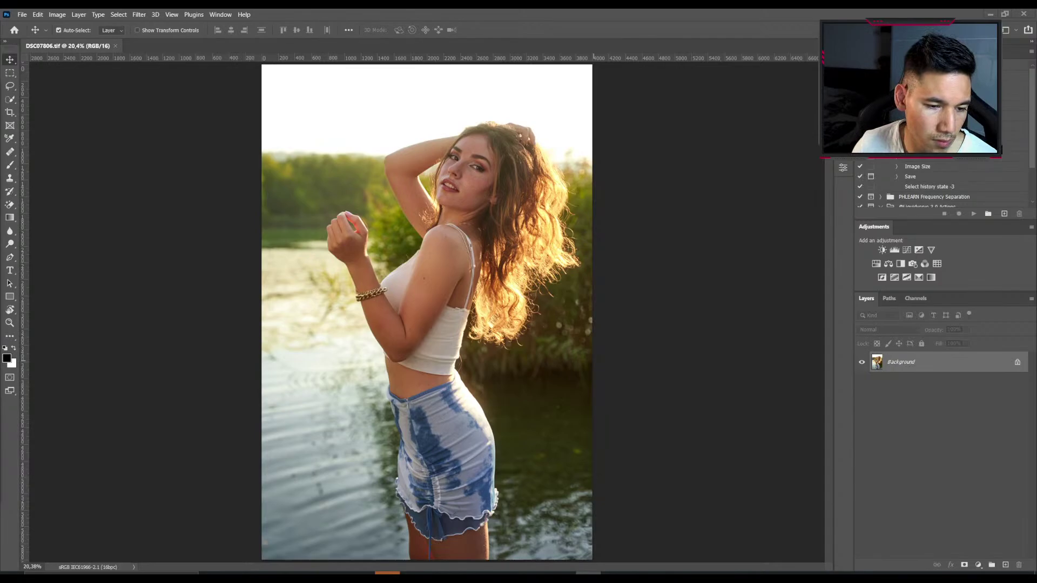
key(super+d)
key(super+d)
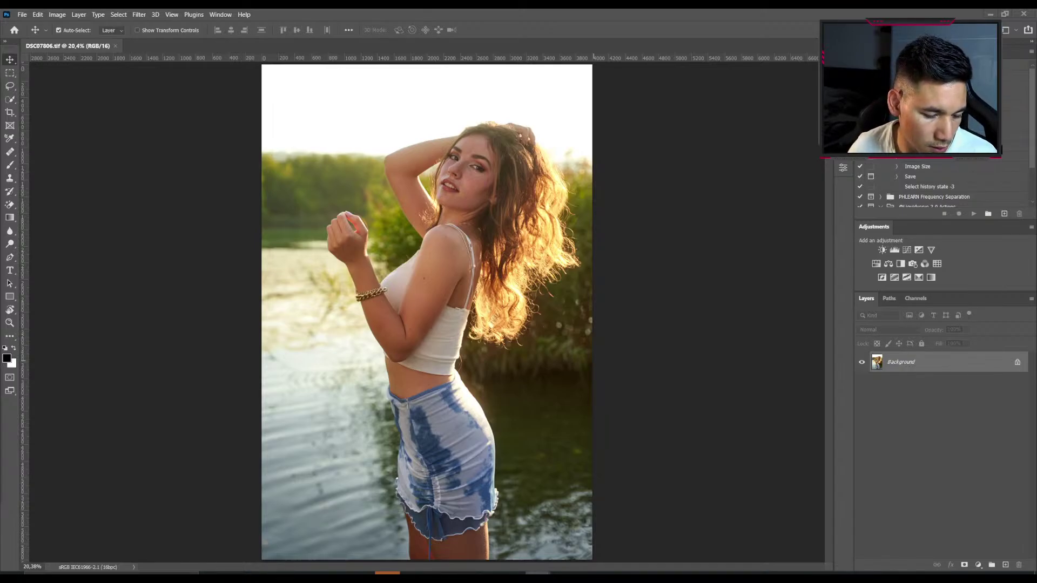
key(super+d)
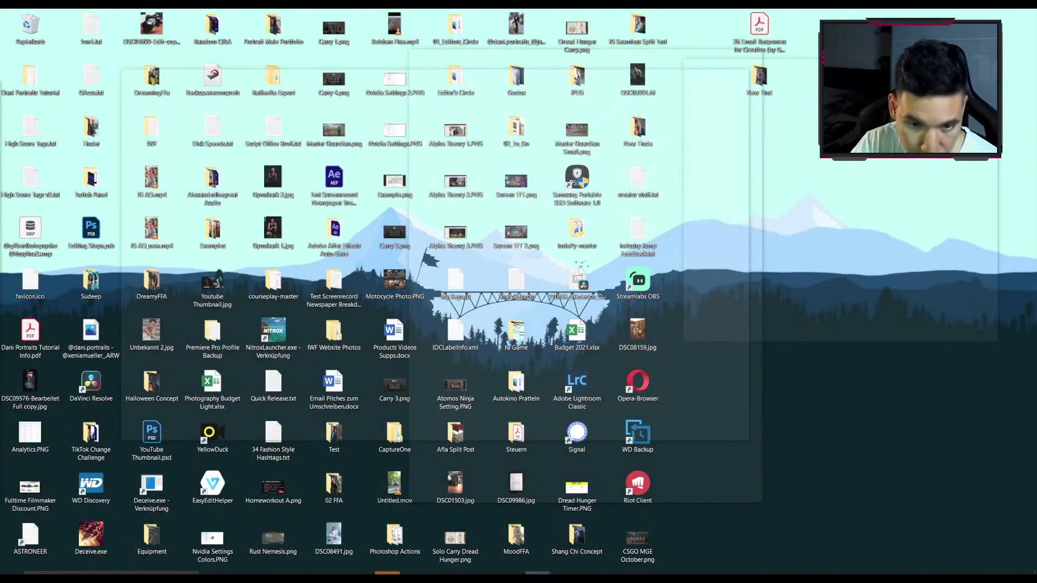
key(super+d)
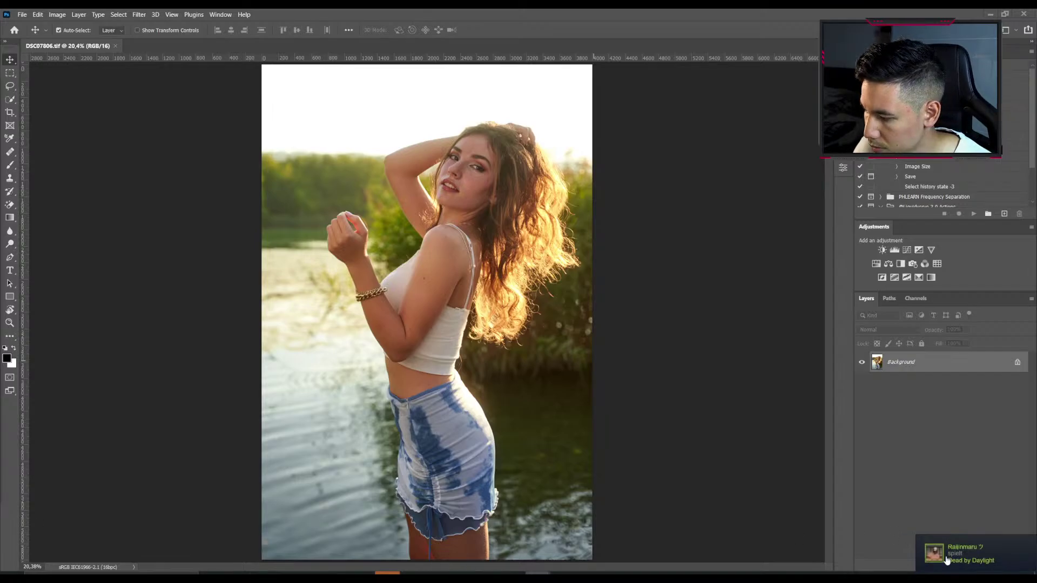
click(929, 576)
right_click(906, 502)
click(906, 498)
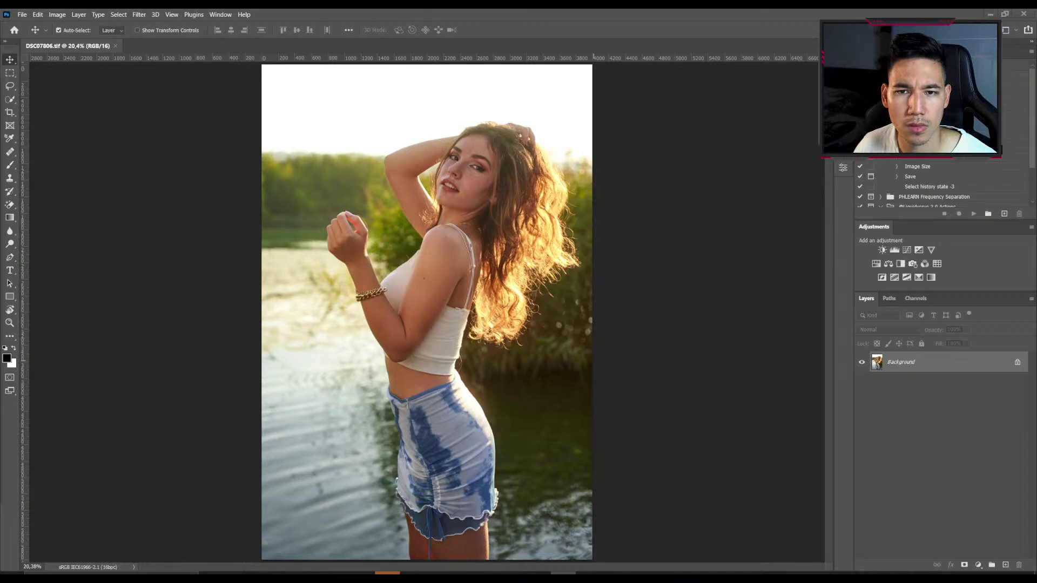
Switch to the system search and launch the Yellow Duck application.
key(super)
text(yellow)
key(Return)
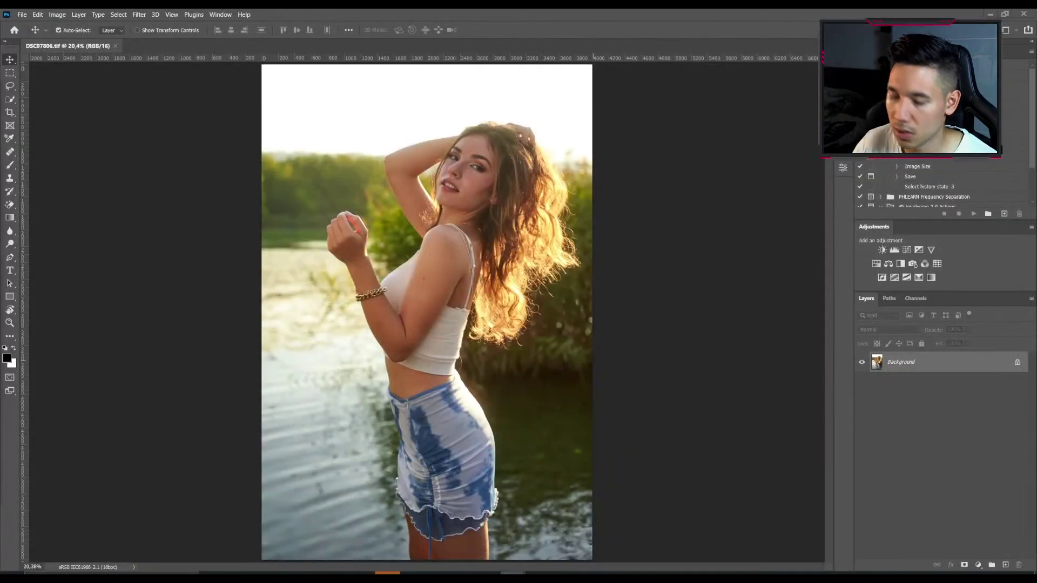
key(super)
text(y)
key(Return)
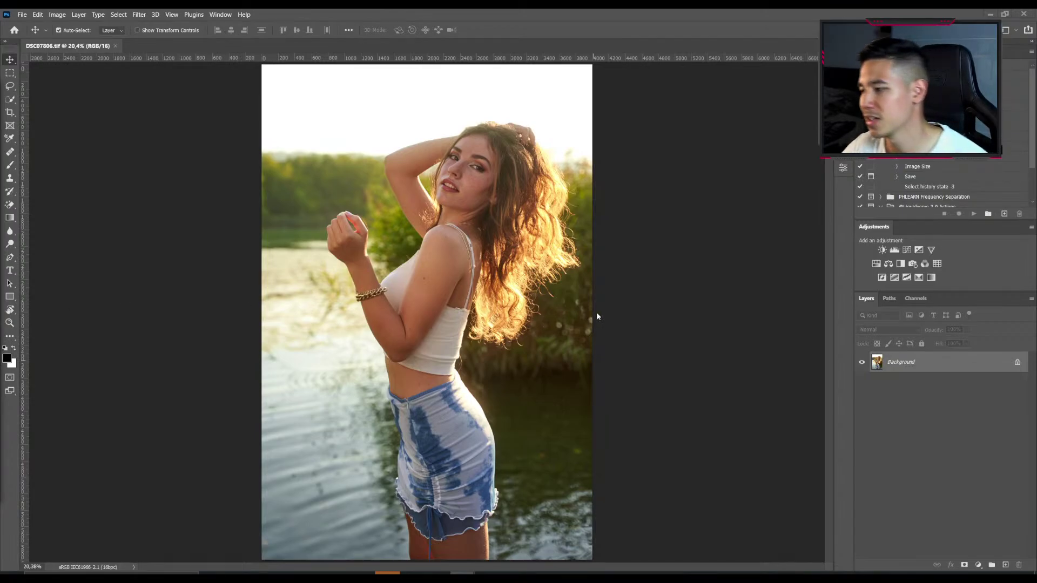
Add an empty layer above the photo and run the action that builds the dodge-and-burn layer groups.
click(1005, 565)
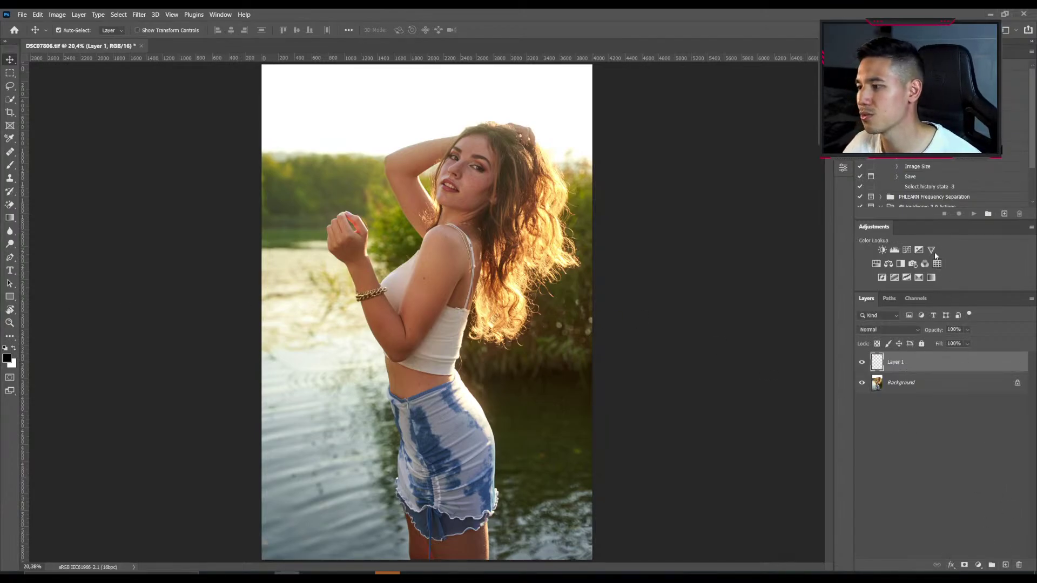
key(ctrl)
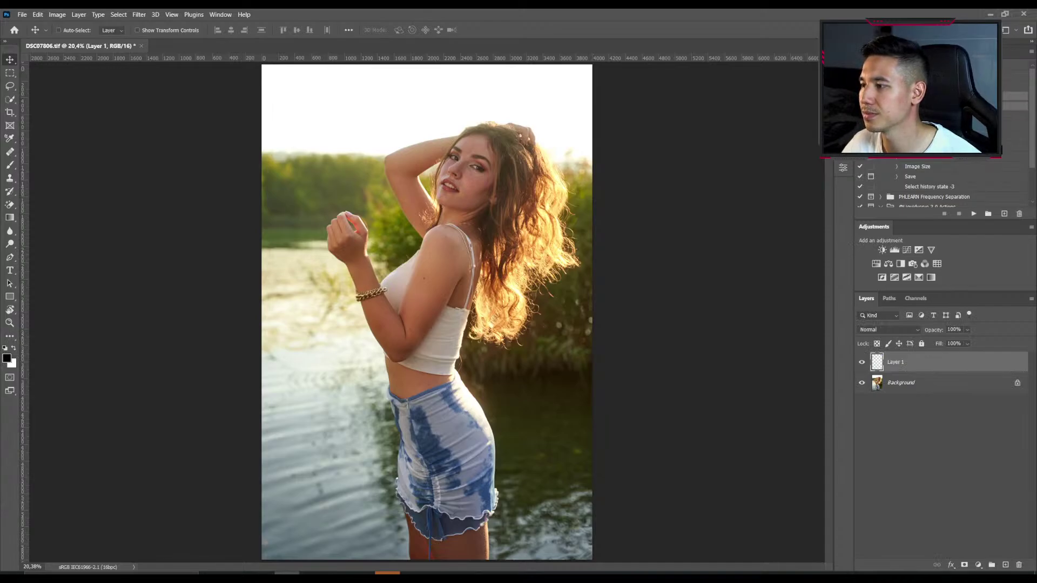
click(974, 214)
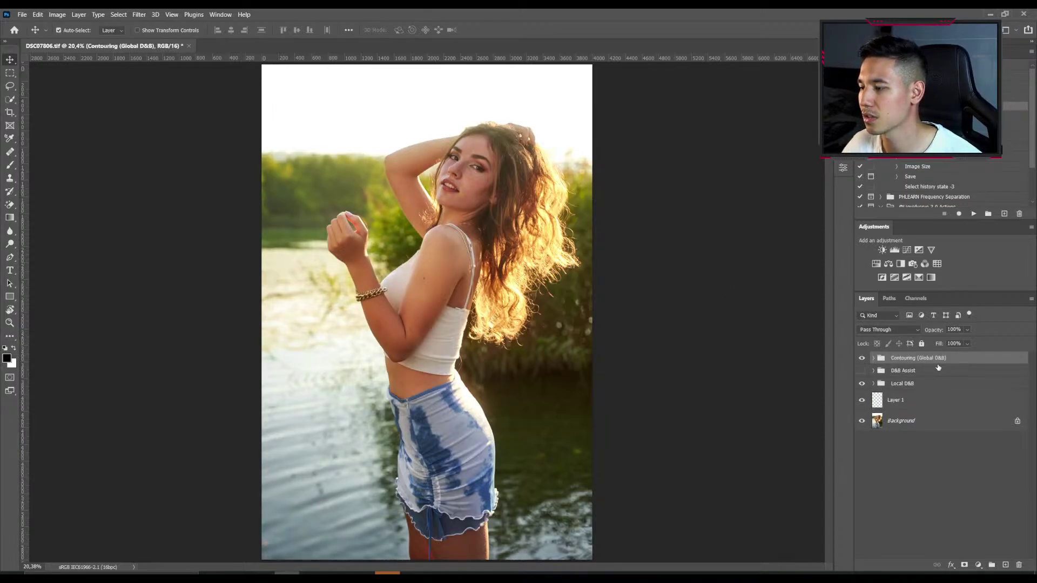
Invert the Local Burn and Local Dodge masks in the Local D&B group, then select the empty layer.
click(873, 384)
click(910, 403)
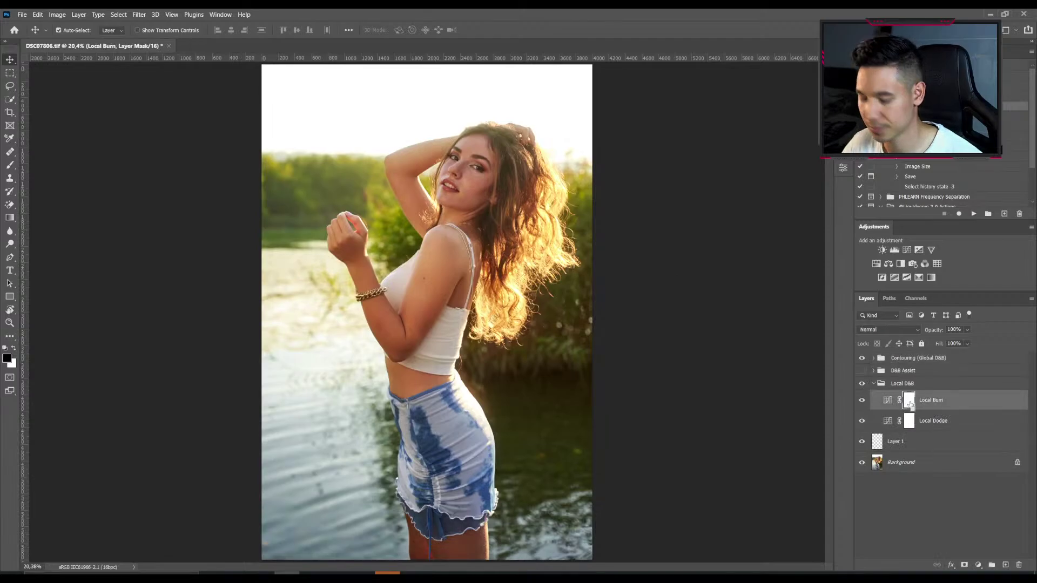
key(ctrl+i)
click(909, 420)
key(ctrl+i)
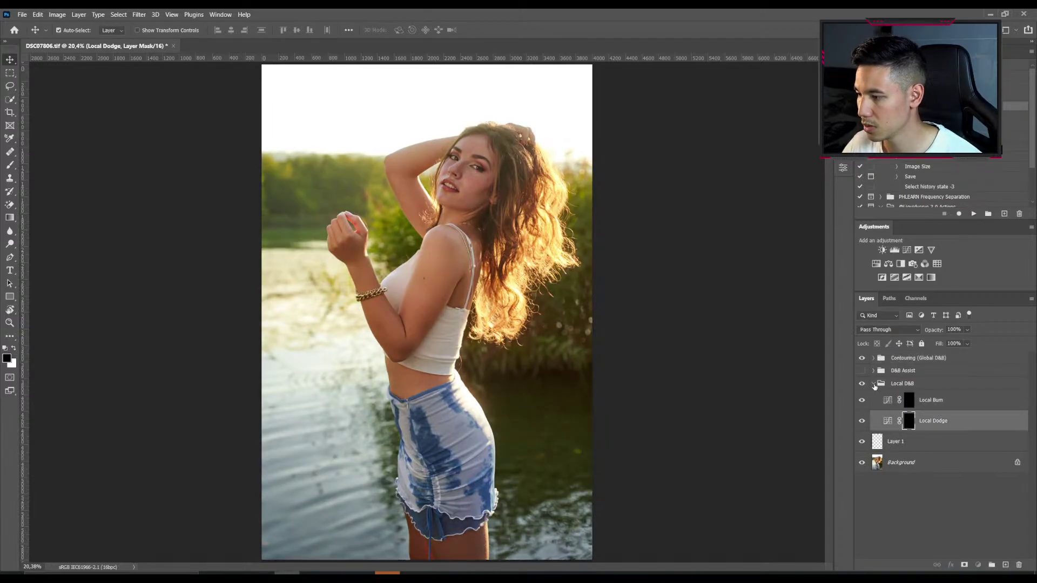
click(873, 384)
click(892, 406)
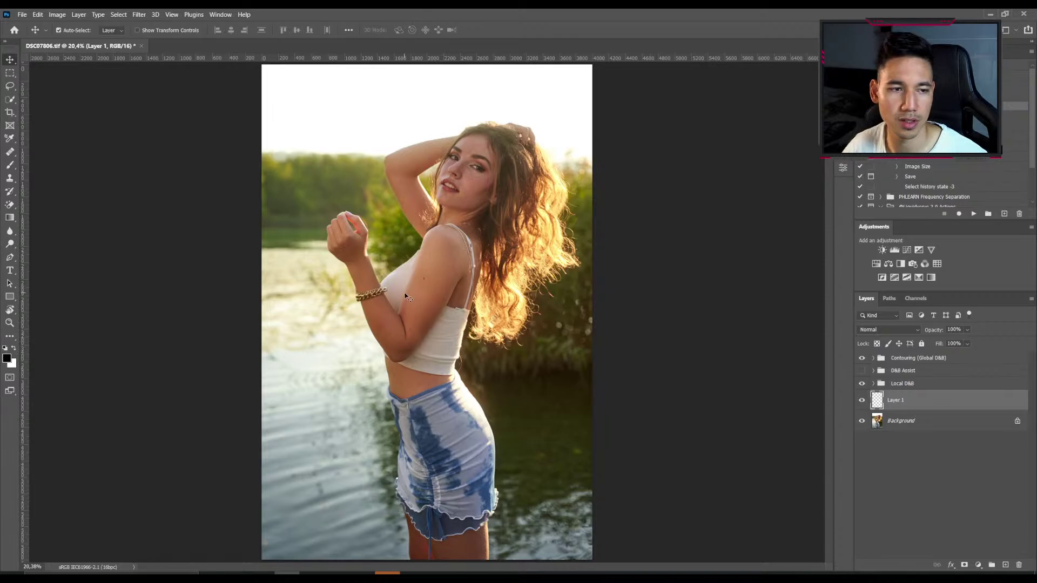
Show the D&B Assist group and expand it to its Add Contrast and Desaturate layers.
click(969, 517)
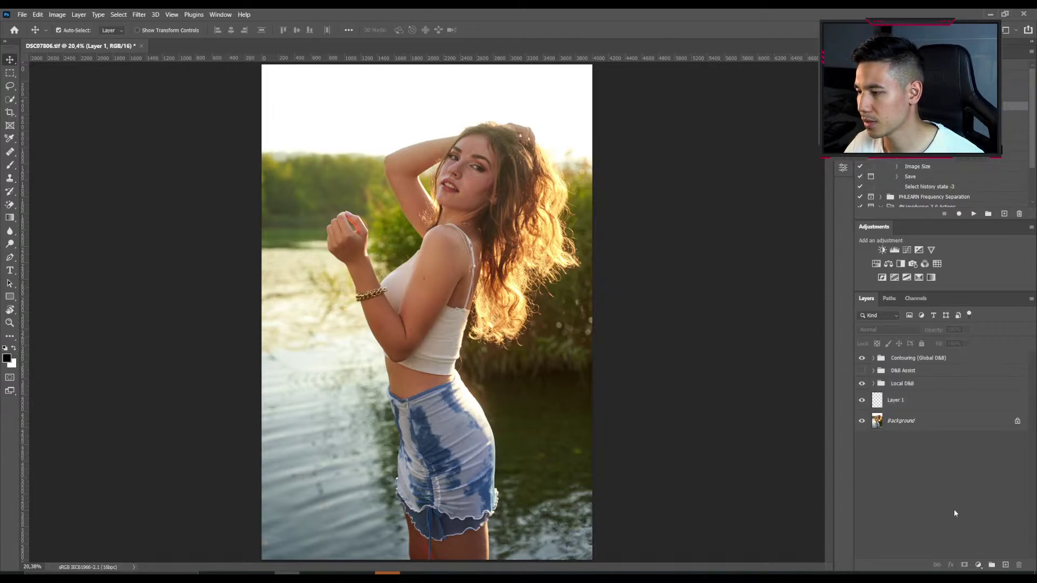
scroll(454, 209, up, 5)
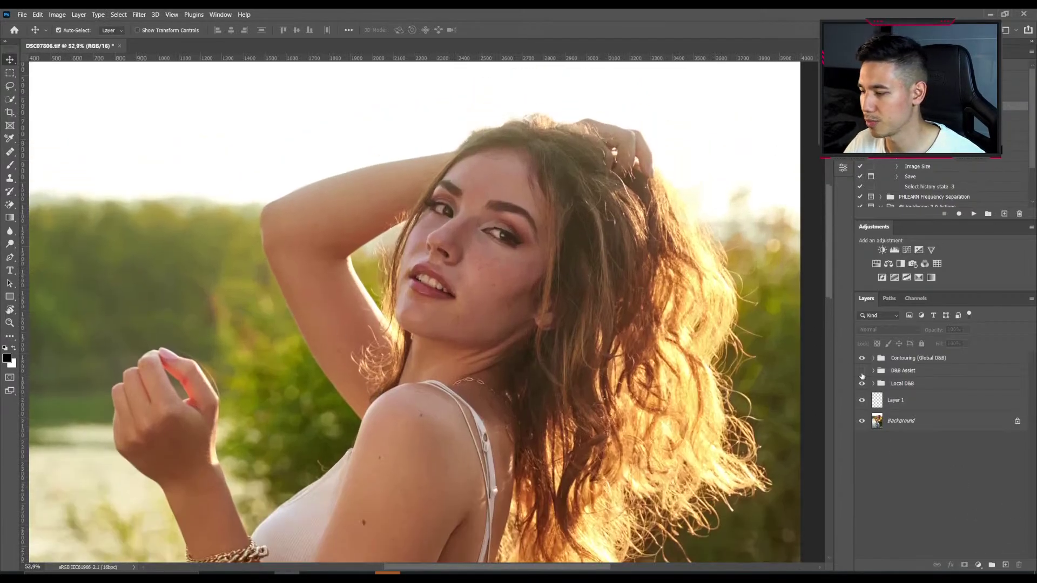
click(886, 373)
click(862, 371)
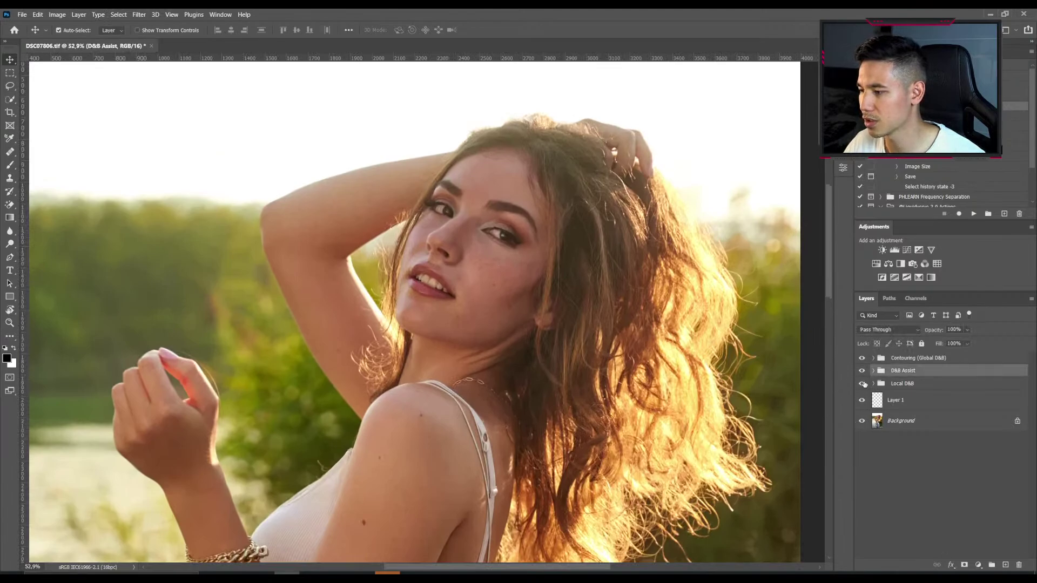
click(873, 370)
click(882, 389)
click(879, 410)
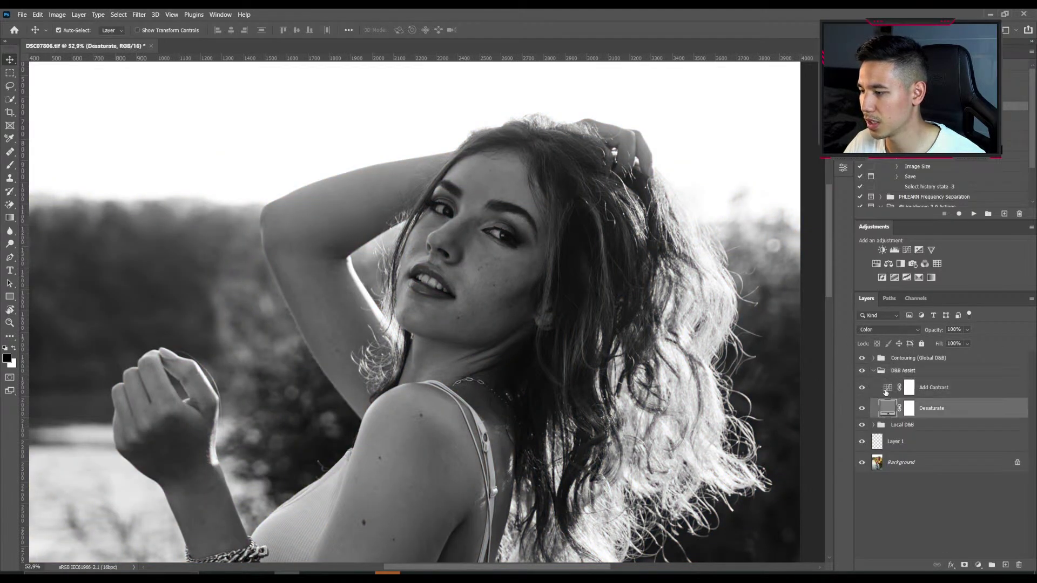
Reshape the Add Contrast curve into a steep S with points at input 101, output 54 and input 164, output 176.
click(886, 391)
click(881, 408)
click(887, 392)
double_click(887, 392)
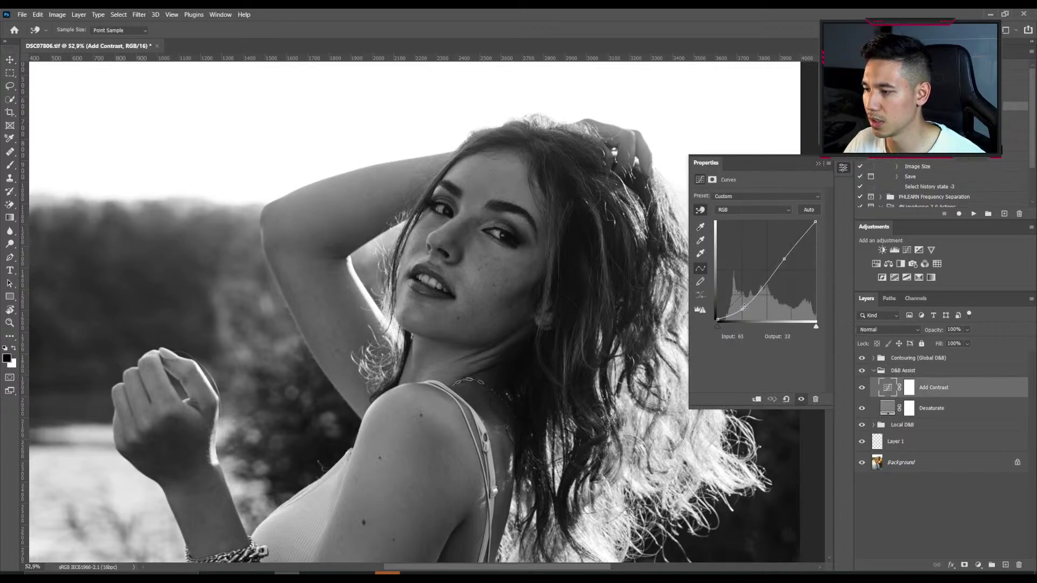
drag(742, 309, 756, 345)
scroll(533, 281, up, 4)
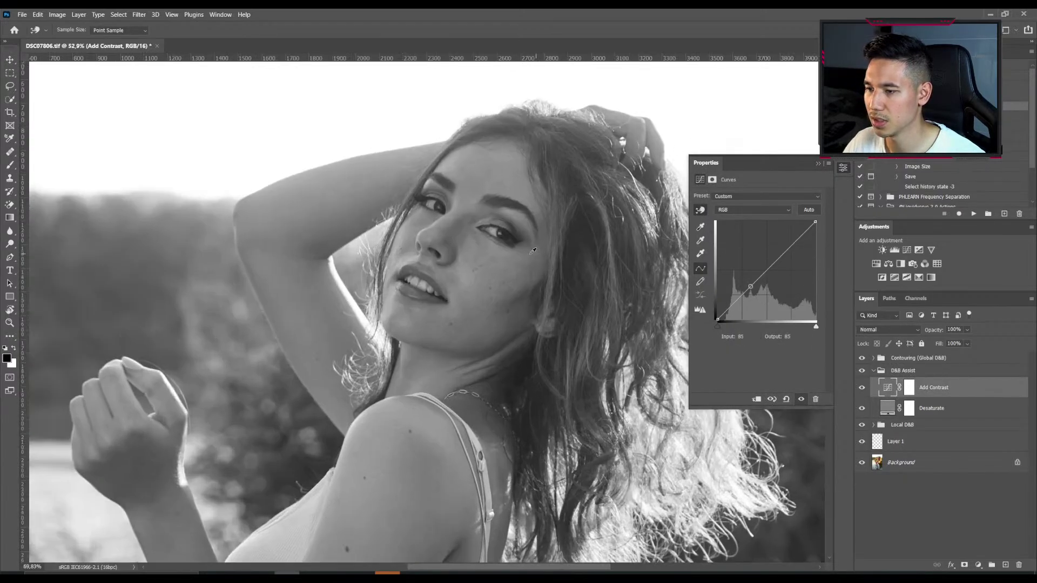
scroll(411, 245, up, 1)
drag(411, 245, 410, 268)
drag(327, 260, 330, 242)
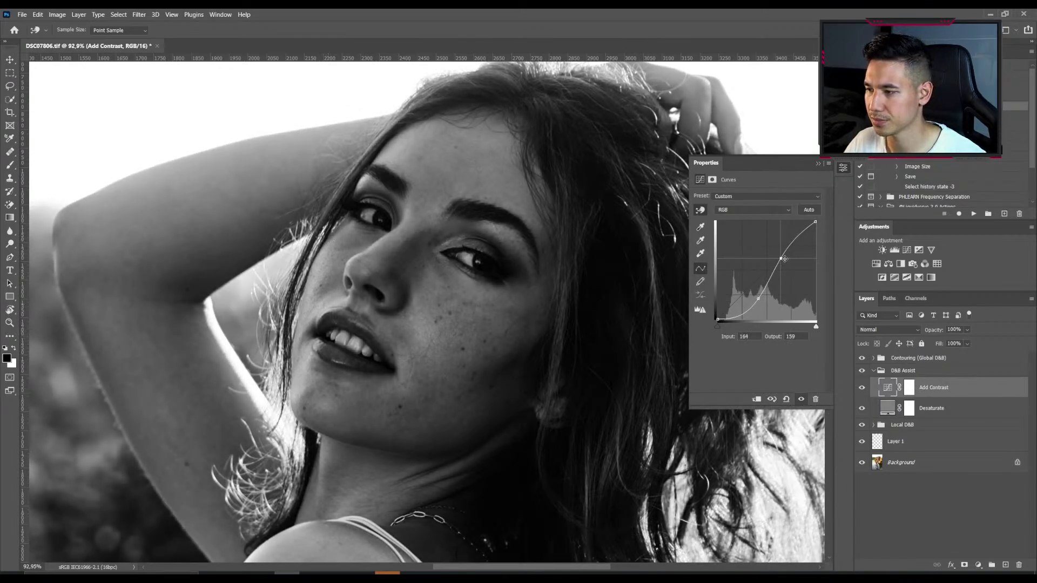
drag(779, 259, 780, 250)
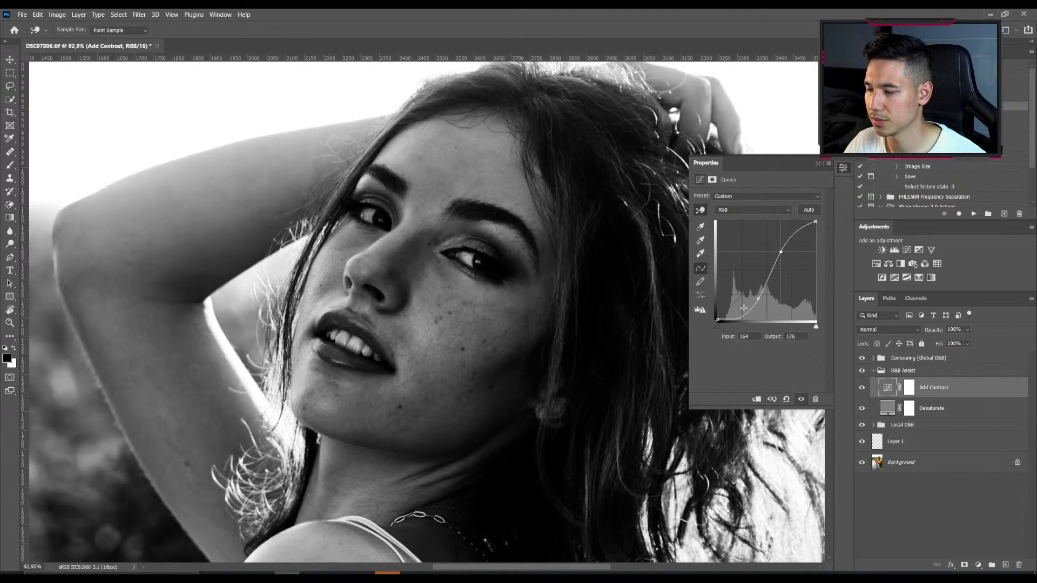
drag(758, 299, 756, 299)
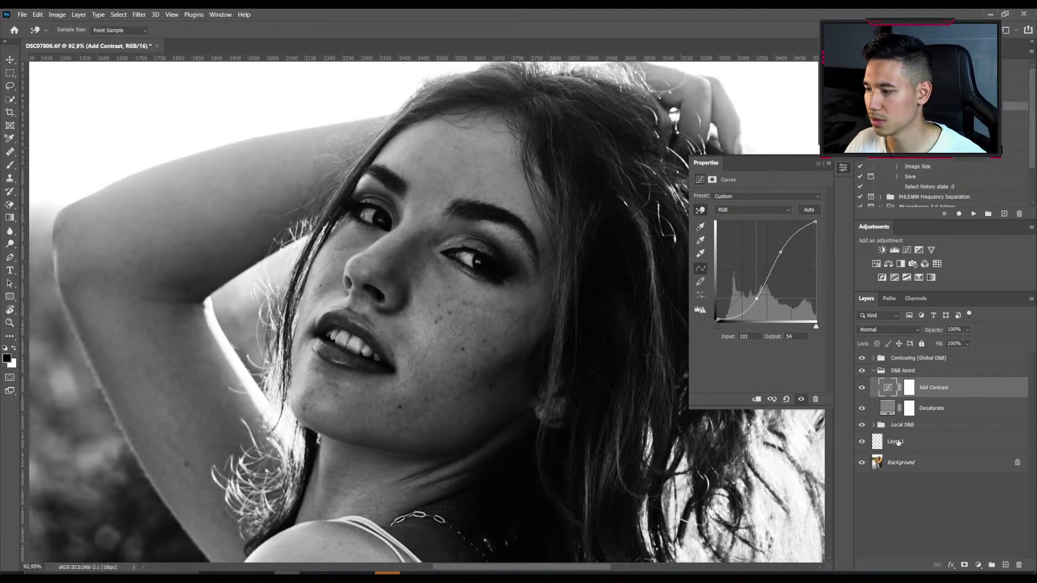
Expand the Local D&B group and select the Local Dodge mask with the Brush tool active.
click(874, 425)
key(v)
click(910, 463)
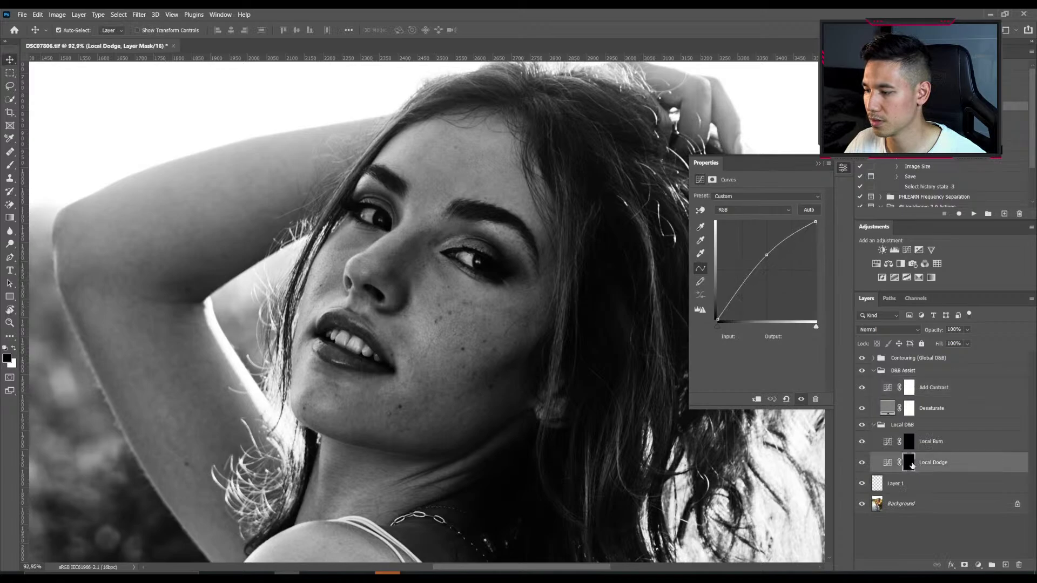
key(b)
scroll(324, 286, down, 2)
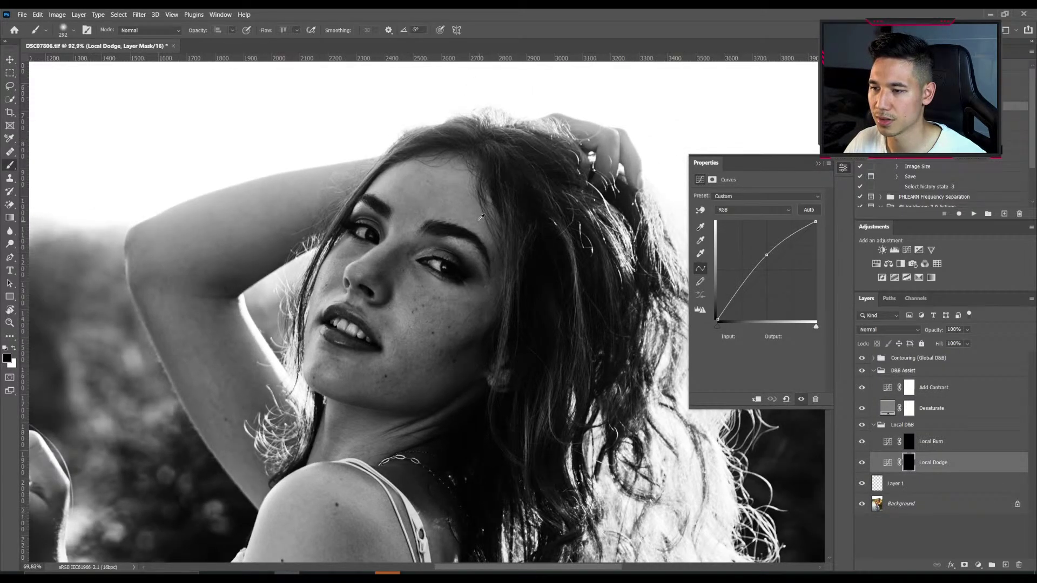
scroll(481, 217, up, 2)
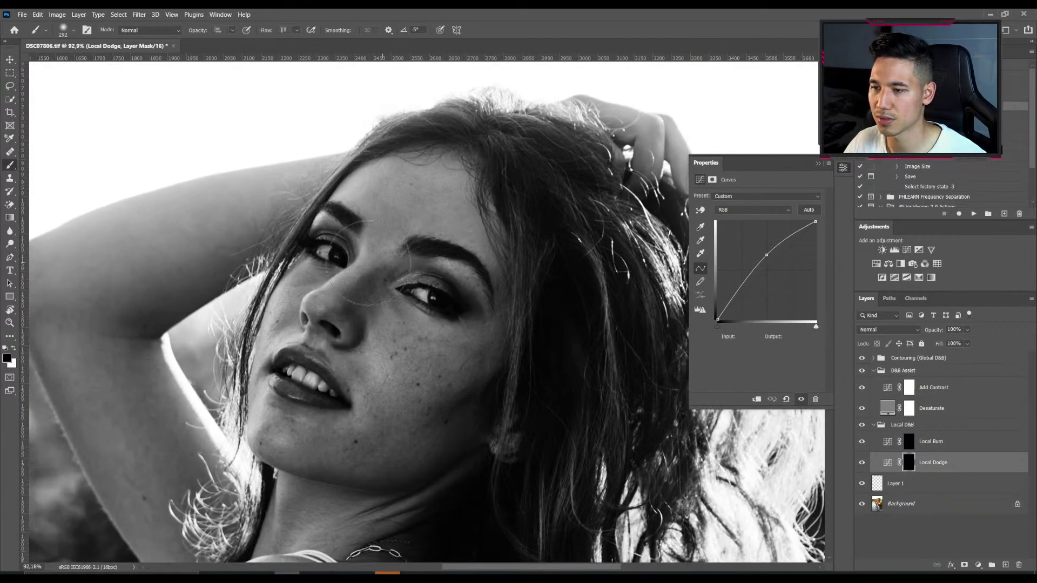
Strengthen the Add Contrast curve by setting its highlight point to input 149, output 184.
click(870, 386)
drag(771, 256, 775, 249)
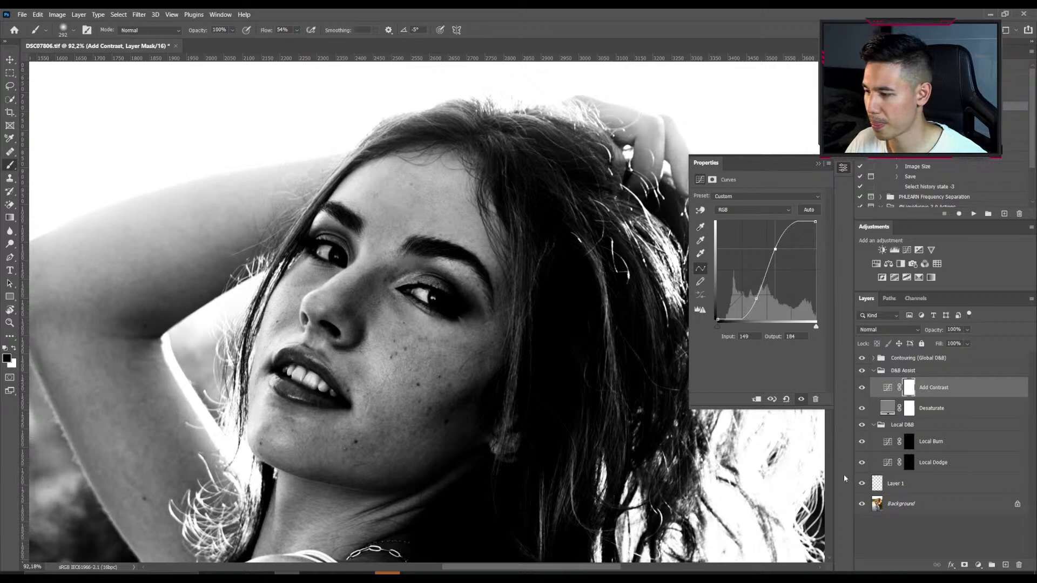
Select the Local Dodge mask and set the brush to a size of 109 and a flow of 1%.
click(907, 462)
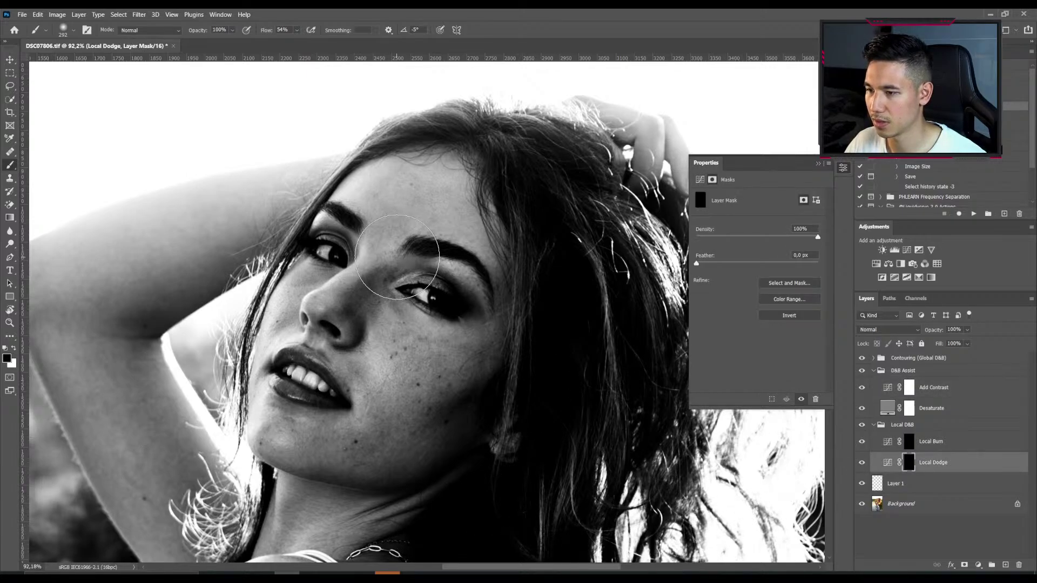
drag(405, 226, 370, 227)
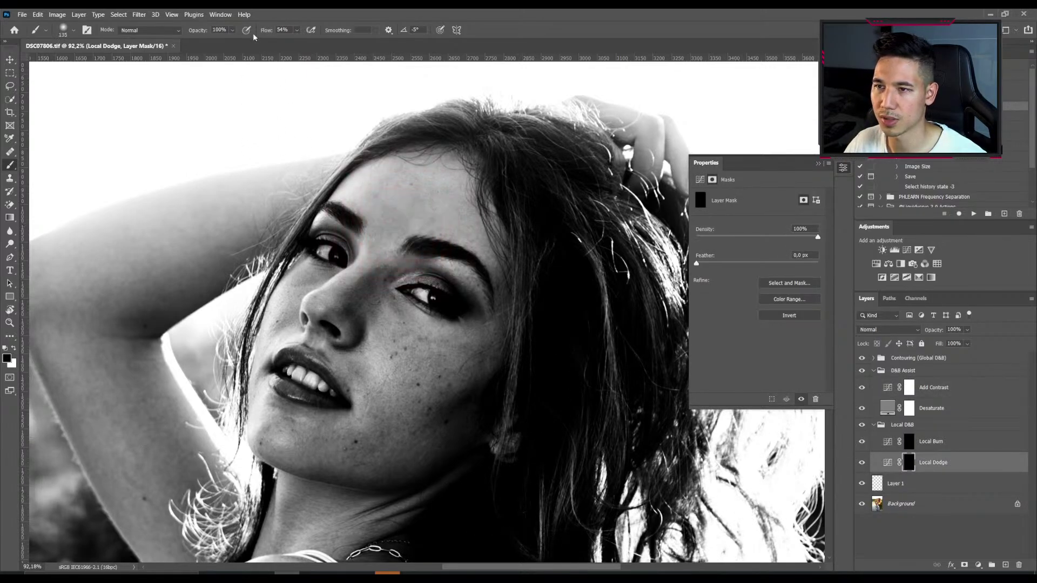
drag(270, 31, 192, 30)
drag(399, 234, 386, 232)
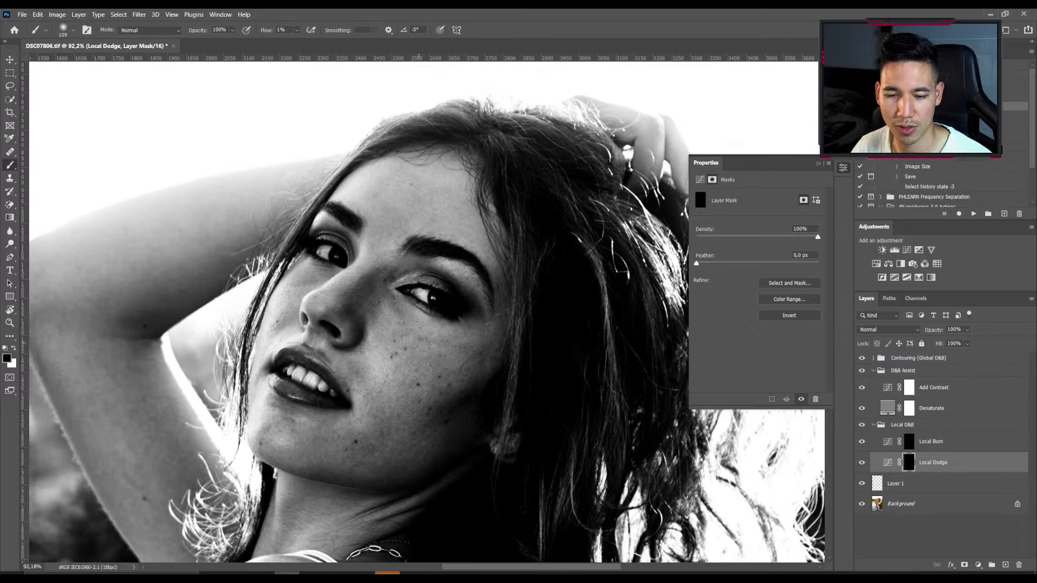
Inspect the Add Contrast and Desaturate helper layers, then hide the D&B Assist group.
scroll(394, 313, down, 2)
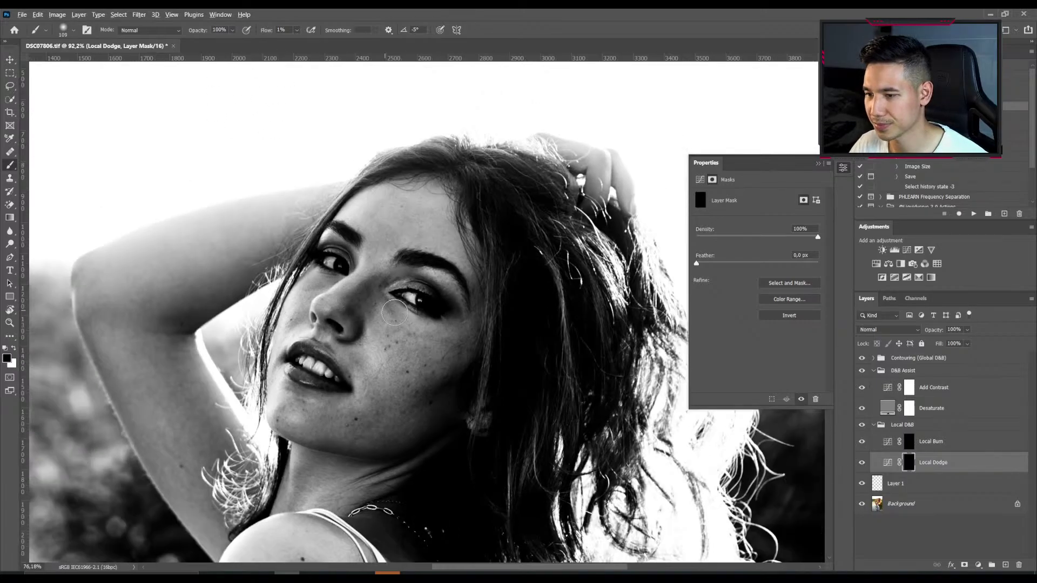
scroll(395, 313, up, 2)
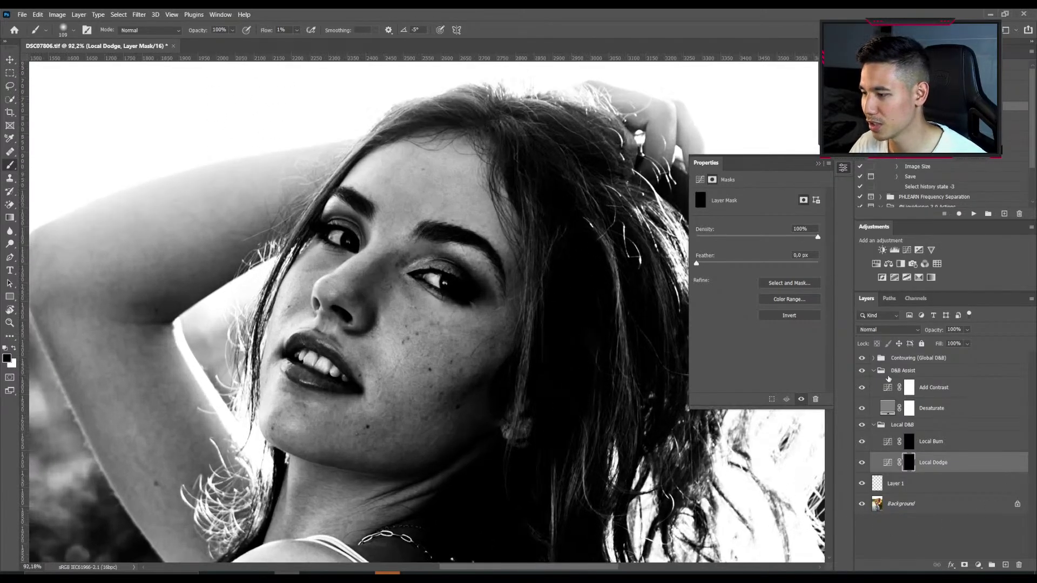
click(887, 387)
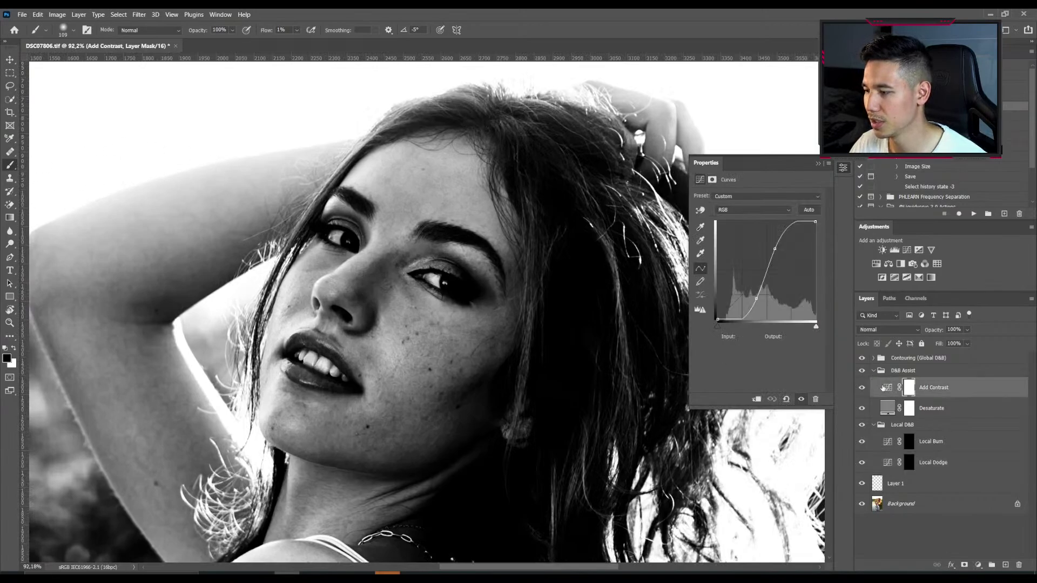
click(886, 411)
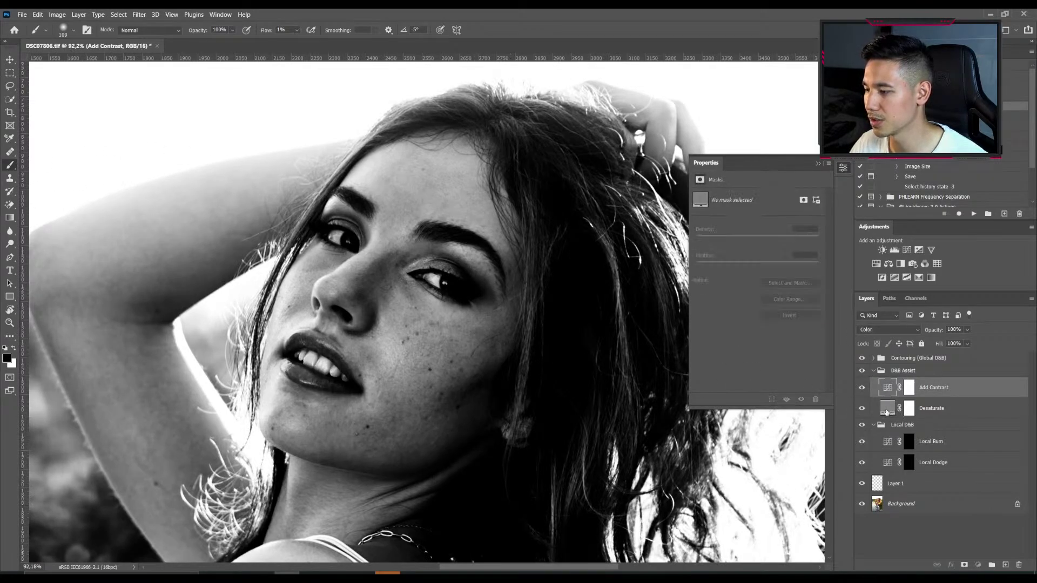
click(862, 371)
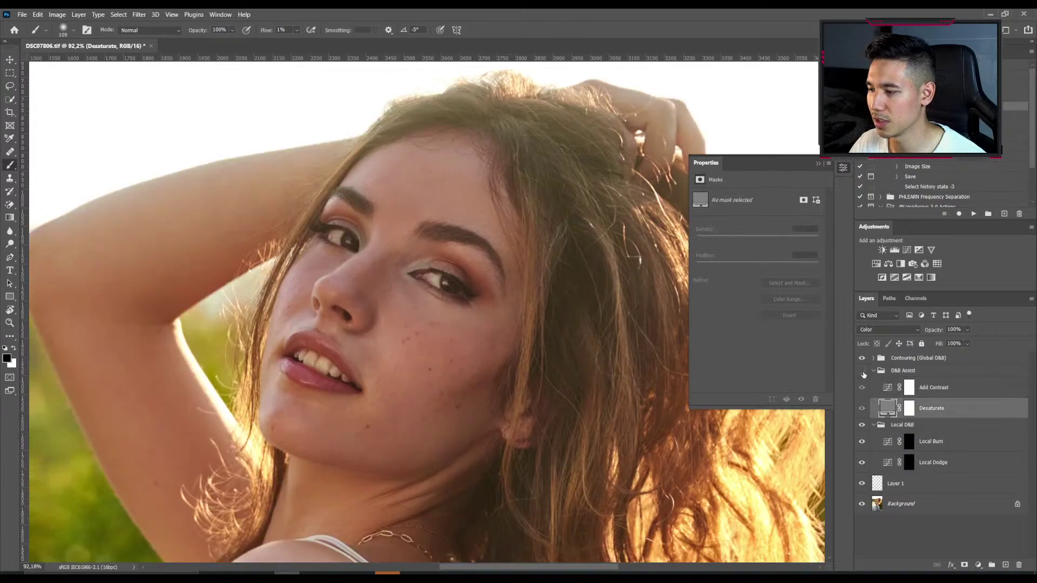
Show the D&B Assist group and select the Local Dodge mask with a brush of about 90 px for painting.
click(862, 371)
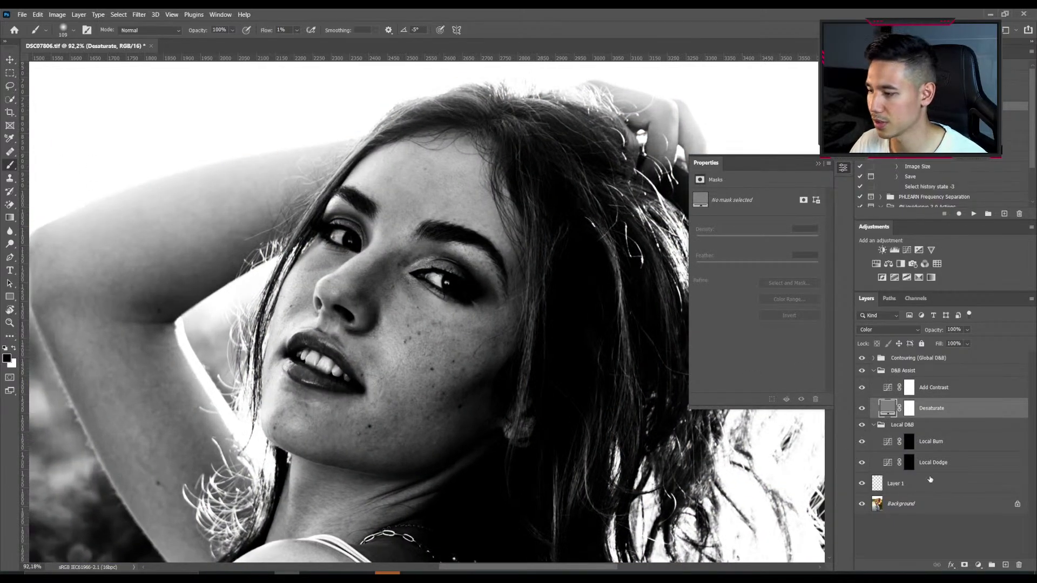
click(908, 466)
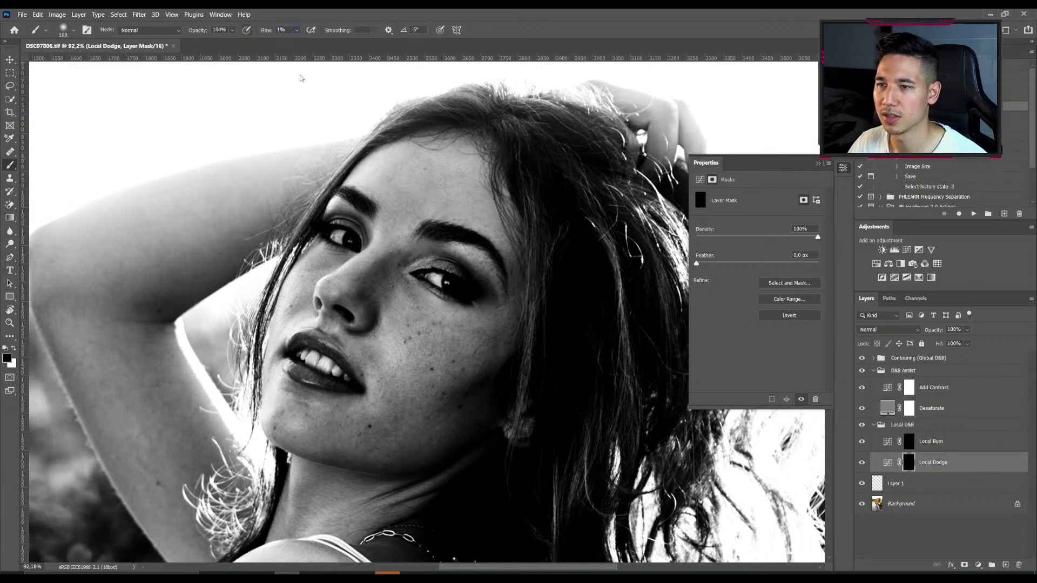
alt+right_click(378, 216)
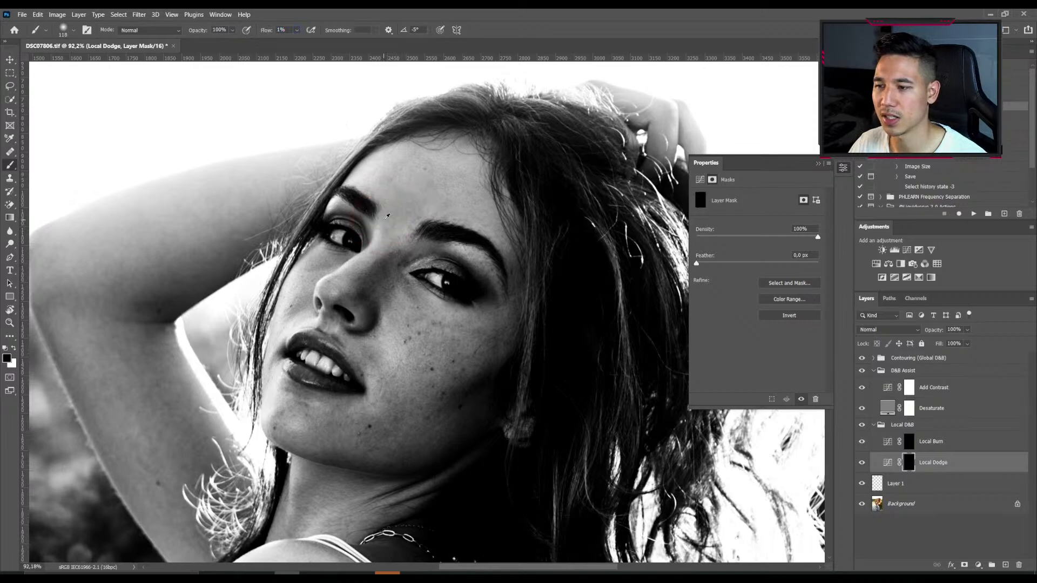
alt+right_click(389, 268)
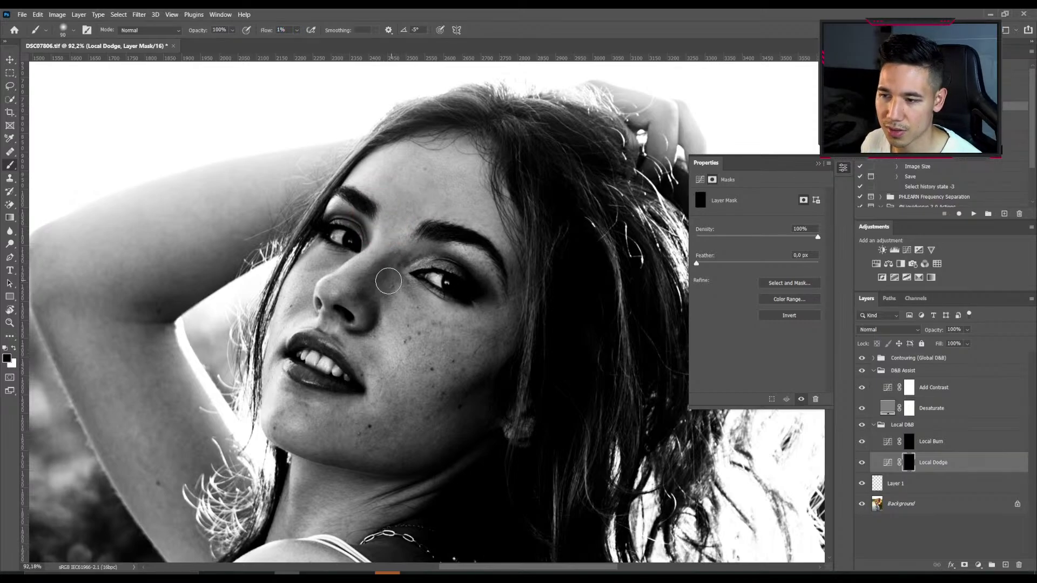
Make white the painting color and reduce the brush to 40 px for small dodging strokes on the nose.
key(x)
key(bracketleft)
key(bracketleft)
key(bracketleft)
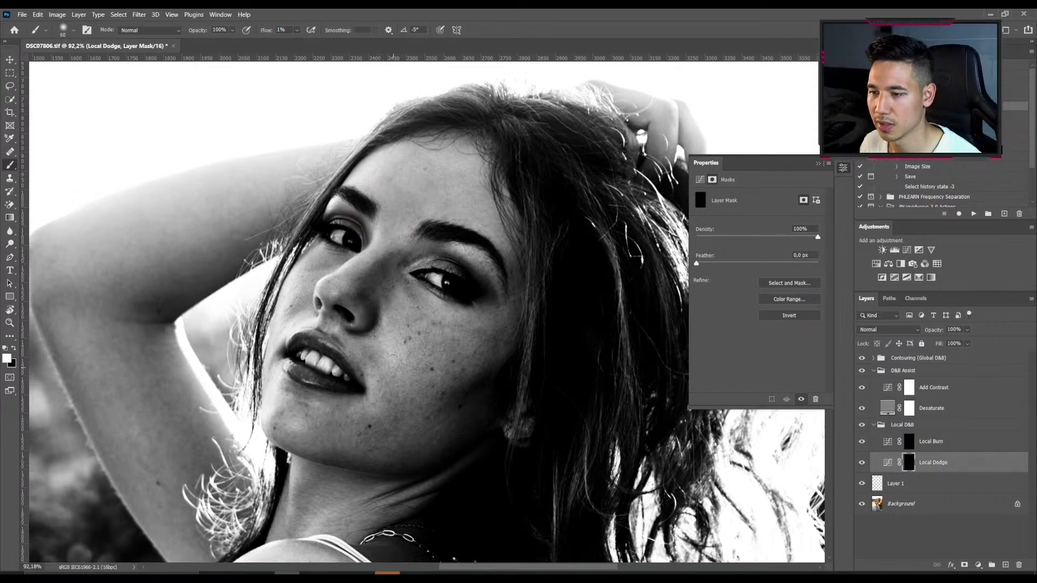
key(bracketleft)
key(bracketleft)
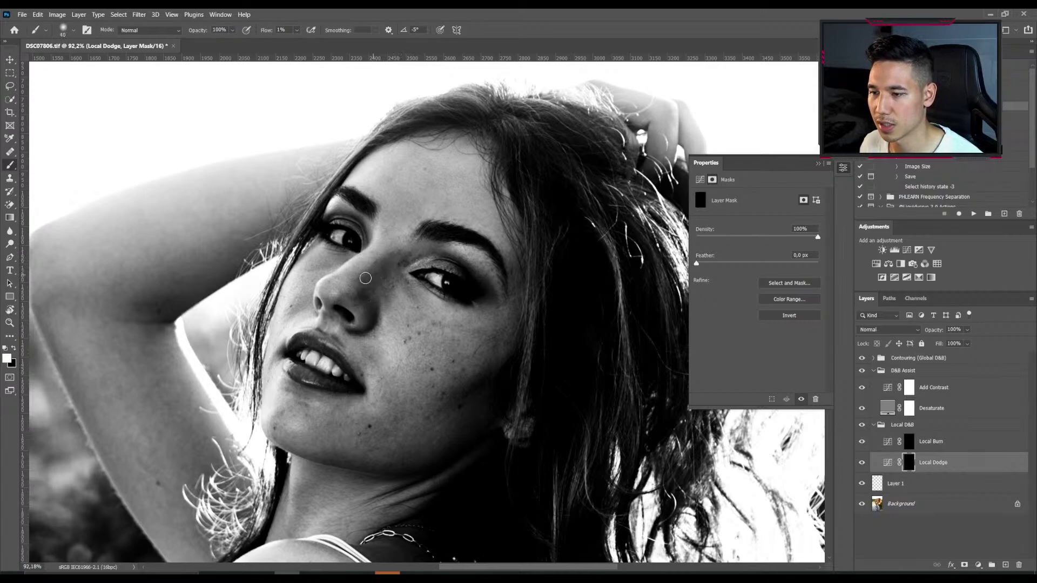
Dodge the dark transition between the side of the nose and the inner eye corner, adapting the small brush to each patch.
key(bracketright)
key(bracketright)
key(bracketright)
key(bracketleft)
key(bracketleft)
key(bracketleft)
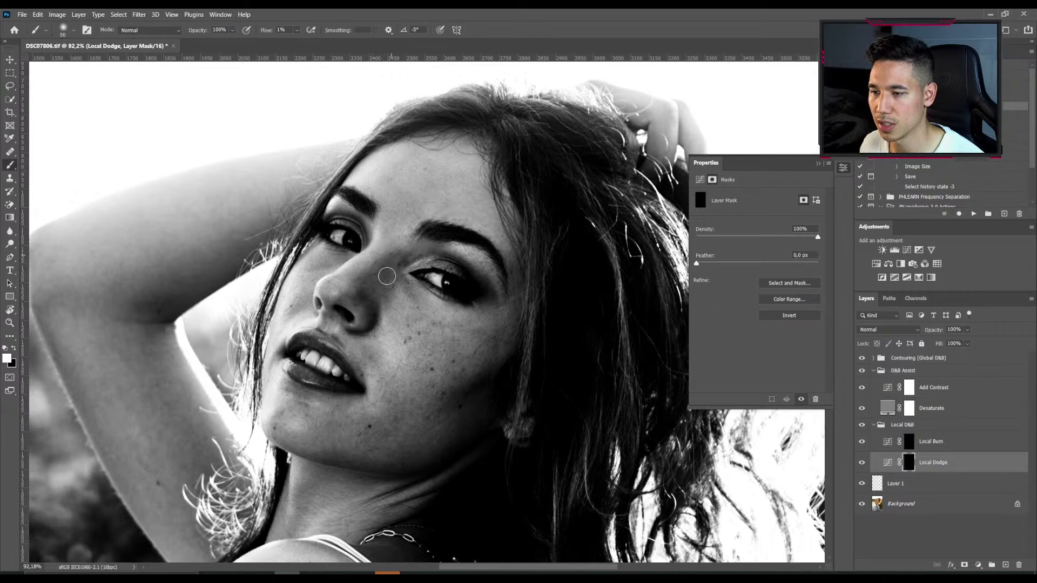
key(bracketright)
key(bracketleft)
key(bracketleft)
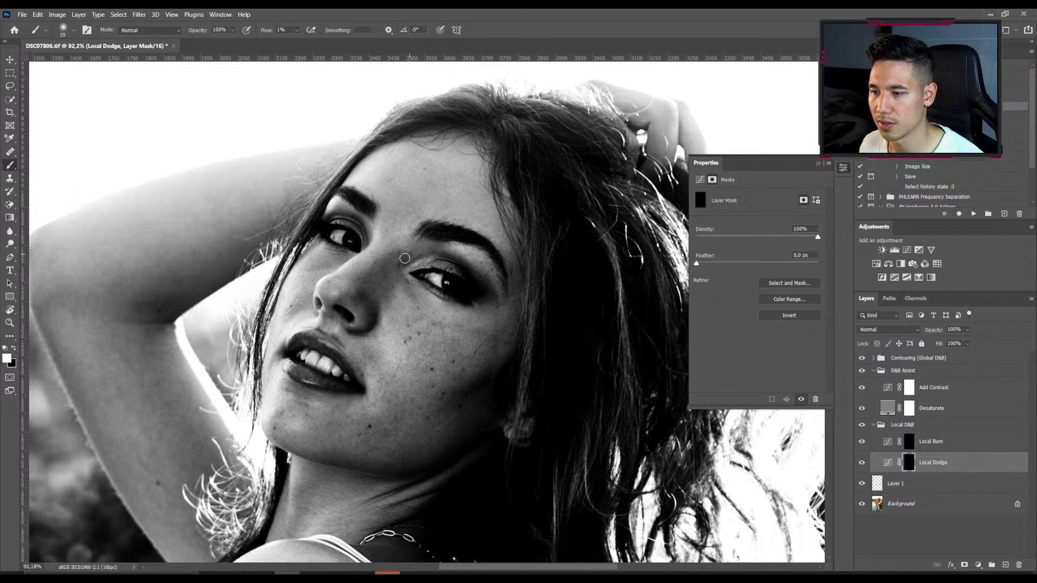
Dodge the uneven tones under the eye and across the nose on the Local Dodge mask with a 40 to 60 px brush.
key(bracketright)
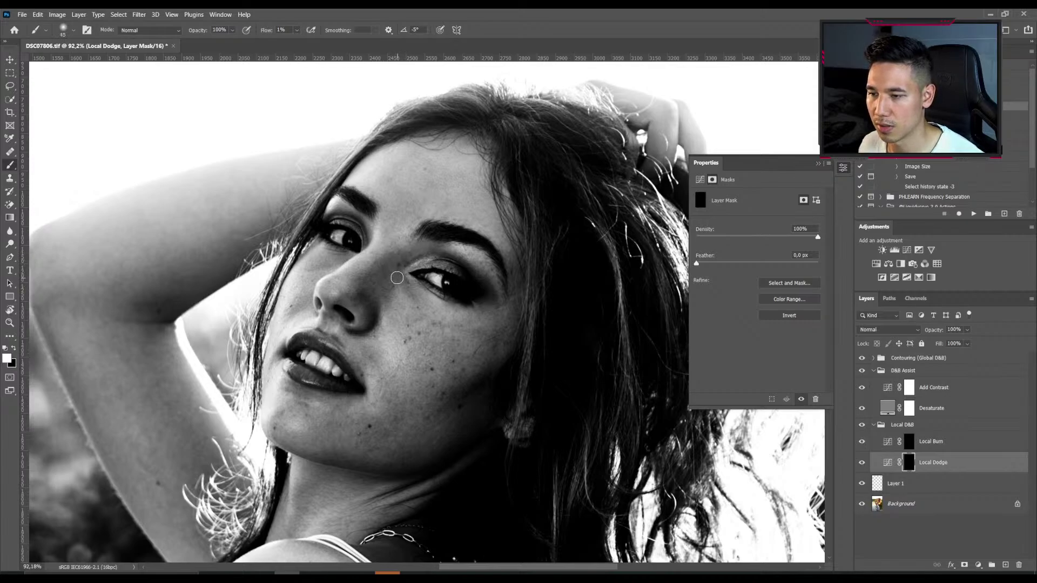
key(bracketright)
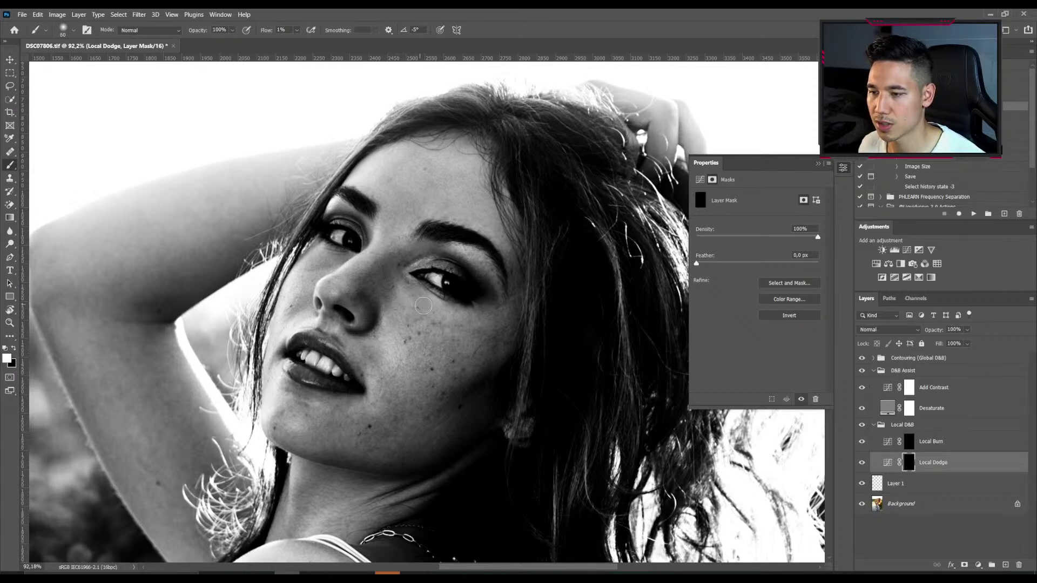
key(bracketleft)
key(bracketleft)
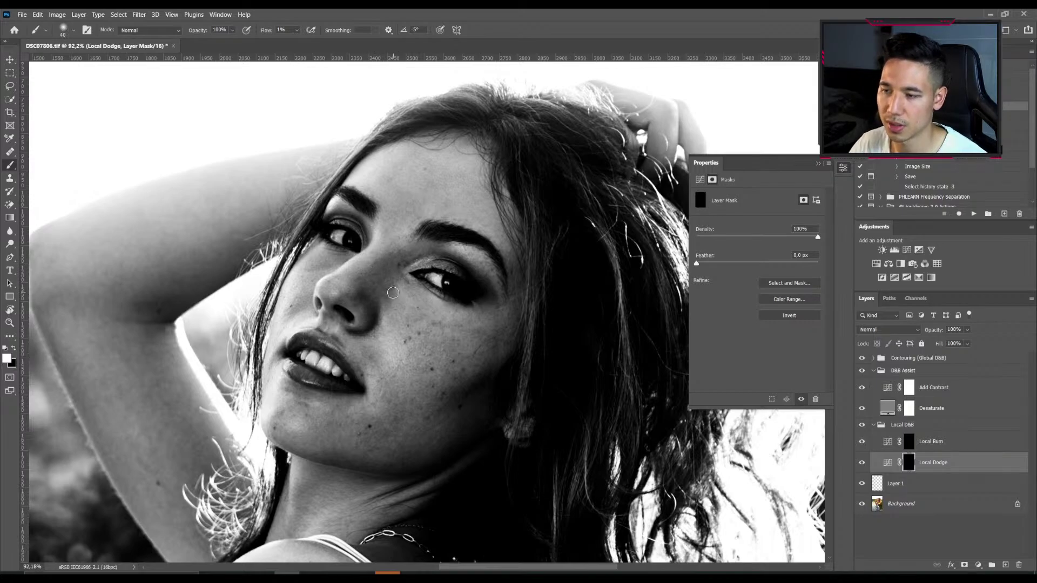
scroll(393, 292, down, 2)
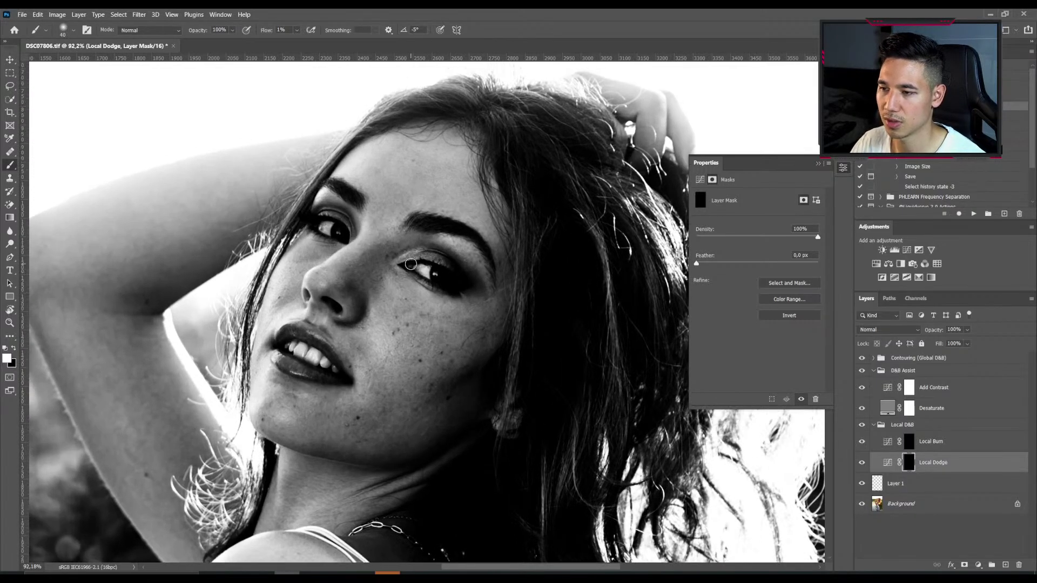
key(bracketright)
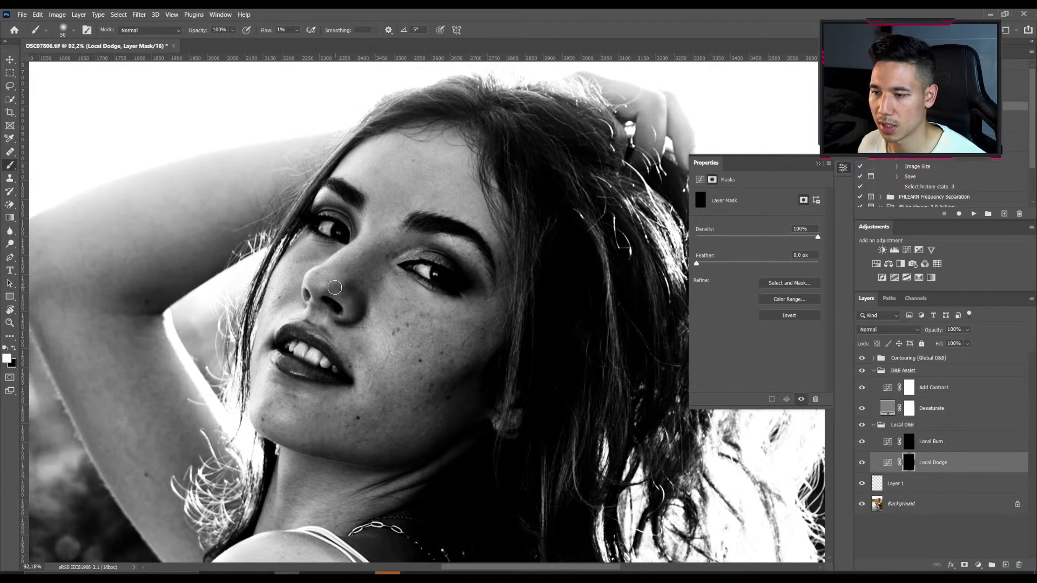
key(bracketleft)
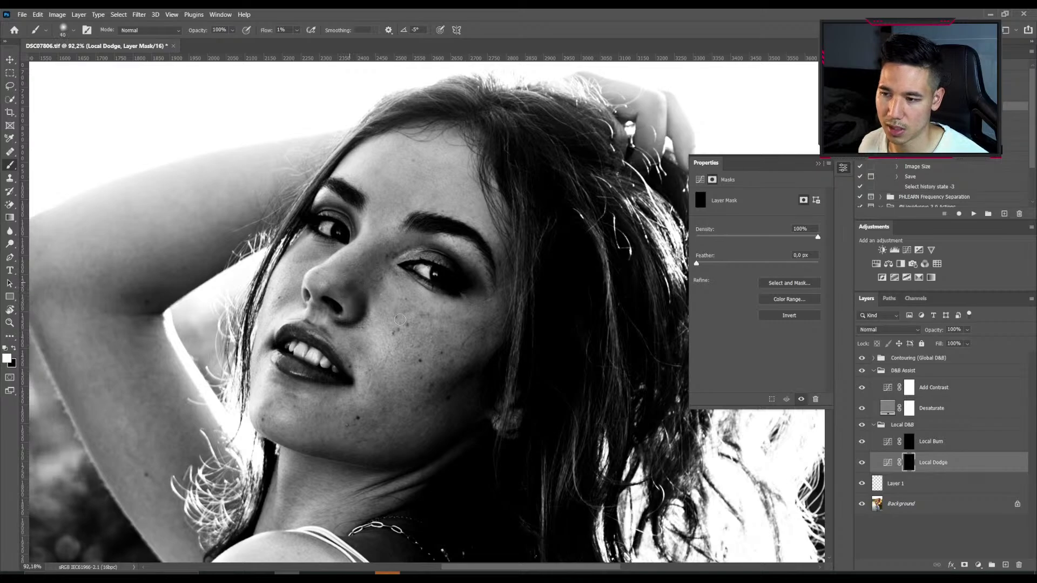
Switch to the Local Burn mask and burn bright patches around the nose with a brush of up to 70 px.
key(alt+bracketright)
key(bracketright)
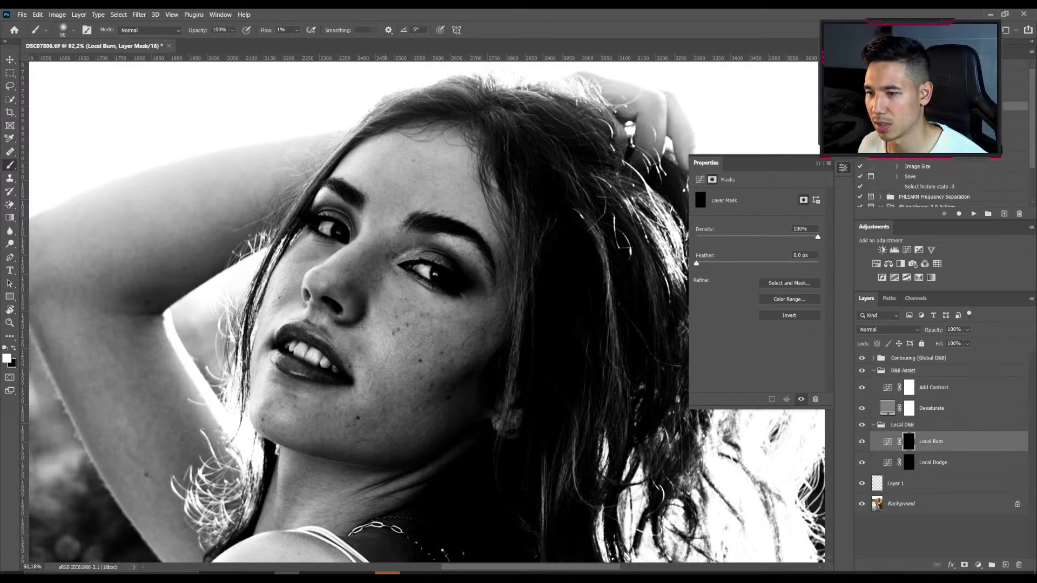
key(bracketright)
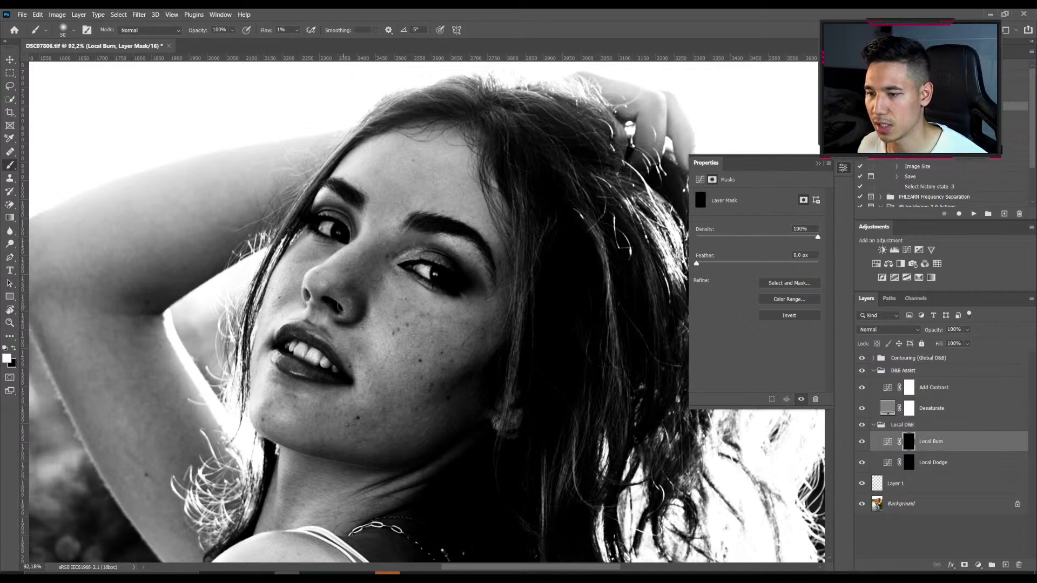
key(bracketleft)
key(bracketleft)
key(bracketleft)
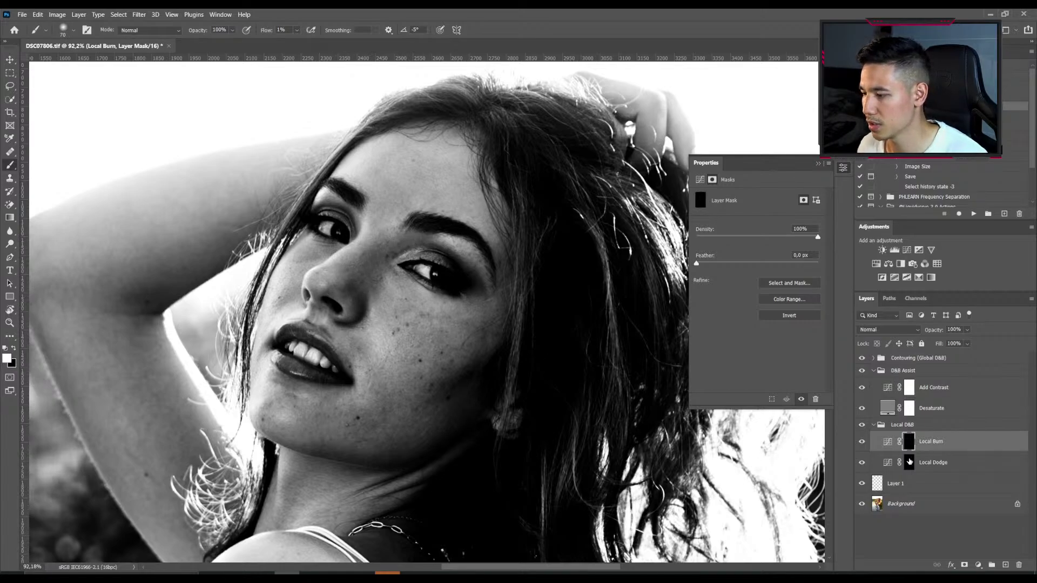
Return to the Local Dodge mask and brighten the dark patches beside the nostril and along the nose with a brush of up to 50 px.
key(alt+bracketleft)
key(bracketleft)
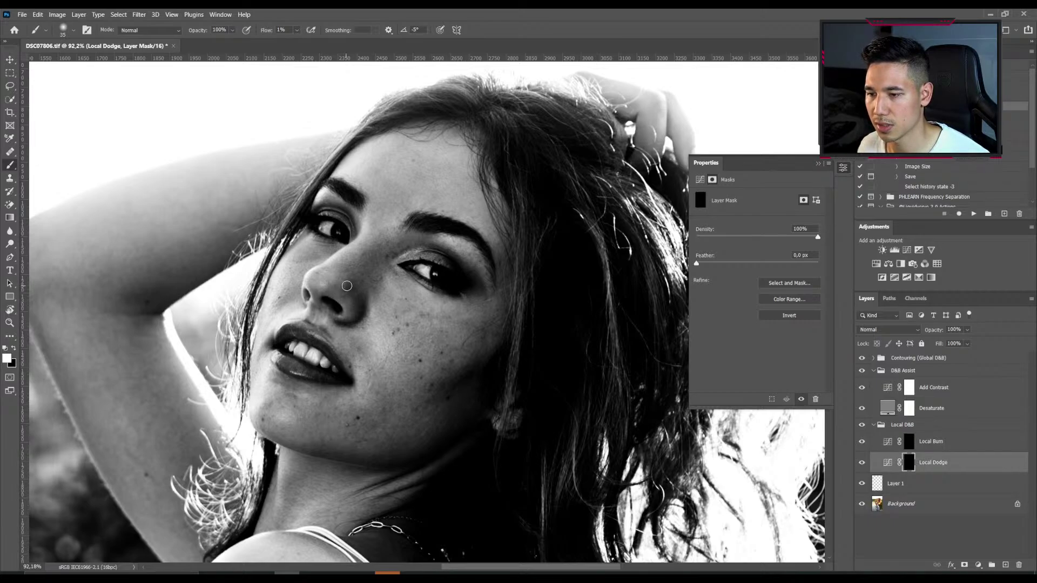
key(bracketright)
key(bracketright)
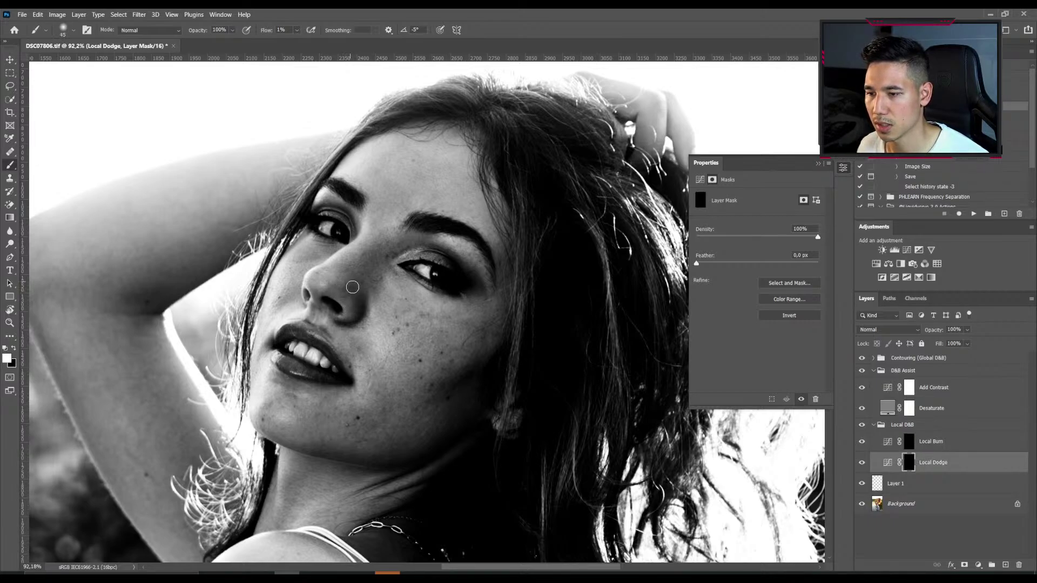
key(bracketright)
key(bracketleft)
key(bracketleft)
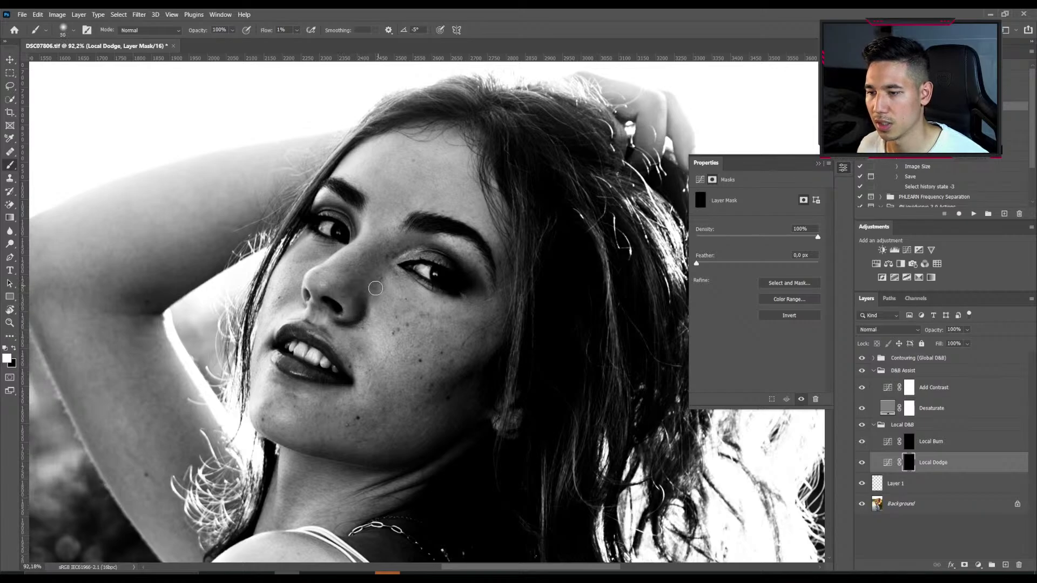
Dodge the shadowed skin below the inner eye corner and on the upper cheek, resizing the brush to fit the spots.
key(bracketright)
key(bracketright)
key(bracketright)
key(bracketright)
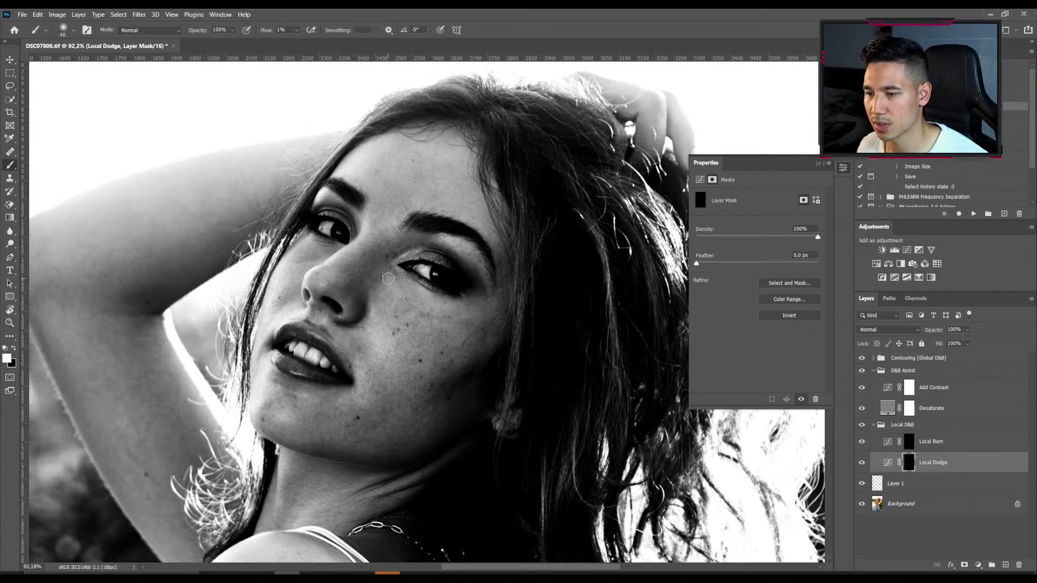
key(bracketleft)
key(bracketleft)
key(bracketleft)
key(bracketleft)
key(bracketleft)
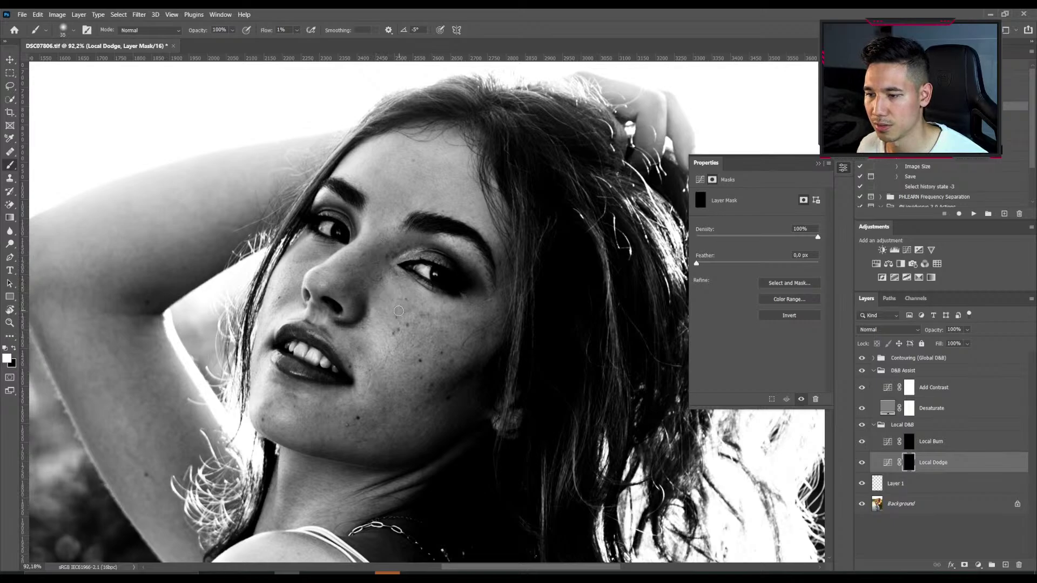
Dodge the darker patches across the outer cheek toward the hairline and lower cheek with a 45 to 70 px brush.
key(bracketright)
key(bracketright)
key(bracketright)
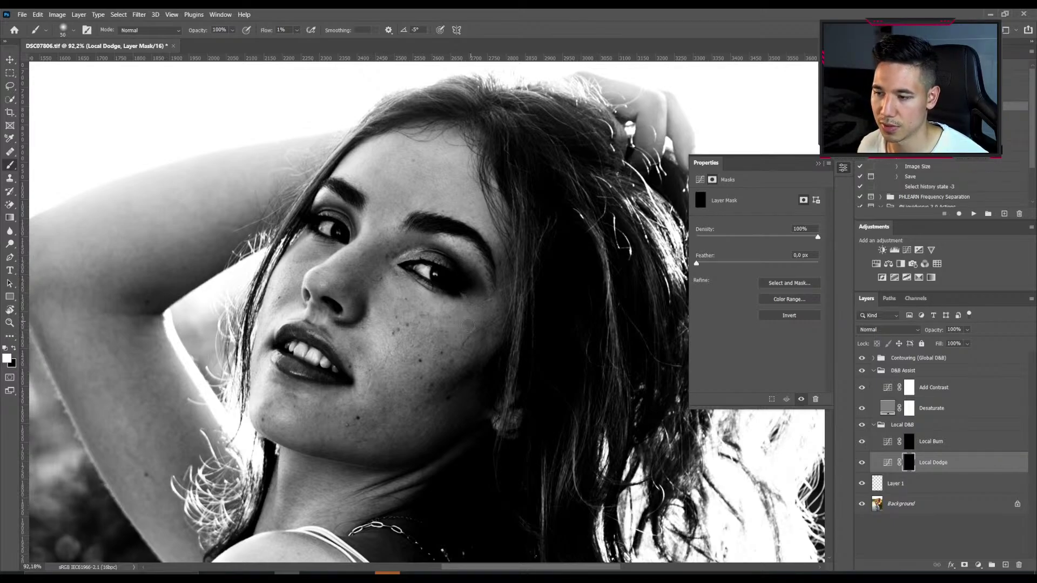
key(bracketright)
key(bracketright)
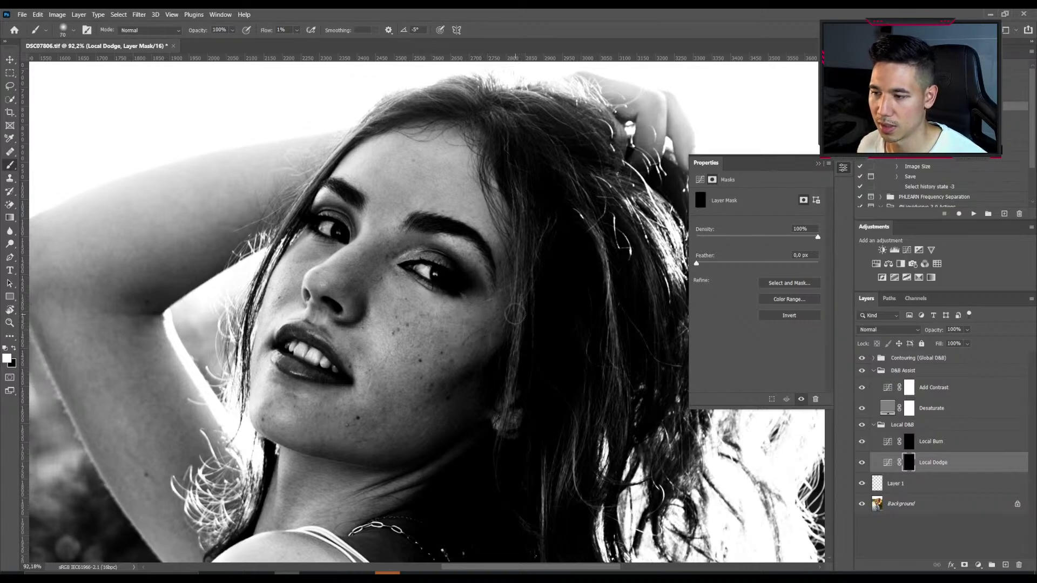
key(bracketleft)
key(bracketleft)
key(bracketleft)
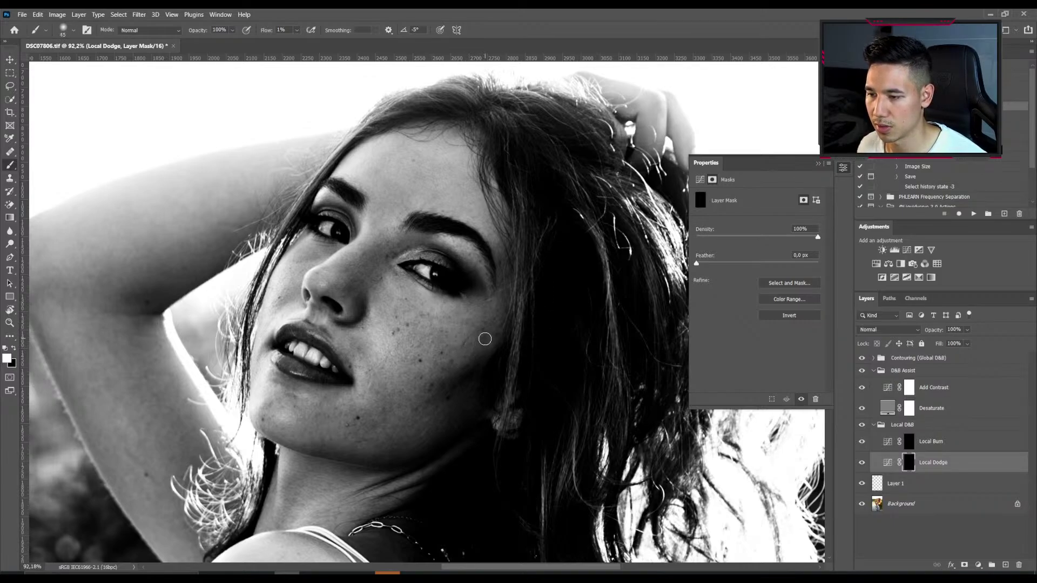
key(bracketright)
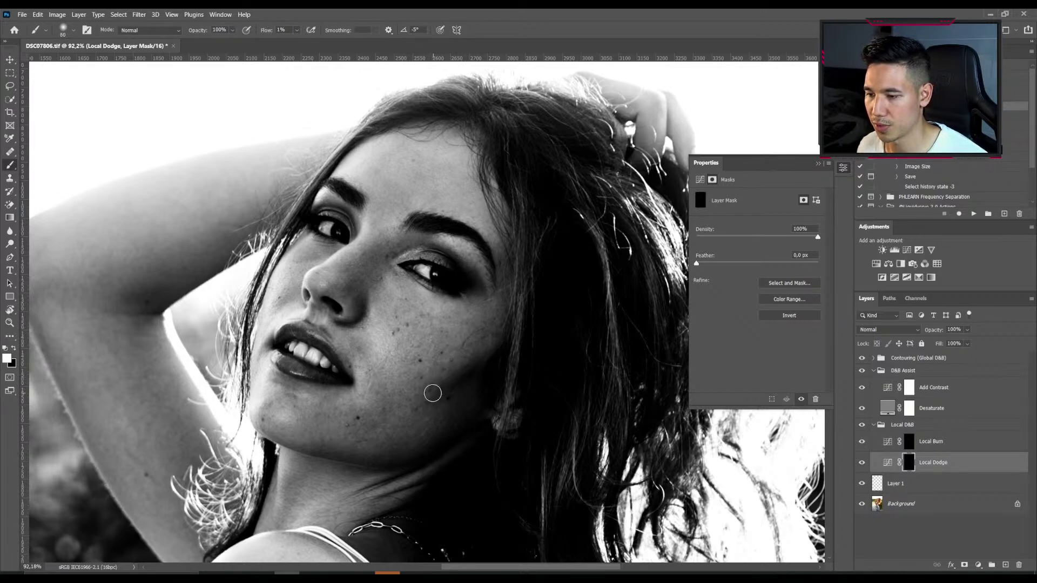
key(bracketleft)
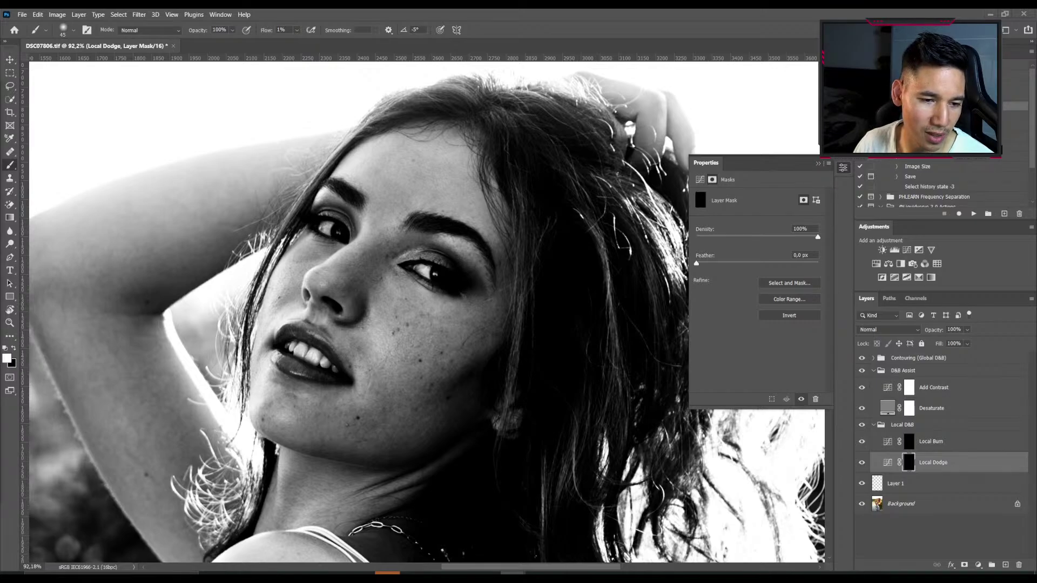
key(super+d)
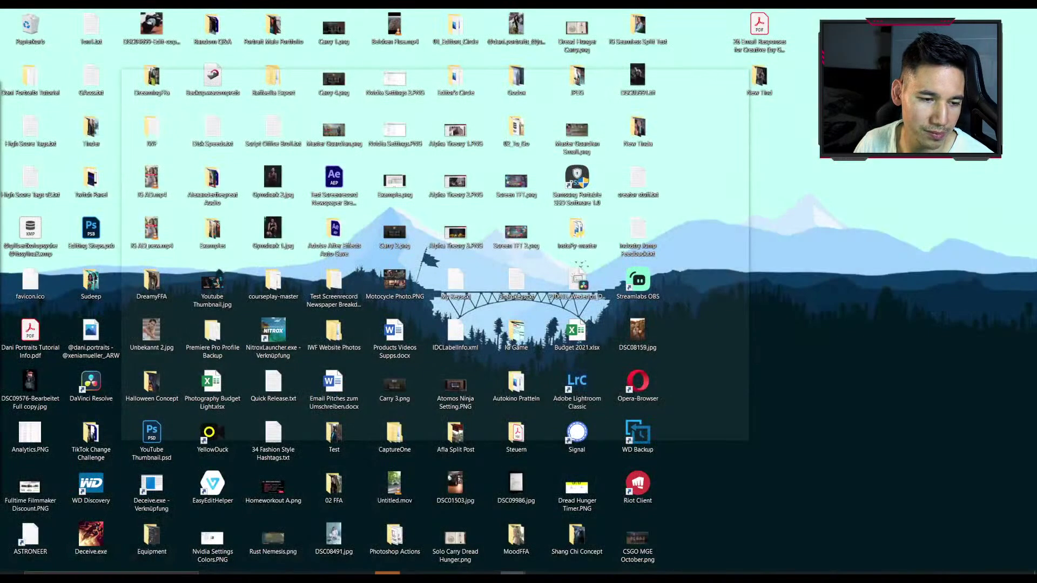
key(super+d)
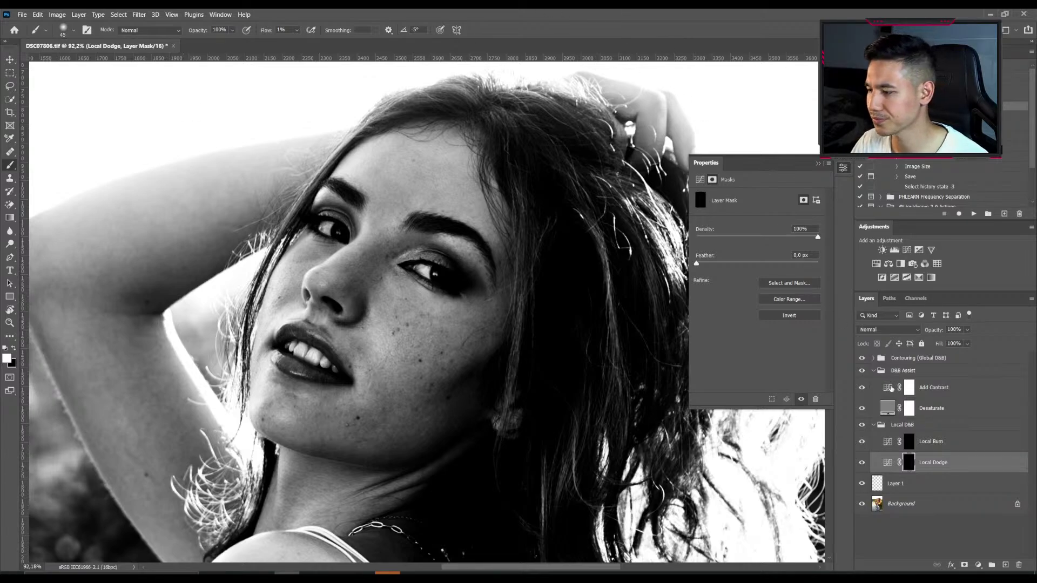
Dodge the uneven patches along the chin and jawline on the Local Dodge mask with a brush of about 70 px.
key(bracketright)
key(bracketright)
key(bracketright)
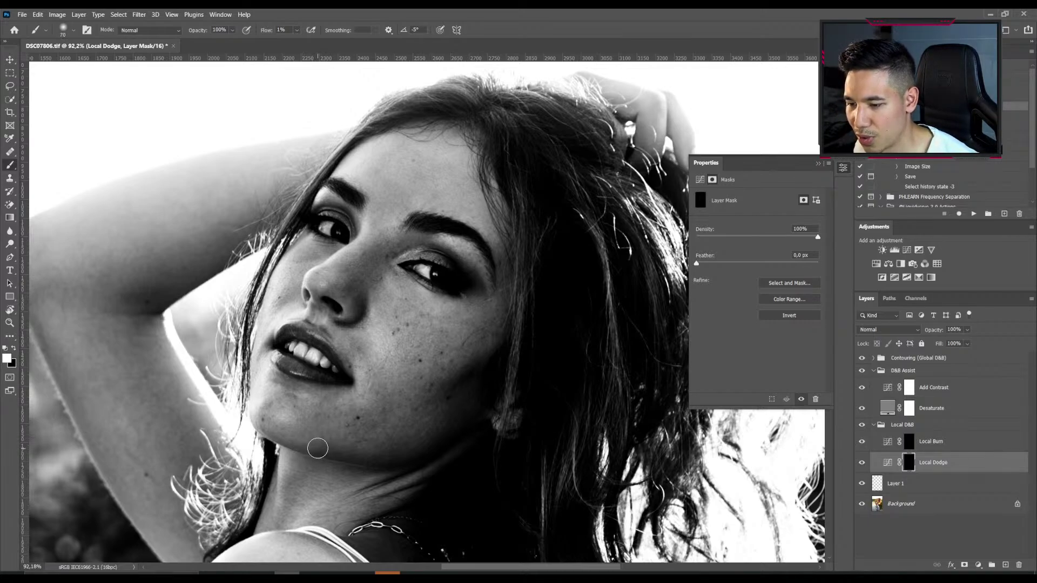
key(bracketright)
key(bracketright)
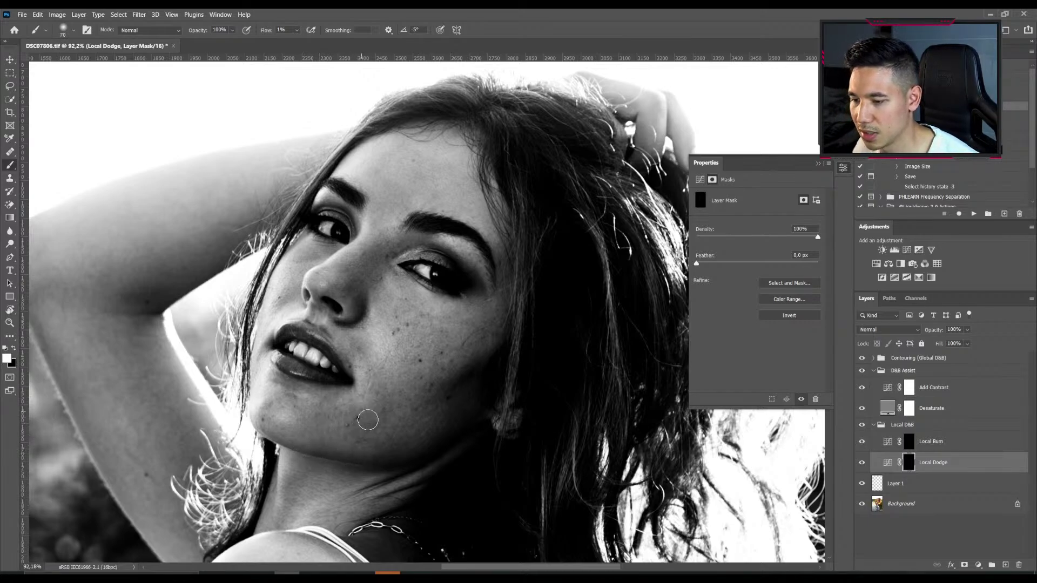
key(bracketleft)
key(bracketleft)
Select Layer 1 and activate the Healing Brush Tool for a close-up of the mouth and chin.
key(alt+bracketleft)
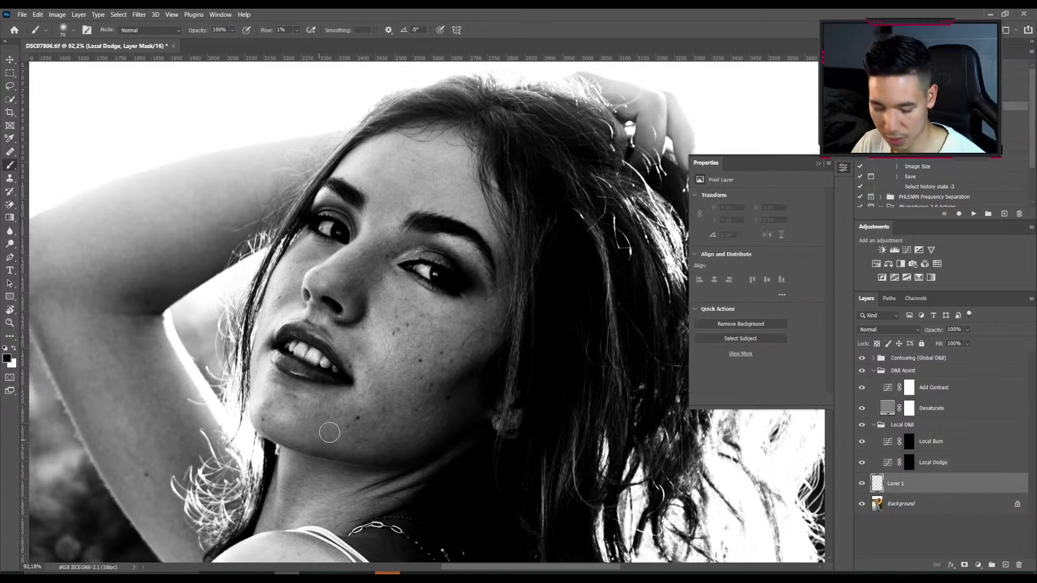
key(j)
scroll(416, 382, up, 5)
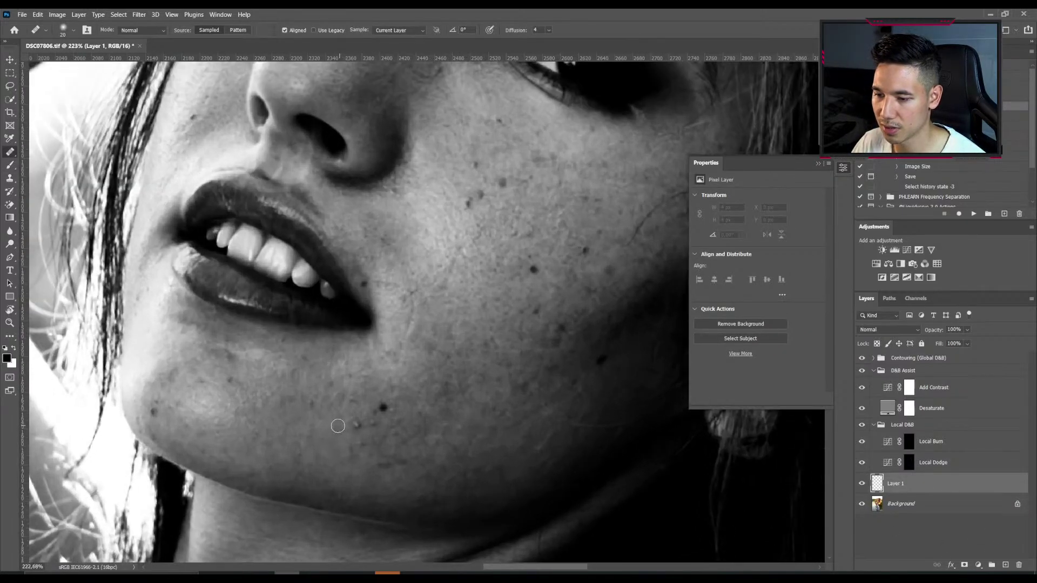
right_click(15, 154)
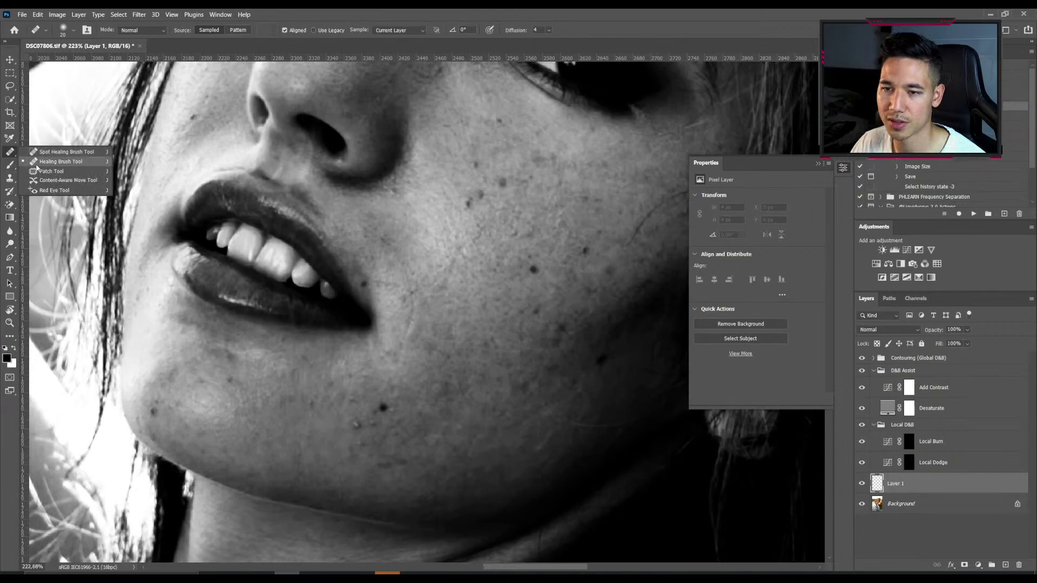
click(86, 162)
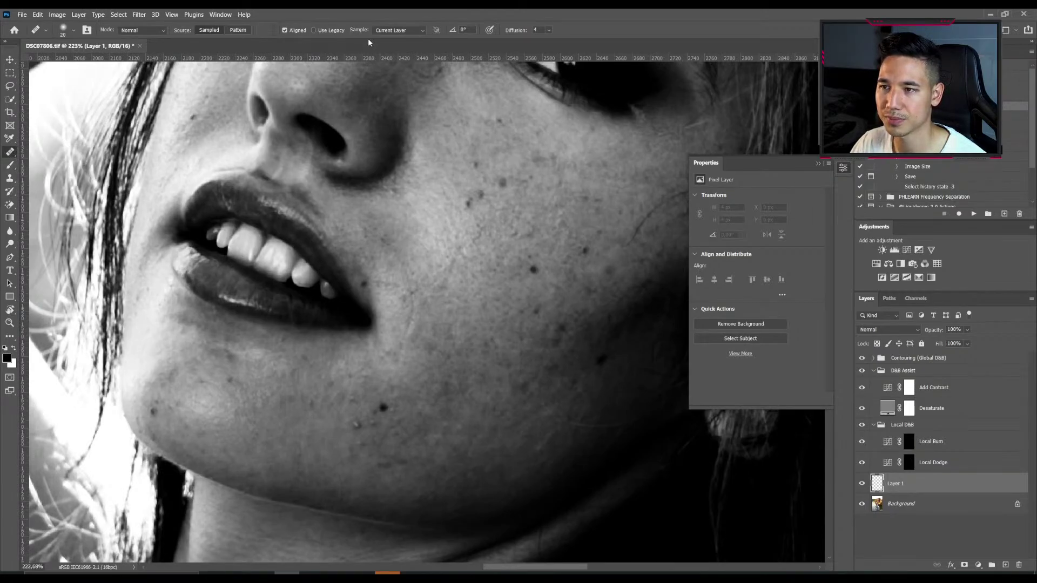
Set the healing brush to sample Current & Below and heal the small blemish beside the dark mole on the chin.
click(391, 31)
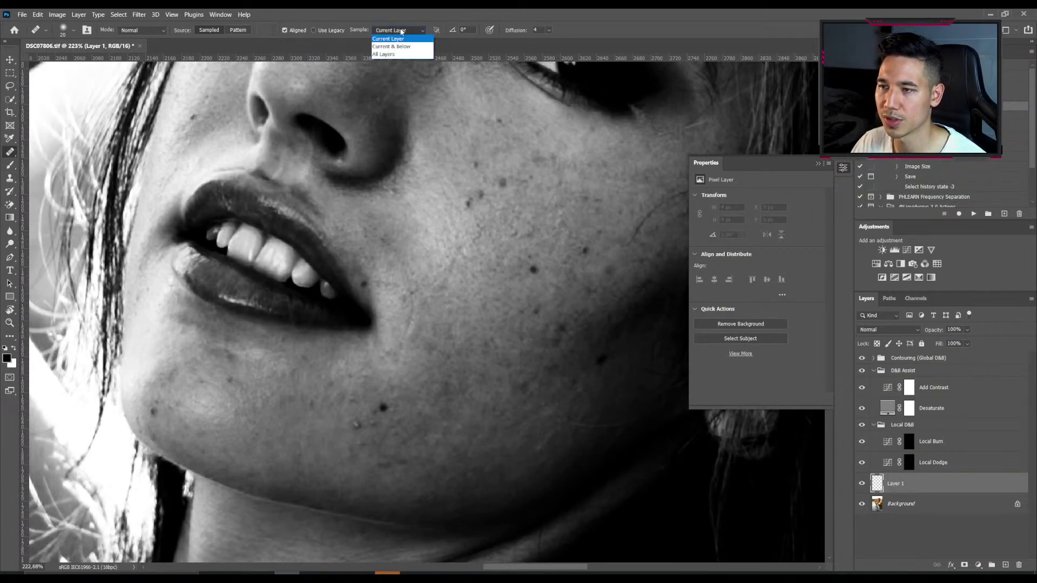
click(396, 48)
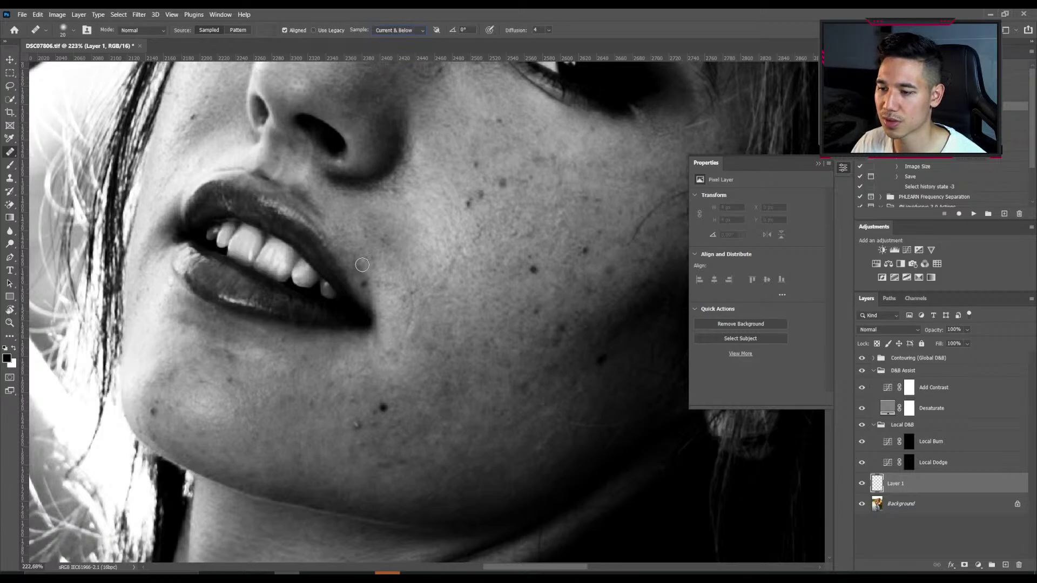
alt+click(338, 425)
click(356, 422)
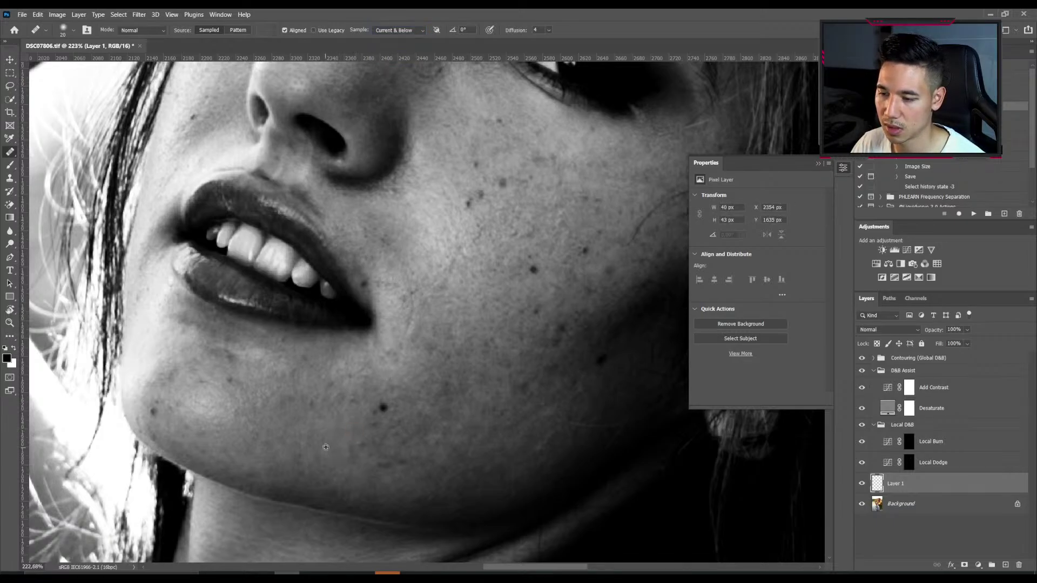
Heal the remaining small blemishes around the dark mole on the chin, using clean chin skin as the source.
alt+click(321, 444)
click(362, 444)
click(373, 425)
click(394, 432)
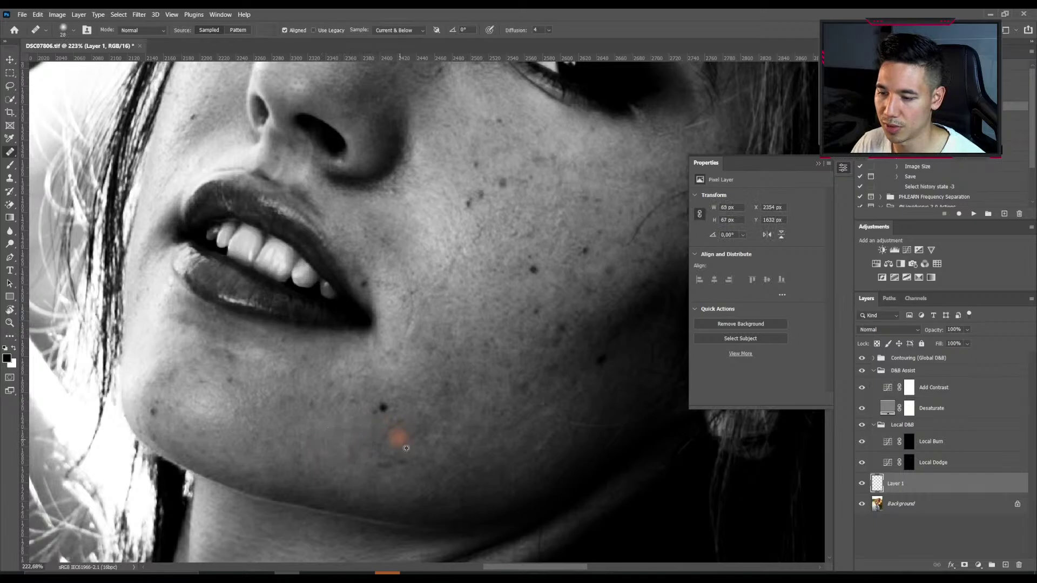
click(398, 414)
click(360, 446)
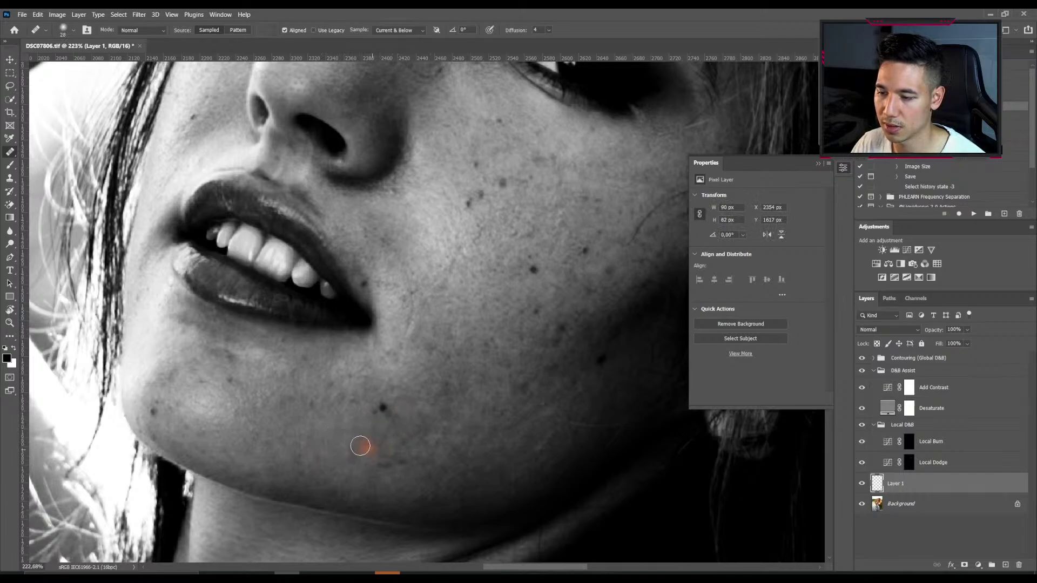
click(344, 399)
Dodge the darker patches across the chin in white on the Local Dodge mask with a 50 to 70 px brush.
scroll(313, 410, down, 3)
scroll(319, 415, down, 2)
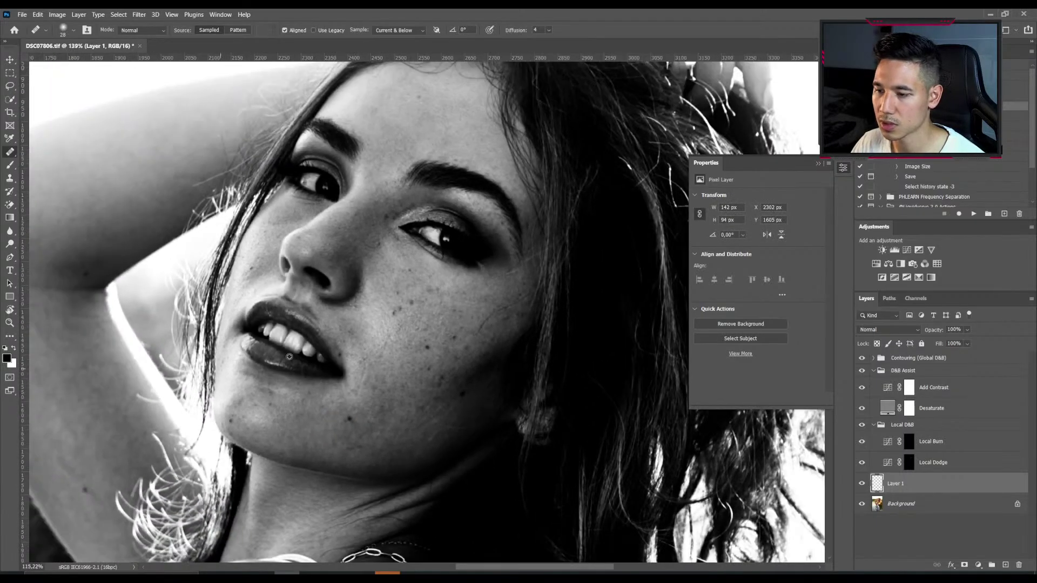
click(909, 458)
scroll(264, 343, down, 2)
key(b)
key(x)
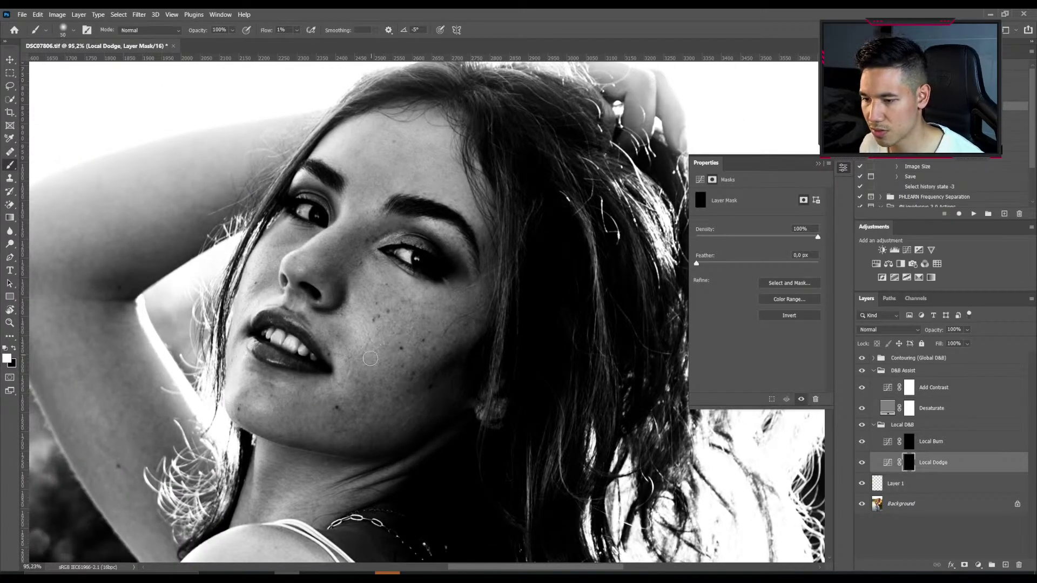
key(bracketleft)
key(bracketleft)
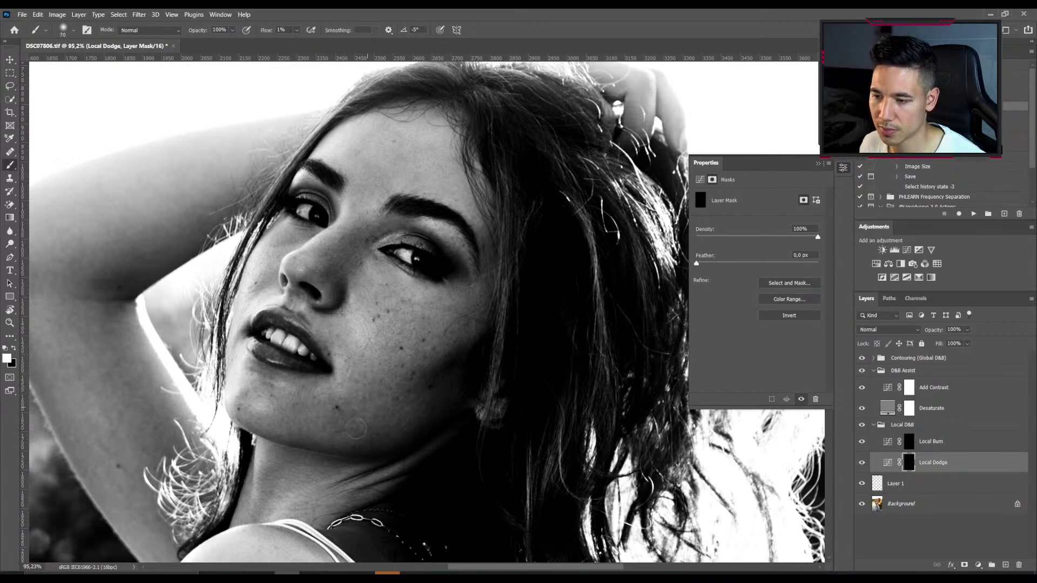
key(bracketleft)
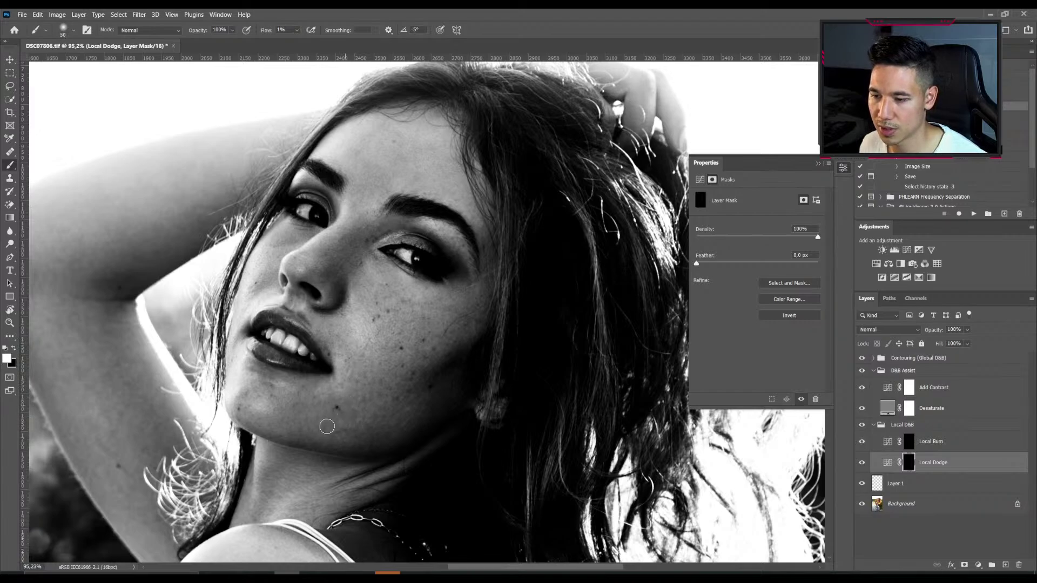
key(bracketright)
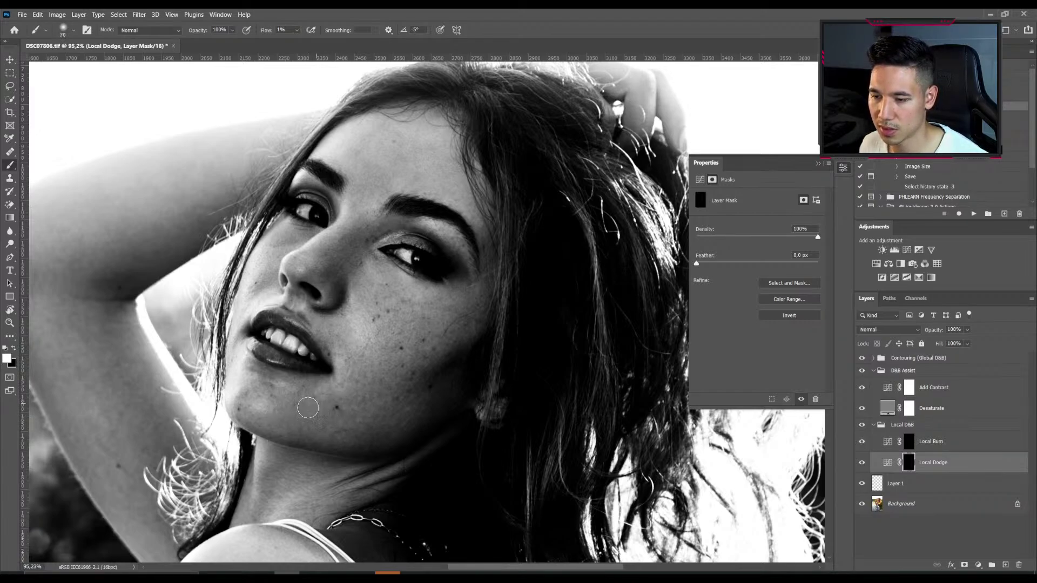
Dodge the skin around the chin mole with a 45 px brush and the lower outer cheek with a 70 px brush.
key(bracketleft)
key(bracketleft)
key(bracketleft)
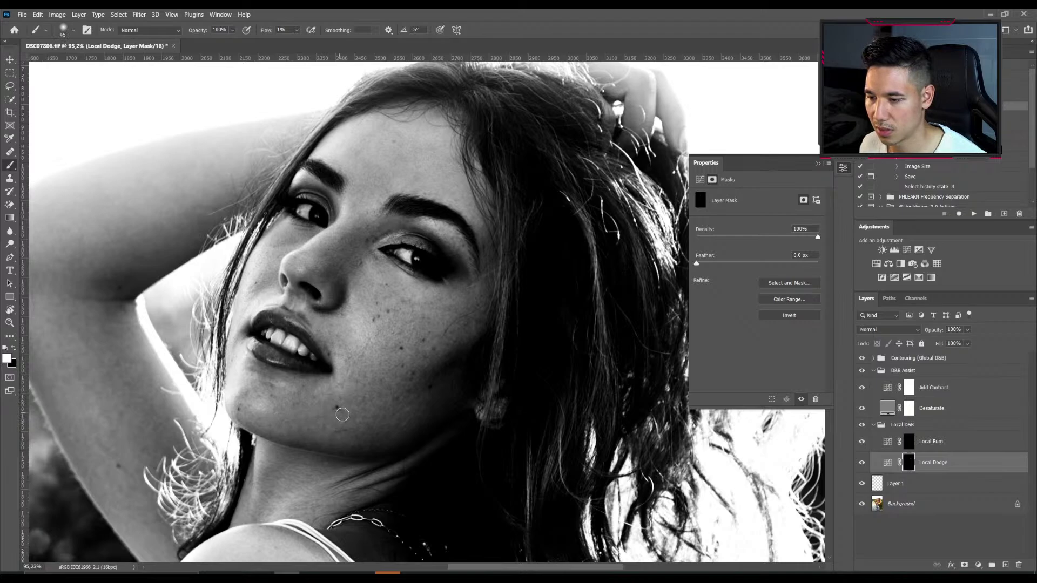
key(bracketright)
key(bracketright)
key(bracketright)
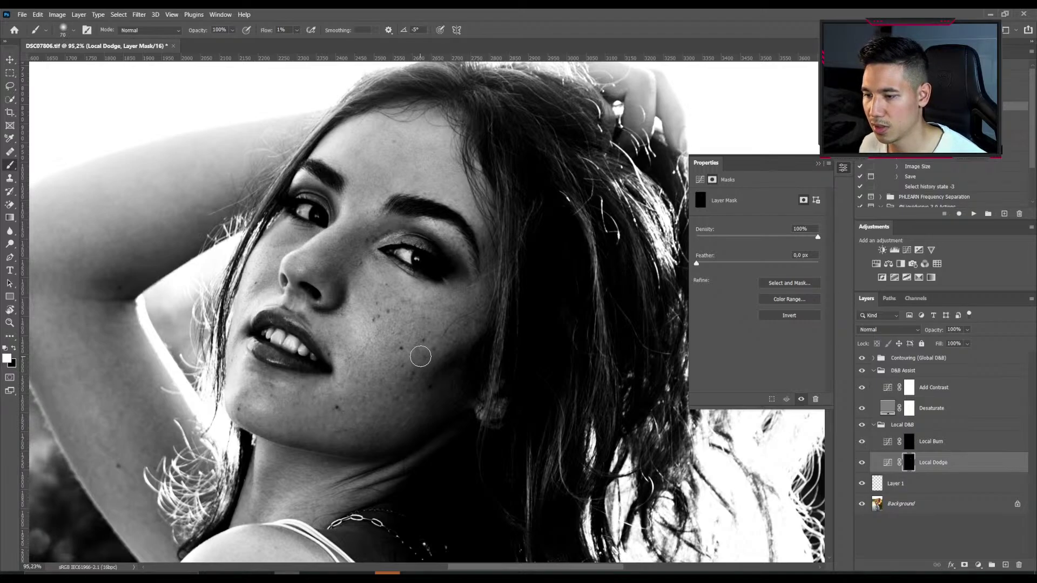
Dodge the small dark spots just below the lower lip with a much smaller brush.
key(bracketleft)
key(bracketleft)
key(bracketleft)
key(bracketleft)
key(bracketleft)
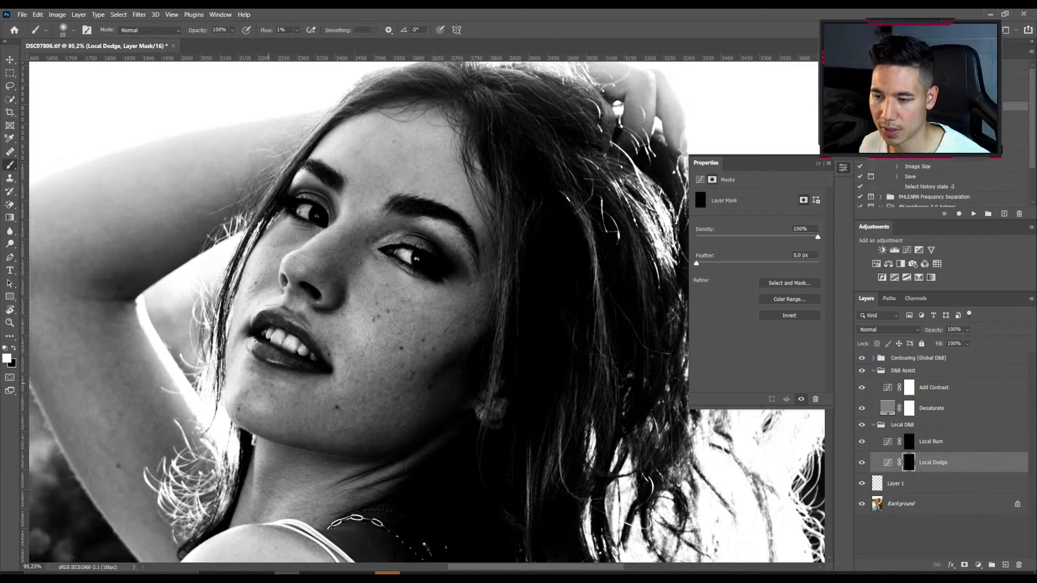
Dodge the lower edge of the chin and jawline with a larger brush of about 90 px.
key(bracketright)
key(bracketright)
key(bracketright)
key(bracketright)
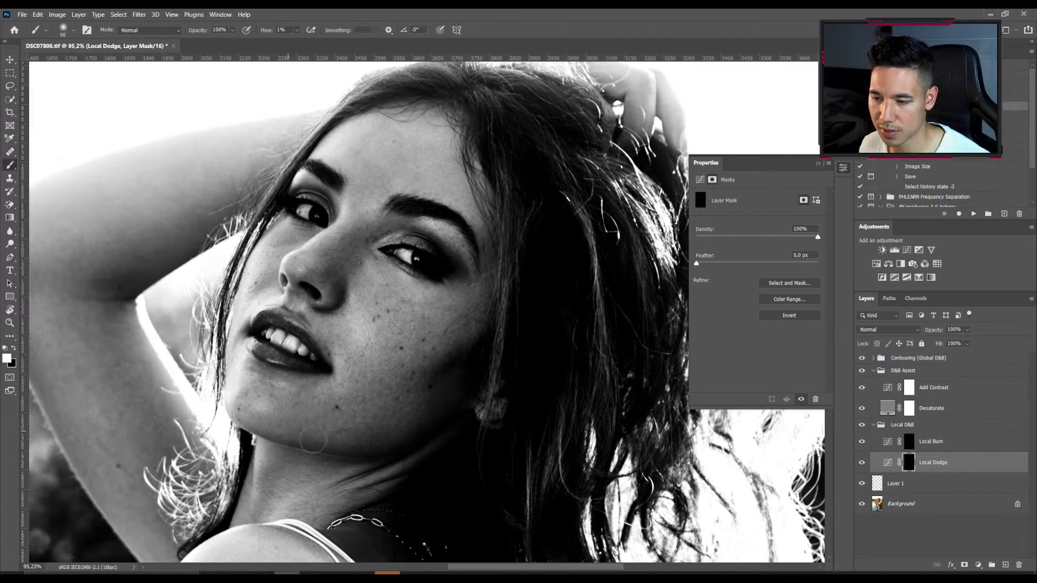
key(bracketright)
key(bracketright)
key(bracketright)
key(bracketright)
Dodge the shadowed jaw toward the ear with an 80 px brush, reducing it to 40 px for finer spots.
key(bracketleft)
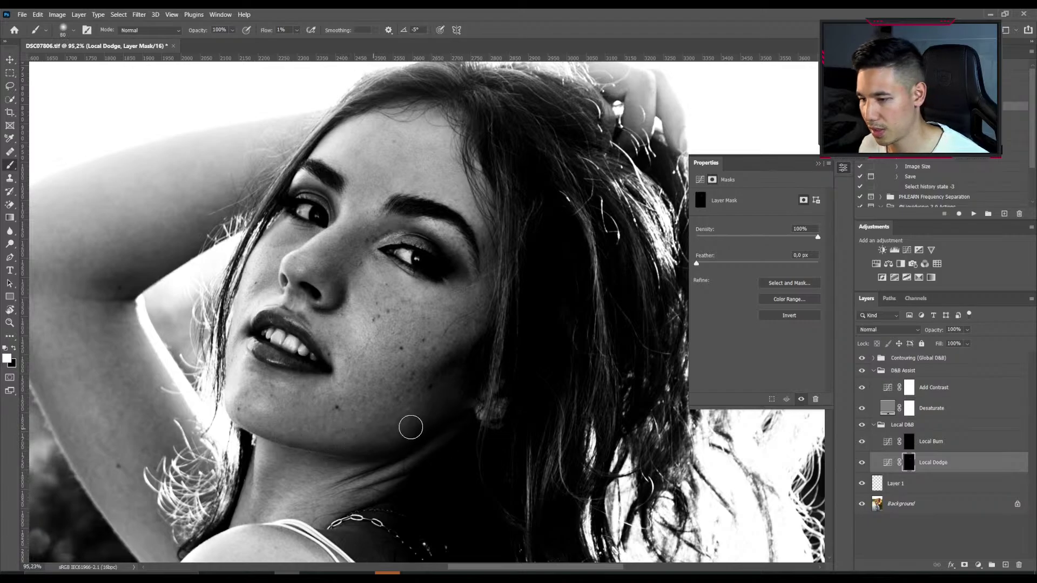
key(bracketleft)
key(bracketleft)
key(bracketleft)
key(bracketleft)
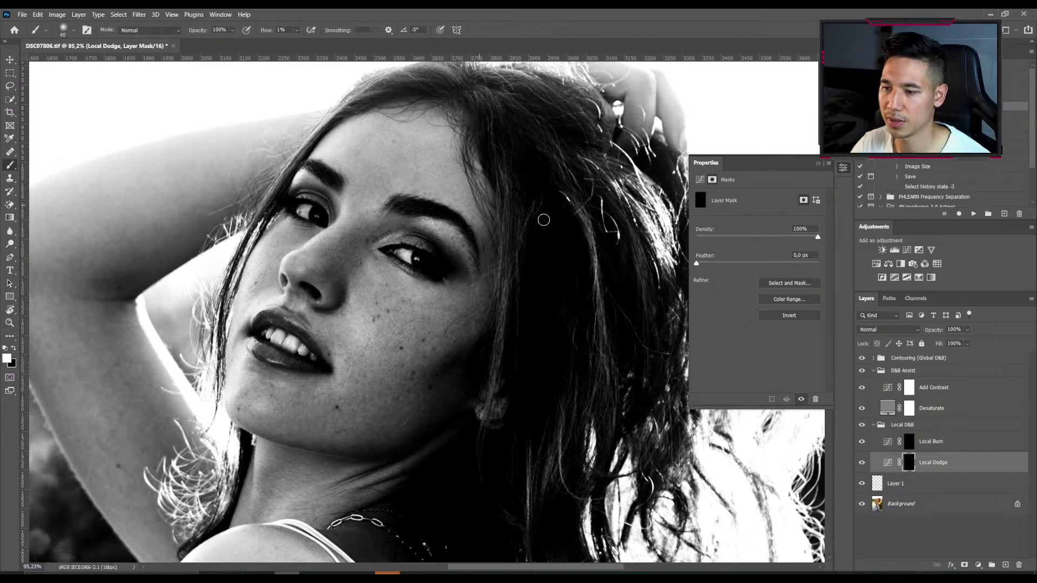
Compare the portrait with the Local D&B group hidden and shown, and inspect the Local Dodge mask on its own.
click(862, 425)
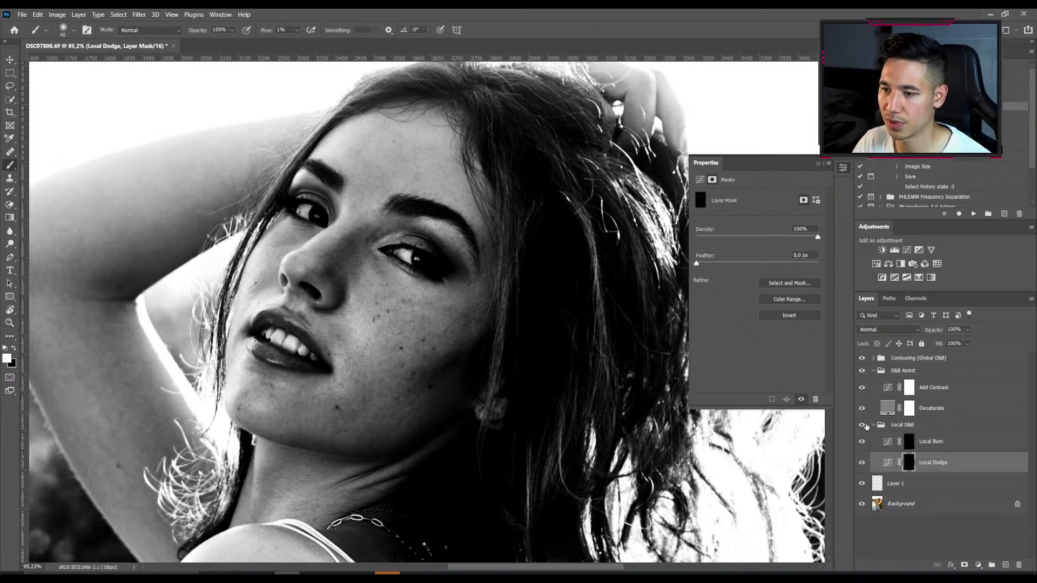
click(862, 425)
click(862, 425)
click(862, 425)
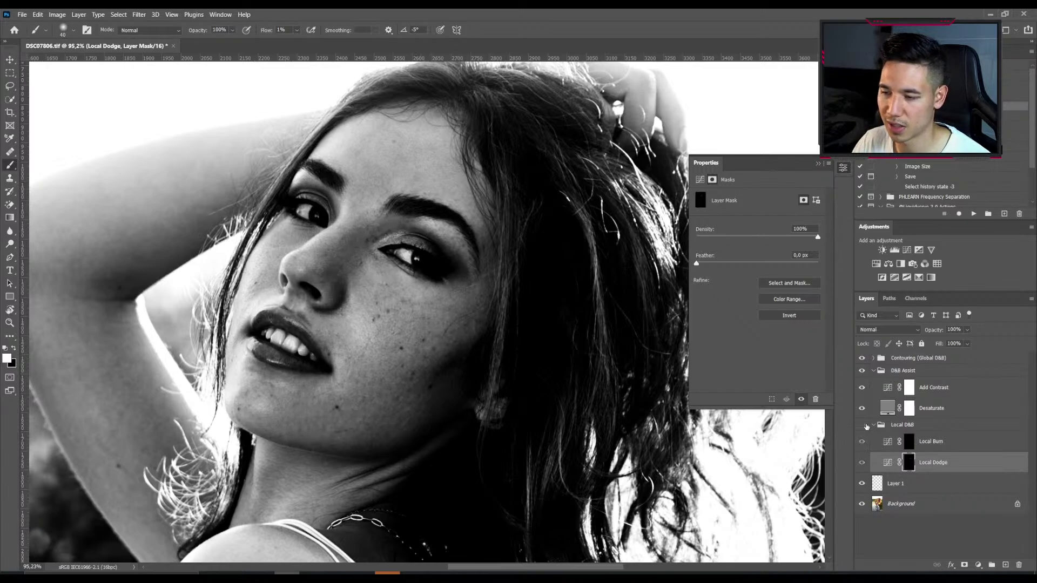
click(862, 425)
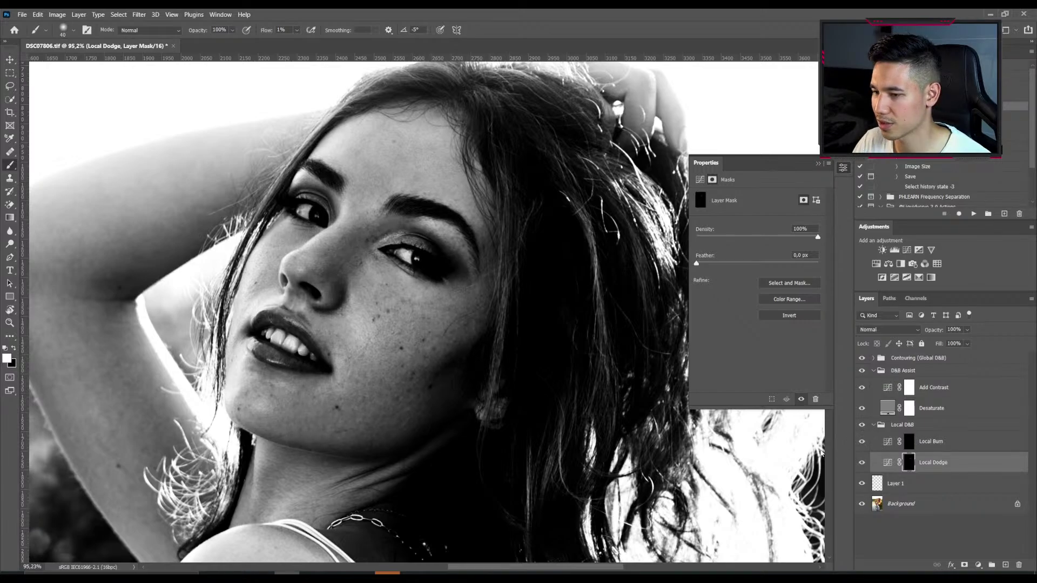
alt+click(908, 465)
alt+click(908, 465)
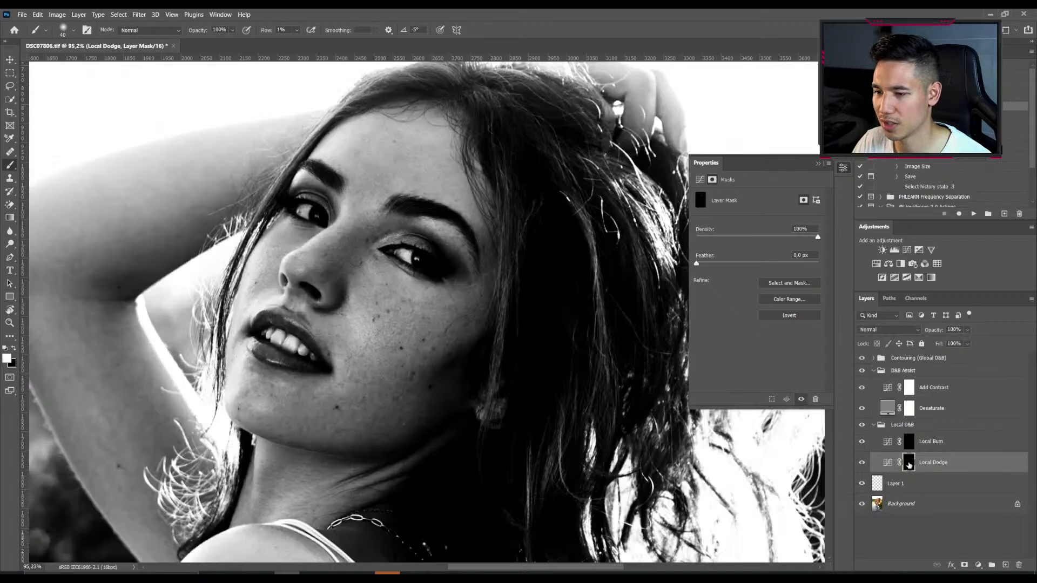
alt+click(908, 465)
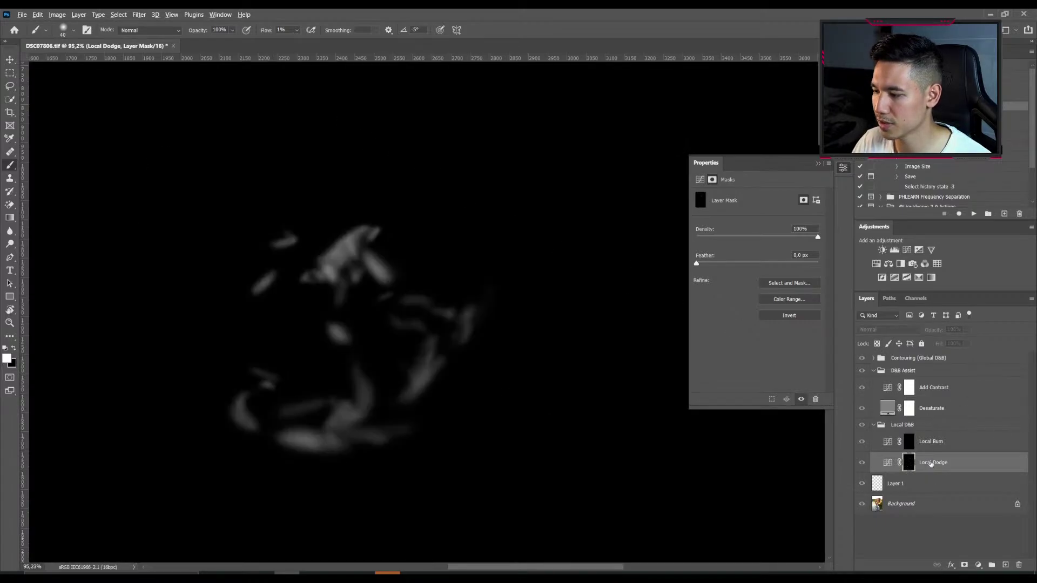
click(948, 464)
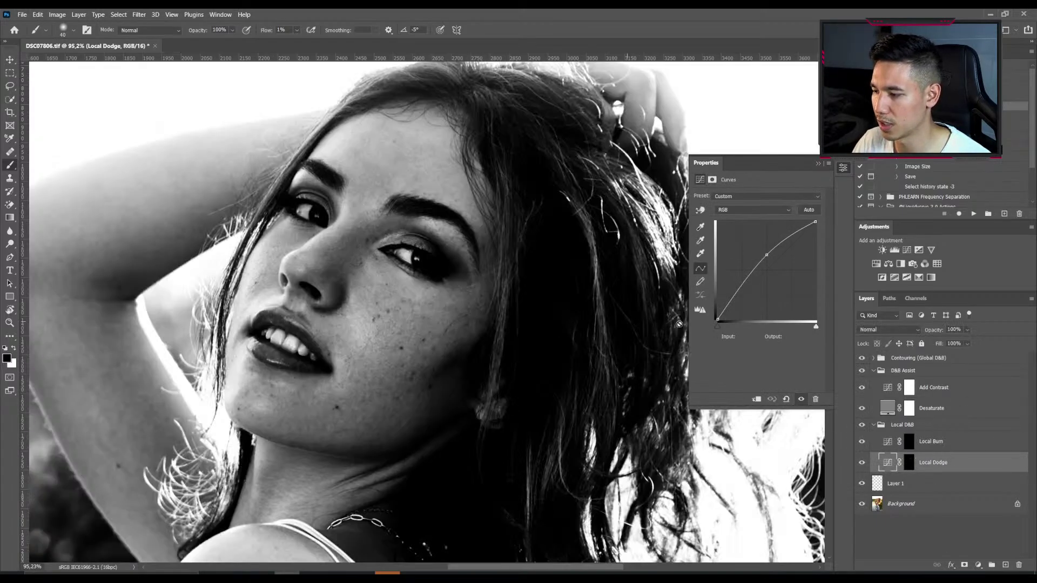
Dodge the darker forehead patch above the brows in white on the Local Dodge mask with a 50 px brush.
scroll(490, 240, up, 3)
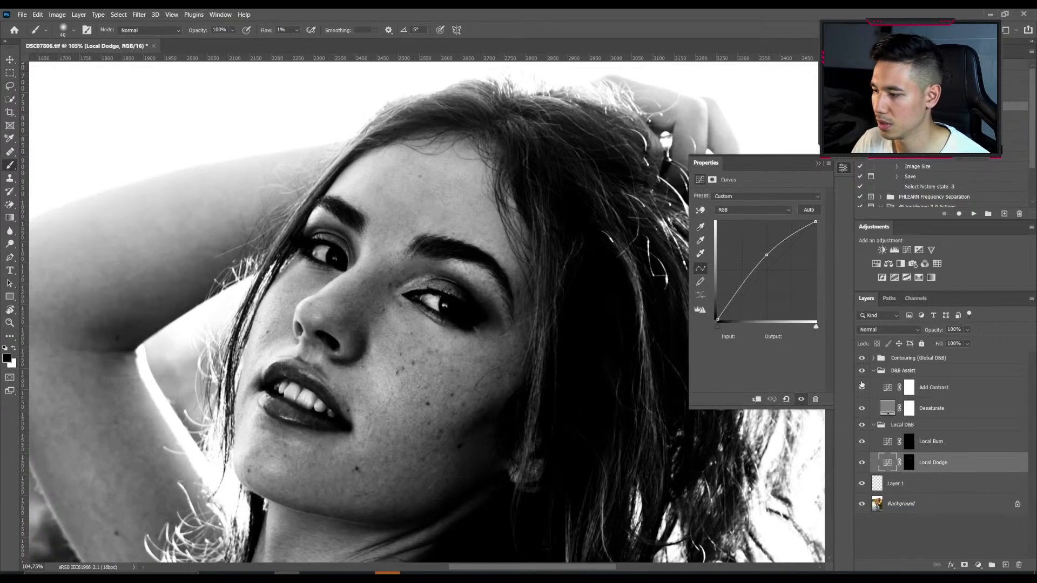
click(909, 462)
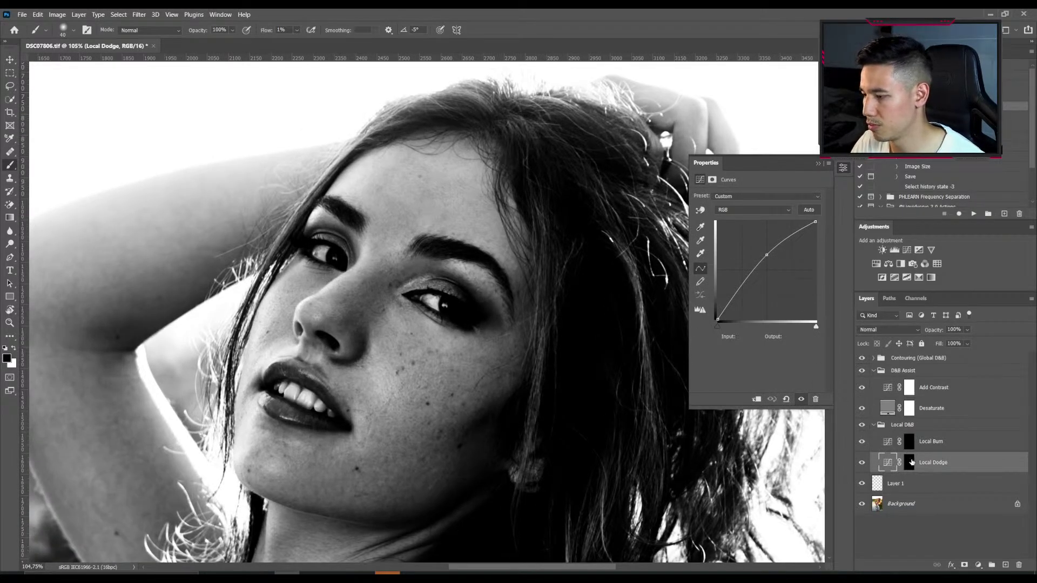
key(x)
key(bracketright)
key(bracketright)
key(bracketright)
key(bracketright)
key(bracketright)
mouse_move(396, 206)
mouse_down()
mouse_move(369, 192)
mouse_move(404, 220)
mouse_move(388, 226)
mouse_move(385, 185)
mouse_up()
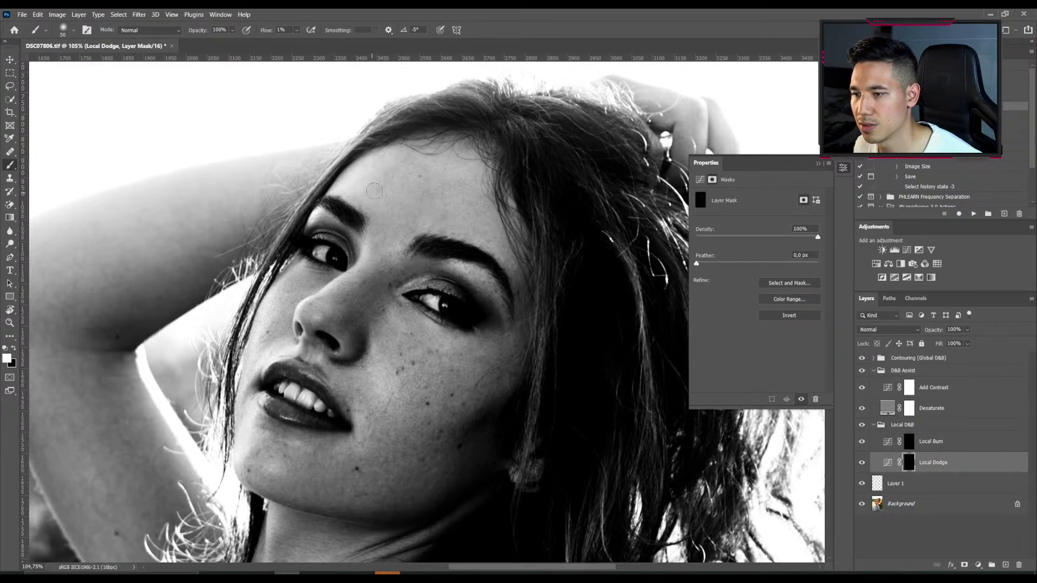
key(bracketleft)
key(bracketleft)
key(bracketleft)
Burn the brighter patches on the forehead and far cheek on the Local Burn mask with a 50 to 70 px brush.
click(908, 441)
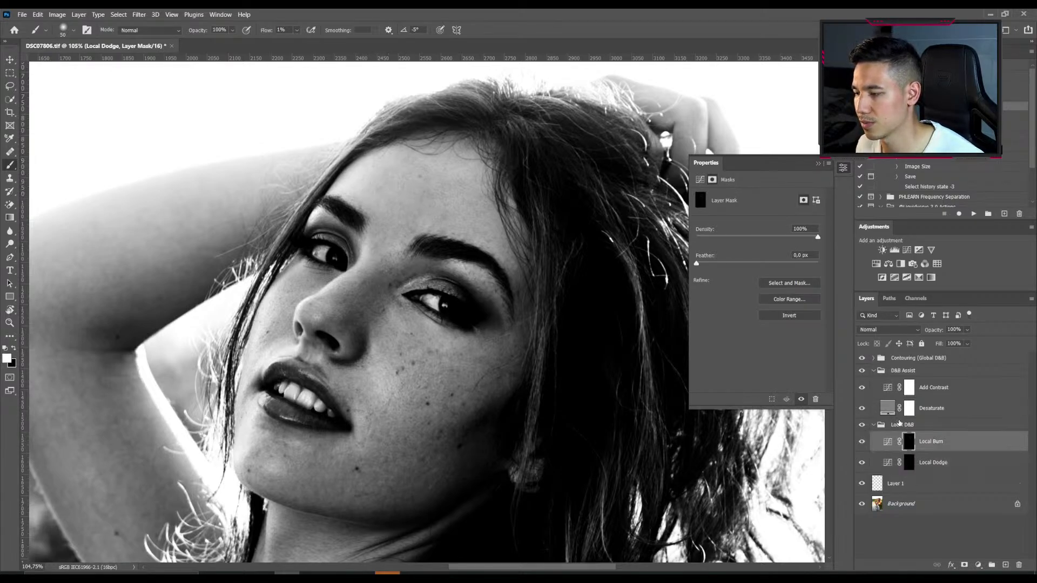
key(bracketright)
key(bracketright)
key(bracketright)
key(bracketright)
key(bracketleft)
key(bracketleft)
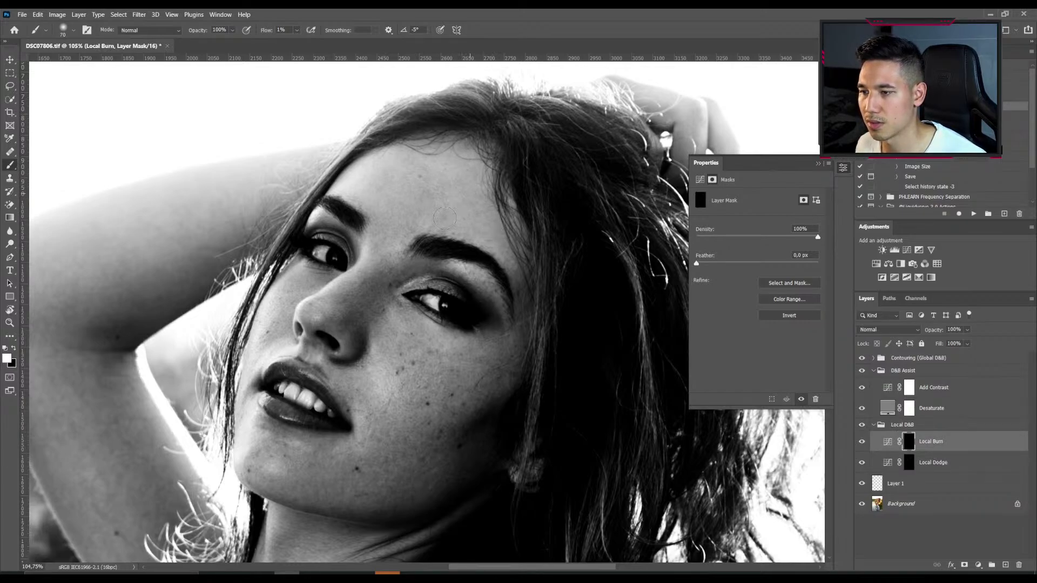
key(bracketleft)
key(bracketleft)
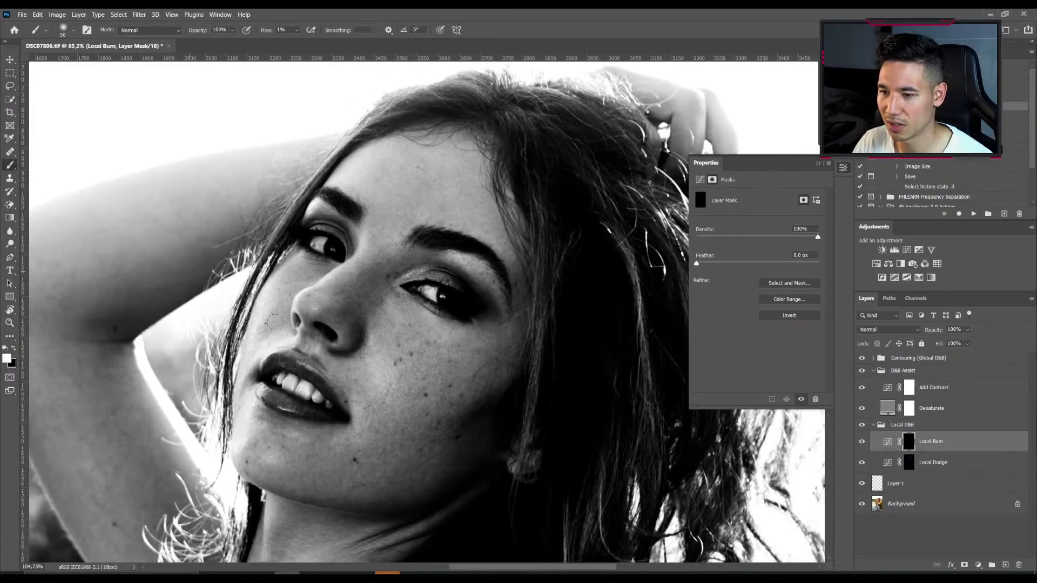
Dodge the uneven dark patches across the forehead on the Local Dodge mask with a 45 to 70 px brush.
click(913, 465)
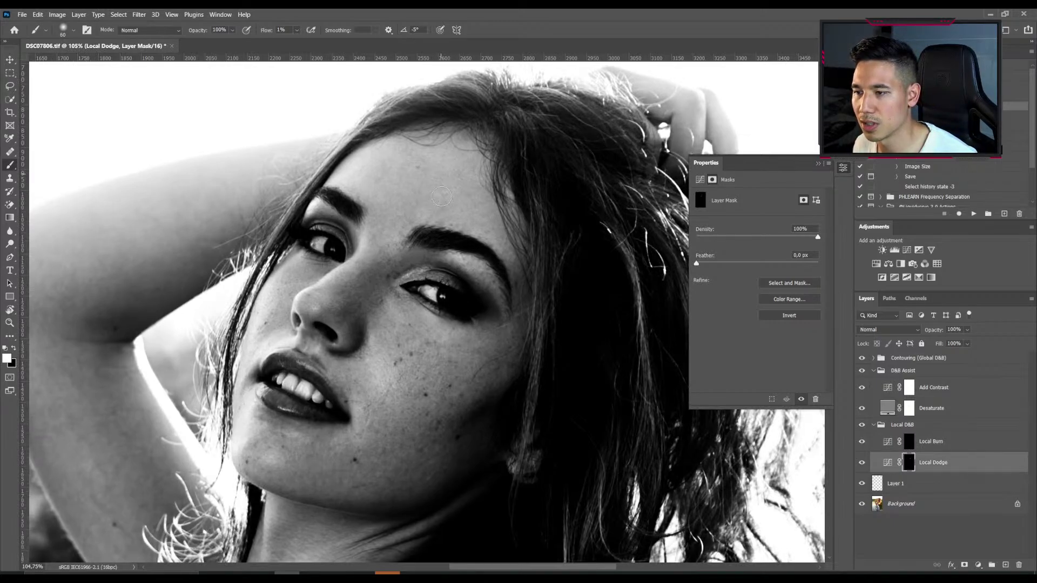
key(bracketright)
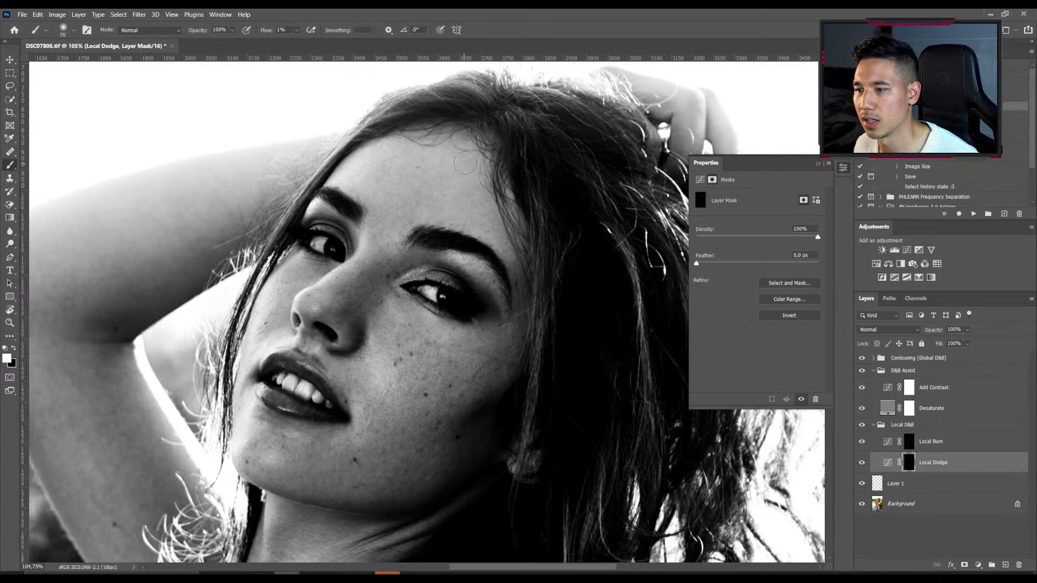
key(bracketleft)
key(bracketleft)
key(bracketleft)
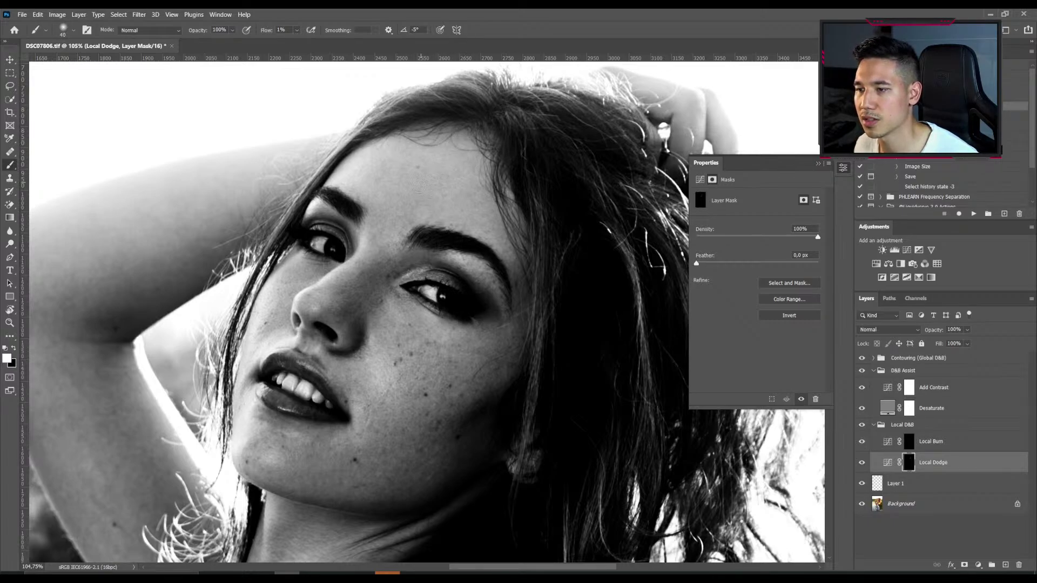
Dodge the dark spots along the nose bridge and its shadowed side, varying the brush between 25 and 45 px.
key(bracketleft)
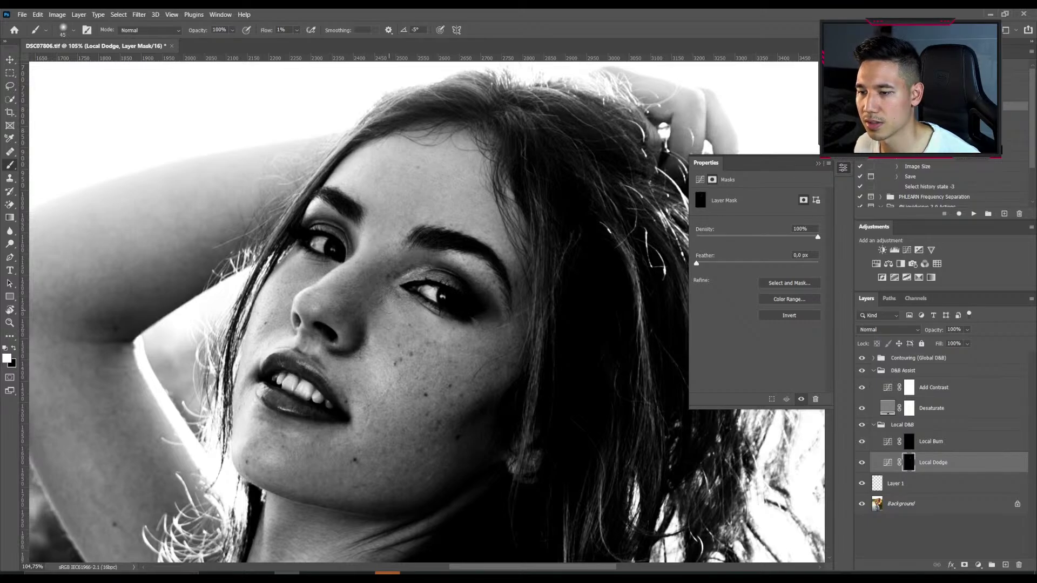
key(bracketleft)
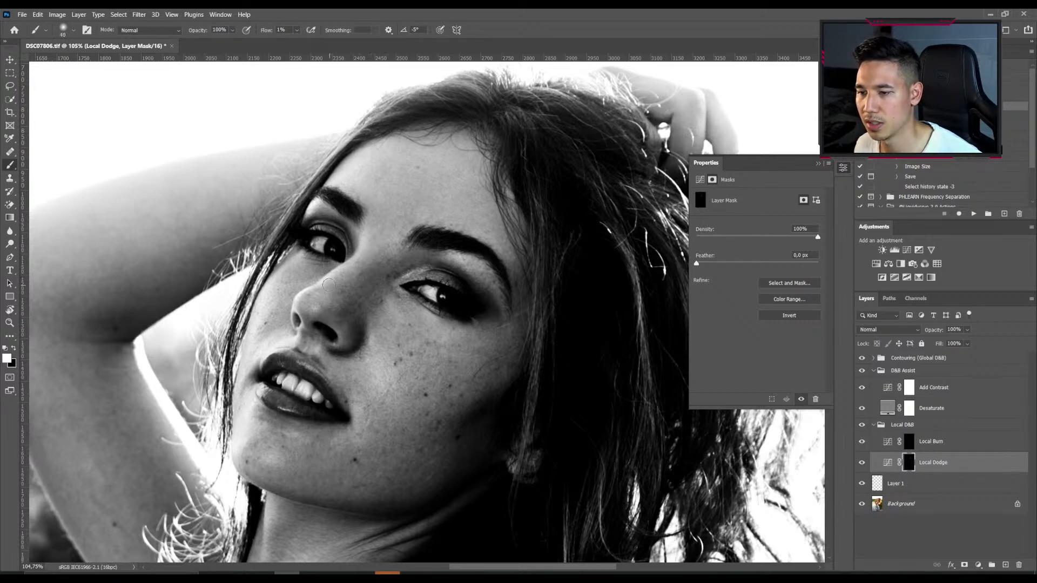
key(bracketleft)
key(bracketleft)
key(bracketleft)
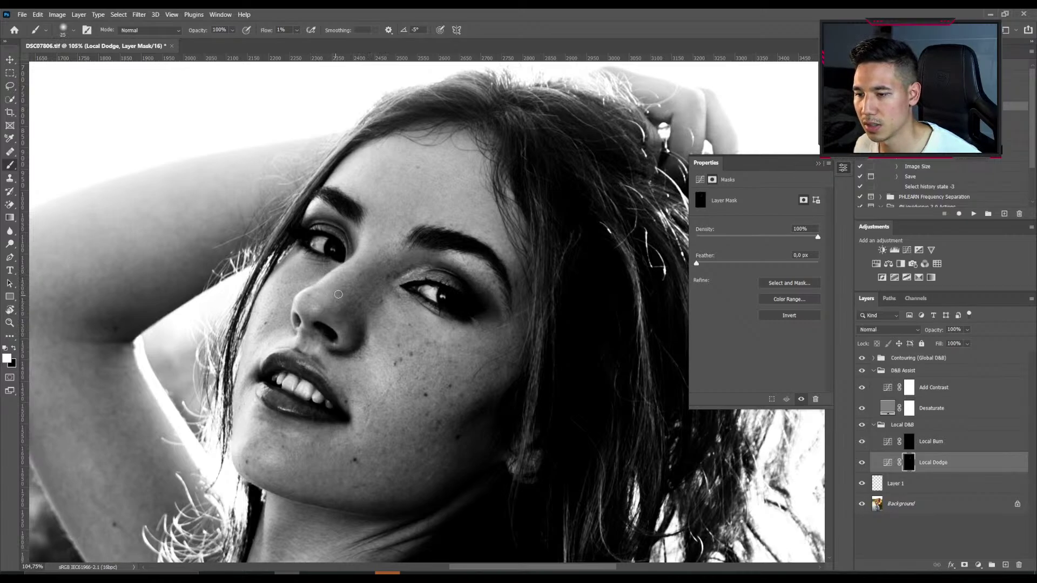
key(bracketright)
key(bracketright)
key(bracketright)
key(bracketright)
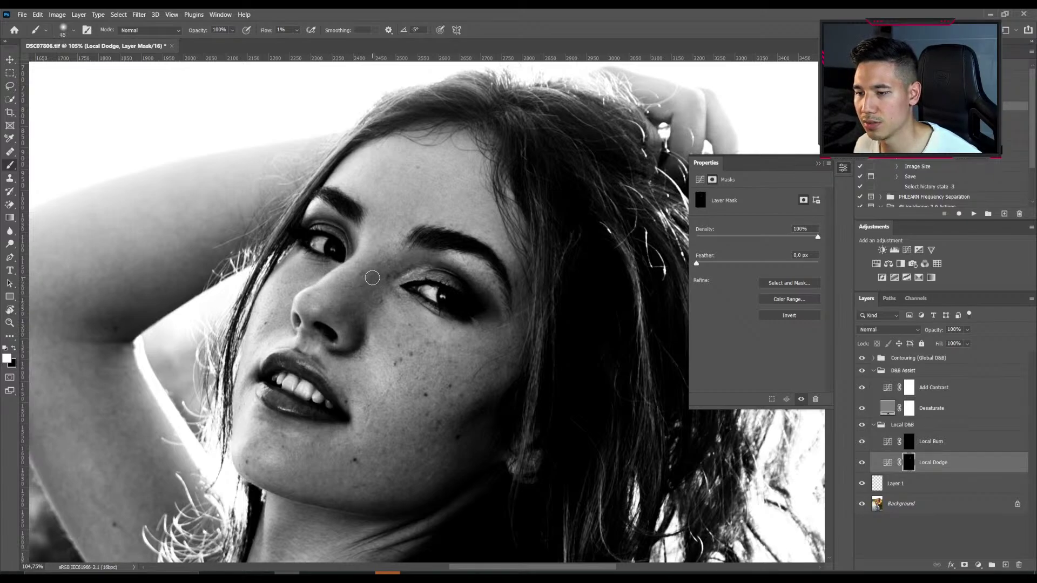
Dodge the dark patches between the nose bridge and the near eye's inner corner, varying the brush up to 50 px.
key(bracketleft)
key(bracketleft)
key(bracketleft)
key(bracketleft)
key(bracketleft)
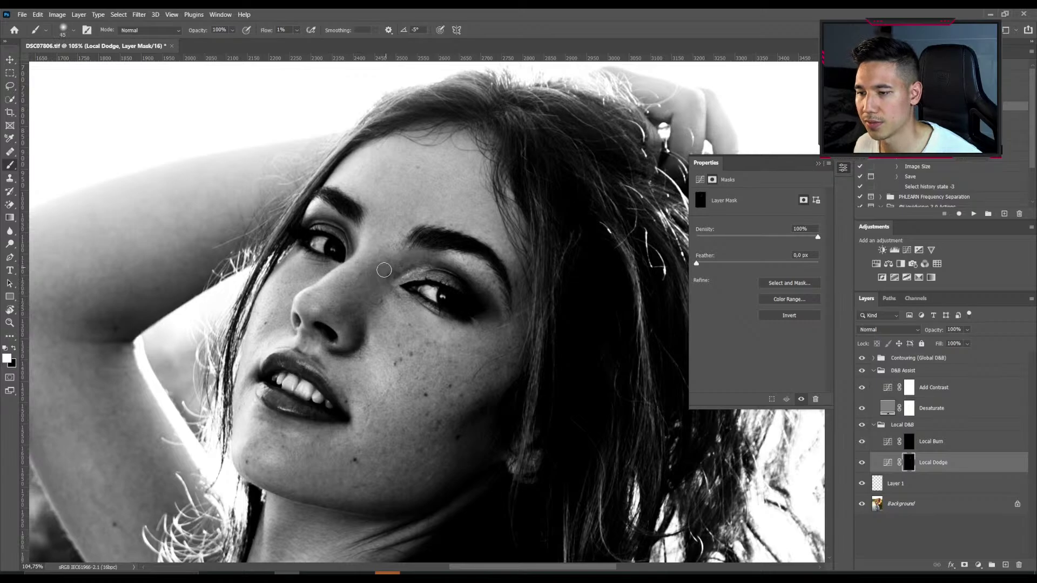
key(bracketright)
key(bracketright)
key(bracketright)
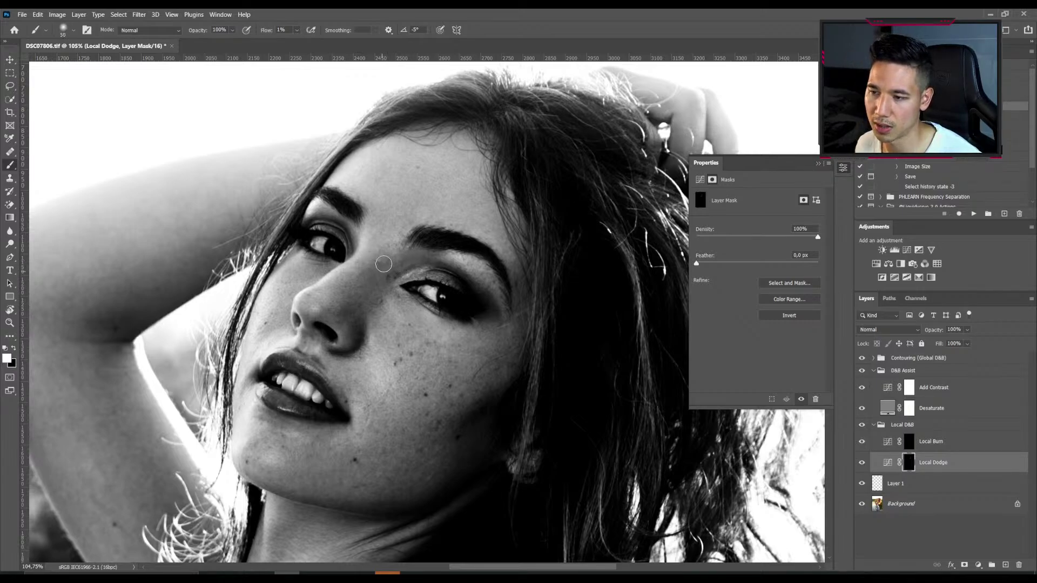
key(bracketleft)
key(bracketleft)
key(bracketleft)
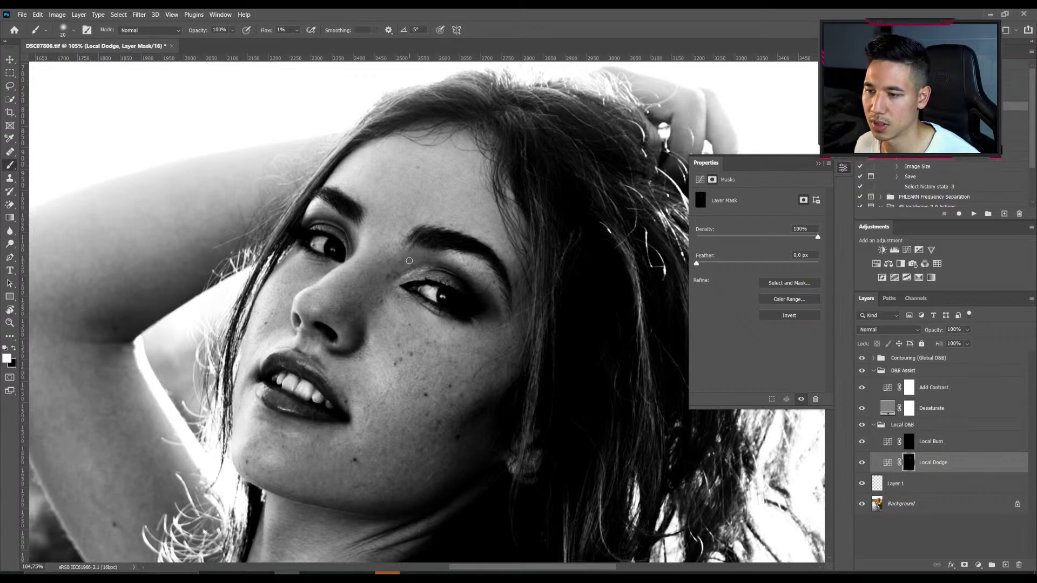
Dodge the dark areas around the near eye's upper lid on the Local Dodge mask with a 50 px brush.
key(bracketright)
key(bracketright)
key(bracketright)
key(bracketright)
key(bracketright)
key(bracketright)
key(bracketright)
key(bracketright)
key(bracketright)
key(bracketright)
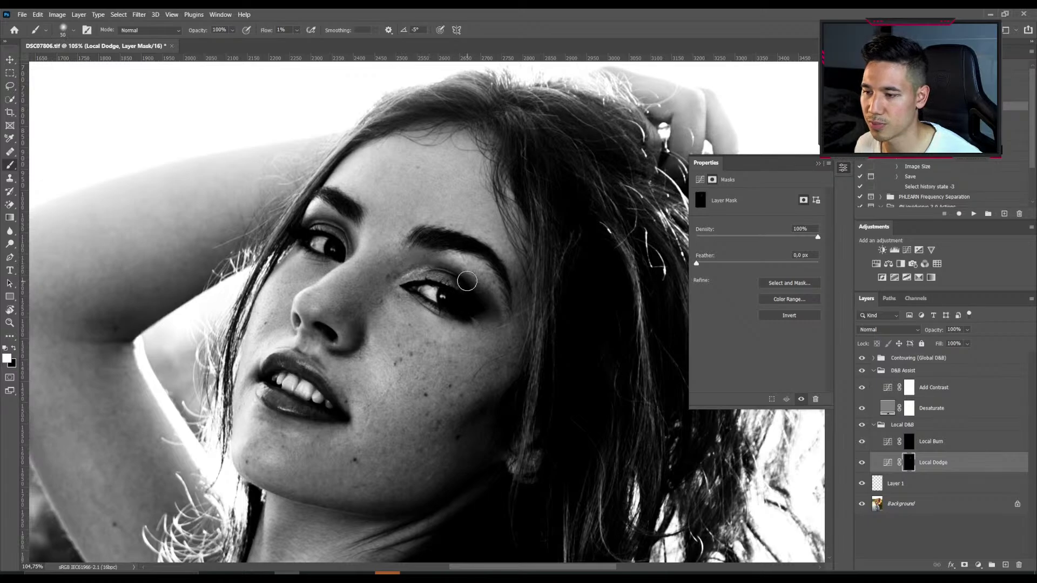
Dodge the small dark spots around the mouth corner and upper lip on the Local Dodge mask, using brushes from 15 px to 50 px.
key(bracketleft)
key(bracketleft)
key(bracketleft)
key(bracketleft)
key(bracketleft)
key(bracketleft)
key(bracketleft)
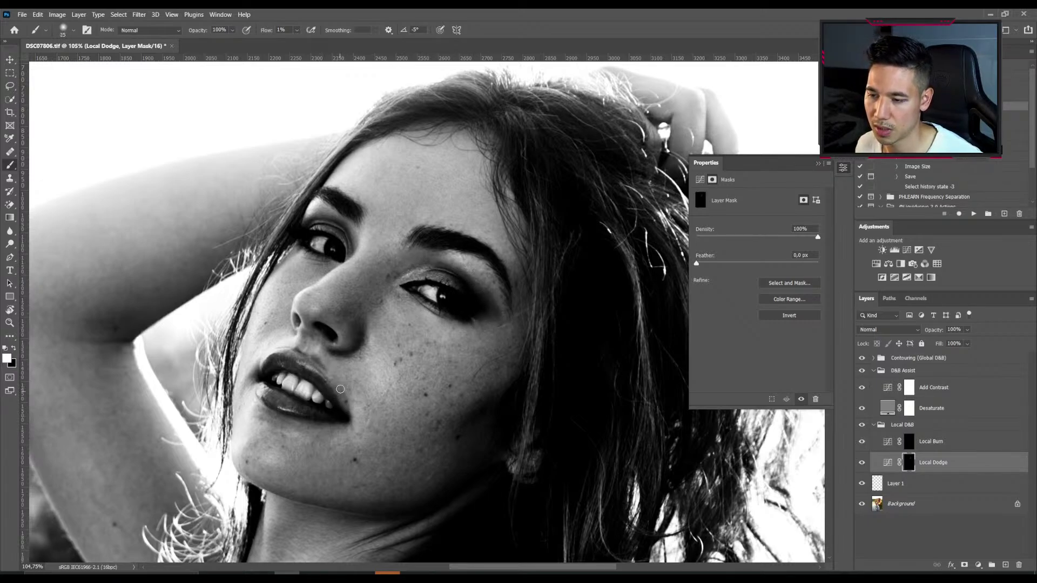
key(bracketleft)
key(bracketleft)
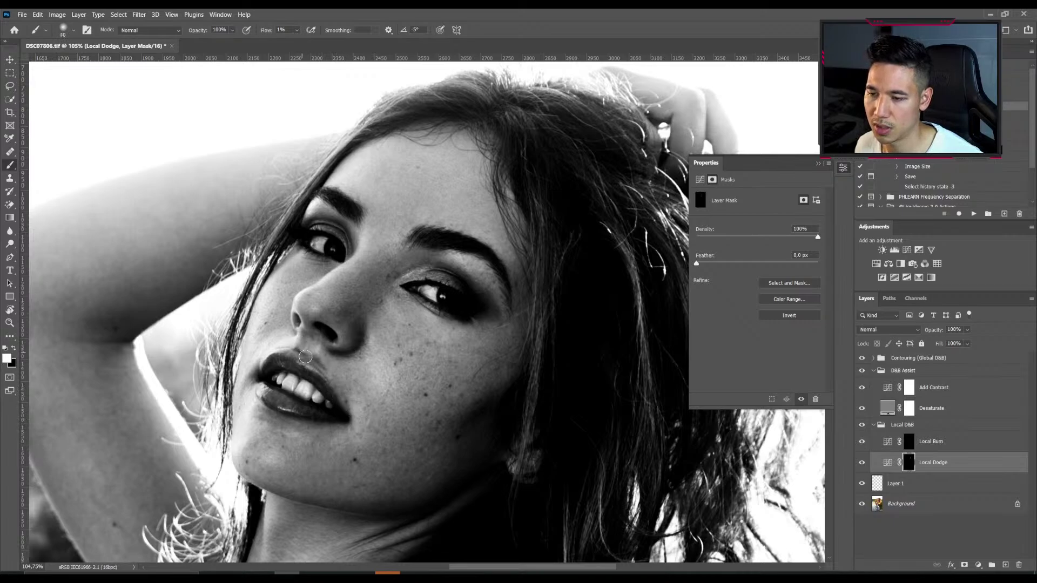
key(bracketleft)
key(bracketleft)
scroll(325, 353, down, 1)
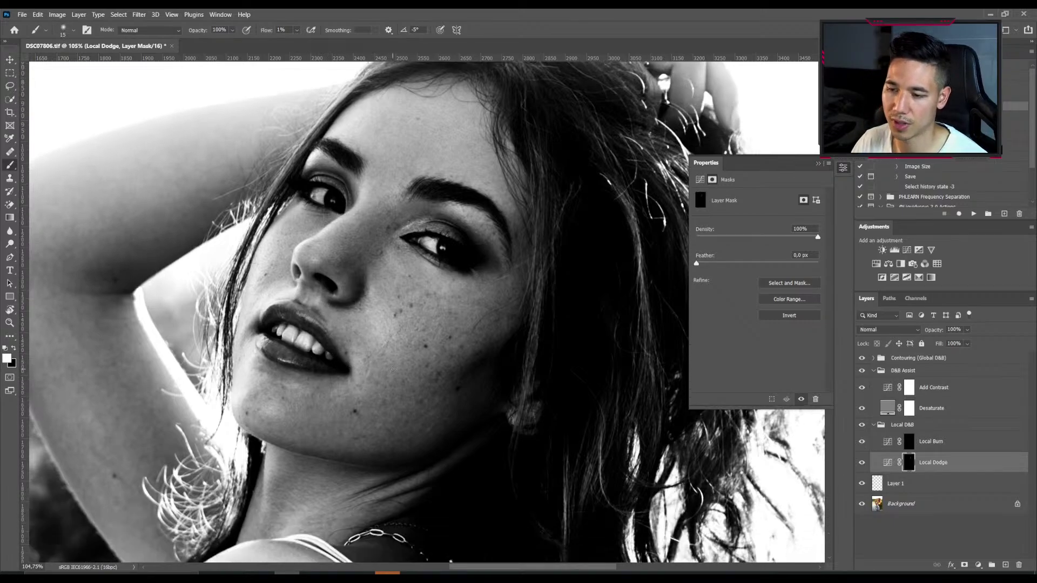
scroll(325, 352, down, 2)
key(bracketright)
key(bracketright)
key(bracketright)
key(bracketright)
key(bracketright)
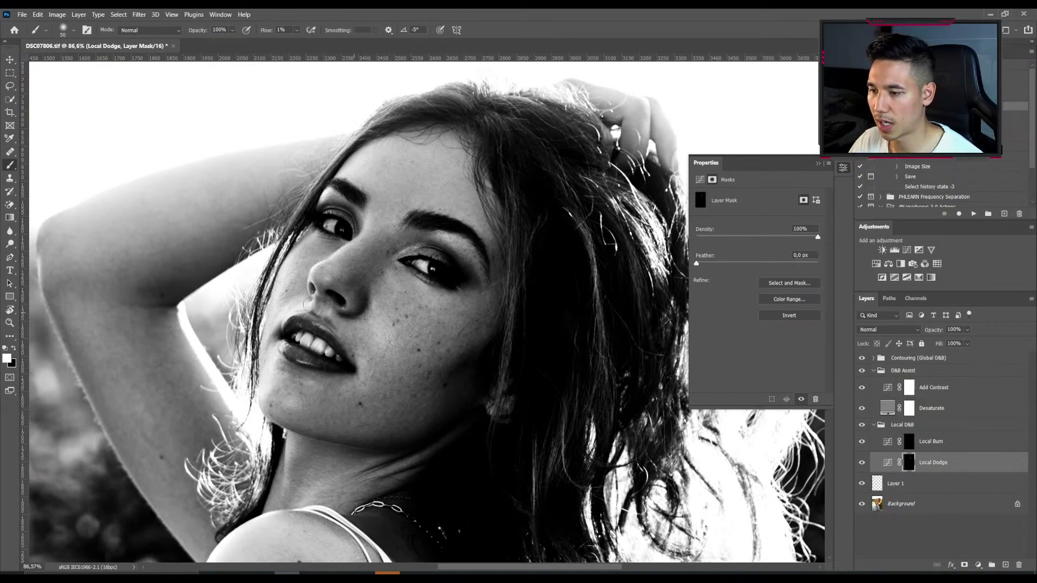
Reshape the Add Contrast curve with a shadow point at input 93, output 80 and a highlight point at input 146, output 204.
click(888, 390)
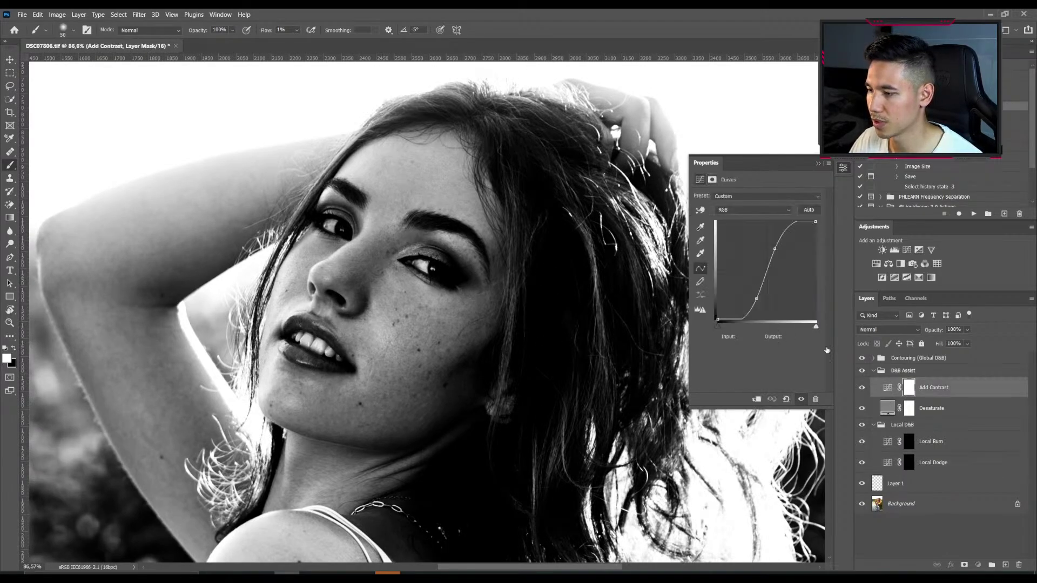
drag(754, 296, 753, 287)
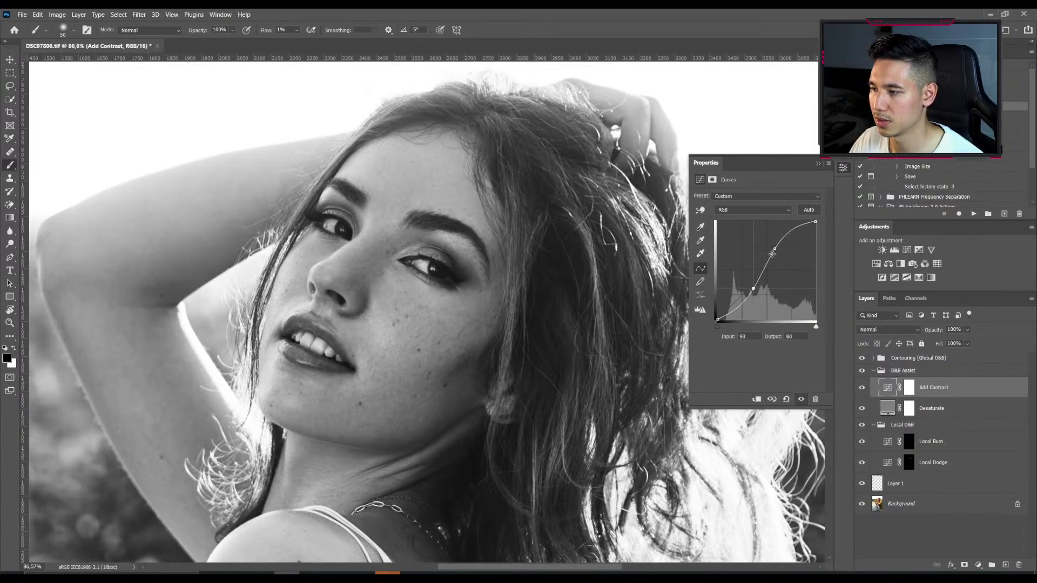
drag(775, 248, 774, 239)
Dodge the dark patches on the near cheek towards the ear and jaw on the Local Dodge mask with a 45 to 70 px brush.
scroll(587, 360, up, 3)
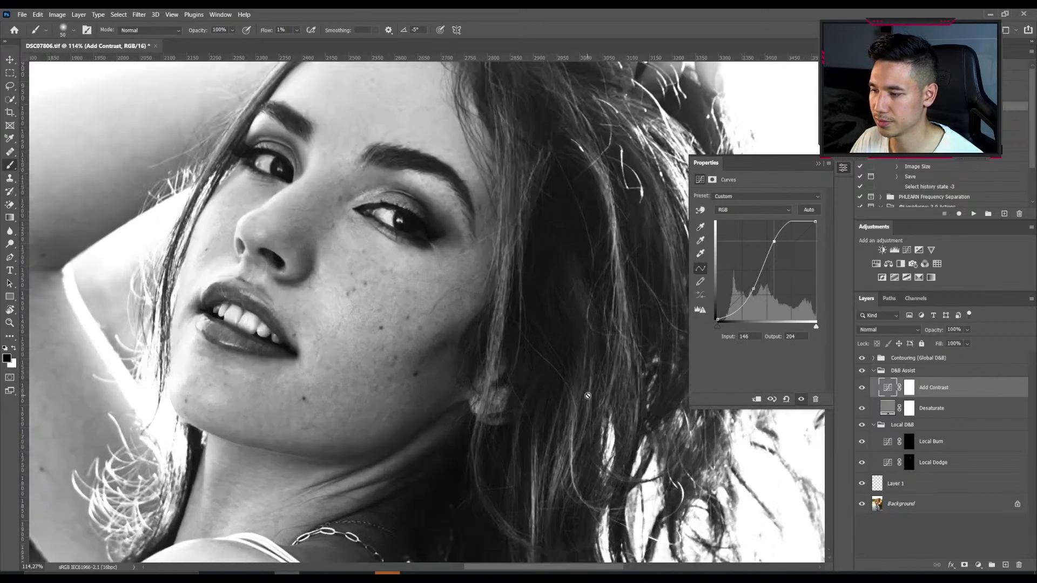
click(910, 464)
key(bracketright)
key(bracketright)
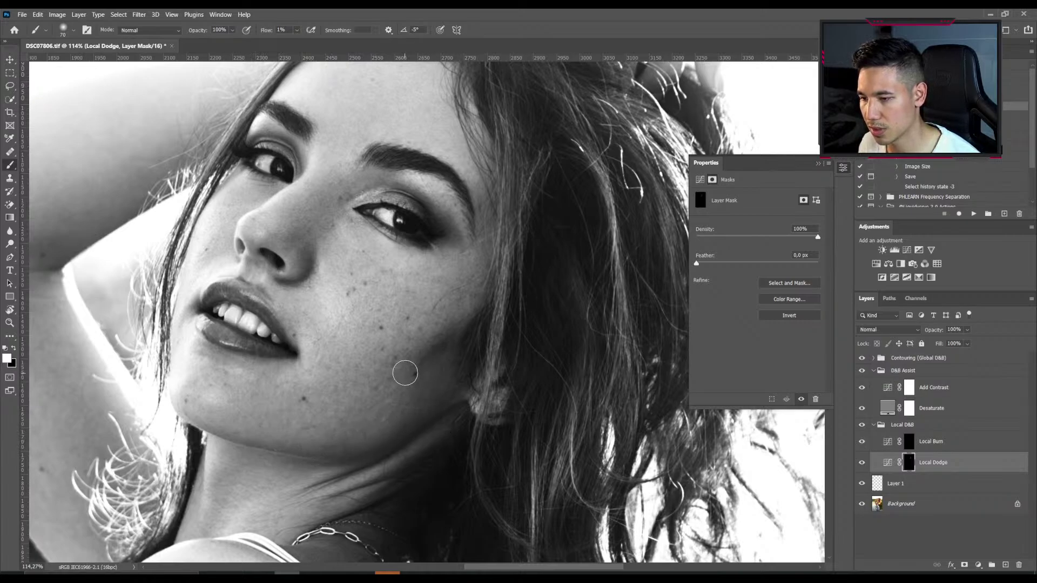
key(bracketright)
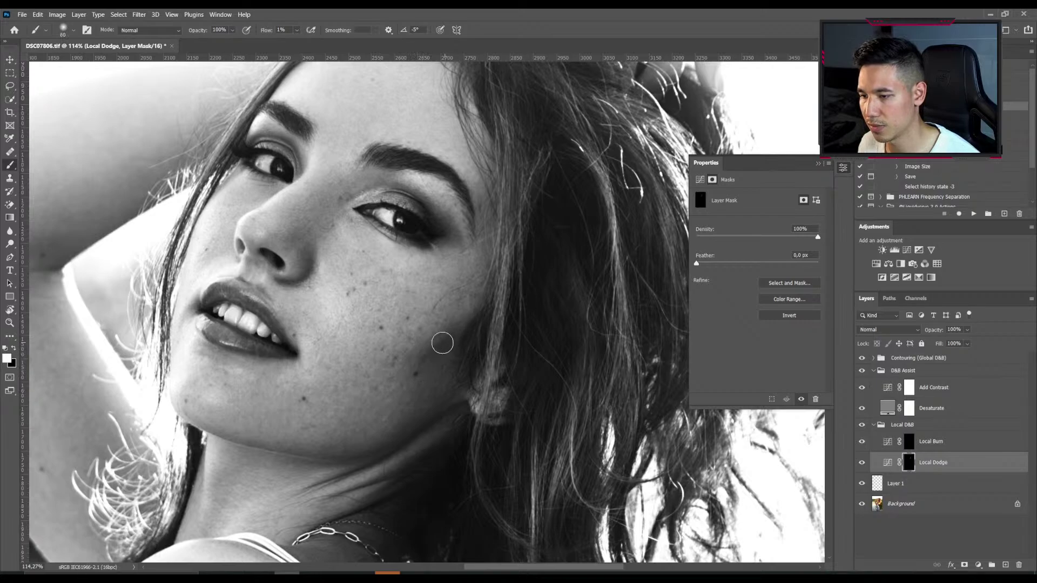
key(bracketleft)
key(bracketleft)
key(bracketleft)
key(bracketleft)
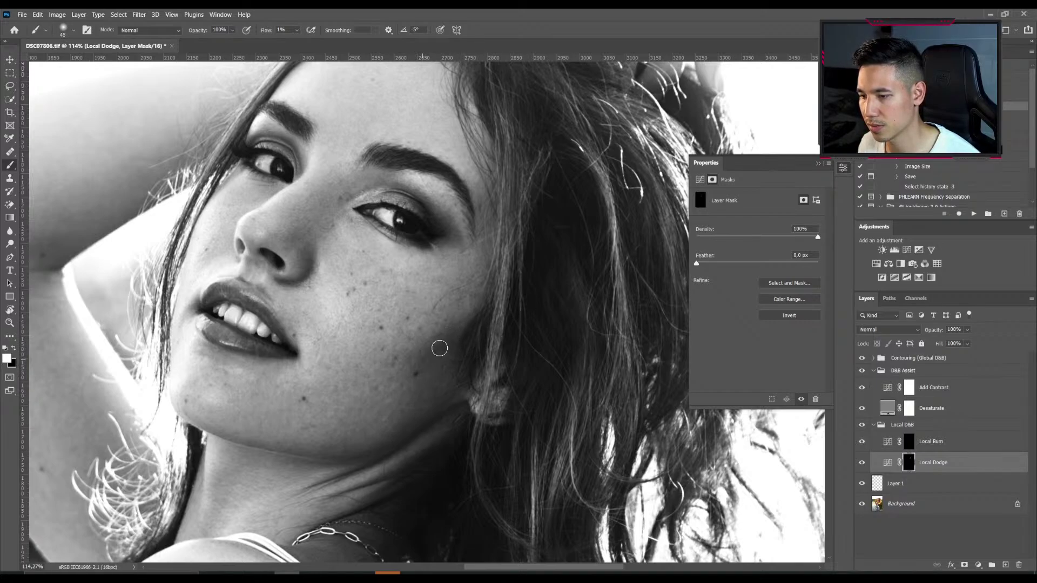
key(bracketright)
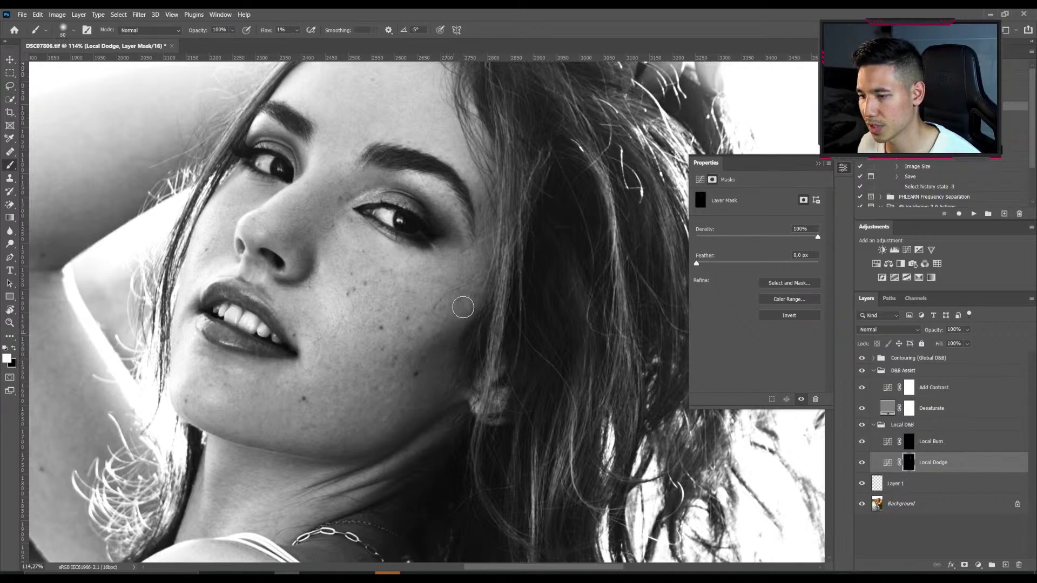
key(bracketleft)
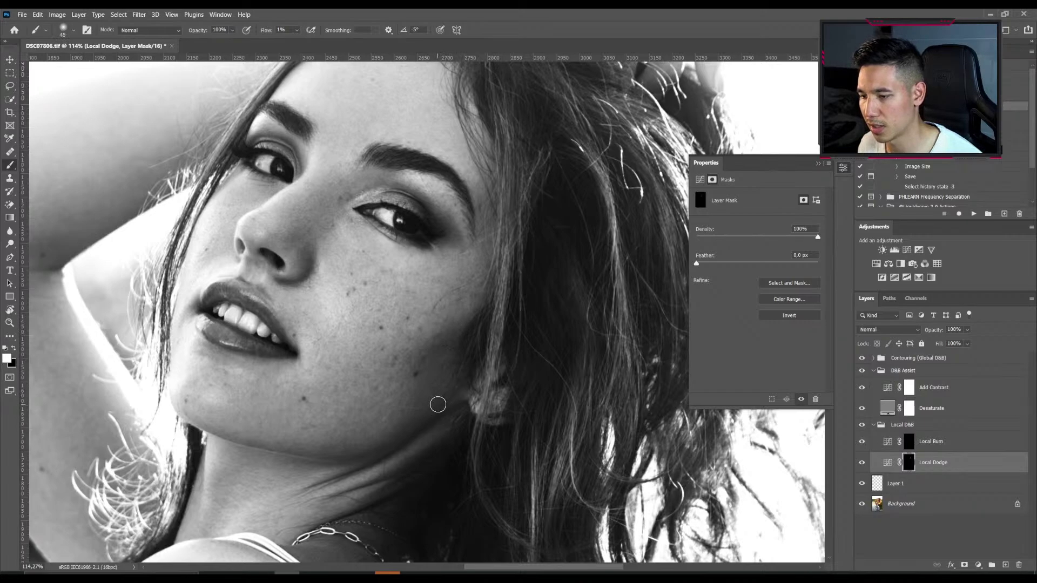
Burn the brighter patches on the outer part of the near cheek on the Local Burn mask with a 70 px brush.
click(909, 442)
key(bracketright)
key(bracketright)
key(bracketright)
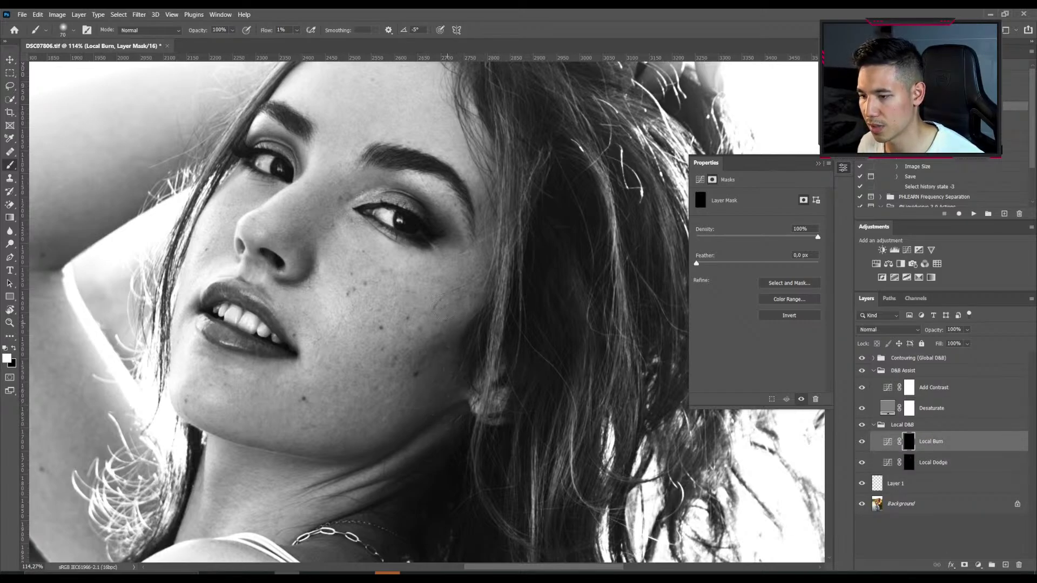
Dodge the remaining dark patches on the lower face on the Local Dodge mask with a 45 to 80 px brush.
click(908, 462)
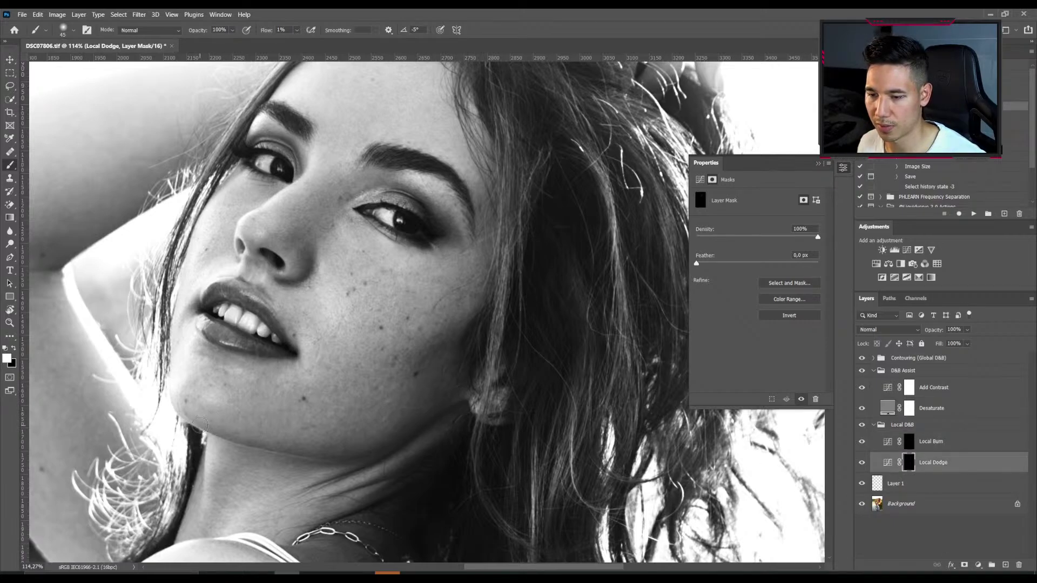
key(bracketright)
key(bracketright)
key(bracketright)
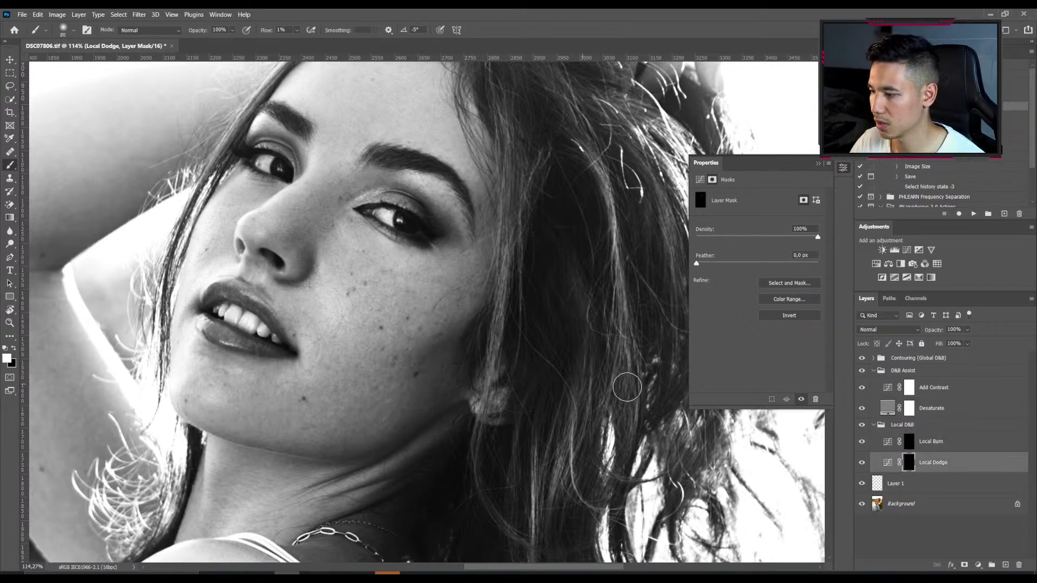
Try a steeper Add Contrast curve, ending with its shadow point at about input 91, output 84.
click(888, 387)
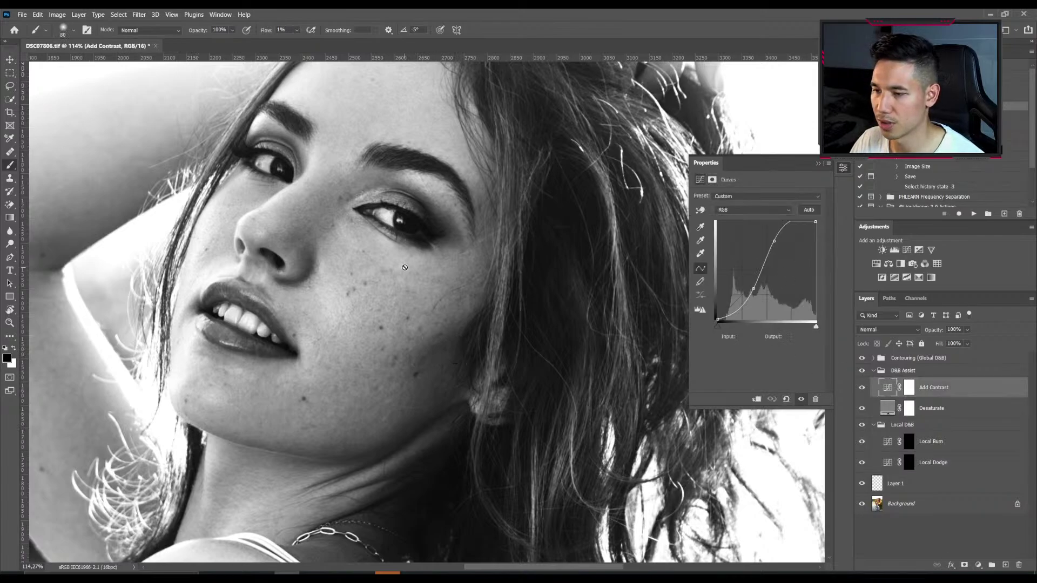
scroll(405, 267, down, 2)
drag(751, 289, 757, 296)
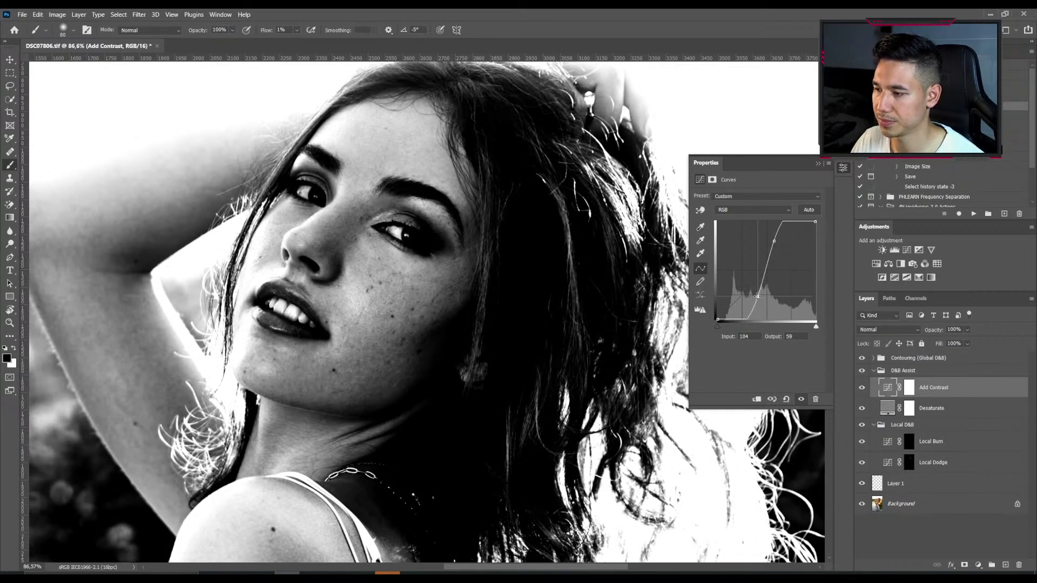
drag(756, 296, 753, 287)
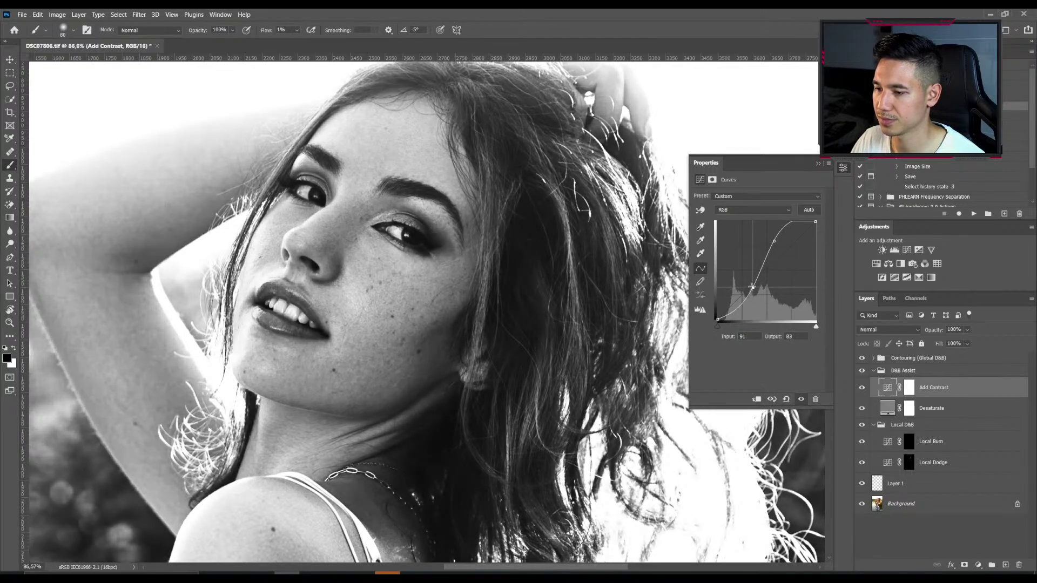
Compare the colour portrait with and without the Local D&B group while D&B Assist is hidden, and show the D&B Assist group again.
drag(297, 227, 334, 241)
click(861, 370)
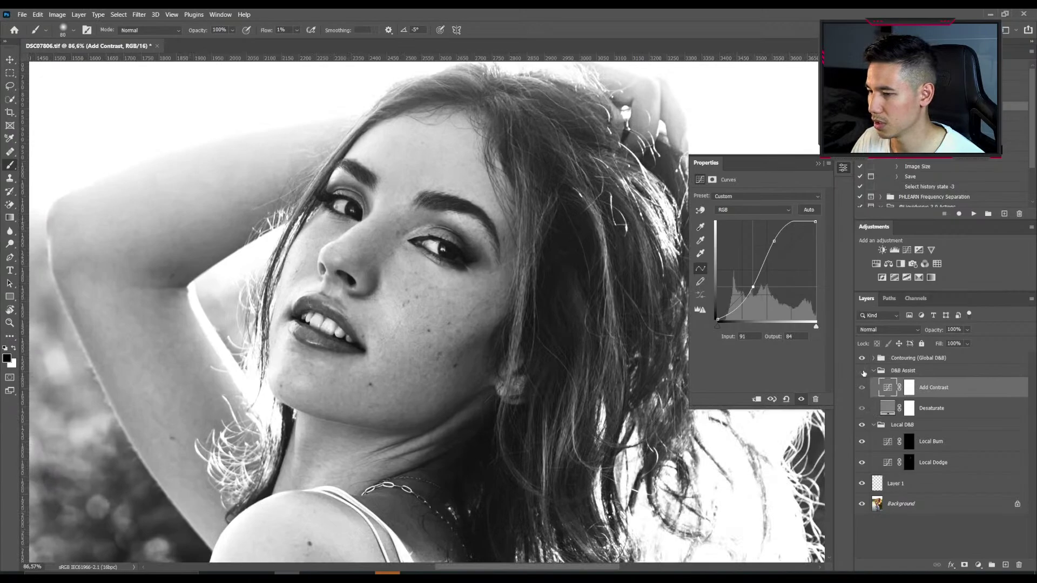
scroll(574, 338, down, 2)
scroll(462, 254, up, 2)
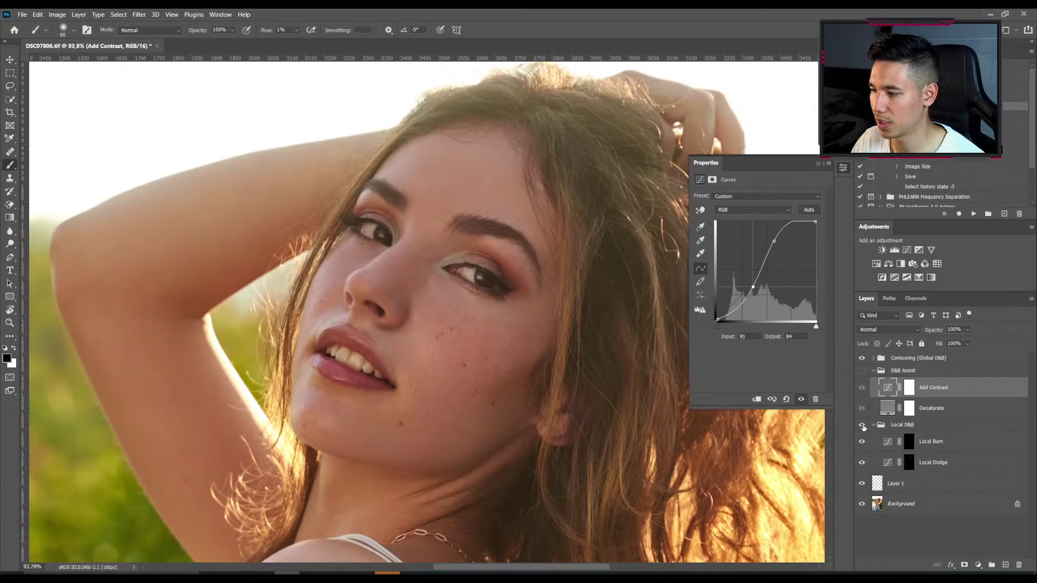
click(862, 425)
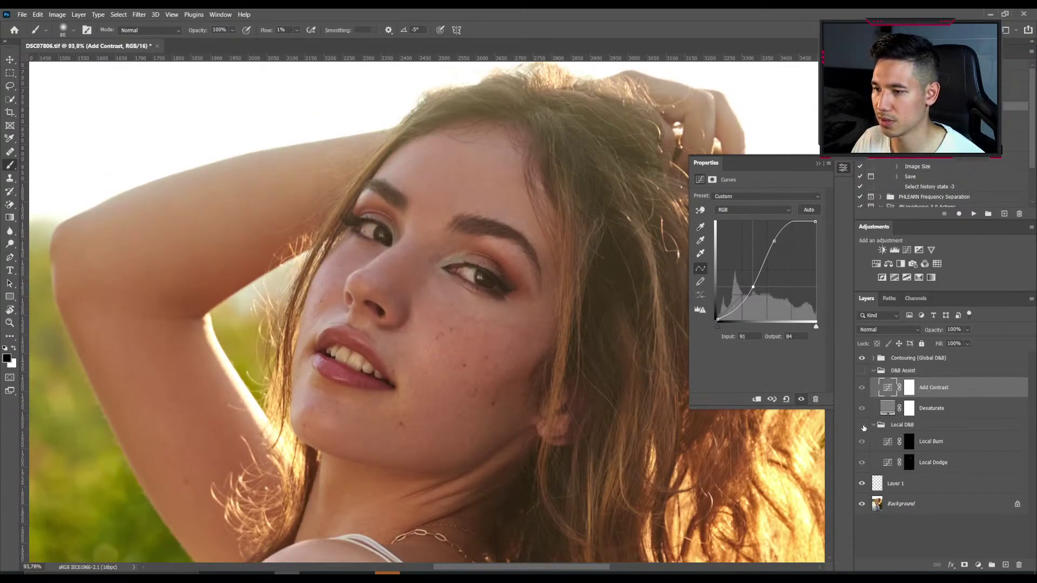
scroll(570, 222, down, 2)
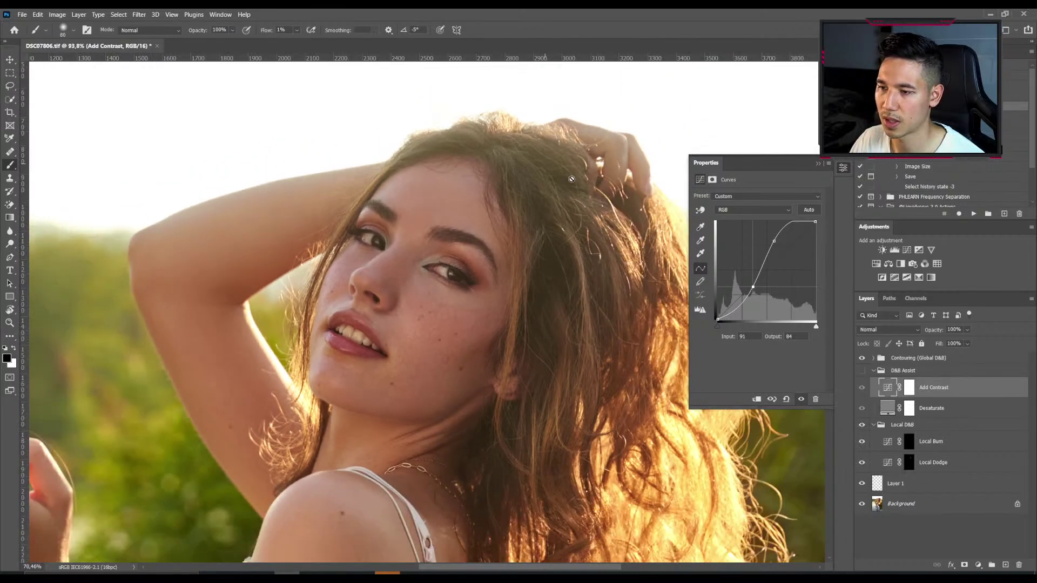
scroll(365, 224, up, 2)
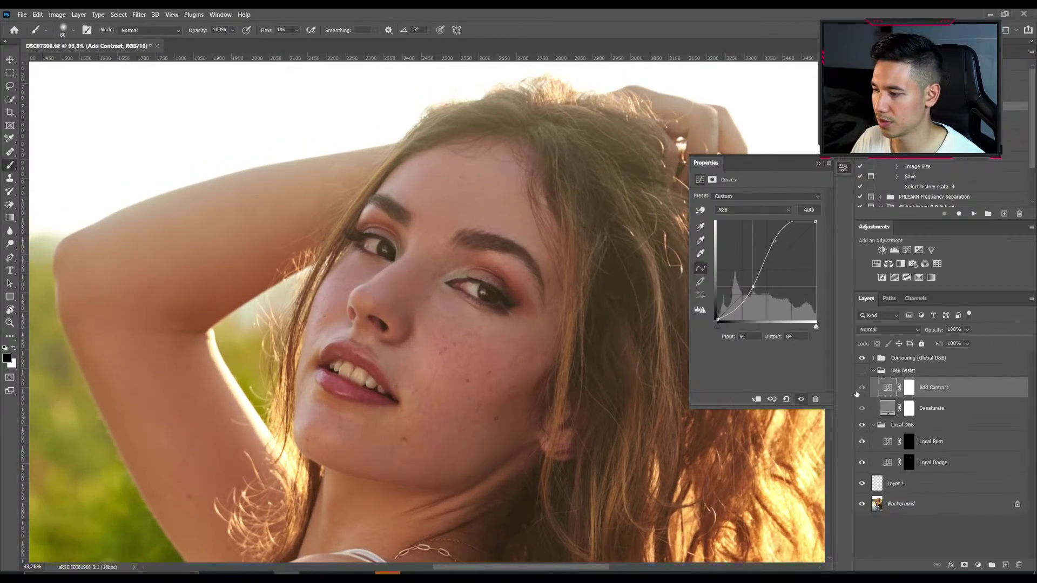
click(862, 370)
Set the Add Contrast curve's shadow point to input 99, output 73 and its highlight point to input 149, output 195.
scroll(323, 361, up, 3)
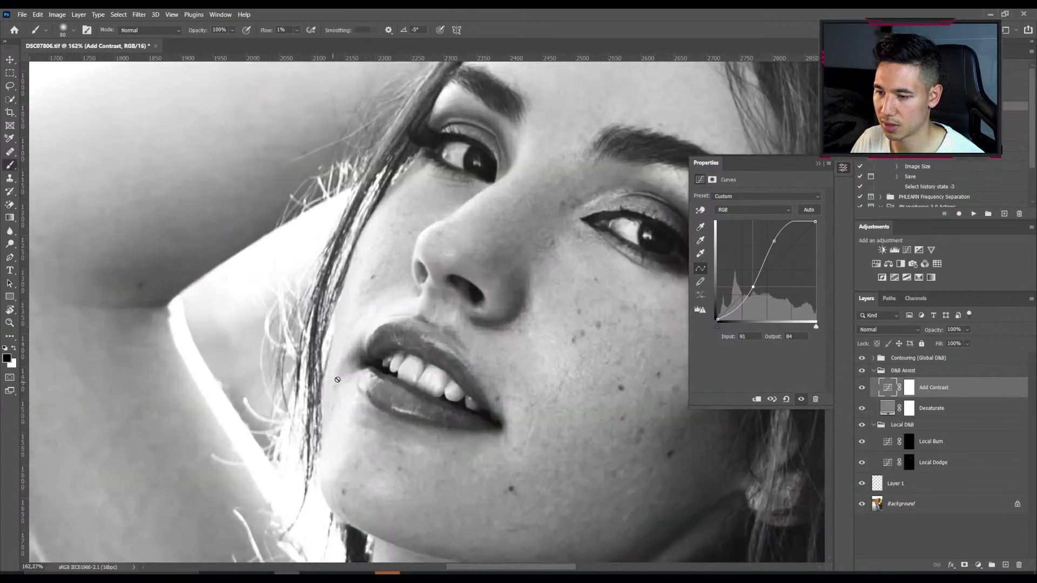
scroll(337, 380, down, 3)
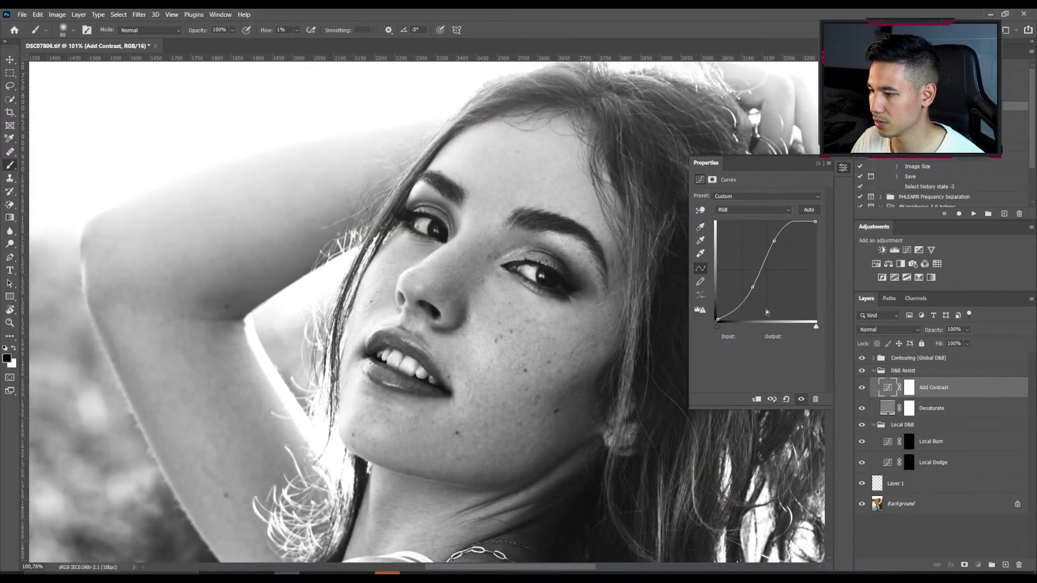
drag(752, 287, 755, 291)
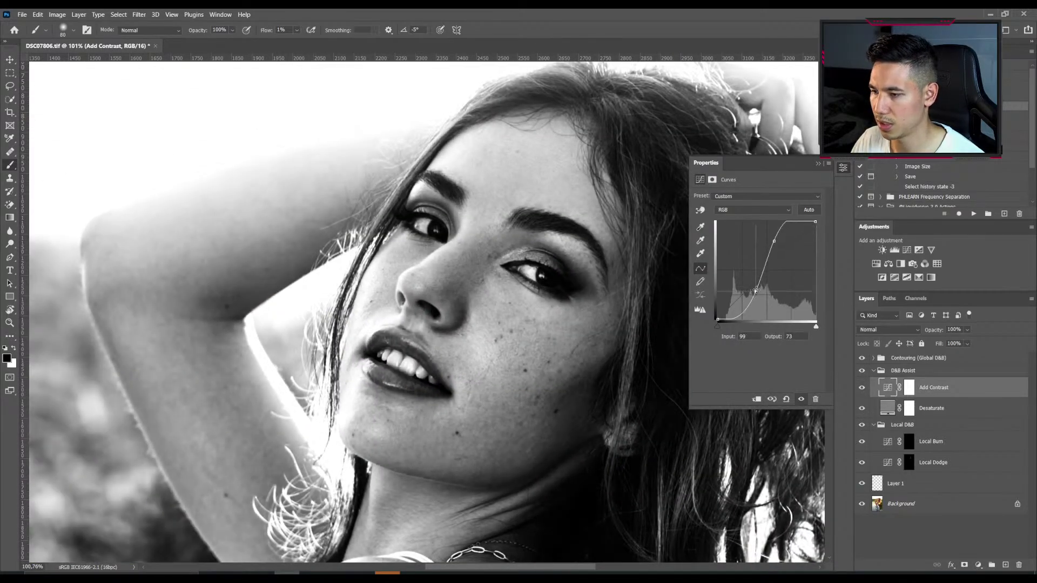
drag(774, 241, 775, 246)
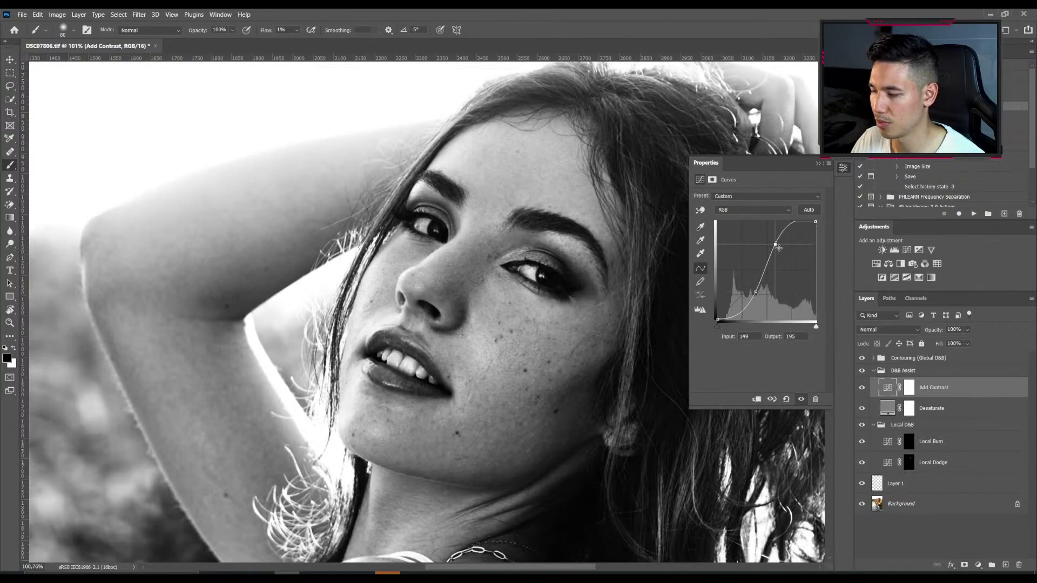
Make the Local Dodge mask active with white as the painting colour, and check the colour image by briefly hiding D&B Assist.
click(908, 463)
key(x)
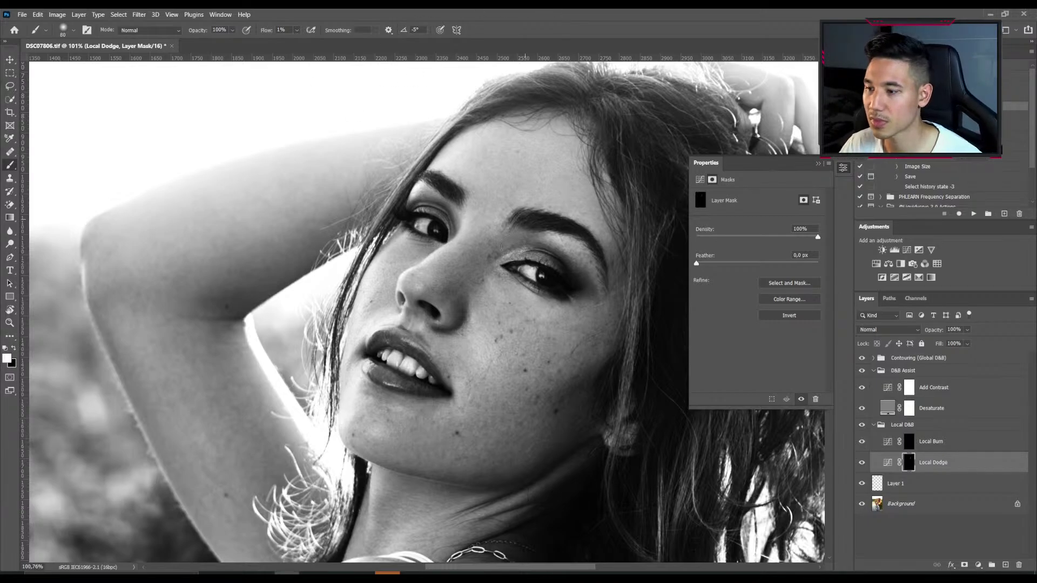
click(861, 371)
click(861, 370)
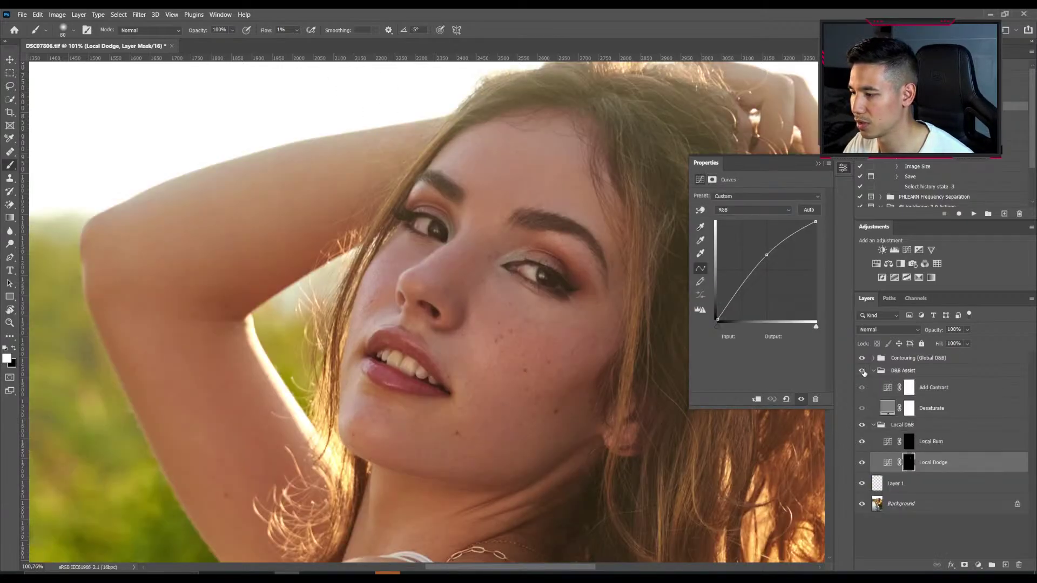
Brighten small dark patches of the face on the Local Dodge mask with a brush of about 40 px.
key(bracketleft)
key(bracketleft)
key(bracketleft)
key(bracketleft)
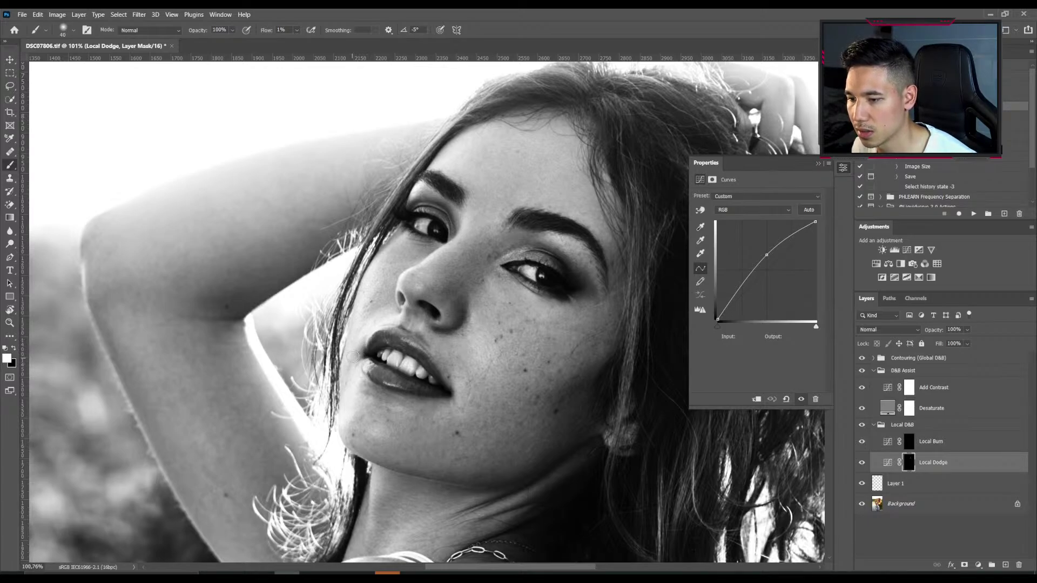
Make the Local Burn mask active and darken bright patches around the mouth and cheek with a brush of about 60 px.
key(alt+bracketright)
key(bracketright)
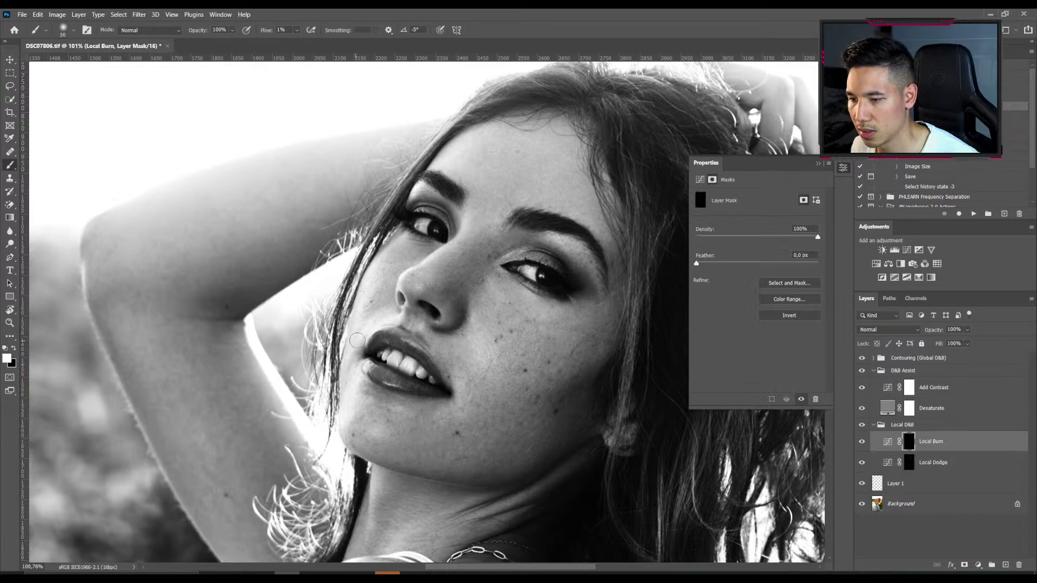
key(bracketright)
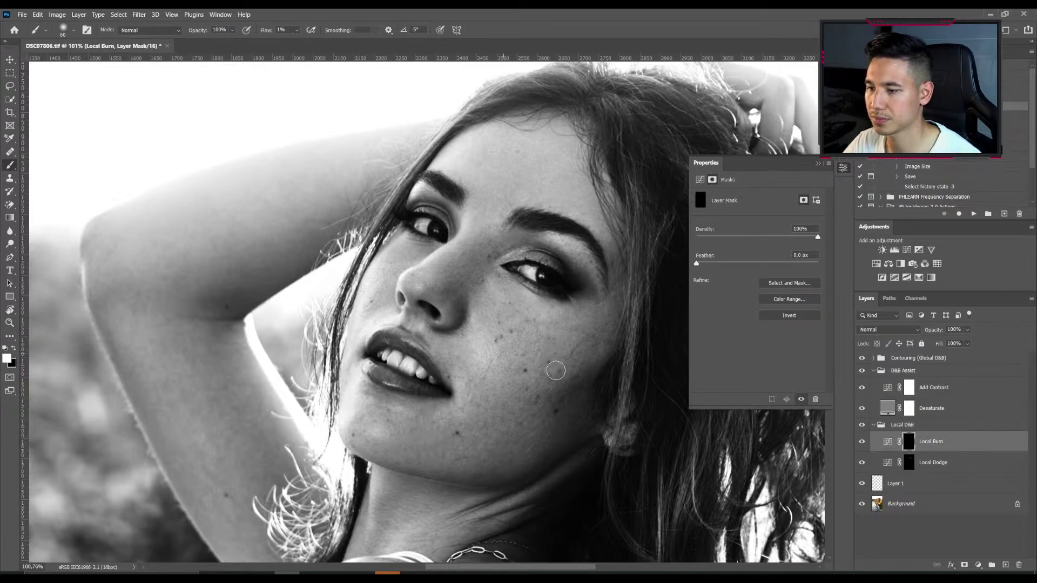
Compare the face with and without the Local D&B group, and hide the D&B Assist group to view it in colour.
click(859, 425)
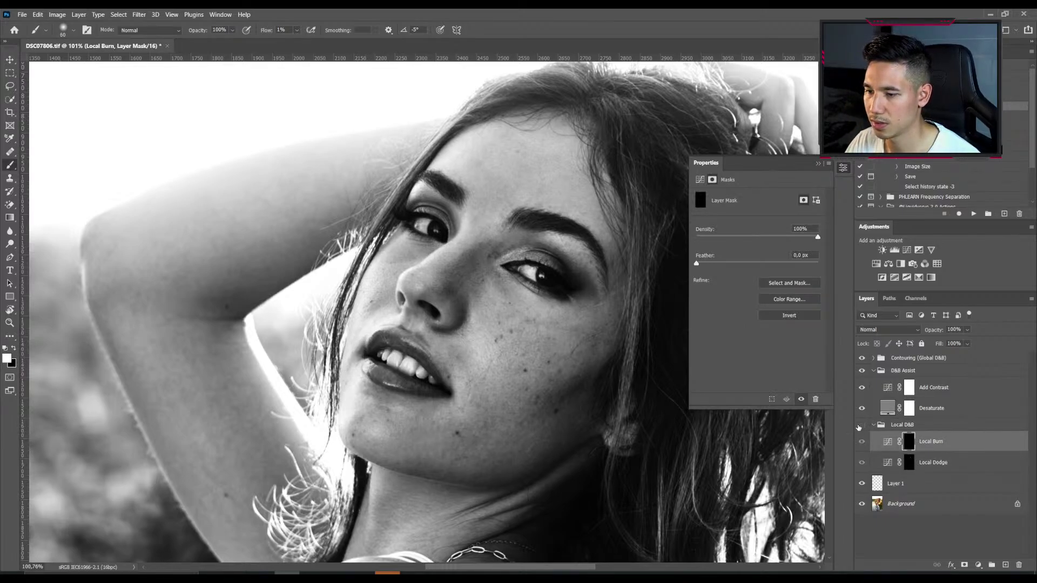
click(861, 425)
click(862, 371)
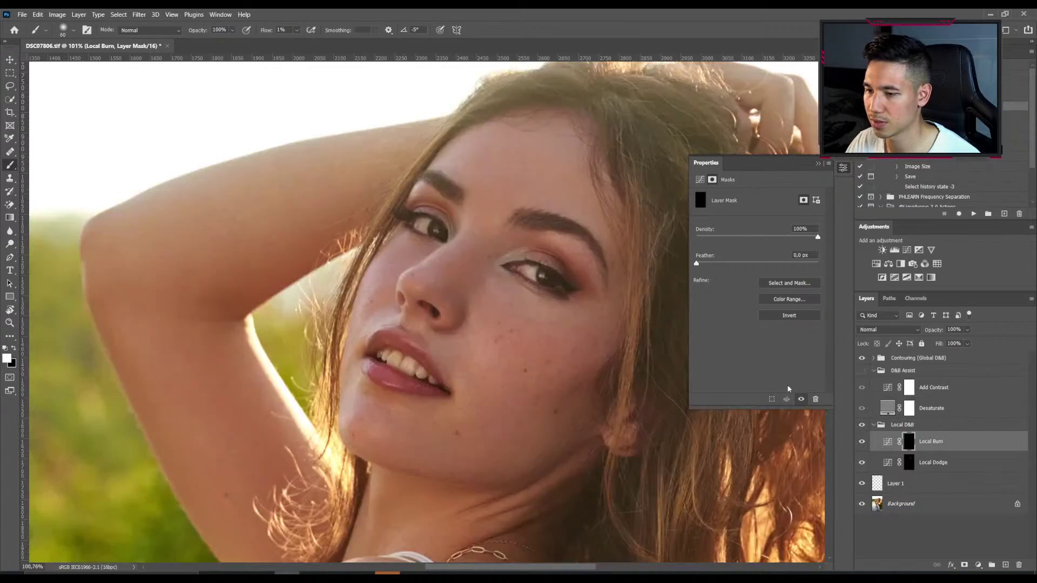
scroll(244, 402, down, 3)
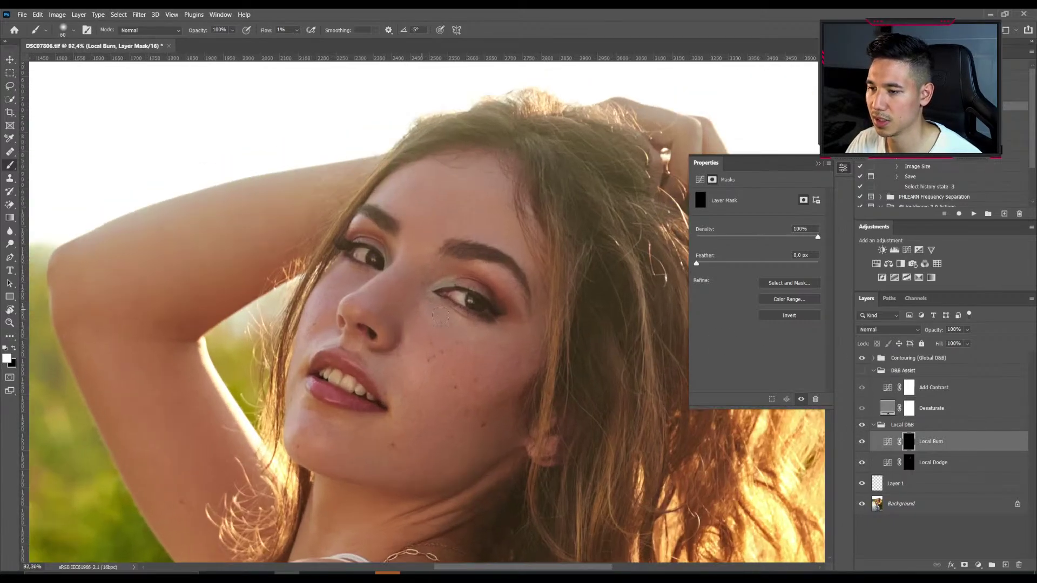
Collapse D&B Assist, expand Contouring (Global D&B), and make the Highlight (Dodge) mask active with a brush flow of 7%.
click(873, 370)
click(873, 358)
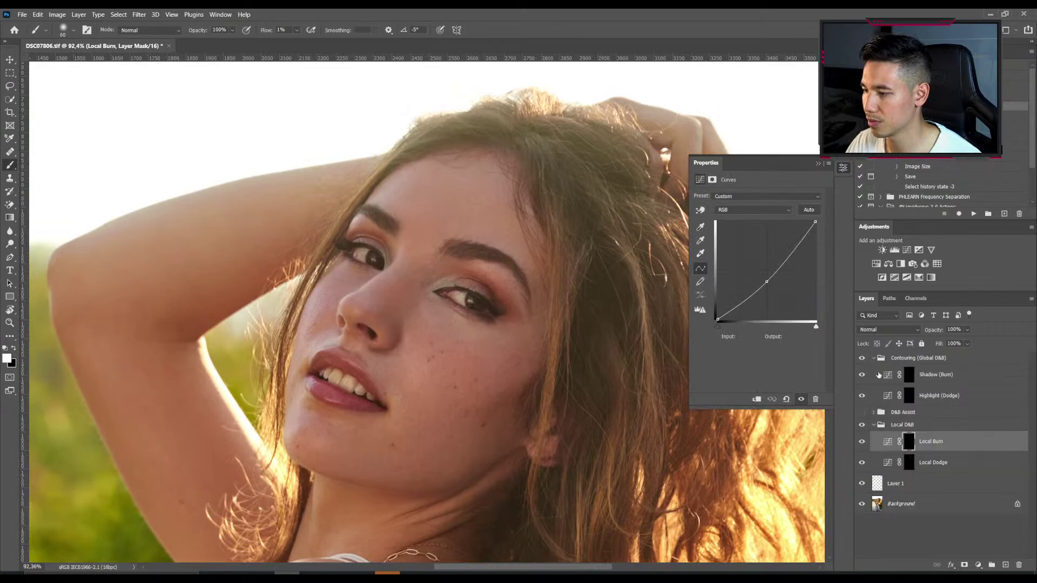
click(909, 396)
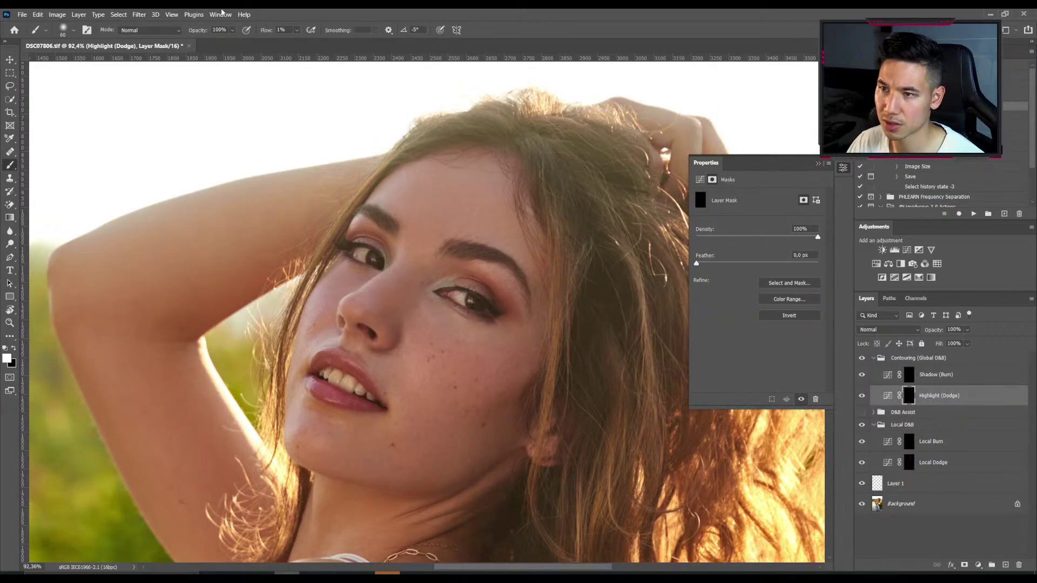
drag(268, 31, 270, 33)
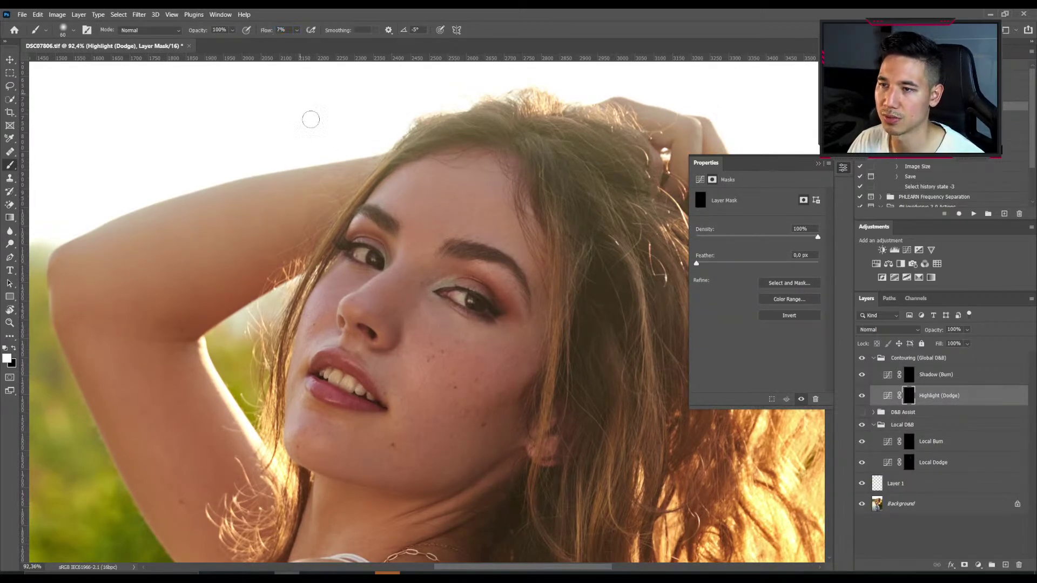
Brighten both eyes on the Highlight (Dodge) mask, using a brush of about 30 to 50 px.
scroll(369, 284, down, 1)
scroll(369, 284, up, 1)
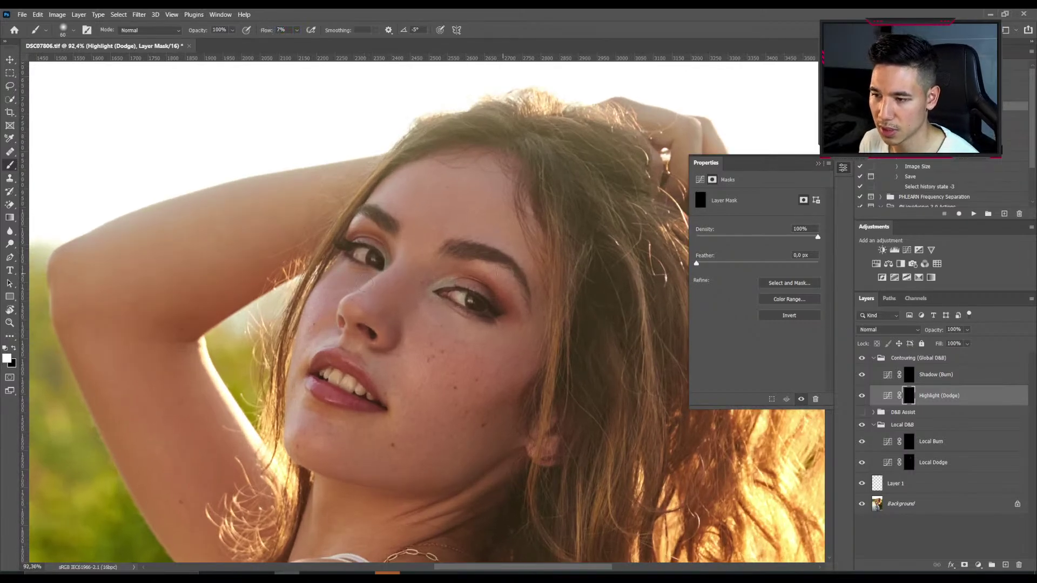
key(bracketleft)
key(bracketleft)
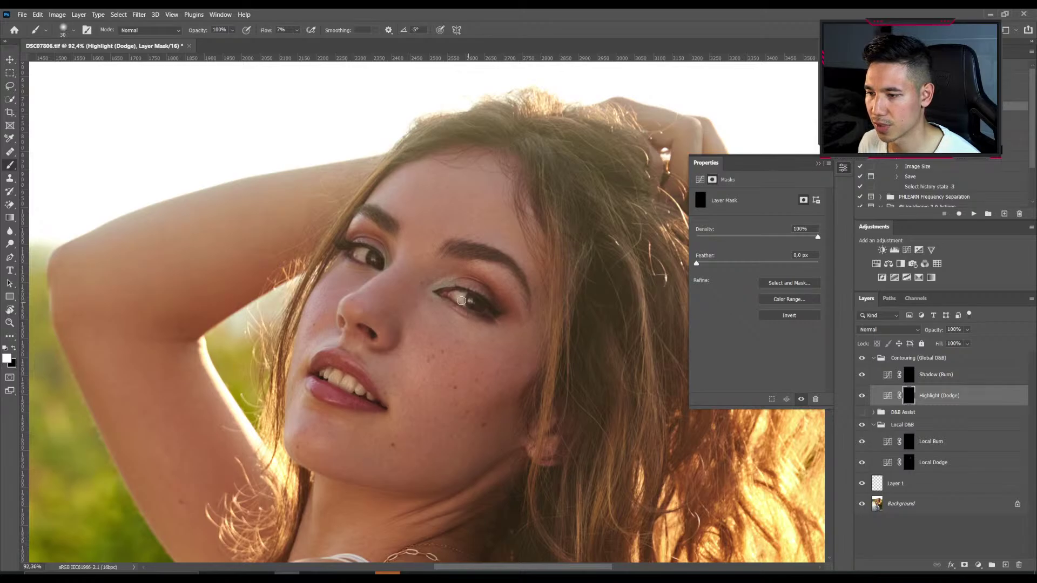
key(bracketright)
key(bracketright)
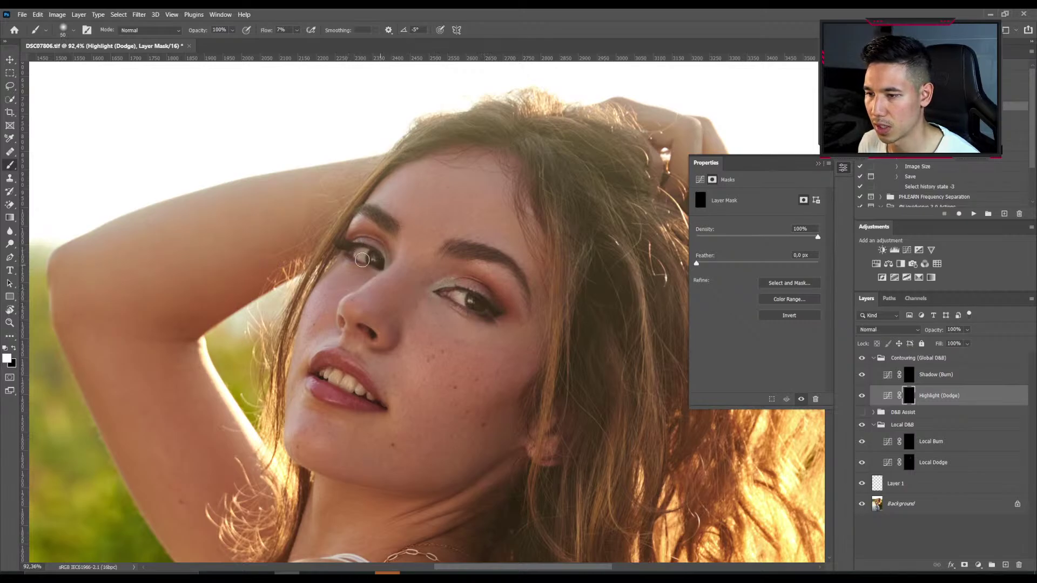
Brighten the brow bone beneath the near eyebrow with the highlight brush enlarged to about 100 px.
key(bracketright)
key(bracketright)
key(bracketright)
key(bracketright)
key(bracketright)
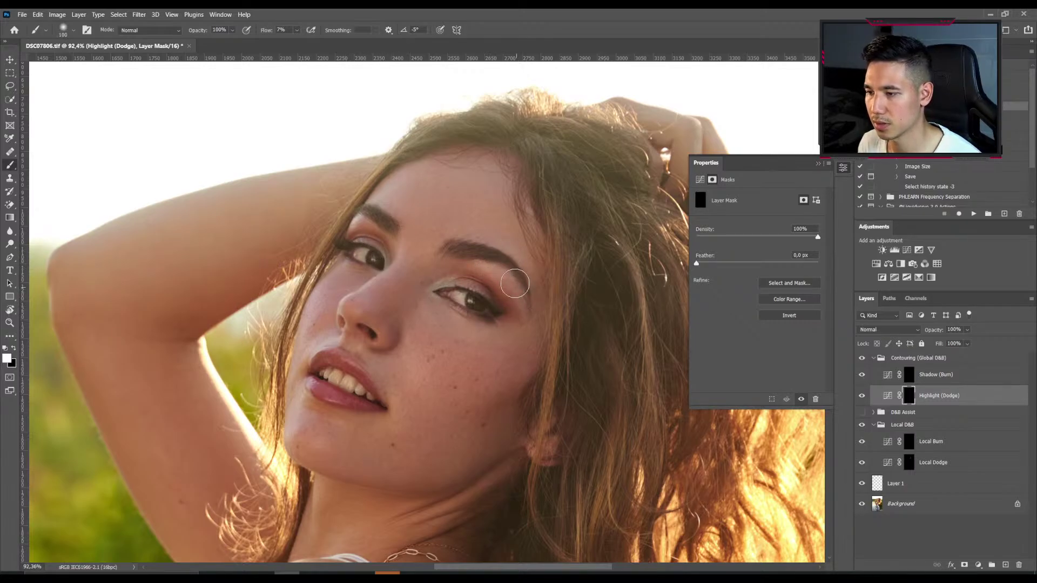
Brighten the skin above the upper lip, the chin and the far cheek, varying the highlight brush between about 50 and 150 px.
key(bracketleft)
key(bracketleft)
key(bracketleft)
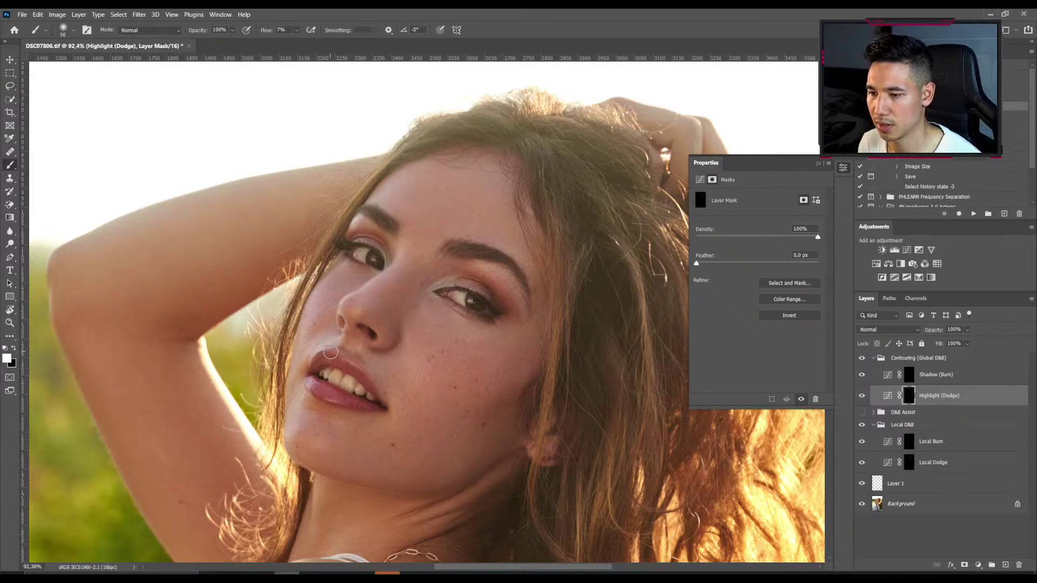
key(bracketright)
key(bracketright)
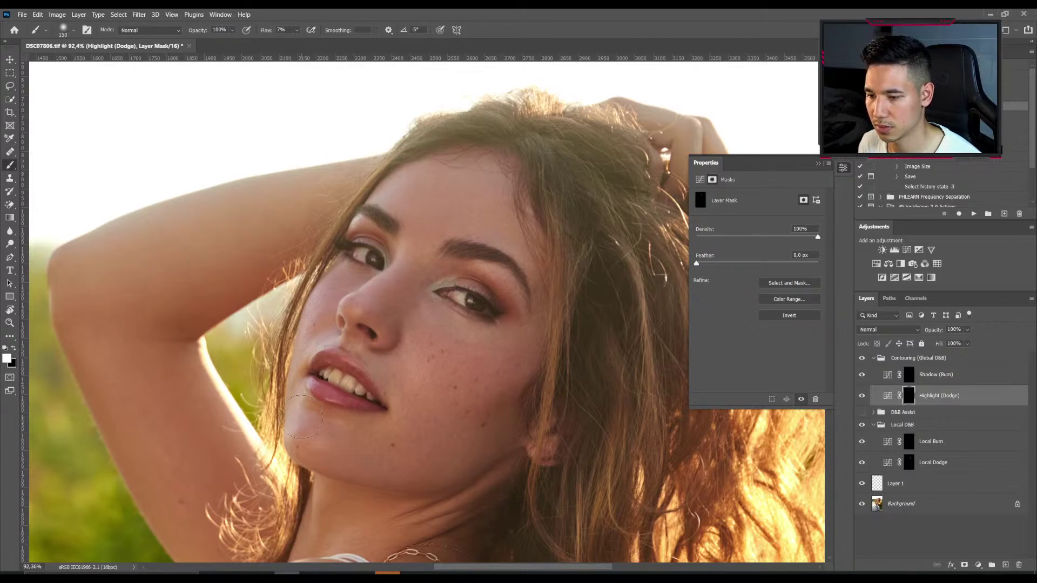
key(bracketleft)
key(bracketleft)
key(bracketleft)
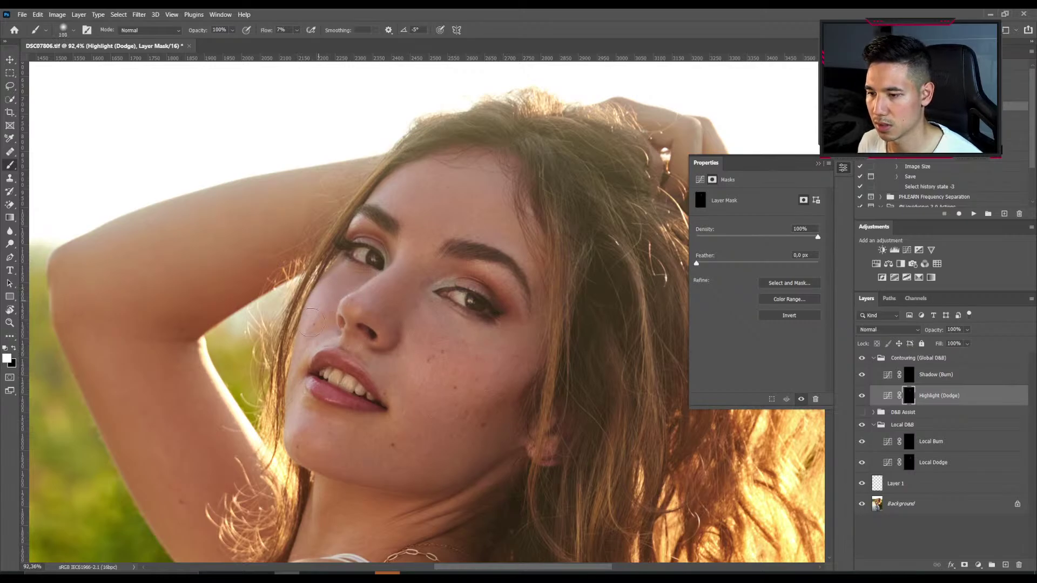
Make the Shadow (Burn) mask active and darken the inner ends of both eyebrows with a brush of about 40 to 60 px.
key(alt+bracketright)
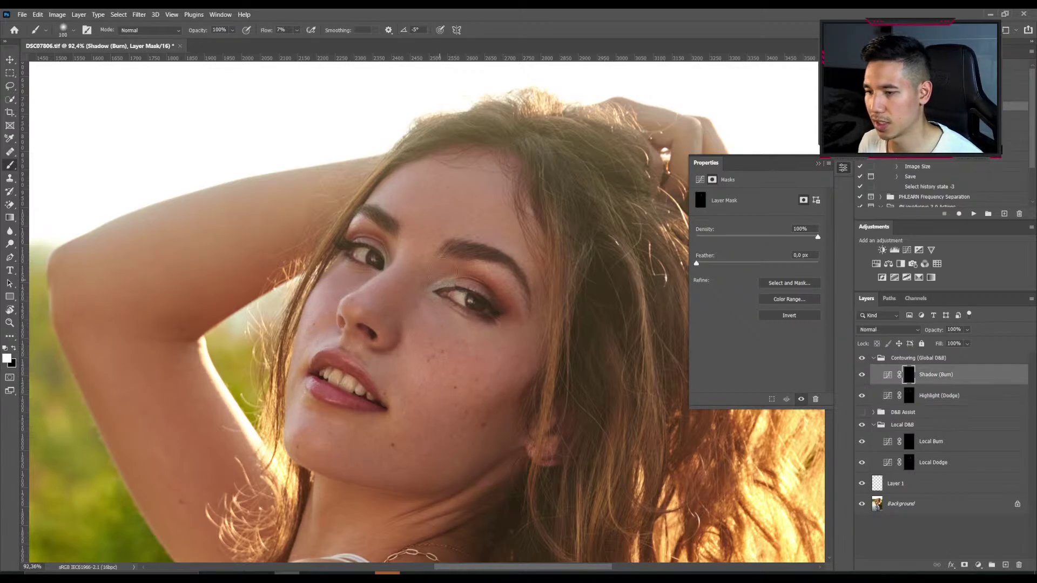
key(bracketleft)
key(bracketleft)
key(bracketleft)
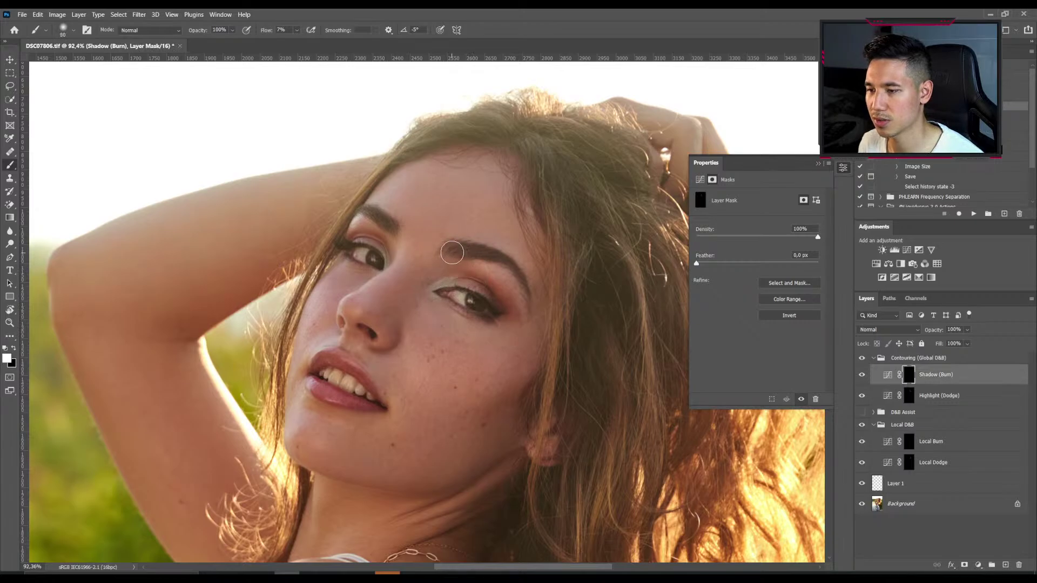
key(bracketleft)
key(bracketleft)
key(bracketleft)
key(bracketleft)
key(bracketleft)
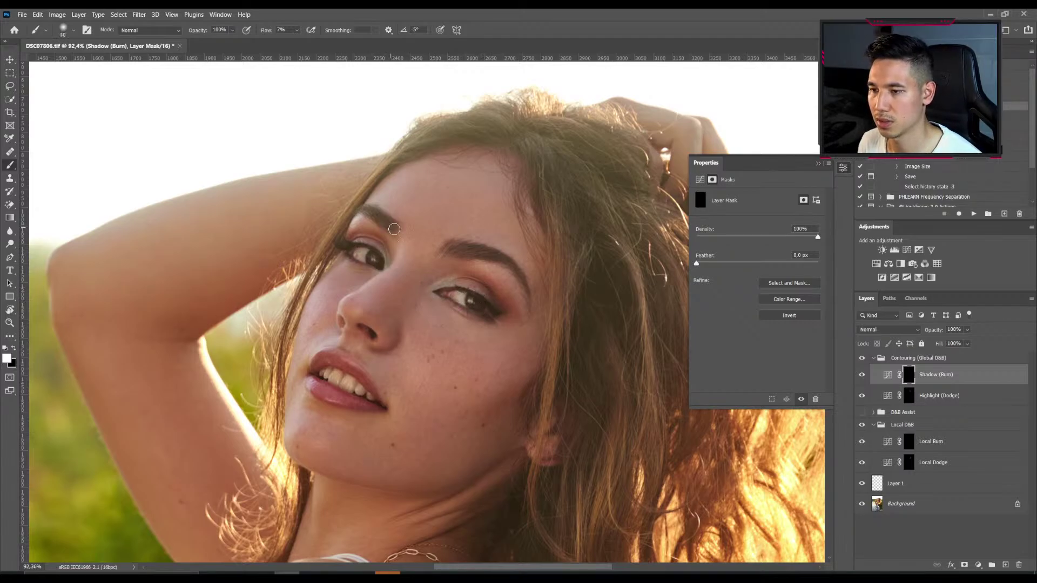
Darken the outer part of the near eyebrow on the Shadow (Burn) mask with a brush of about 90 px.
key(bracketright)
key(bracketright)
key(bracketright)
key(bracketright)
key(bracketright)
key(bracketright)
key(bracketright)
key(bracketright)
key(bracketright)
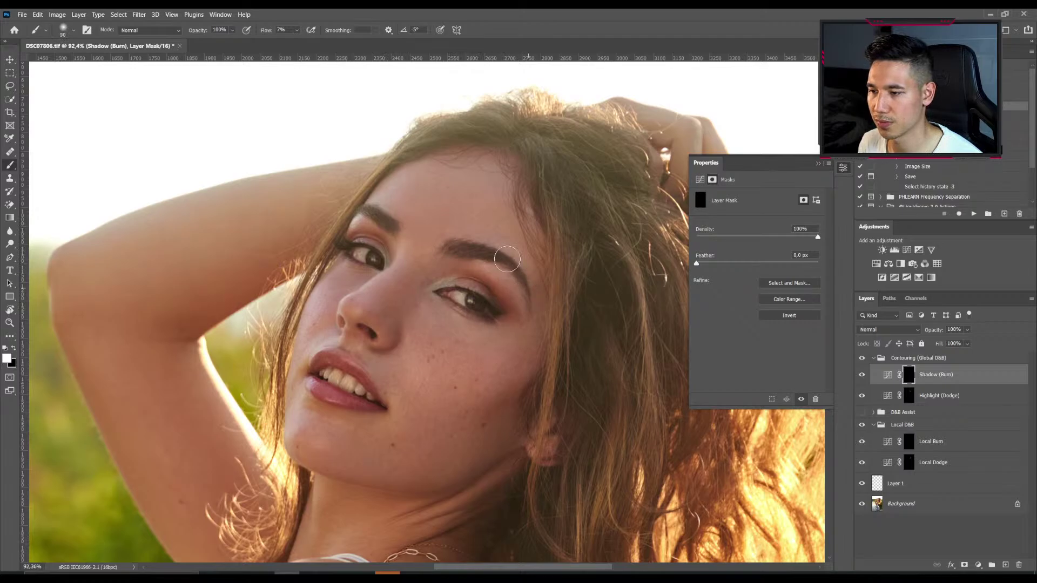
Darken the upper eyelid of the far eye with the shadow brush reduced to about 70 px.
key(bracketleft)
key(bracketleft)
key(bracketleft)
key(bracketleft)
key(bracketleft)
key(bracketleft)
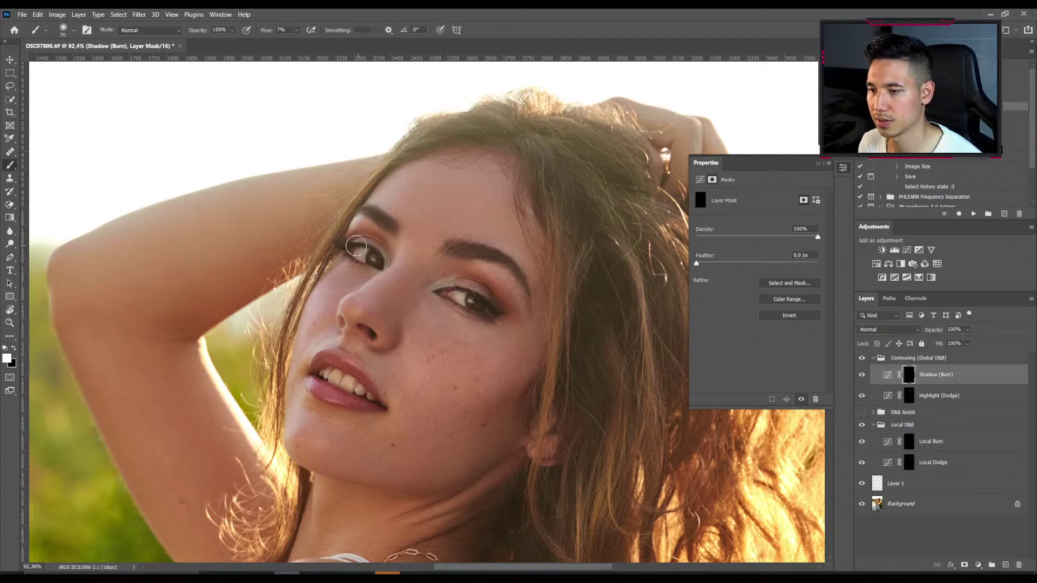
Darken the eyelid and socket of the near eye with the shadow brush enlarged to about 150 px.
key(bracketright)
key(bracketright)
key(bracketright)
key(bracketright)
key(bracketright)
key(bracketright)
key(bracketright)
key(bracketright)
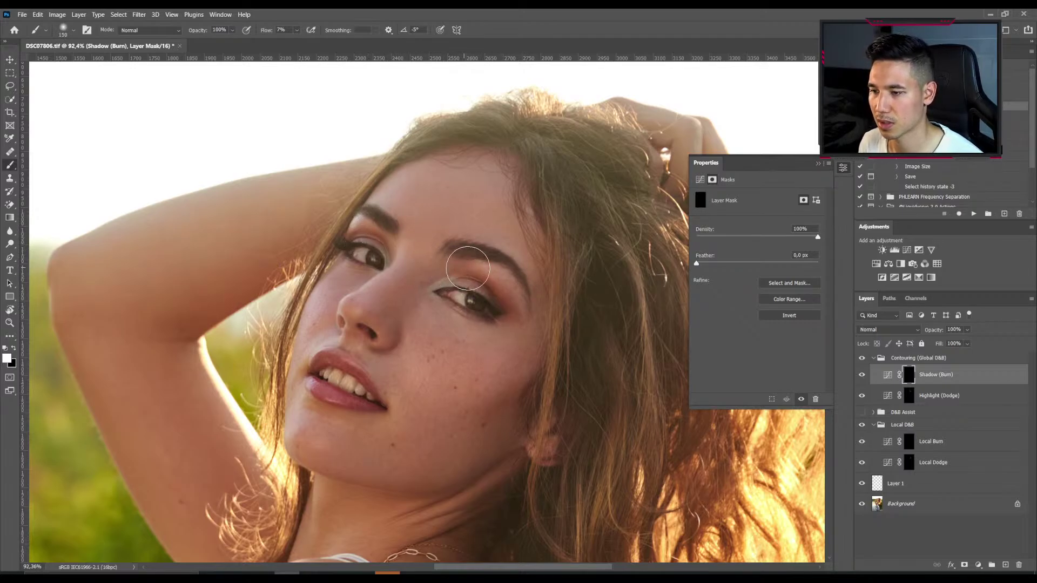
Contour the sides of the nose from the bridge to the nostril with a shadow brush of about 60 to 70 px.
key(bracketleft)
key(bracketleft)
key(bracketleft)
key(bracketleft)
key(bracketleft)
key(bracketleft)
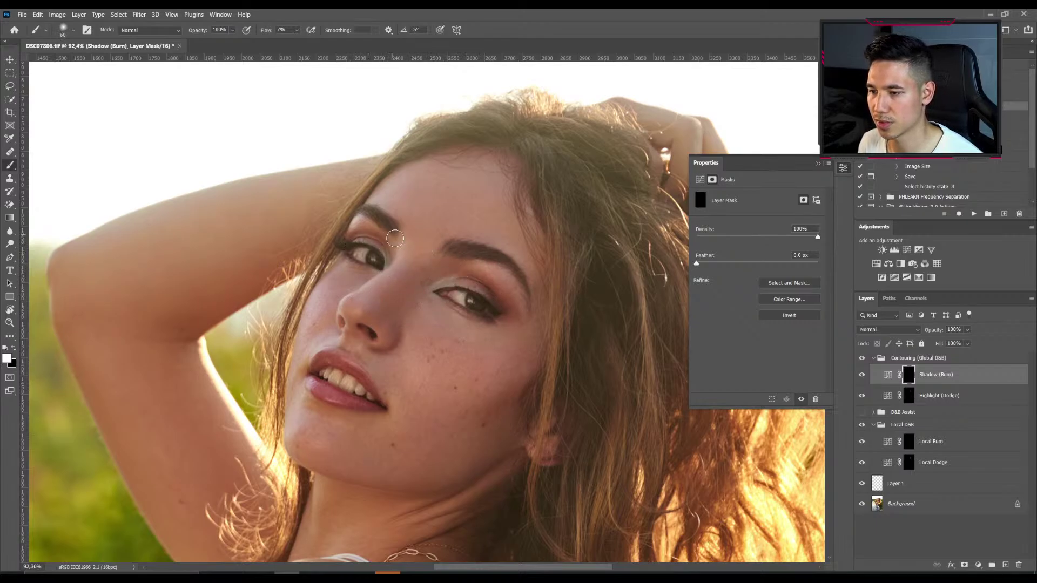
key(bracketleft)
key(bracketleft)
key(bracketright)
key(bracketright)
key(bracketright)
key(bracketright)
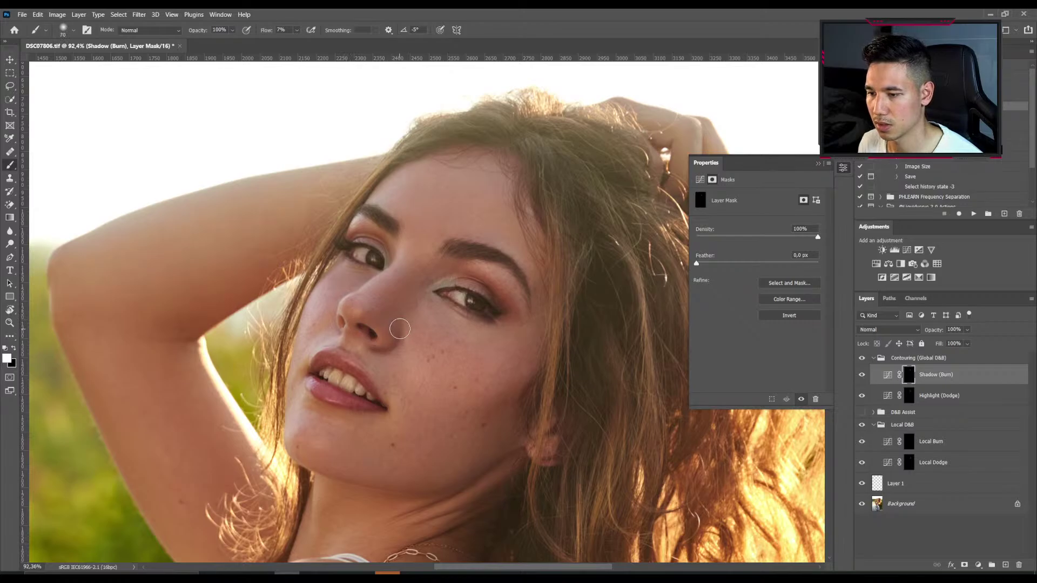
Darken the upper and lower lips on the Shadow (Burn) mask with a brush of about 45 px.
key(bracketleft)
key(bracketleft)
key(bracketleft)
key(bracketright)
key(bracketright)
key(bracketright)
key(bracketright)
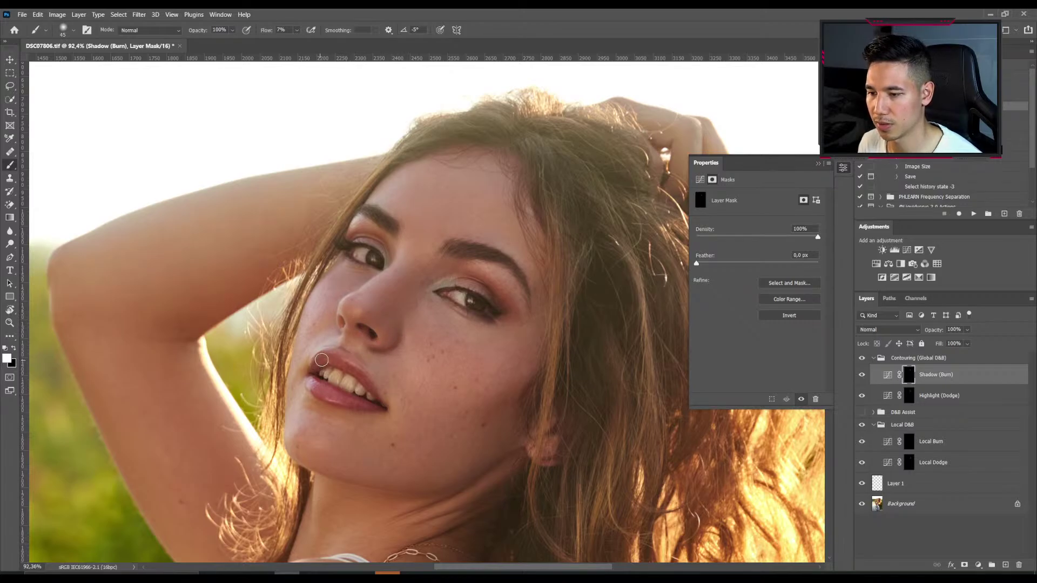
mouse_move(354, 368)
mouse_down()
mouse_move(330, 359)
mouse_move(307, 373)
mouse_move(347, 393)
mouse_move(308, 386)
mouse_move(341, 406)
mouse_up()
Darken the forehead along the hairline and the area under the jaw, using a shadow brush of about 125 to 175 px.
key(bracketright)
key(bracketright)
key(bracketright)
key(bracketright)
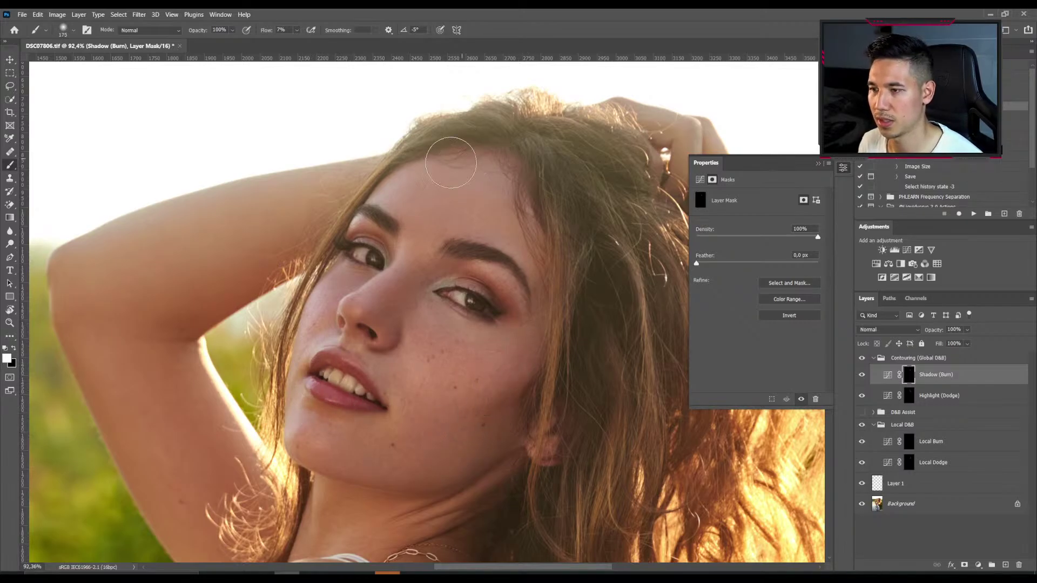
key(bracketright)
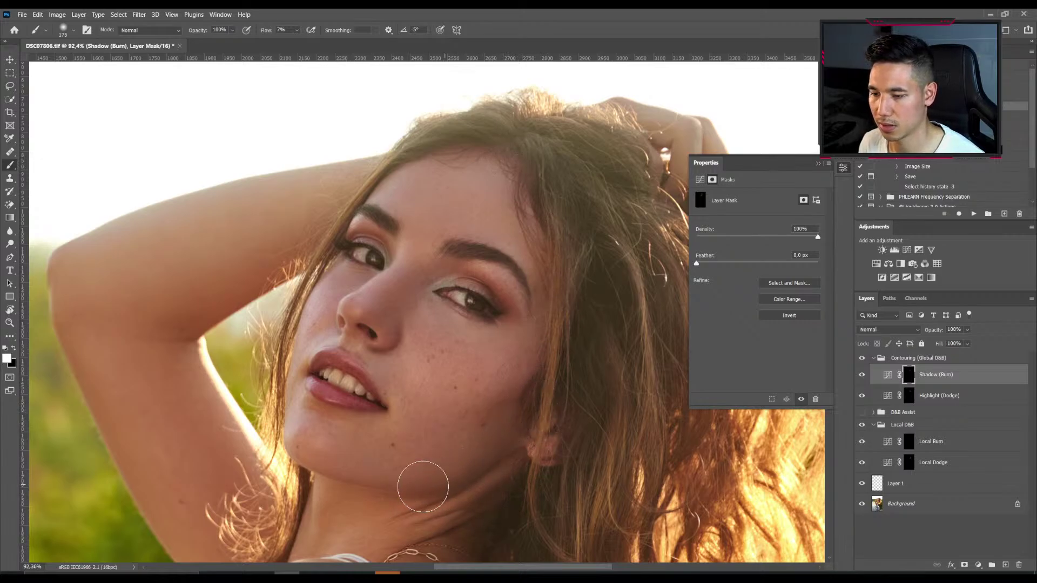
key(bracketleft)
key(bracketleft)
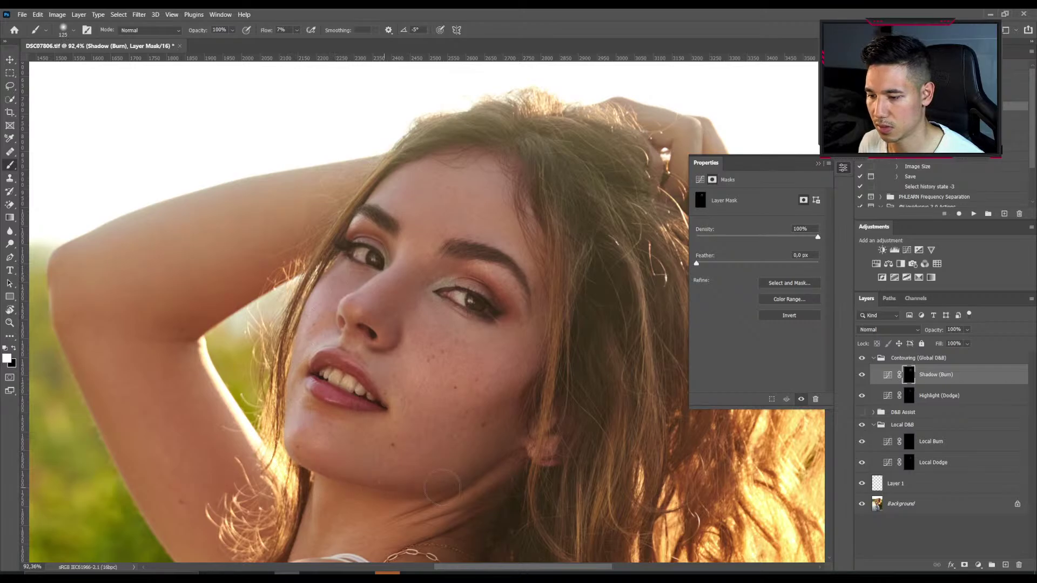
Compare the wider portrait with and without the Contouring (Global D&B) group several times, leaving the group shown.
scroll(515, 289, down, 3)
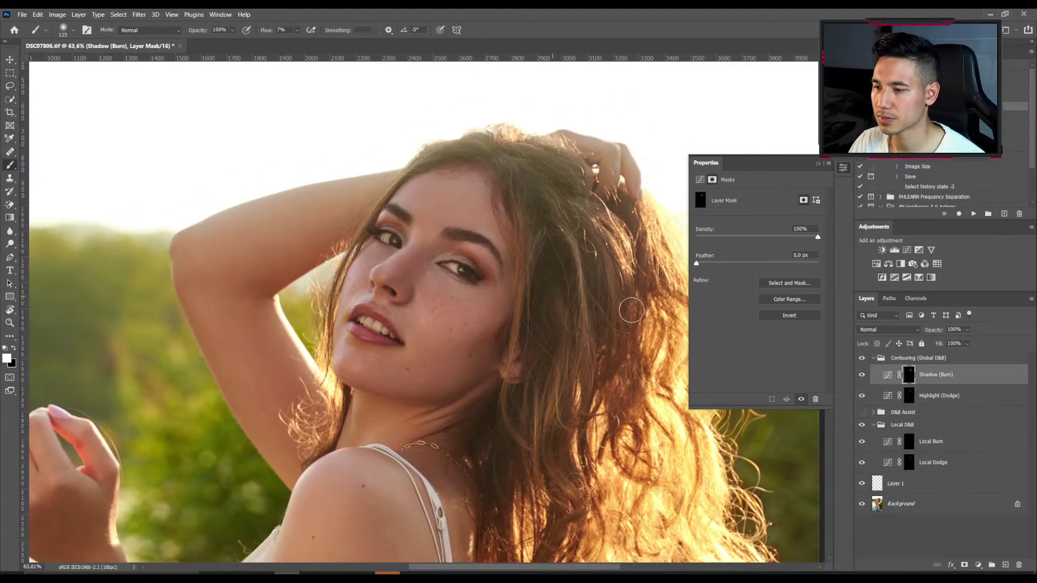
click(862, 359)
click(862, 359)
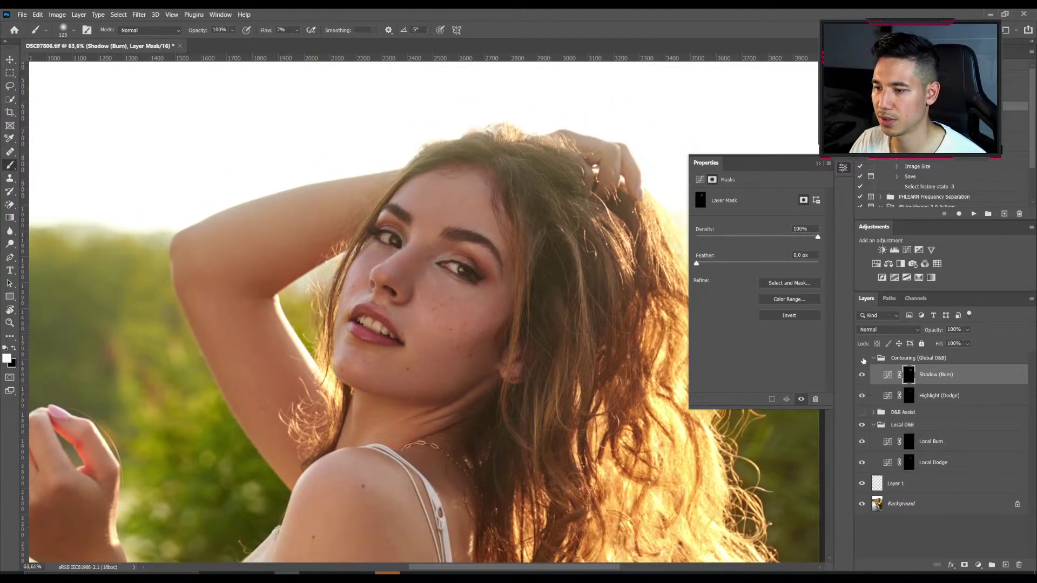
click(863, 360)
click(862, 359)
click(863, 359)
click(863, 359)
scroll(152, 281, down, 2)
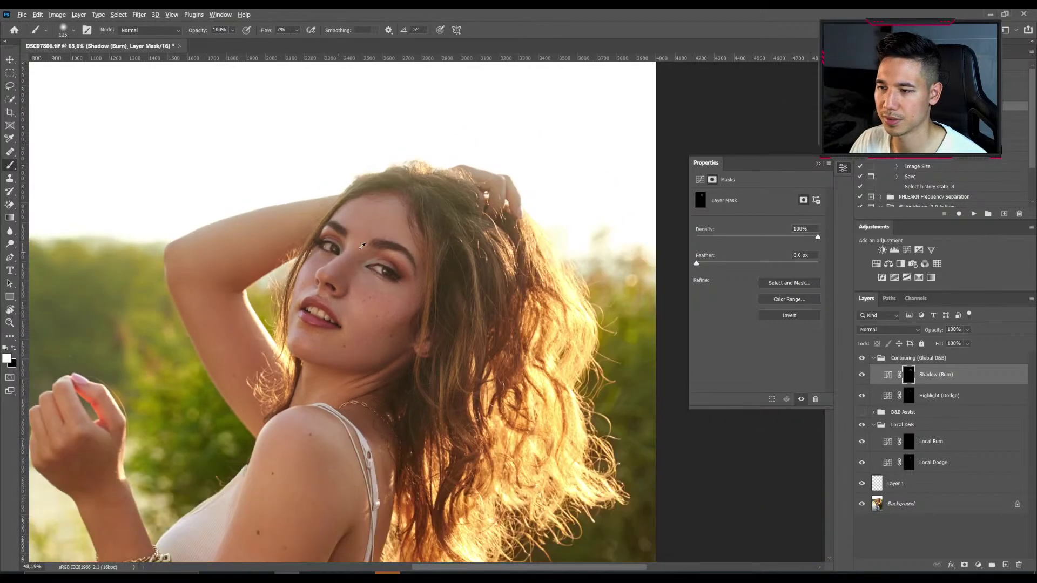
scroll(151, 281, down, 2)
Make the Highlight (Dodge) mask active and check the contouring on the whole figure.
click(910, 396)
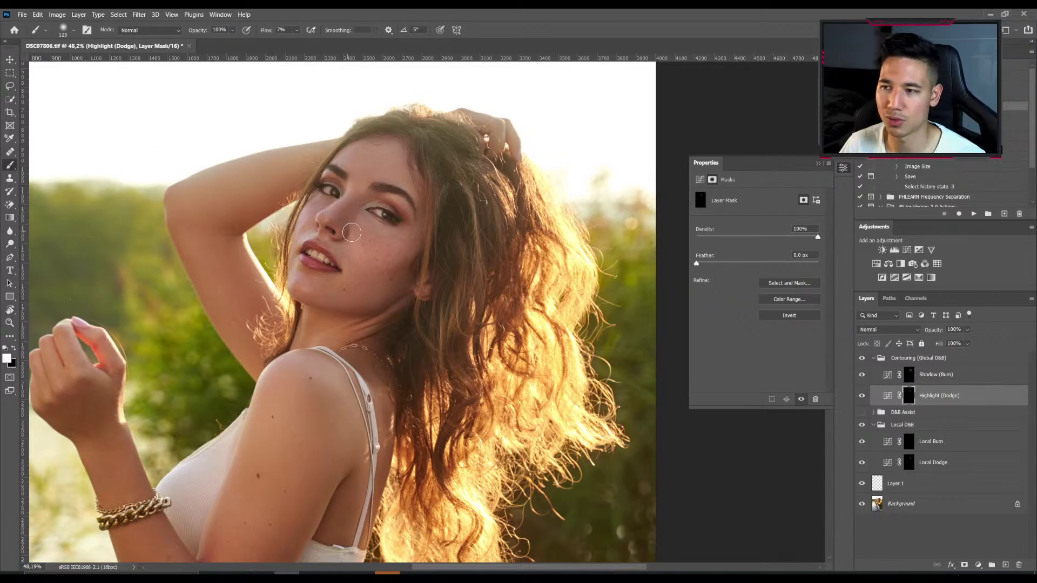
scroll(380, 244, down, 2)
scroll(297, 285, down, 1)
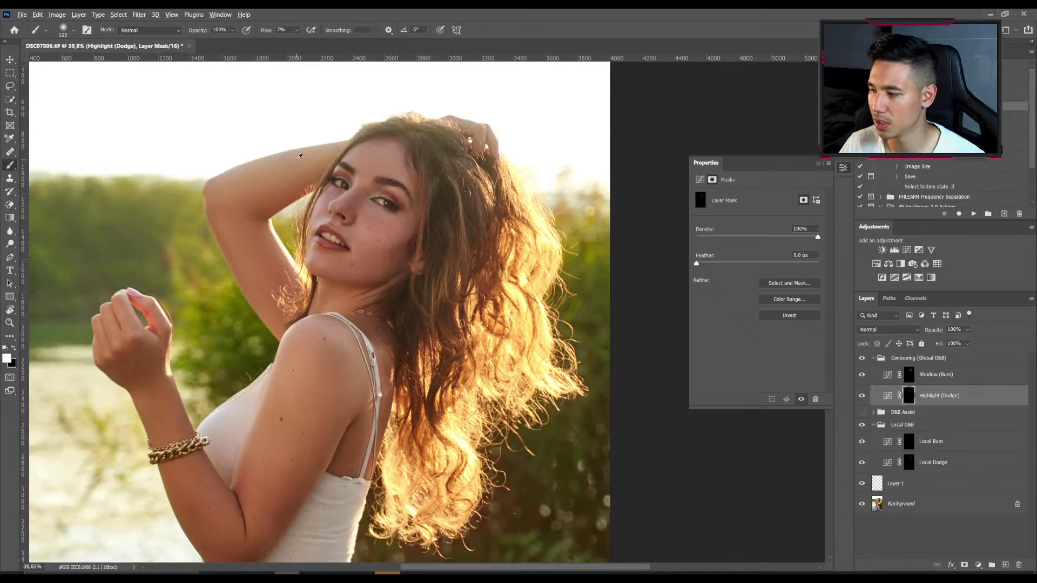
scroll(299, 156, up, 3)
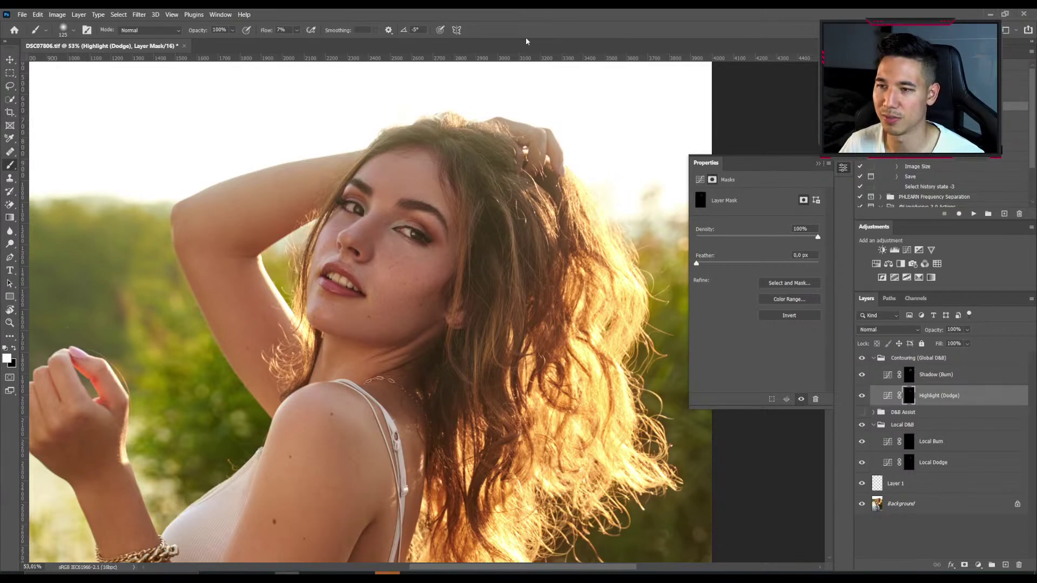
scroll(298, 274, down, 2)
scroll(298, 274, down, 3)
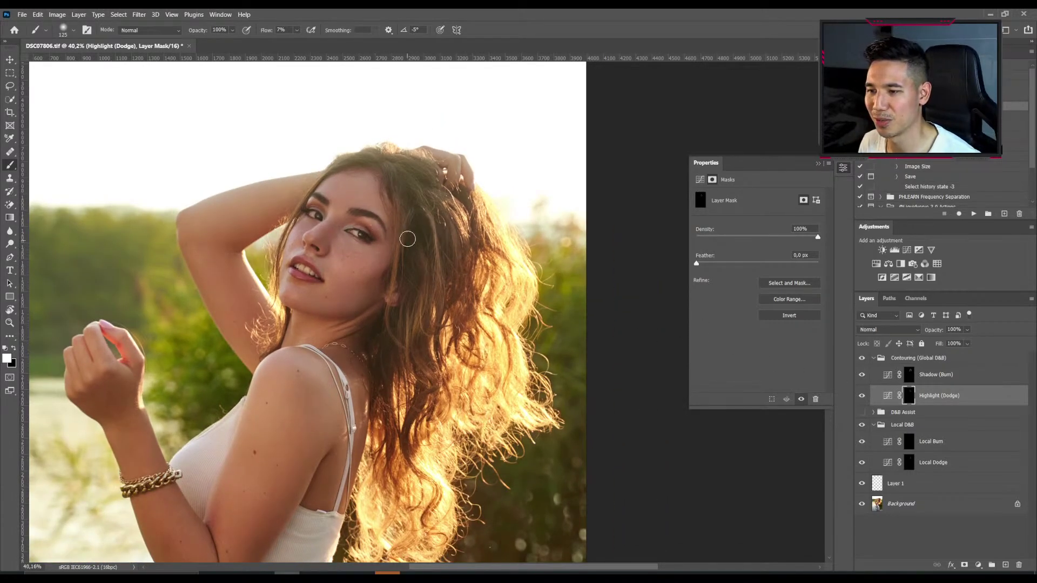
Brighten the hair strands beside the face on the Highlight (Dodge) mask with a brush of about 90 to 175 px.
key(bracketright)
key(bracketright)
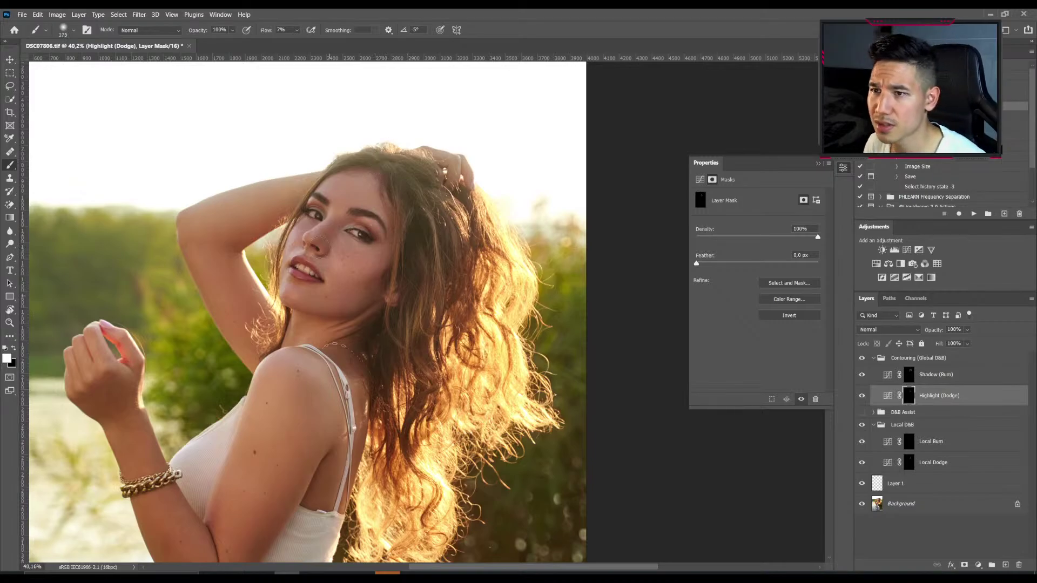
key(bracketleft)
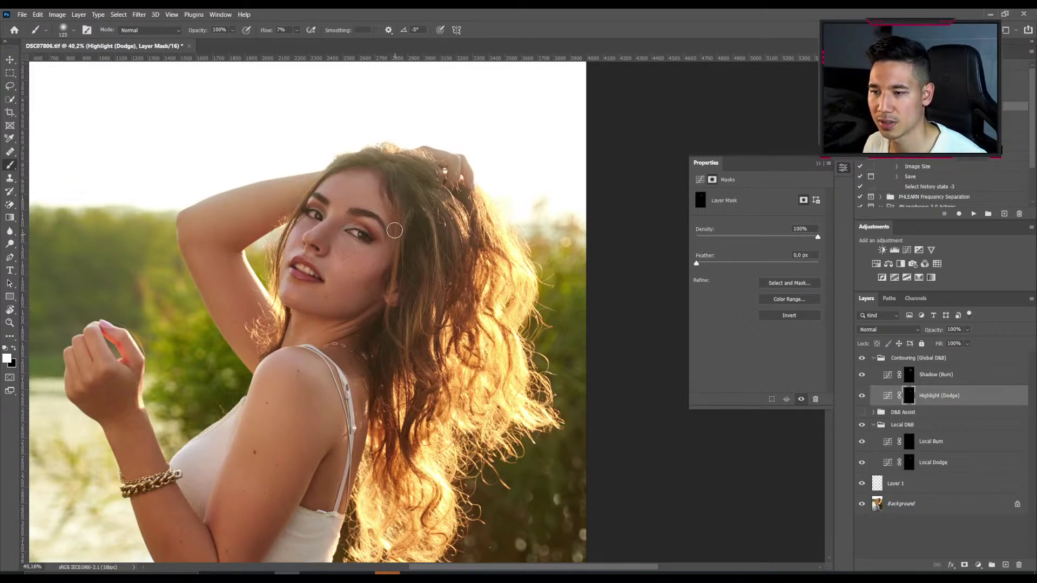
key(bracketleft)
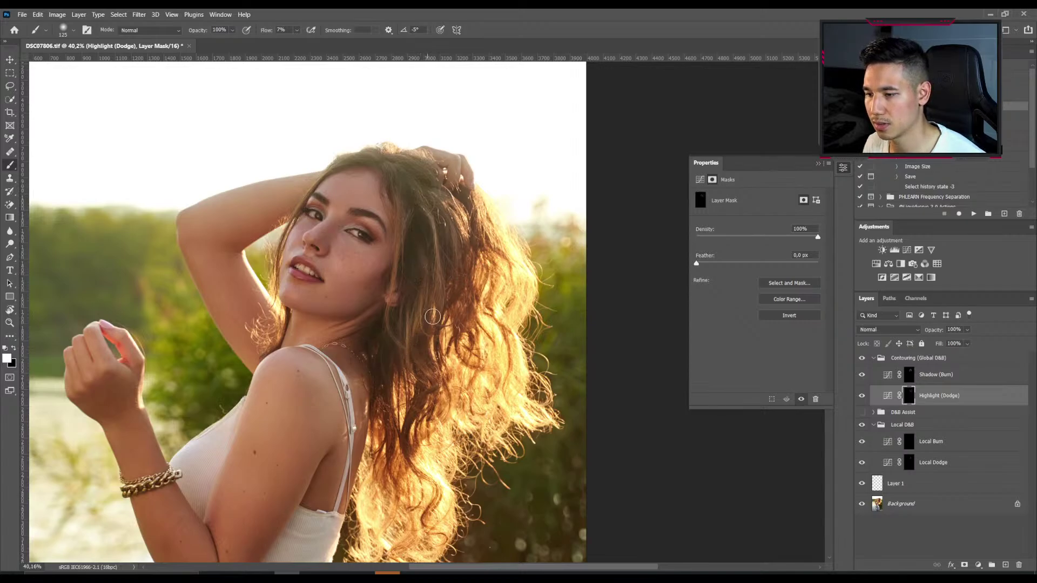
key(bracketleft)
key(bracketleft)
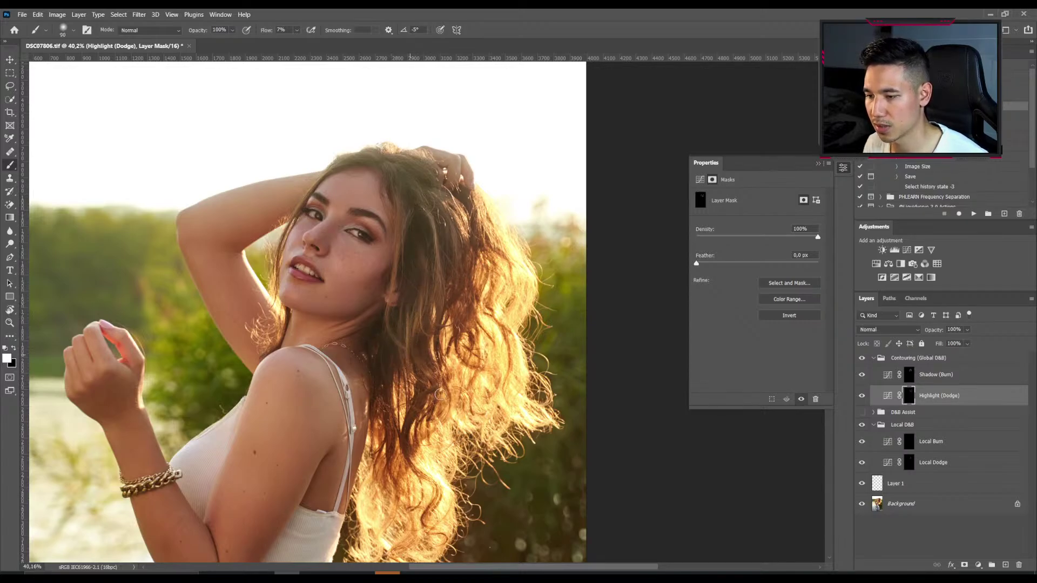
key(bracketright)
key(bracketright)
key(bracketright)
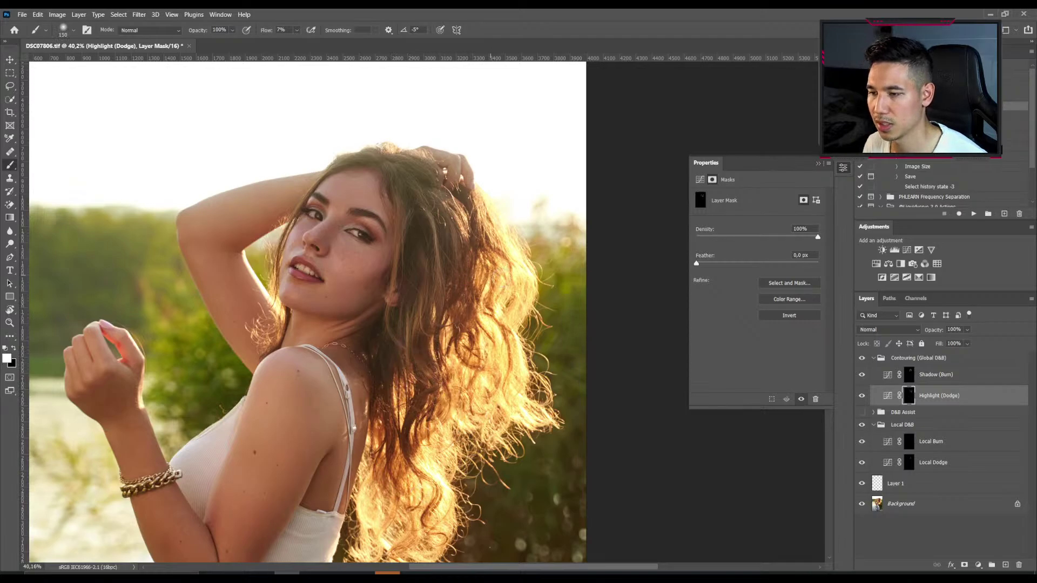
Darken the hair around the face and along its inner strands on the Shadow (Burn) mask with a brush of about 125 to 175 px.
key(alt+bracketright)
key(bracketleft)
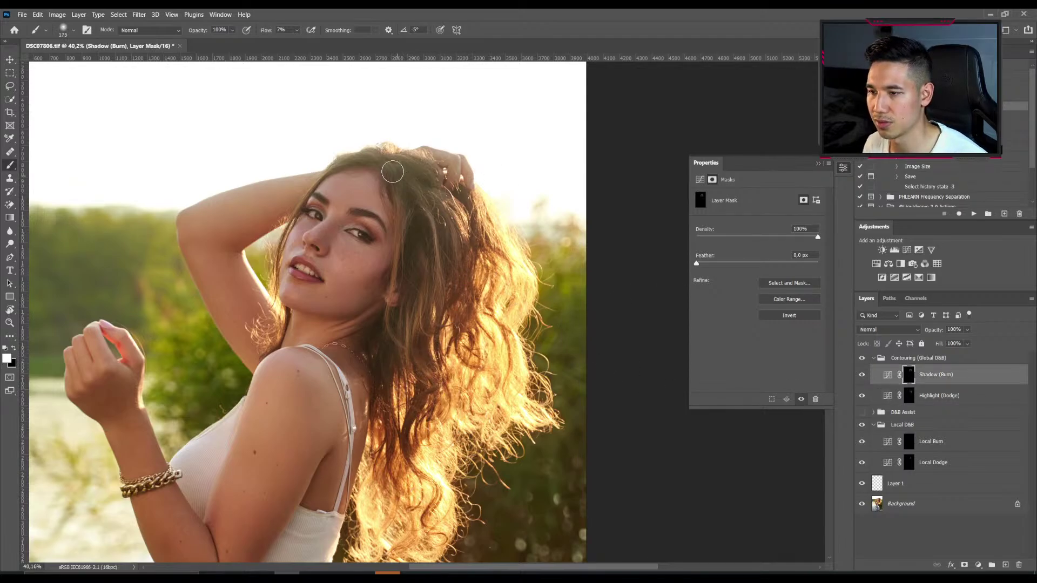
mouse_move(382, 162)
mouse_down()
mouse_move(401, 300)
mouse_move(404, 182)
mouse_move(424, 179)
mouse_move(426, 201)
mouse_move(365, 159)
mouse_move(364, 213)
mouse_move(409, 229)
mouse_move(380, 355)
mouse_move(402, 324)
mouse_move(387, 366)
mouse_up()
mouse_move(450, 327)
mouse_down()
mouse_move(417, 356)
mouse_move(423, 342)
mouse_move(418, 431)
mouse_up()
mouse_move(462, 287)
mouse_down()
mouse_move(456, 309)
mouse_move(444, 222)
mouse_move(430, 308)
mouse_move(406, 229)
mouse_up()
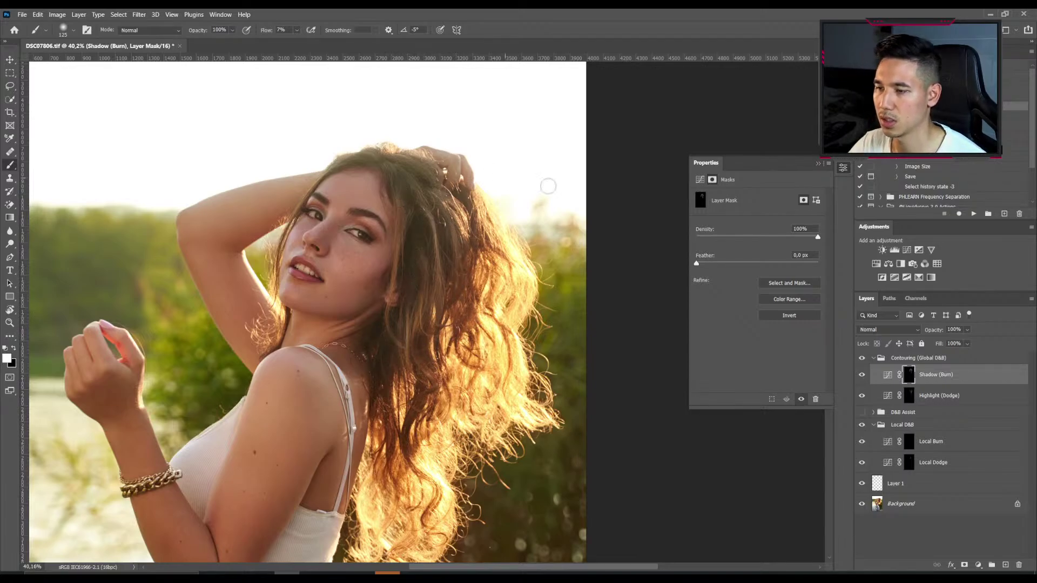
Compare the portrait with and without the hair and face contouring of the Contouring (Global D&B) group, leaving it shown.
click(861, 358)
click(861, 358)
click(861, 358)
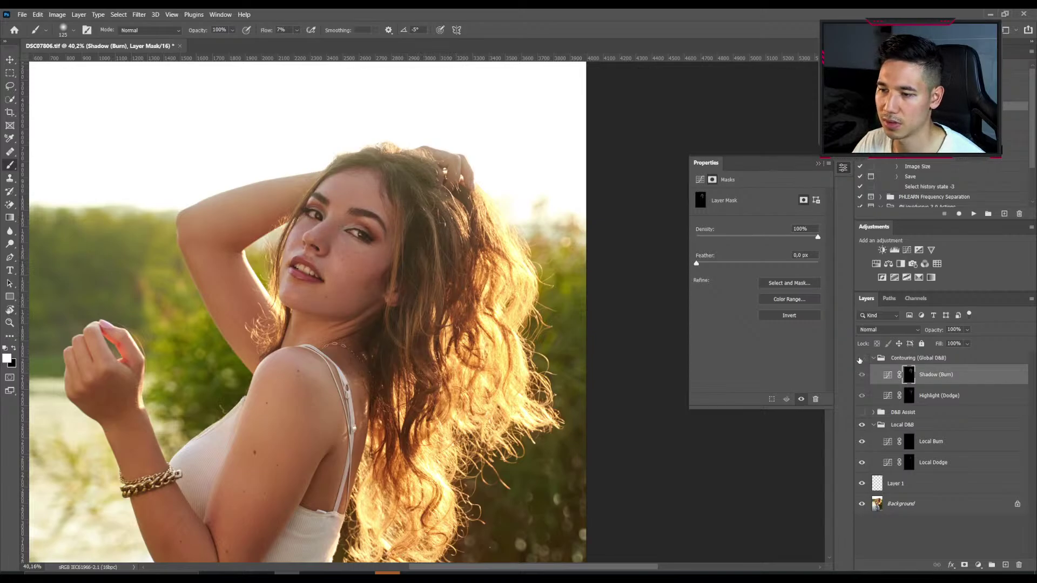
click(862, 358)
click(861, 358)
click(862, 358)
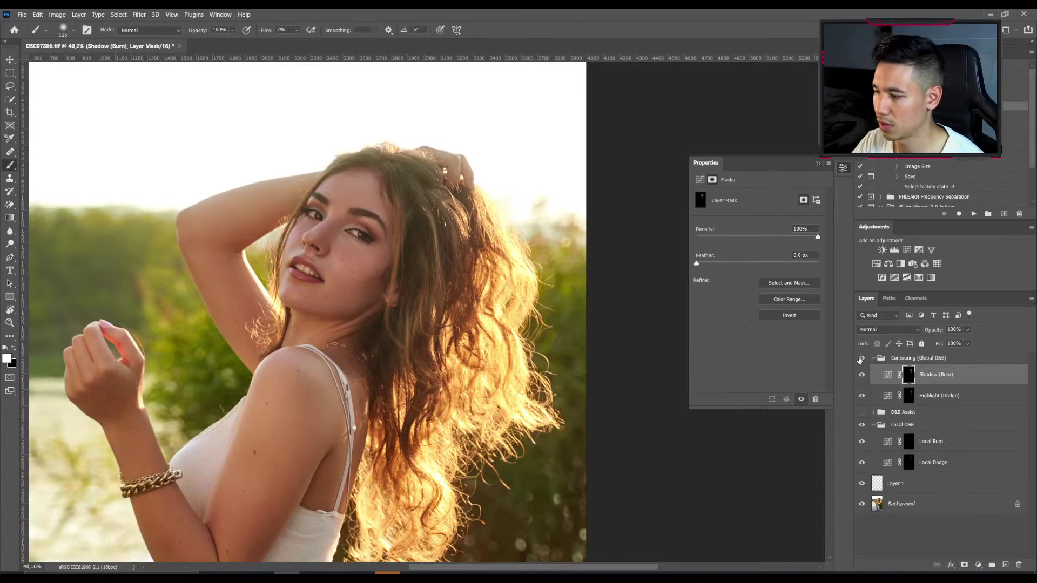
Group every layer above the Background, from Layer 1 up to Contouring (Global D&B), and name the group skin.
key(ctrl+0)
ctrl+click(873, 358)
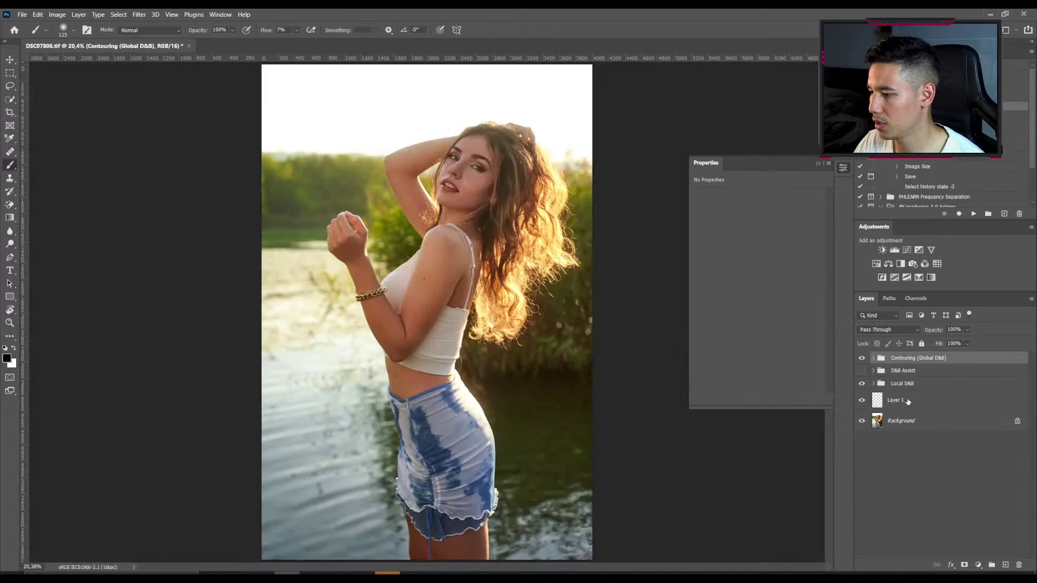
shift+click(908, 400)
key(ctrl+g)
double_click(898, 358)
text(skin)
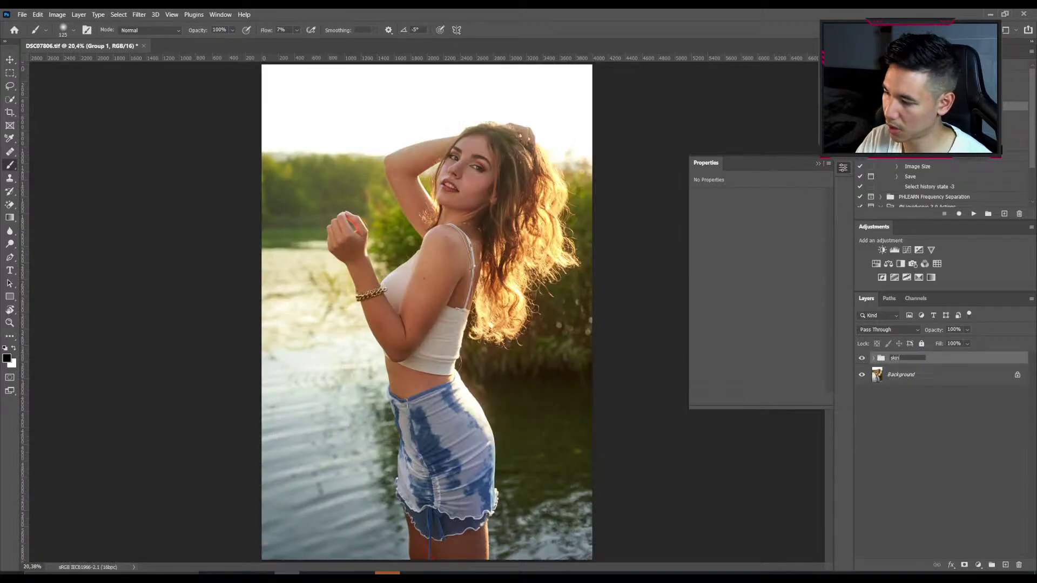
key(Return)
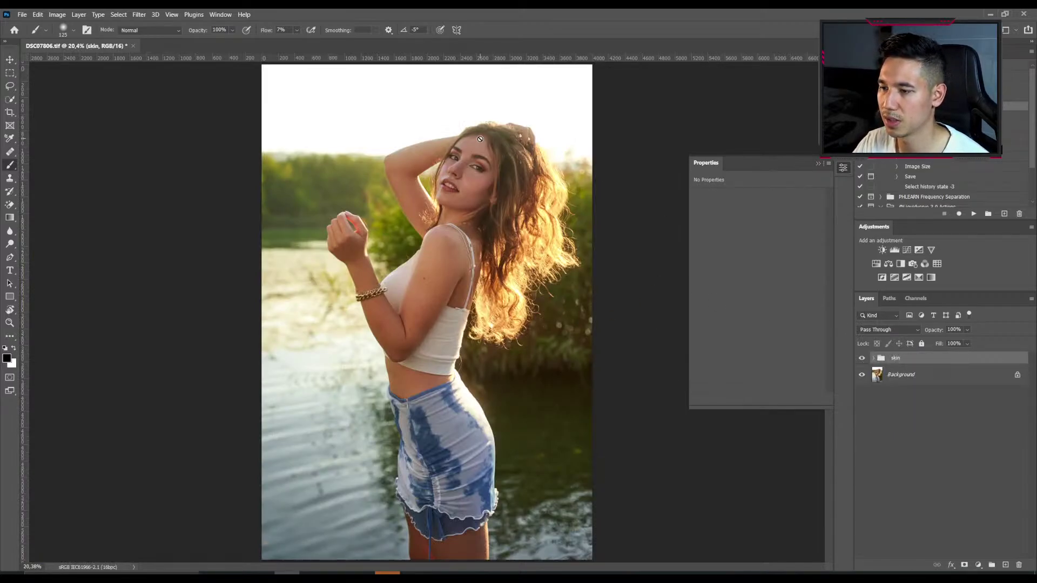
Compare the portrait with and without the skin group, and examine both the retouched face up close and the whole figure.
scroll(479, 139, up, 5)
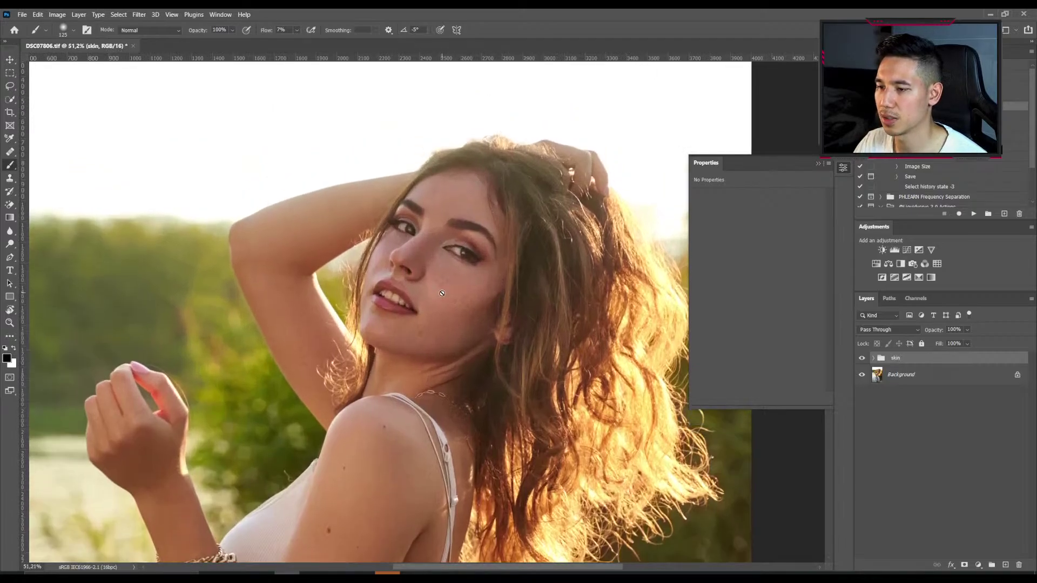
click(862, 358)
click(861, 357)
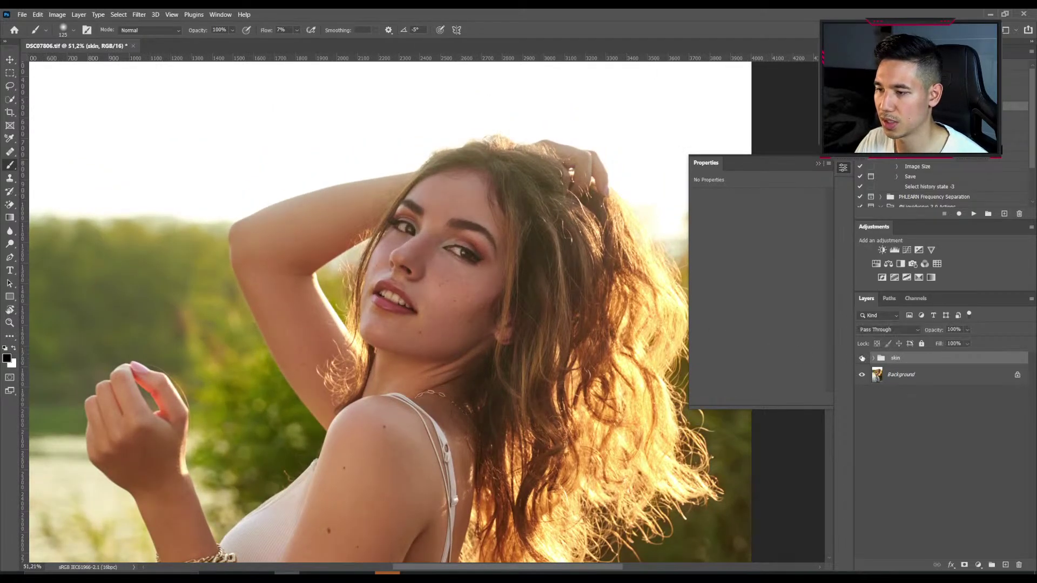
click(861, 357)
click(862, 358)
key(ctrl+0)
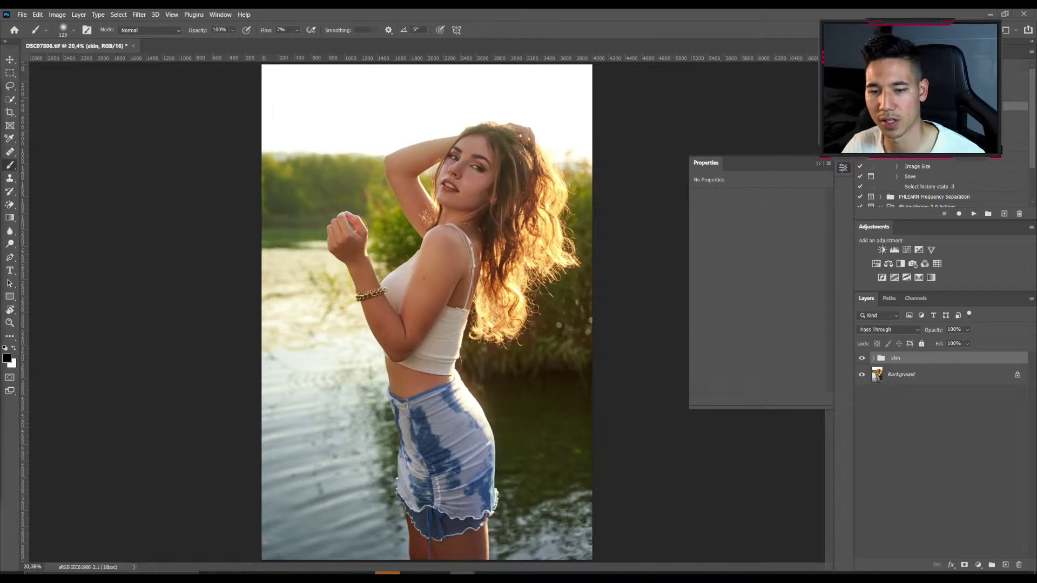
scroll(464, 168, up, 5)
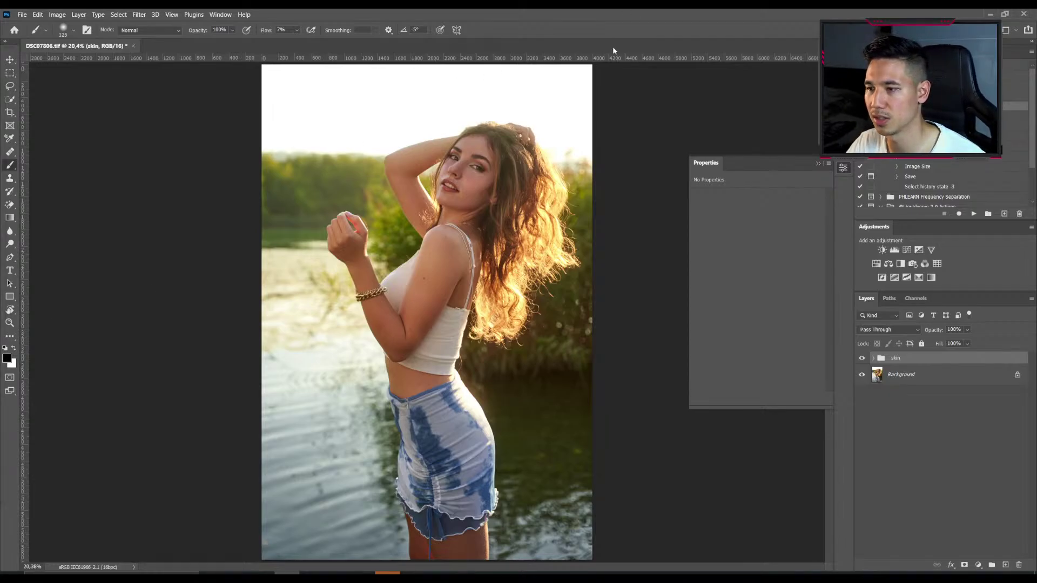
scroll(462, 169, down, 3)
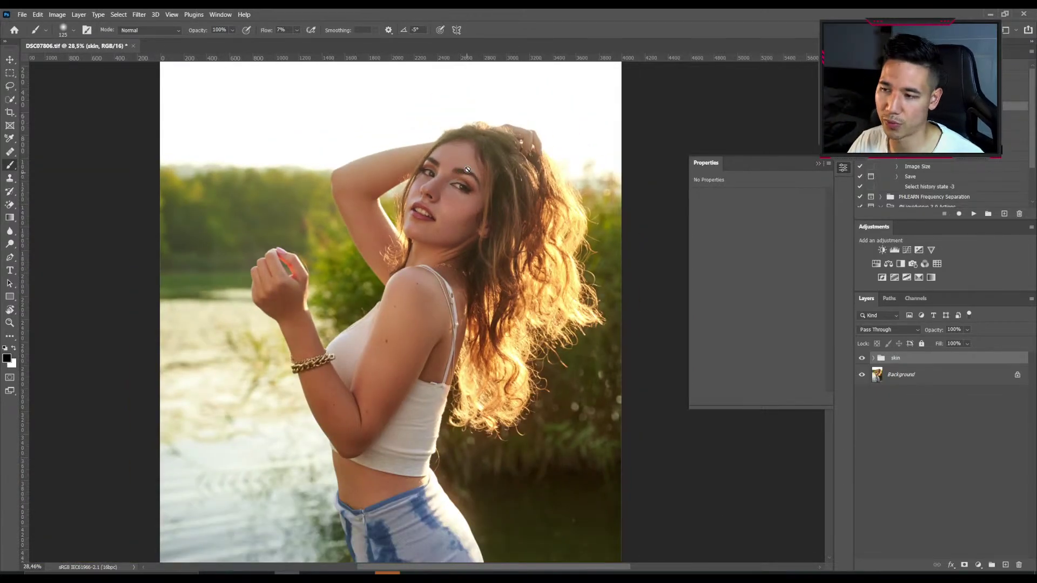
scroll(459, 171, down, 1)
scroll(448, 186, down, 1)
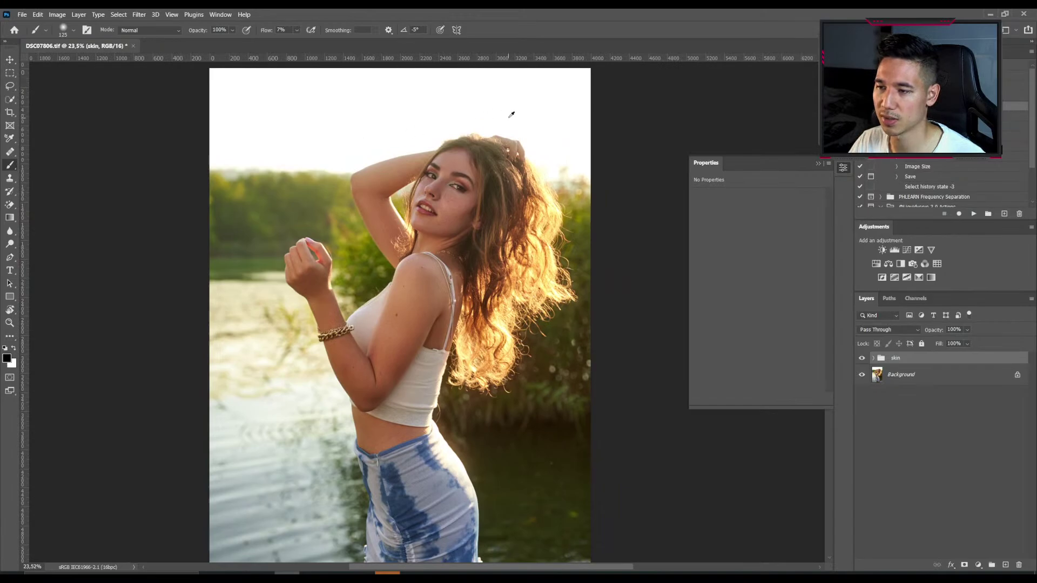
scroll(459, 183, up, 5)
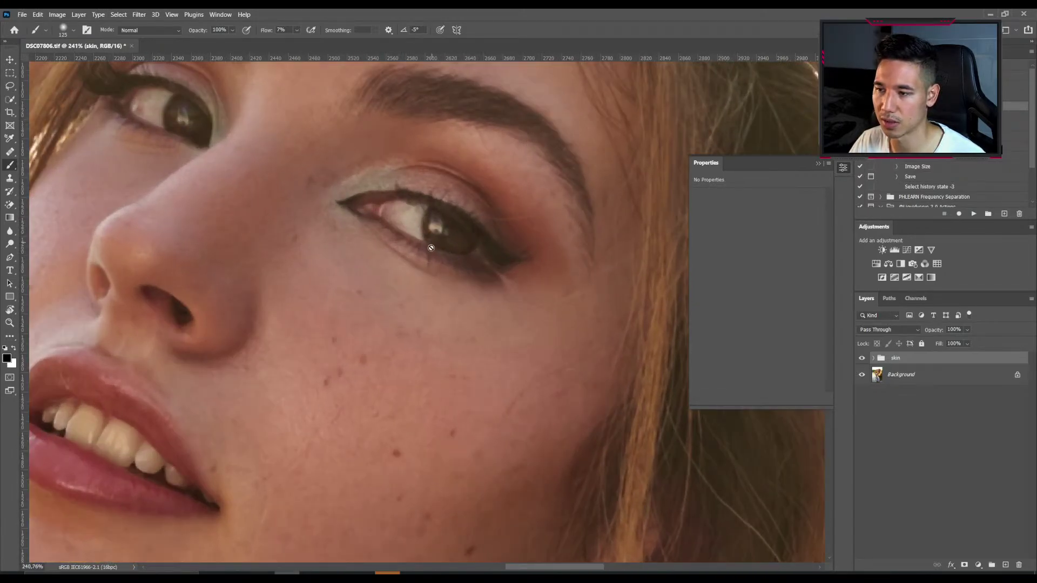
key(ctrl+0)
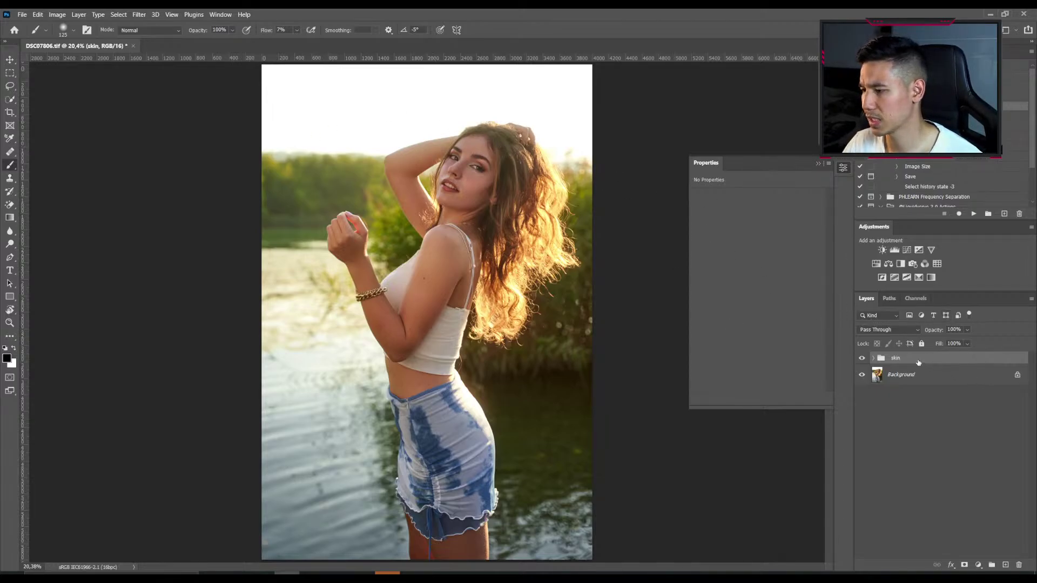
Run the recorded action that adds the Tone & Color group and toning layers, and show only the Base Tone Curve among them.
click(961, 117)
click(974, 214)
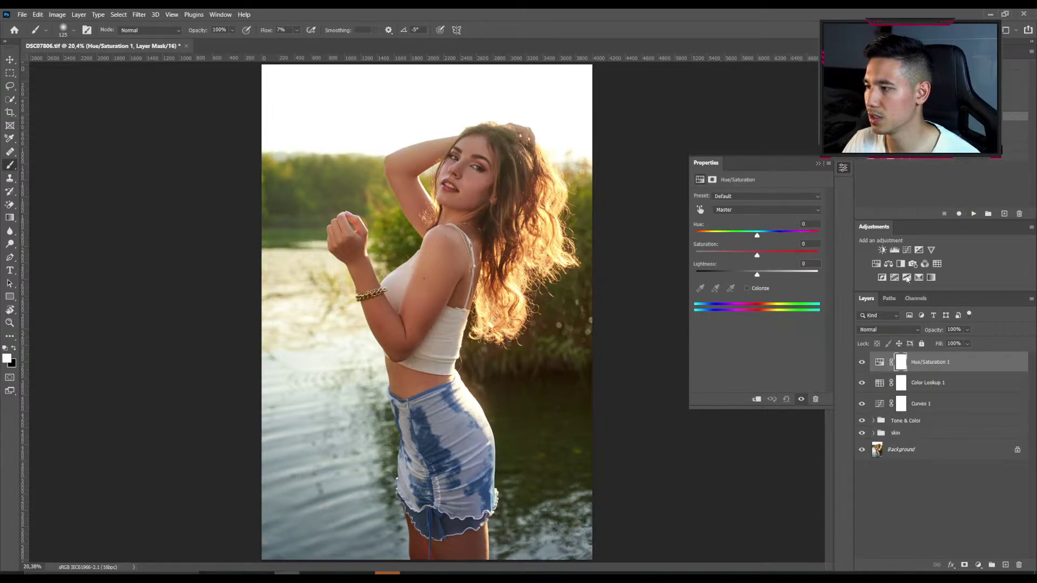
click(861, 449)
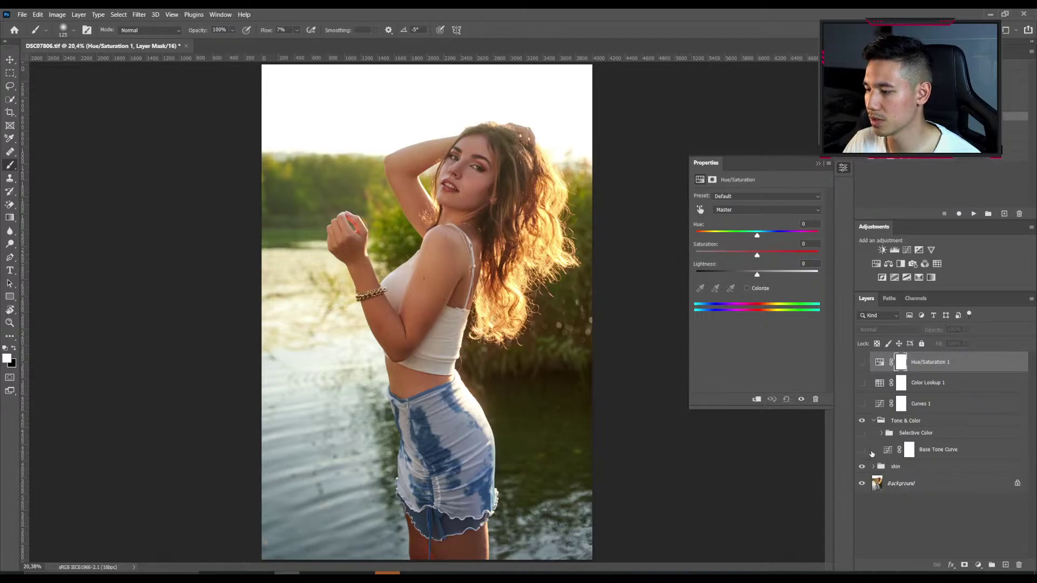
click(888, 449)
click(861, 450)
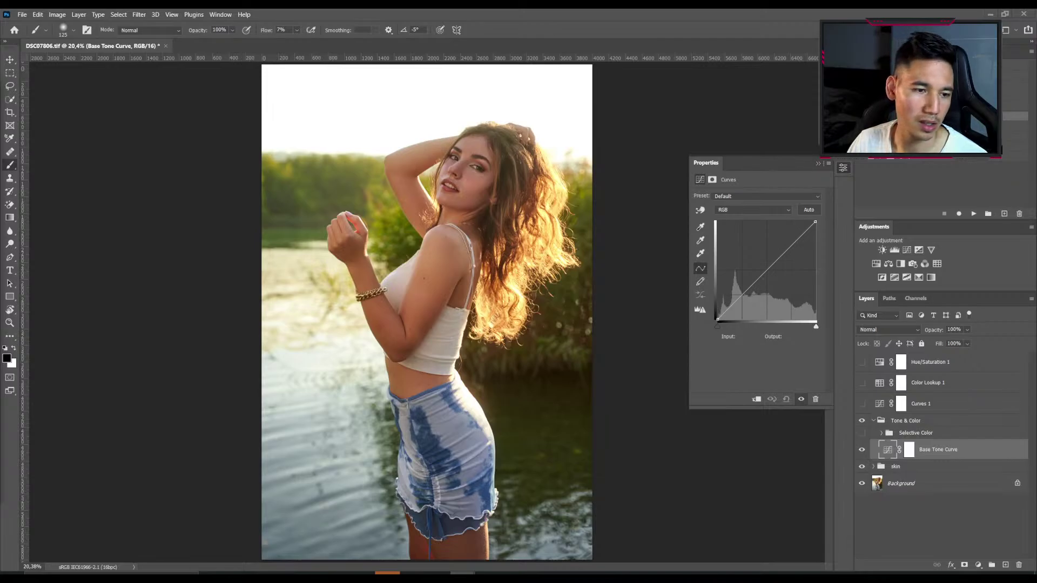
Shape the Base Tone Curve with lowered shadows, midtones from 127 to 132 and highlights from 190 to 195, and compare its effect.
scroll(475, 256, down, 1)
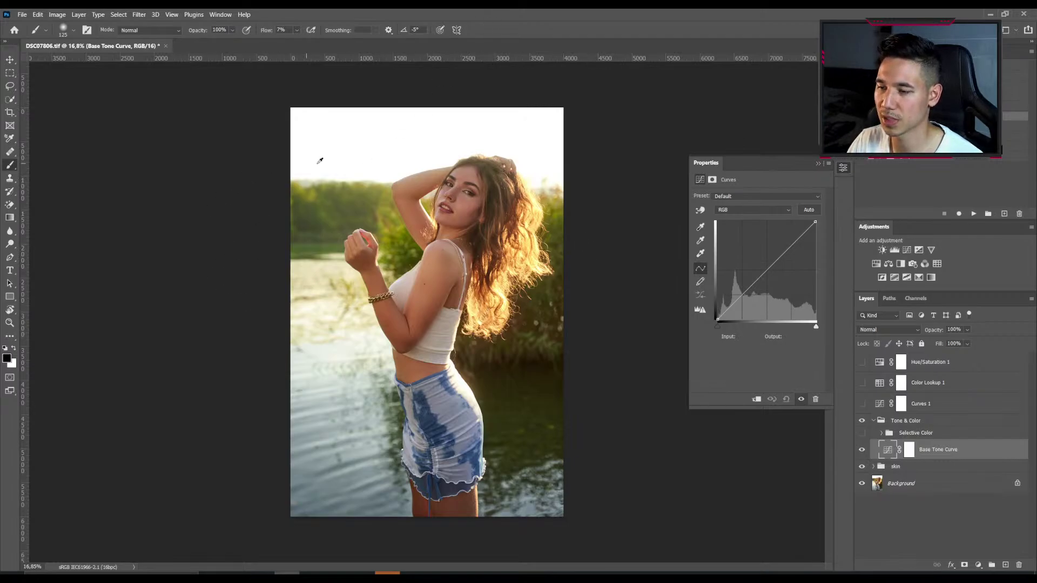
scroll(319, 162, up, 1)
scroll(449, 212, up, 1)
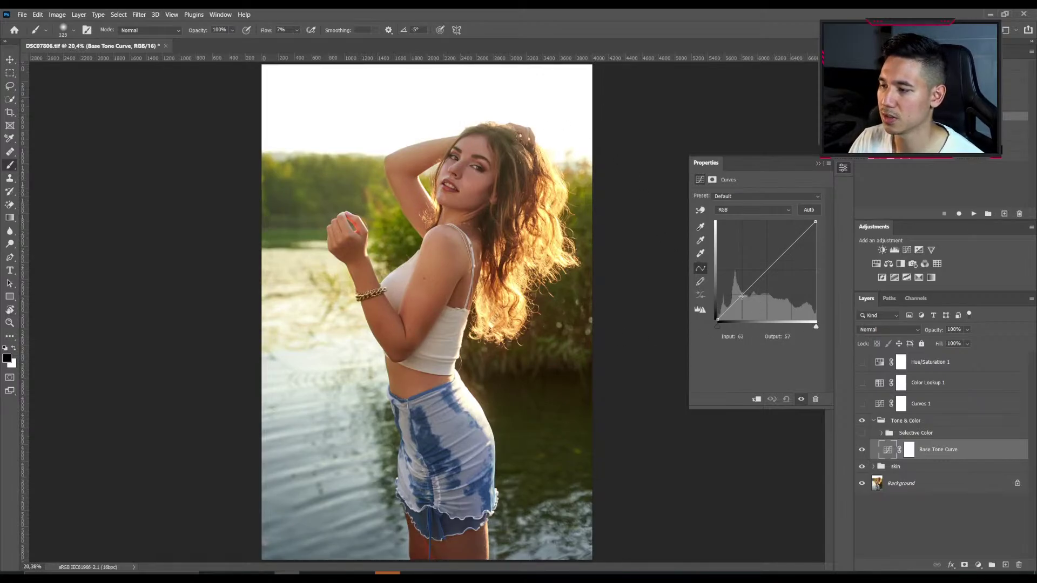
drag(743, 294, 743, 299)
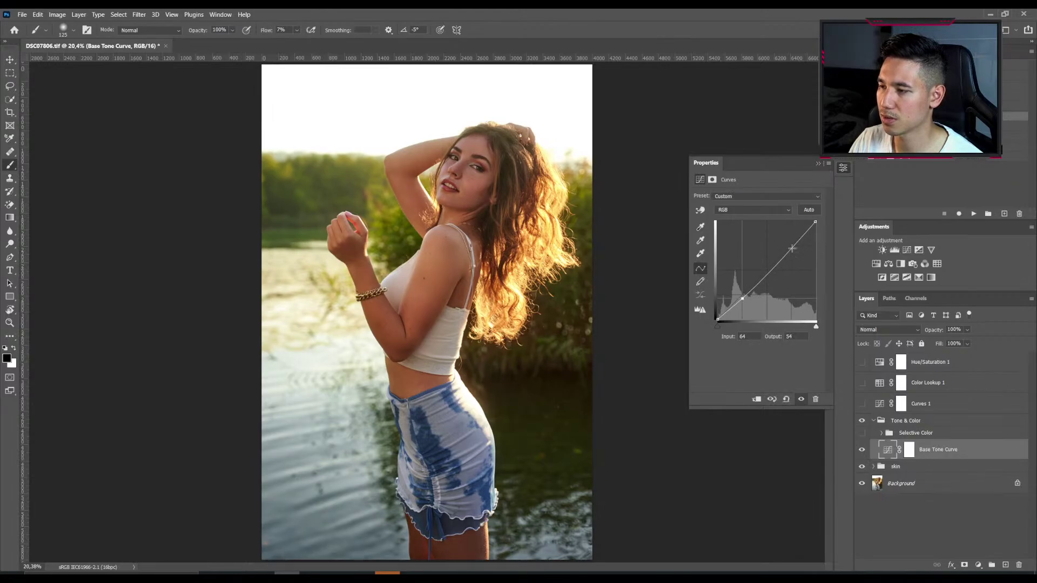
drag(791, 248, 790, 244)
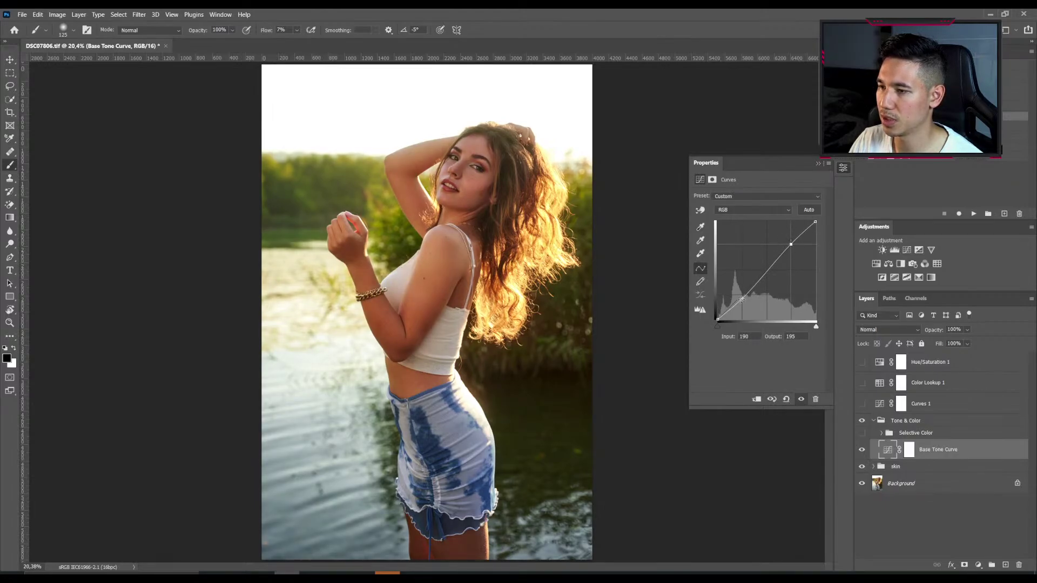
drag(742, 299, 766, 268)
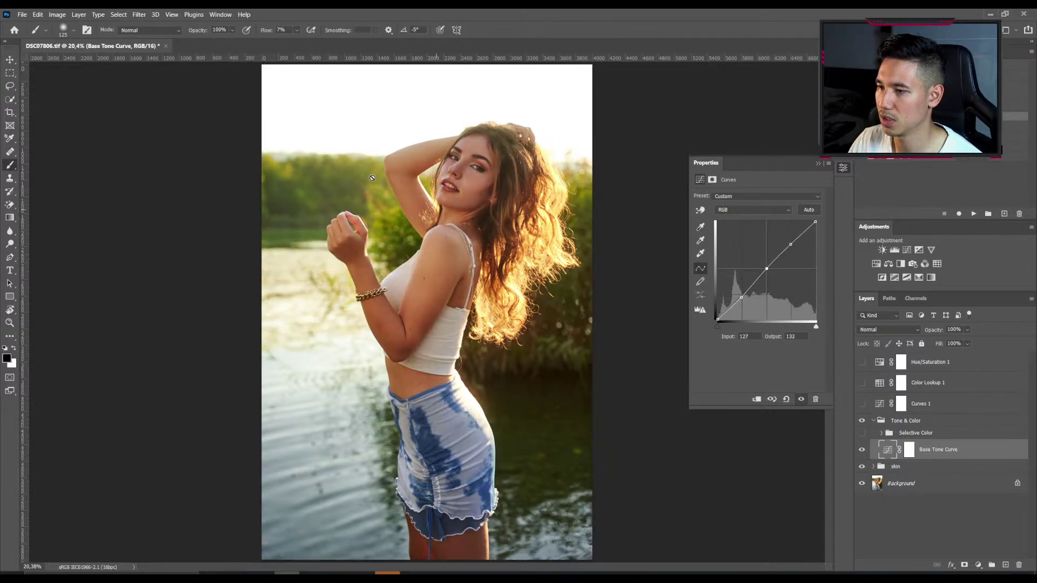
click(861, 450)
click(861, 449)
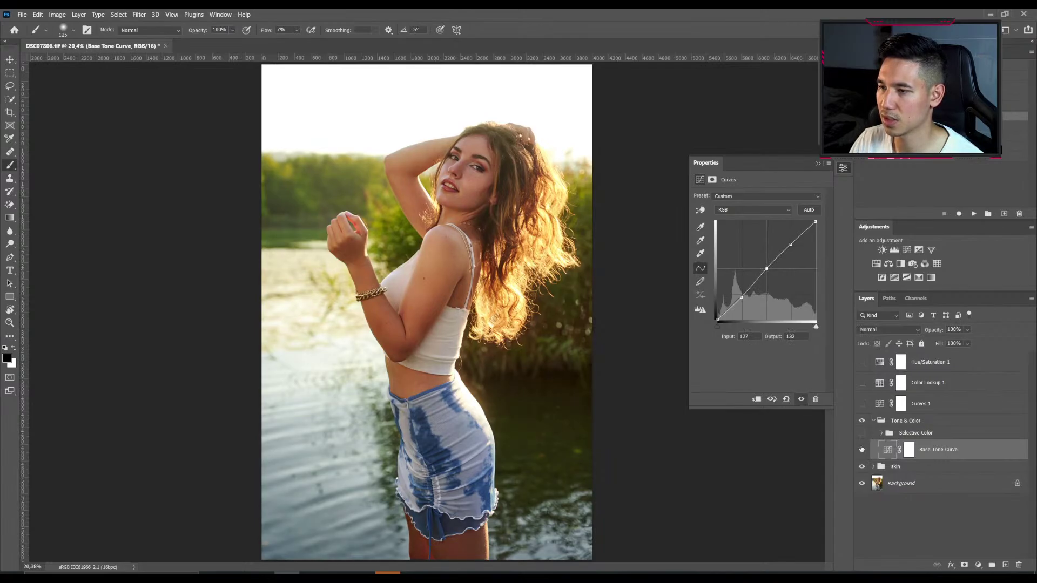
click(862, 450)
click(861, 449)
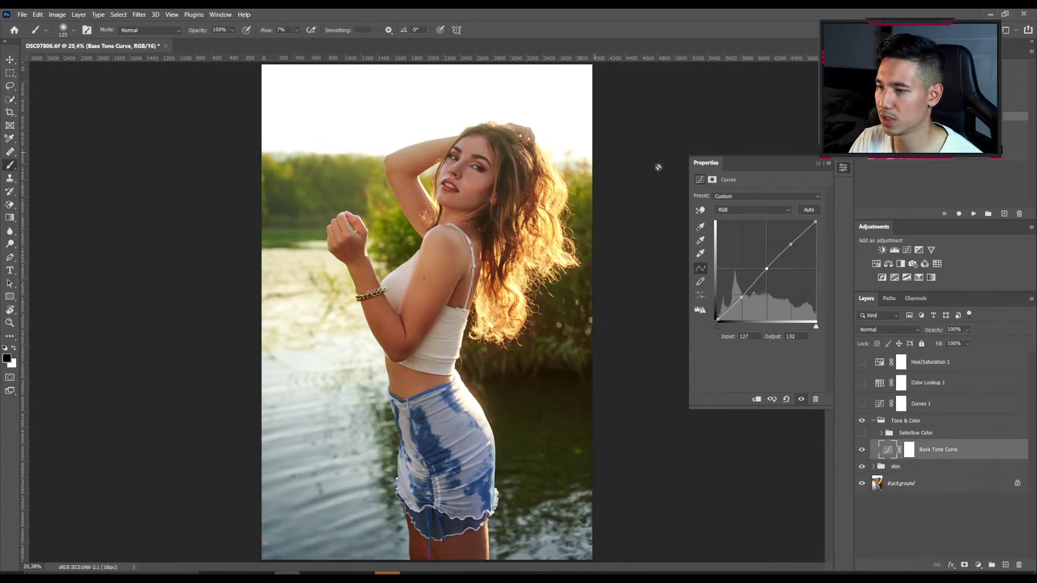
Set the Base Tone Curve layer's blend mode to Luminosity and compare the picture with and without it.
click(909, 330)
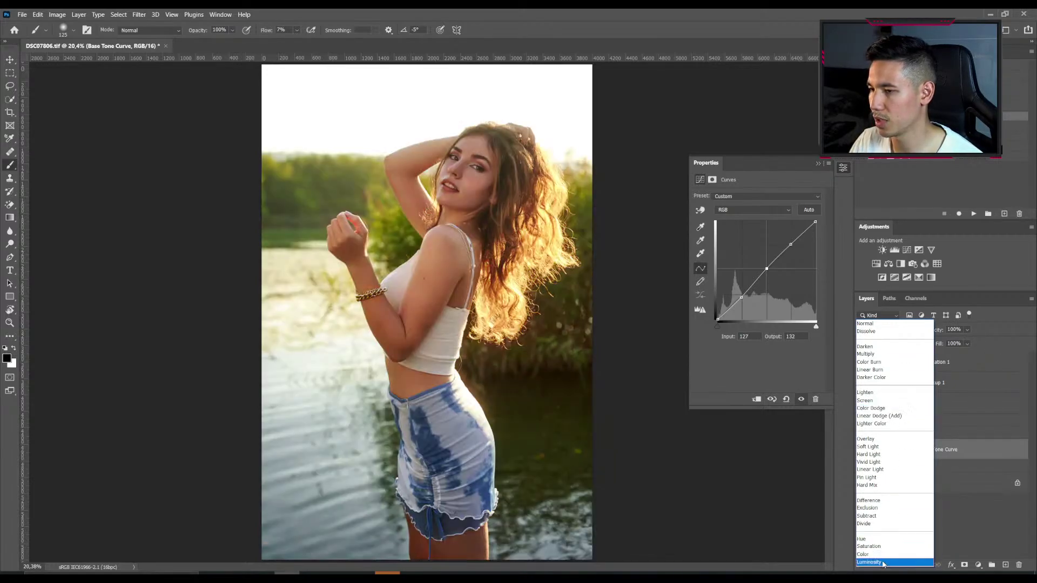
click(884, 563)
click(863, 450)
click(862, 450)
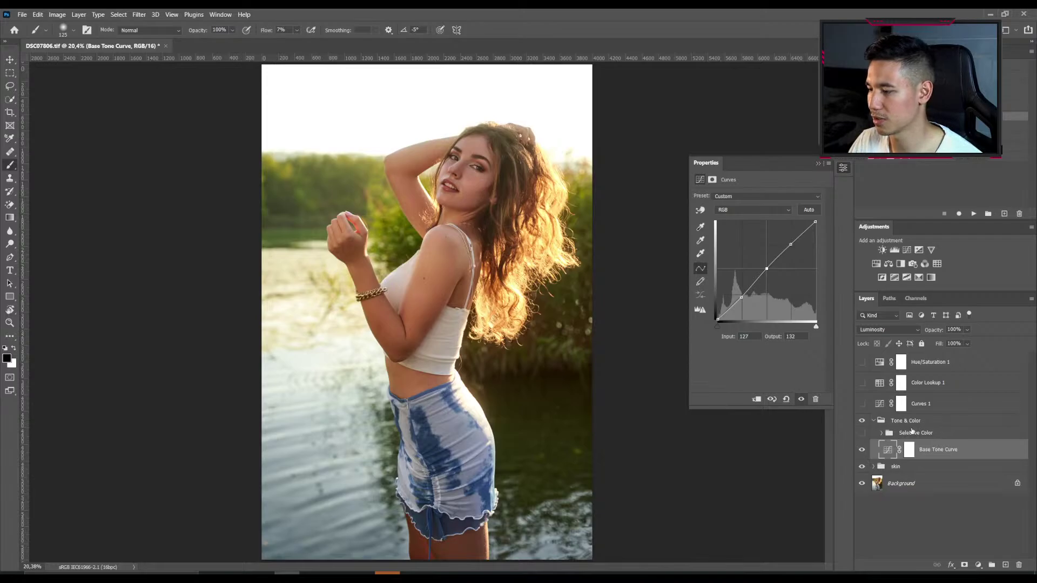
Expand and show the Selective Color group, and open the Overall Selective Color layer's settings.
click(888, 434)
click(881, 432)
click(861, 433)
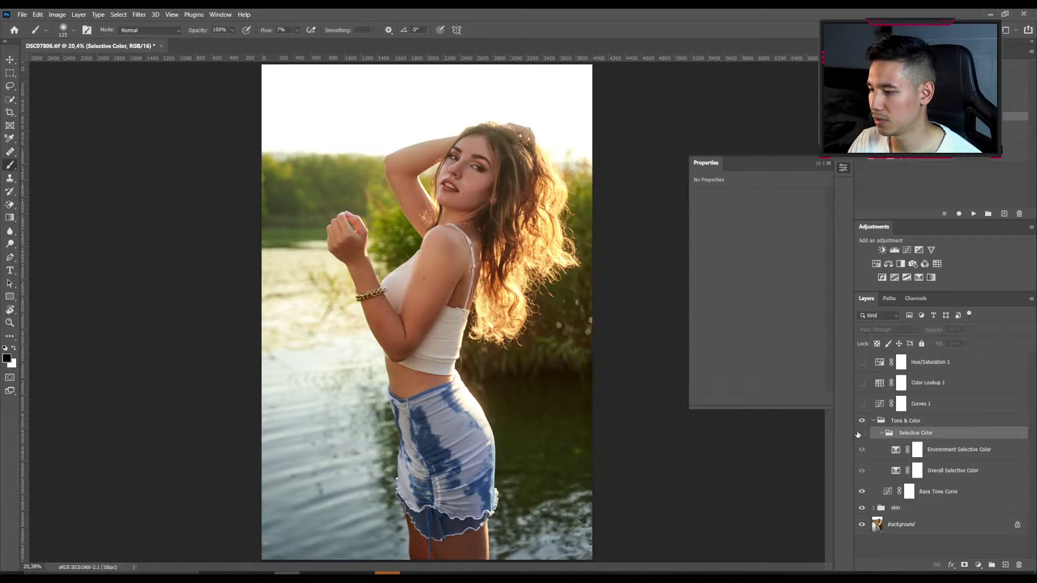
click(895, 470)
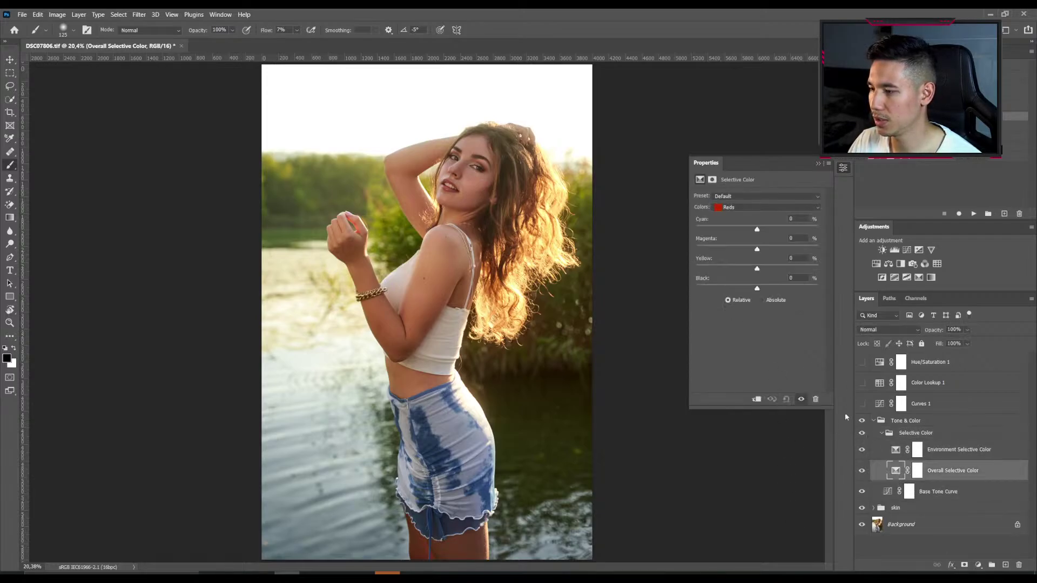
Set the greens of the Overall Selective Color layer to cyan -54, magenta +18 and yellow +90, and compare the layer's effect.
click(730, 208)
click(734, 225)
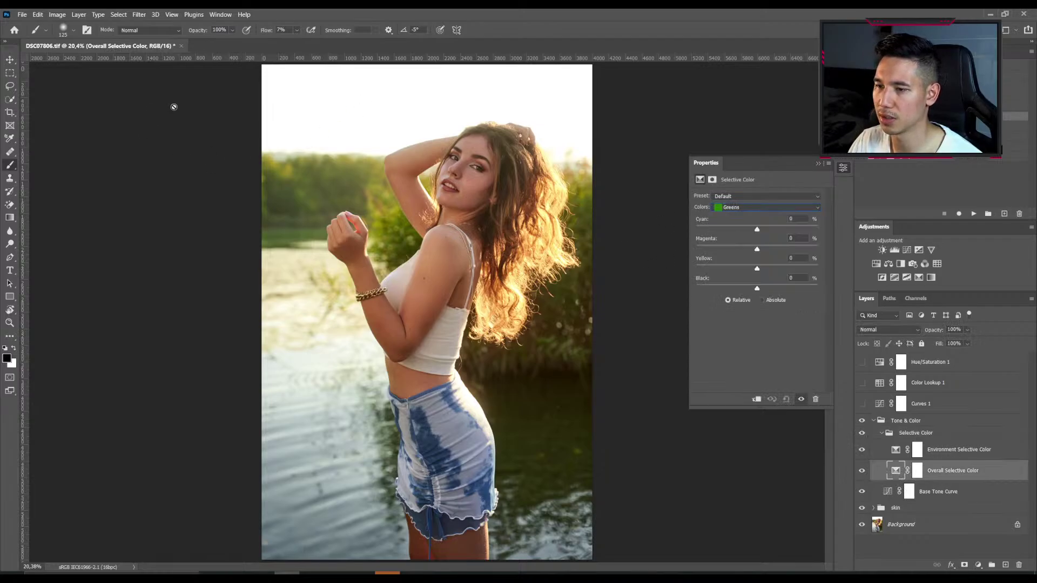
click(11, 61)
drag(10, 50, 4, 50)
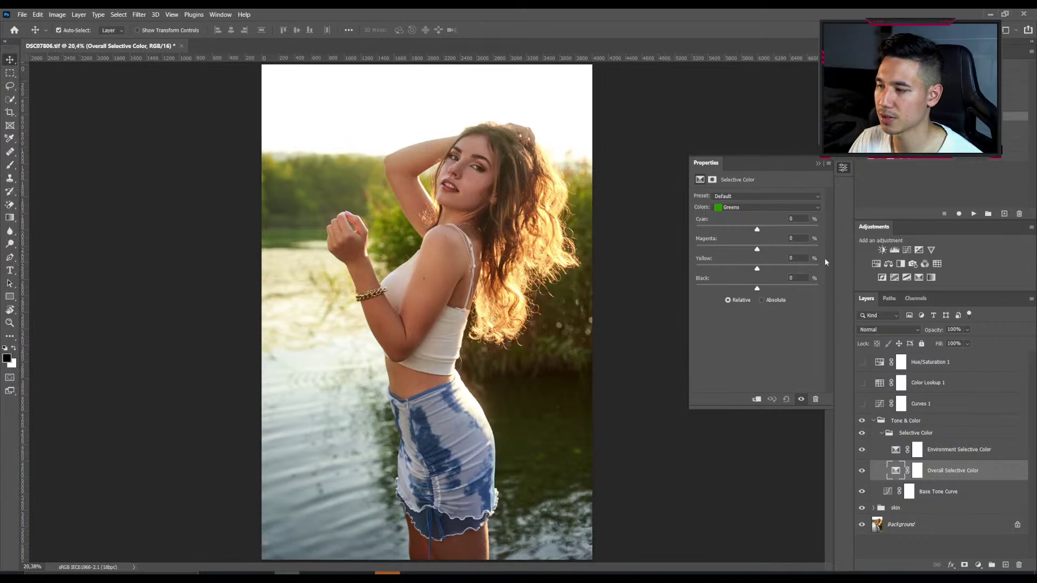
scroll(583, 196, down, 2)
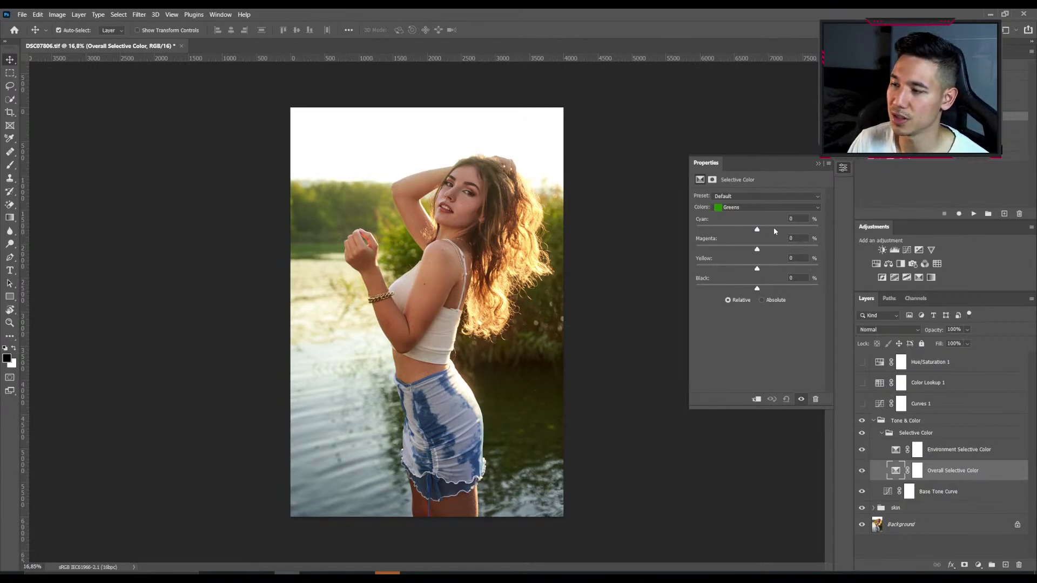
drag(761, 230, 613, 231)
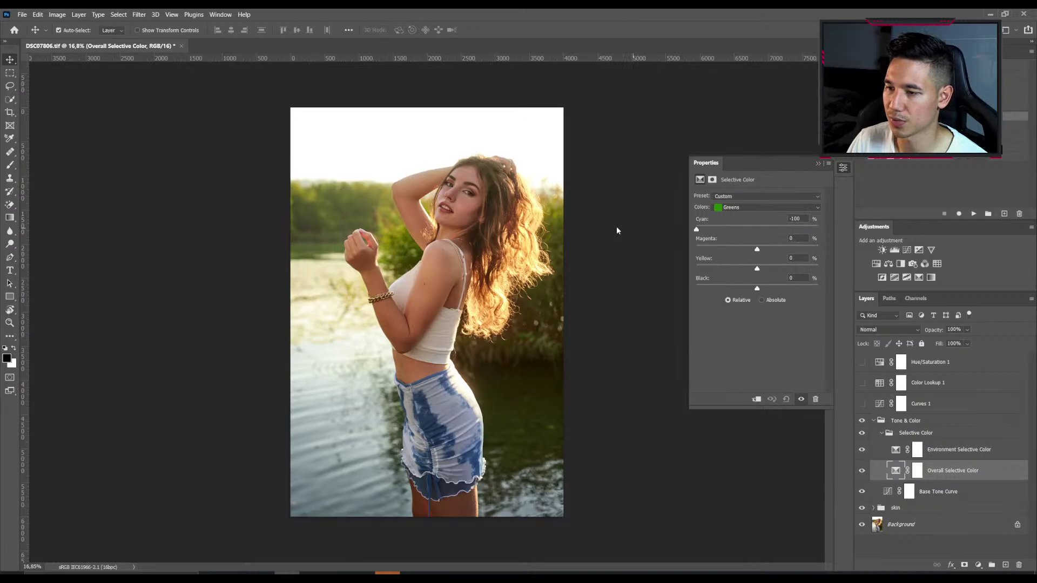
drag(717, 230, 724, 230)
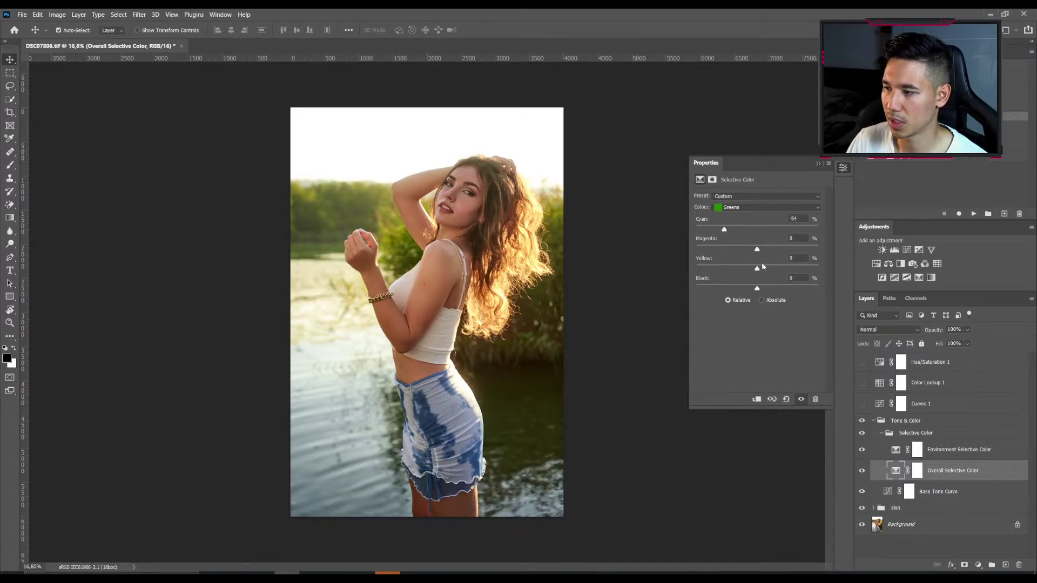
mouse_move(760, 267)
mouse_down()
mouse_move(813, 267)
mouse_move(744, 252)
mouse_move(769, 252)
mouse_up()
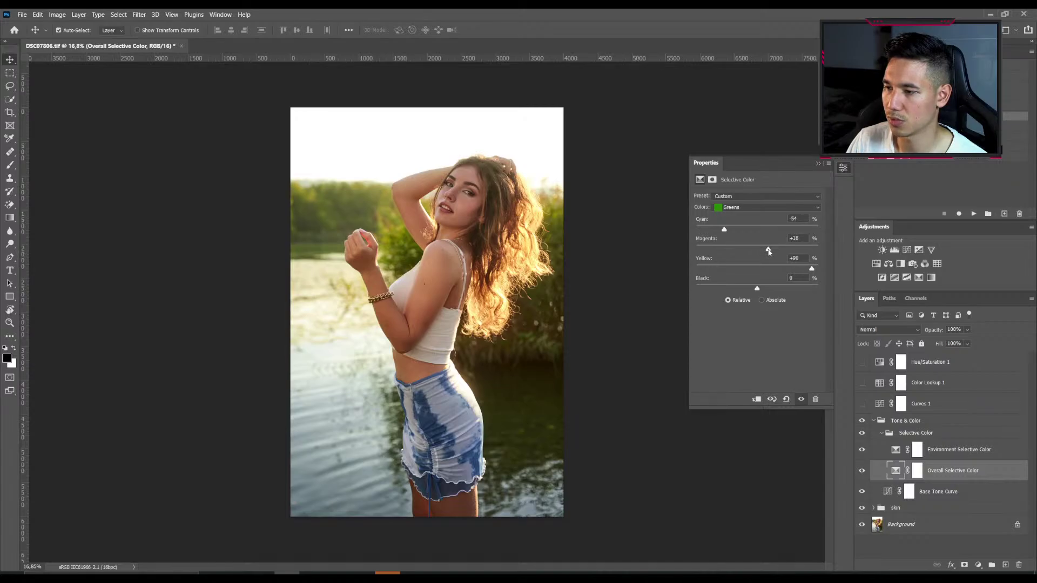
click(862, 470)
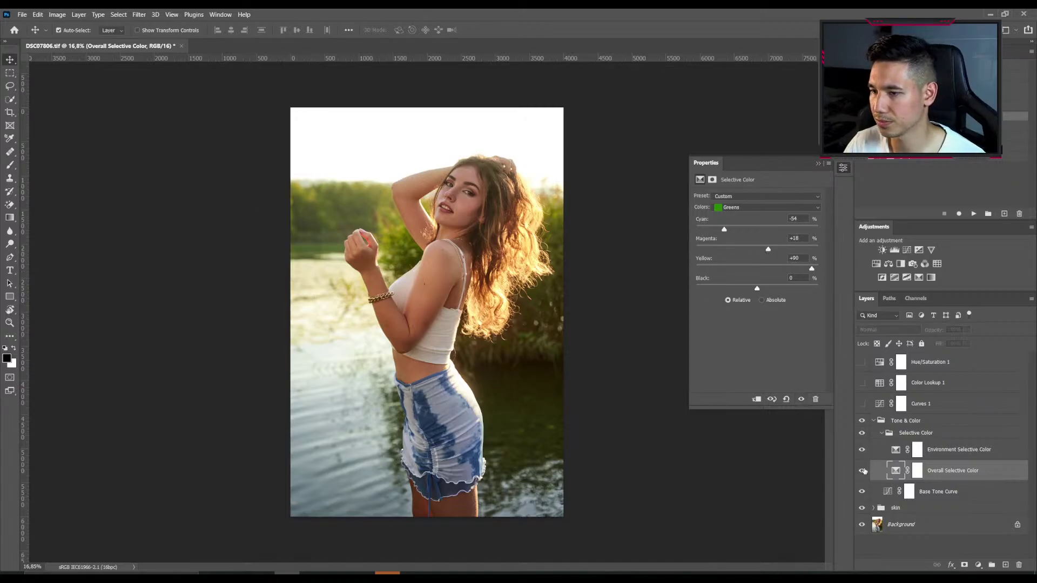
click(863, 470)
Set the blues of the Overall Selective Color layer to cyan +56, magenta -25 and yellow -36.
click(735, 207)
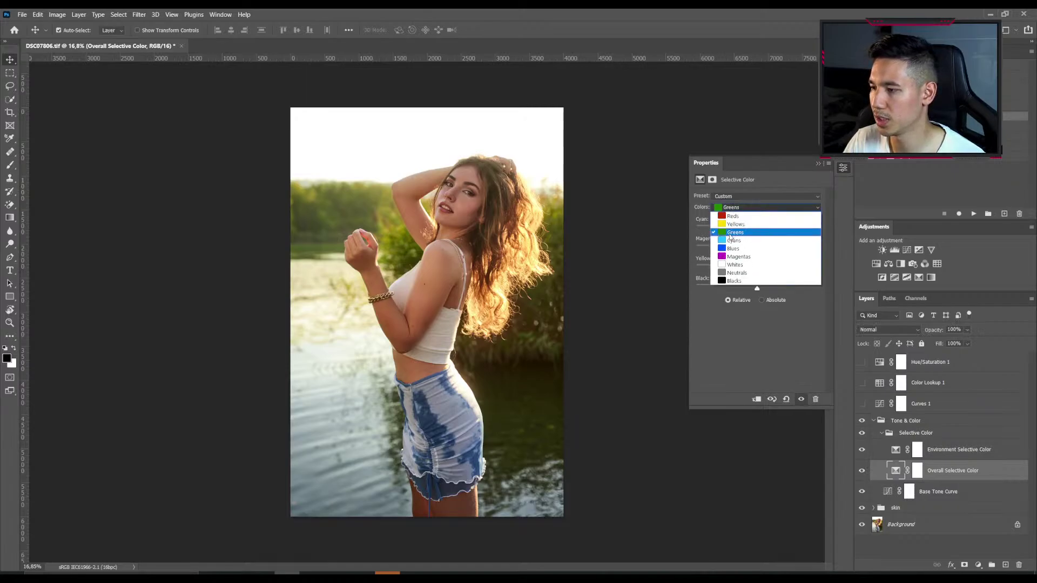
click(733, 282)
click(756, 207)
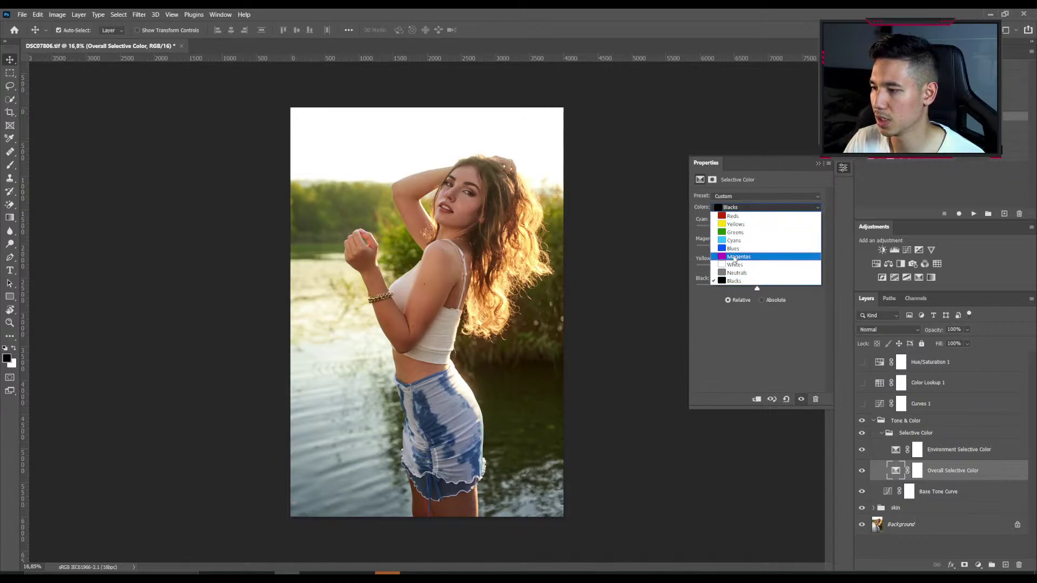
click(732, 248)
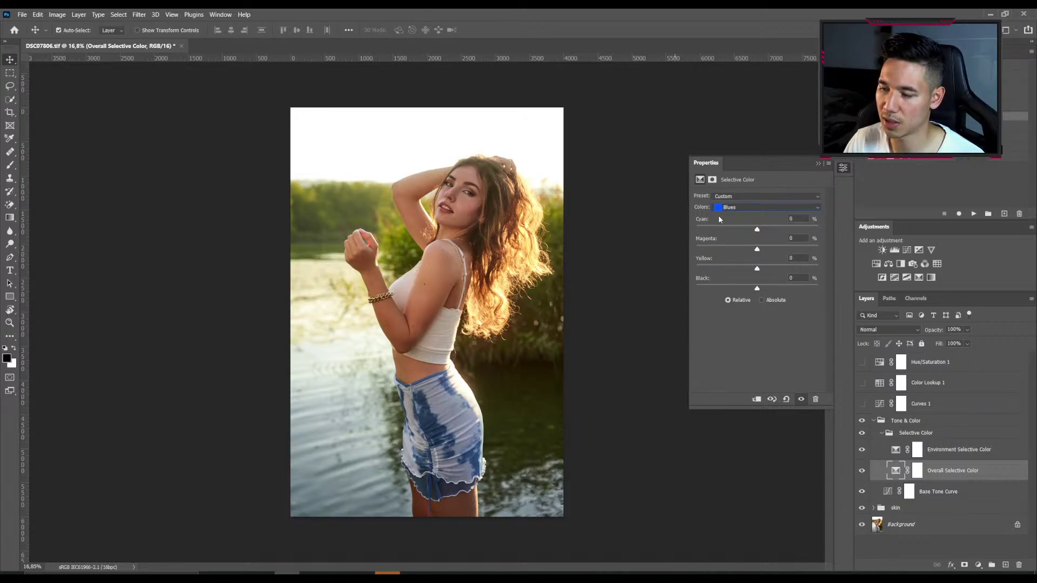
drag(756, 228, 791, 230)
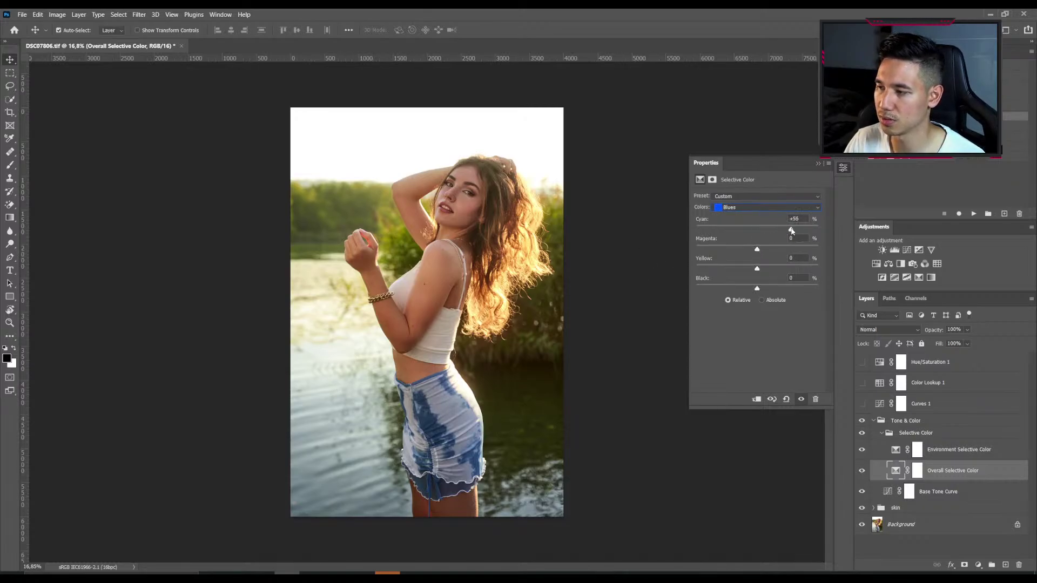
drag(756, 269, 742, 251)
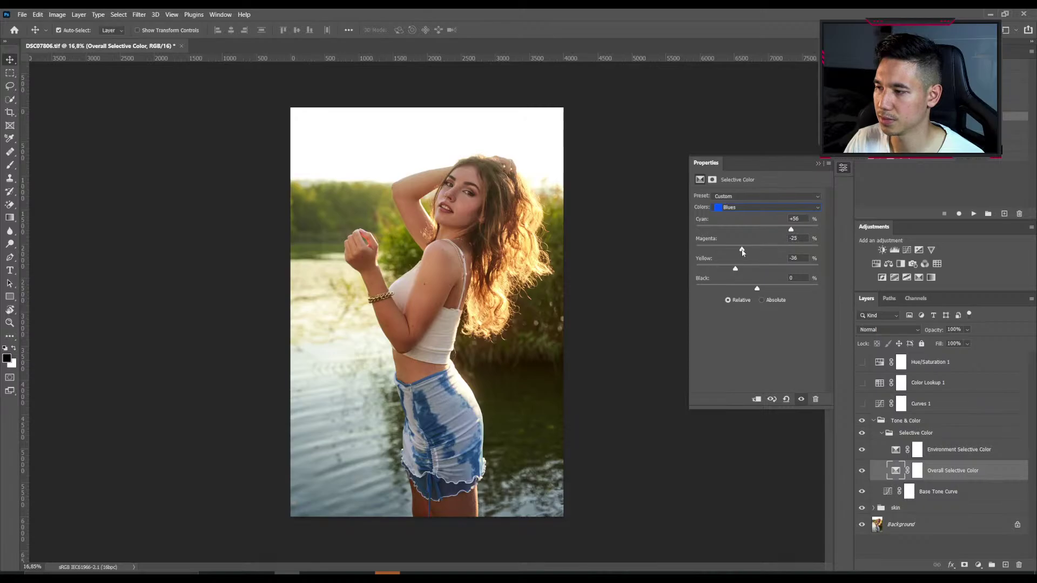
Set the cyans of the Overall Selective Color layer to cyan +65, magenta -34 and yellow -58.
double_click(763, 209)
scroll(763, 209, up, 1)
drag(757, 230, 796, 230)
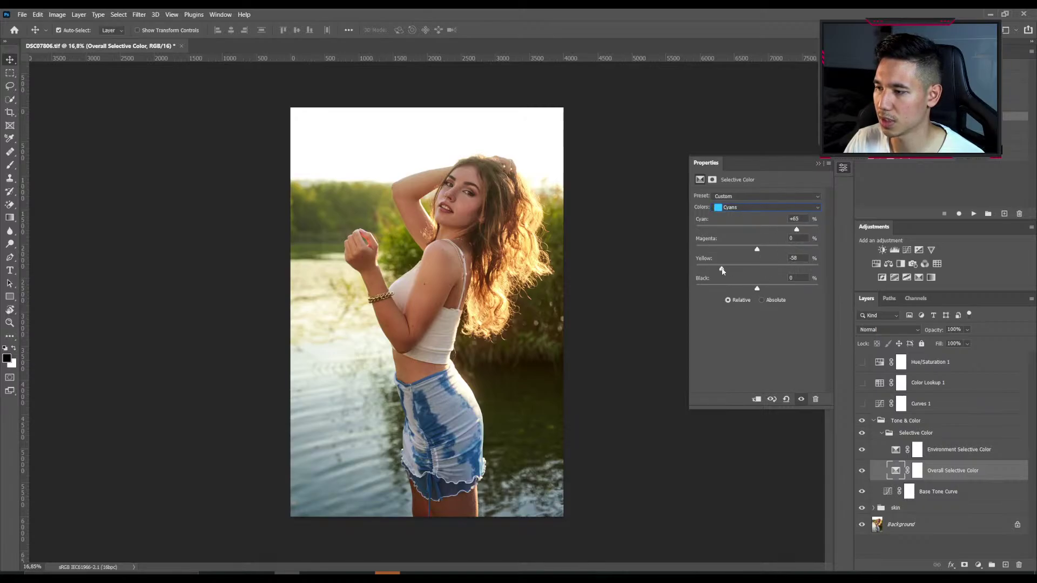
drag(756, 250, 737, 250)
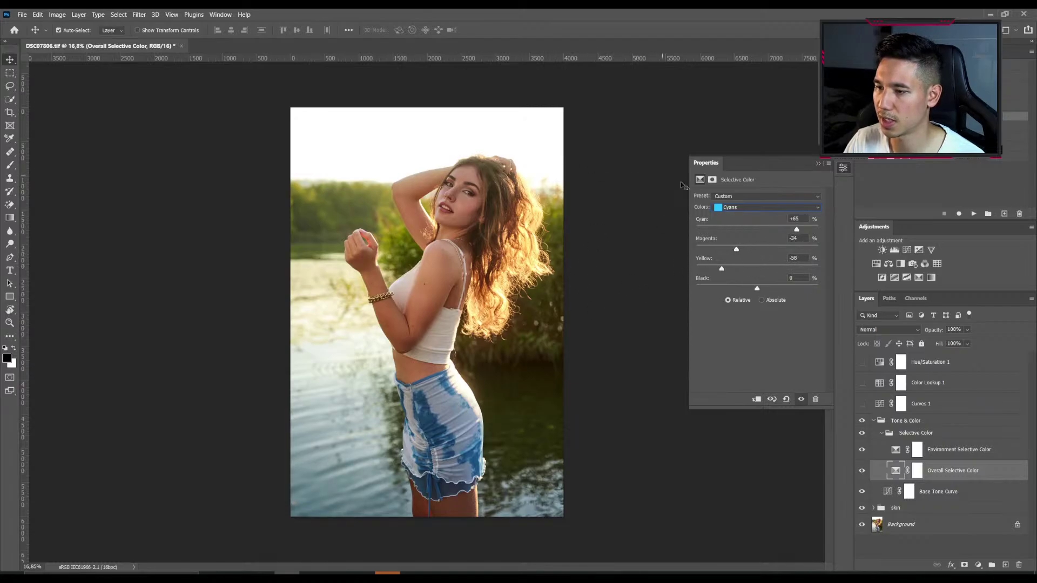
click(781, 206)
key(Escape)
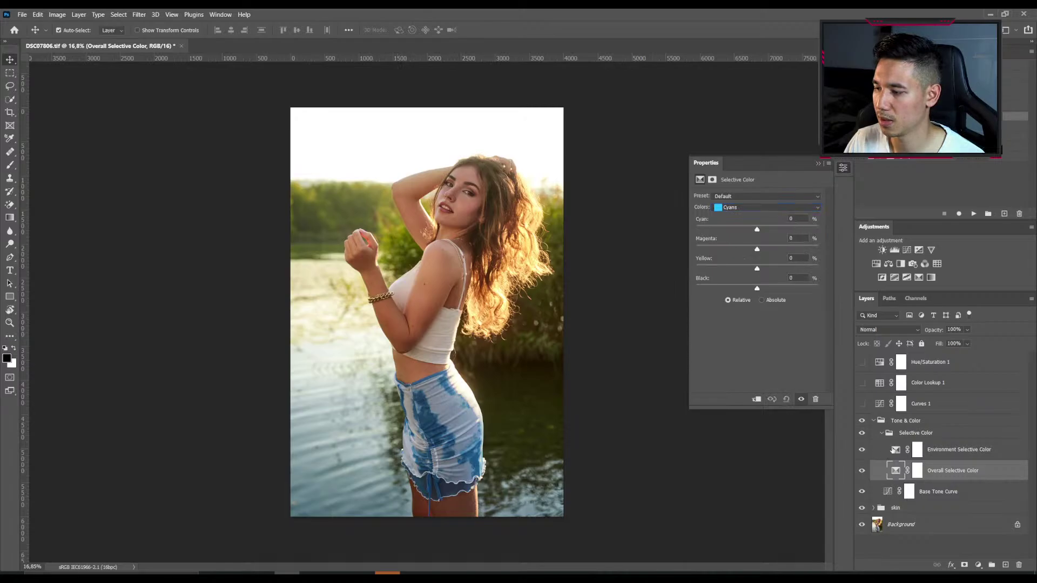
Select the subject automatically, fill it black in the Environment Selective Color layer's mask, deselect, and check the mask.
key(alt+bracketright)
click(784, 205)
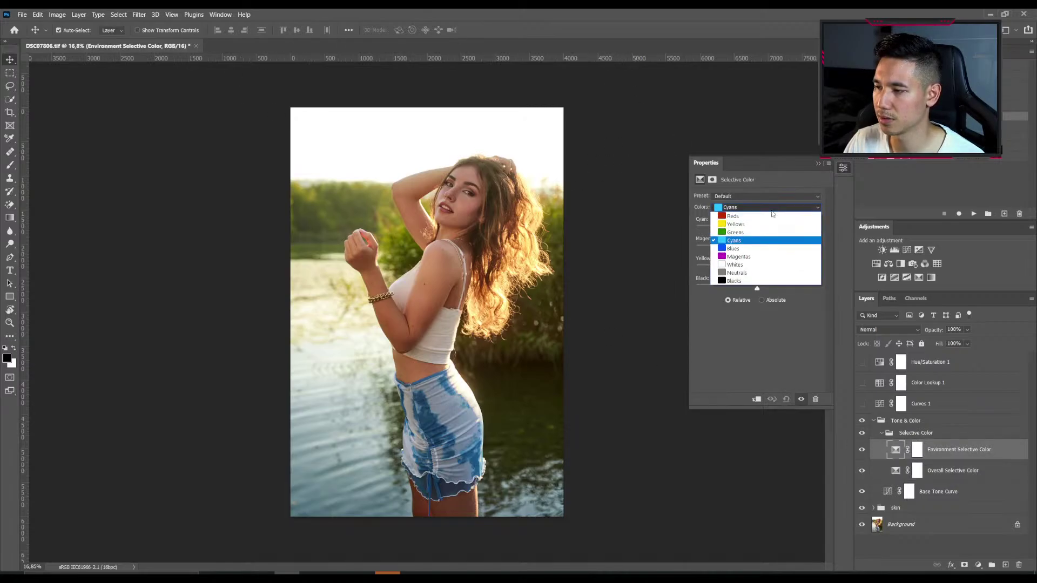
key(Escape)
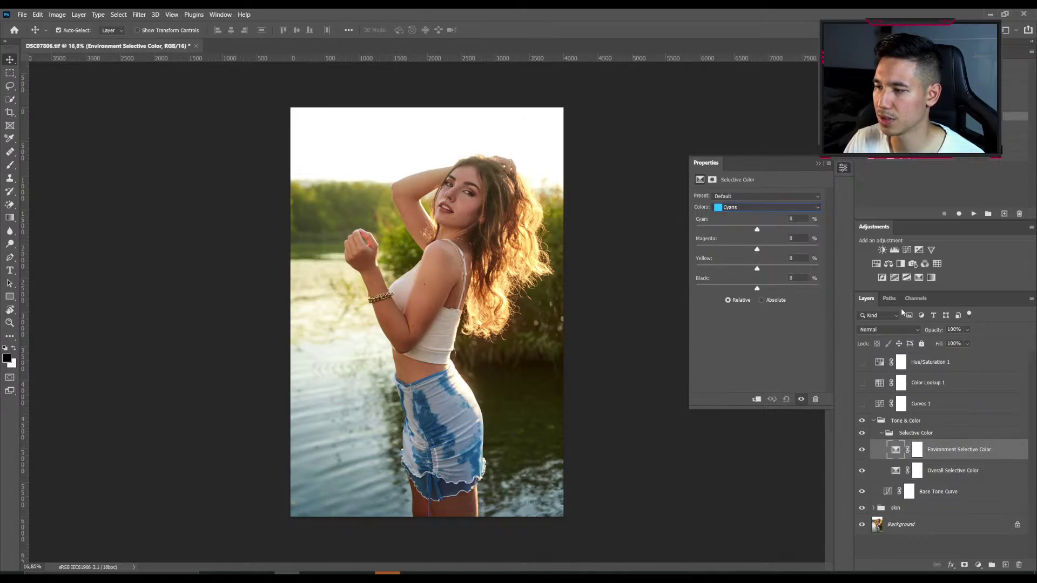
click(916, 450)
key(x)
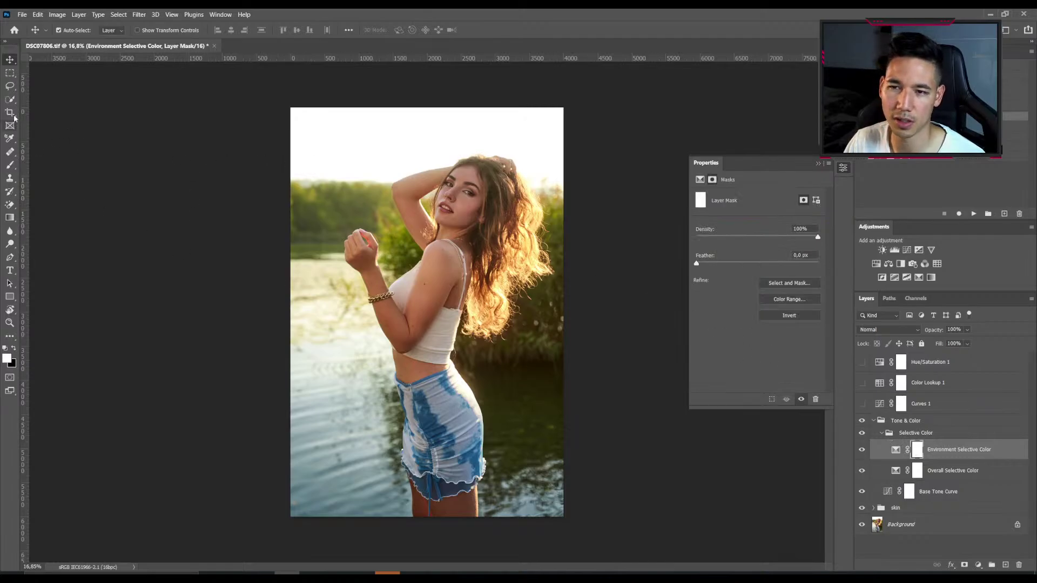
click(10, 99)
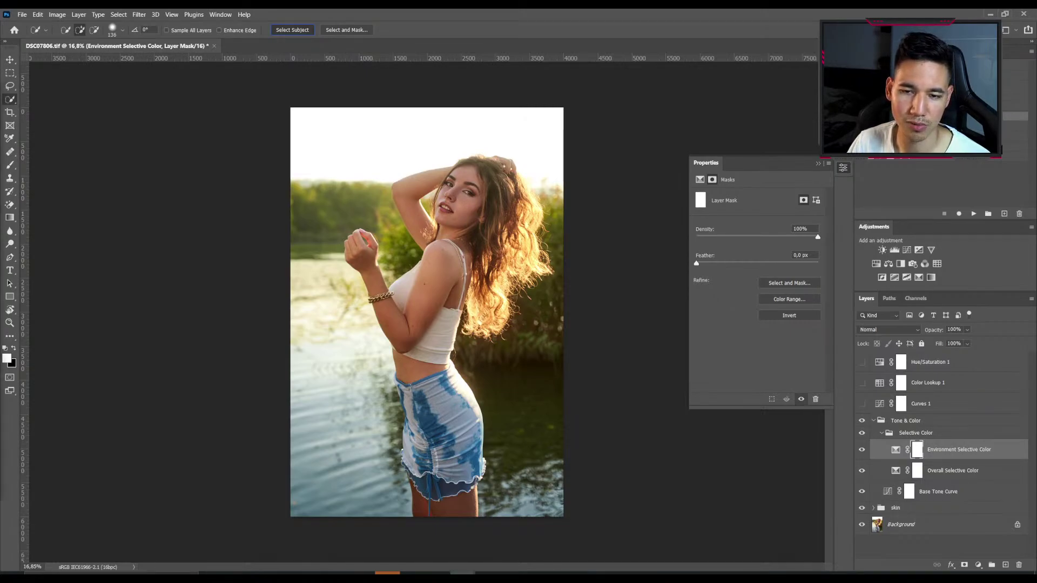
click(292, 30)
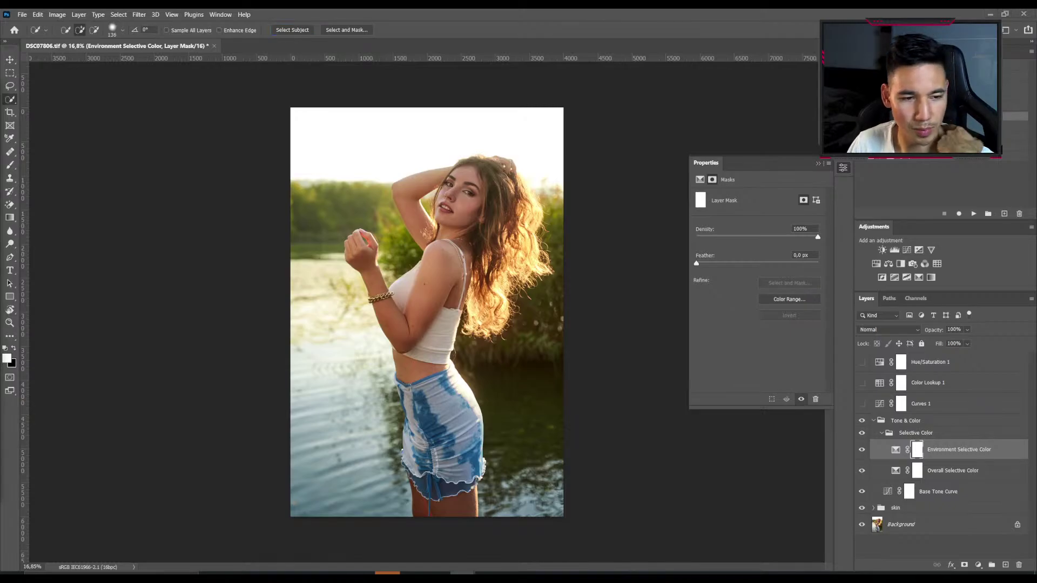
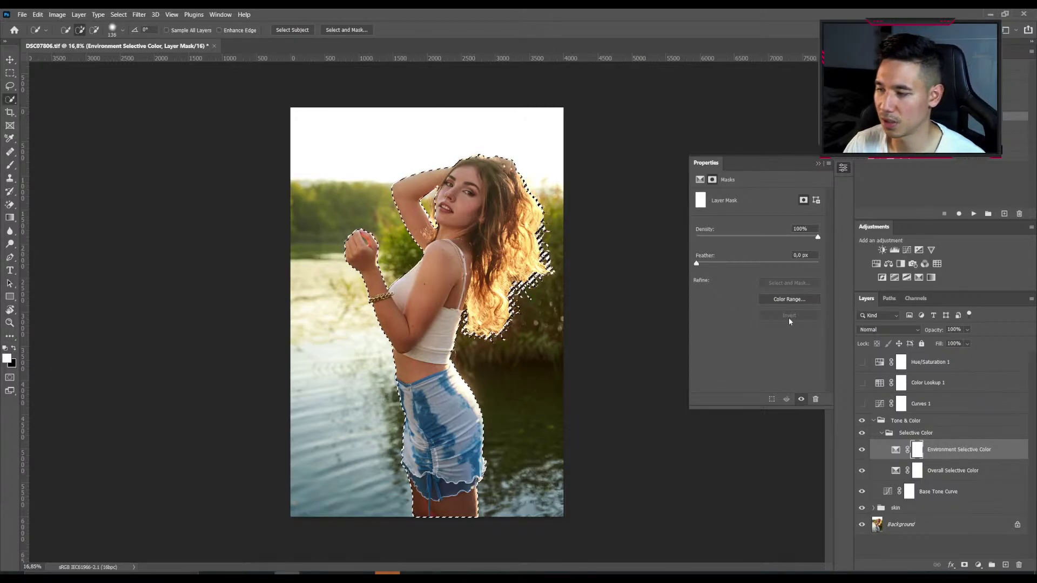
key(Delete)
key(ctrl+d)
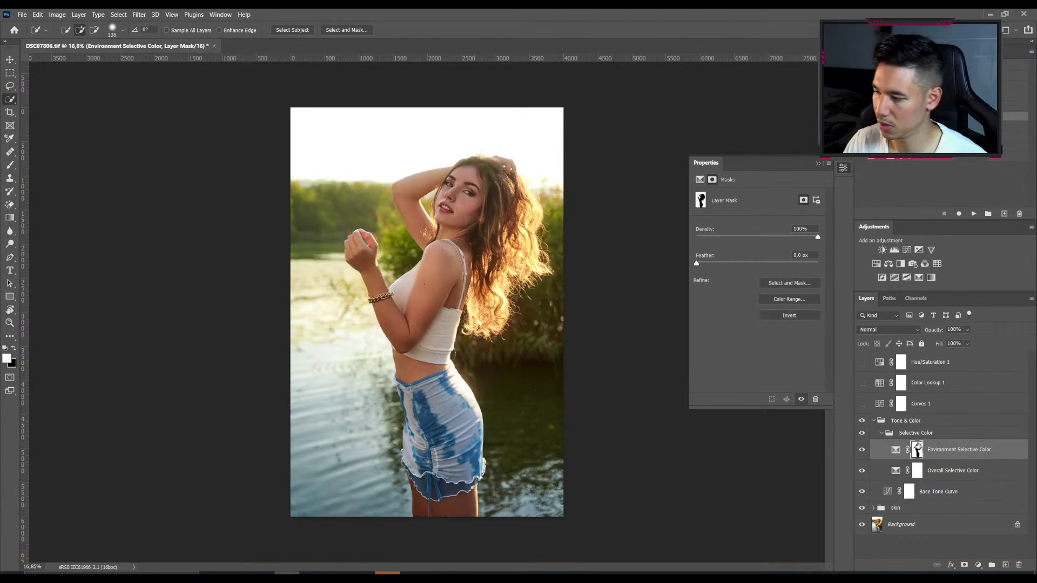
alt+shift+click(918, 446)
alt+shift+click(918, 447)
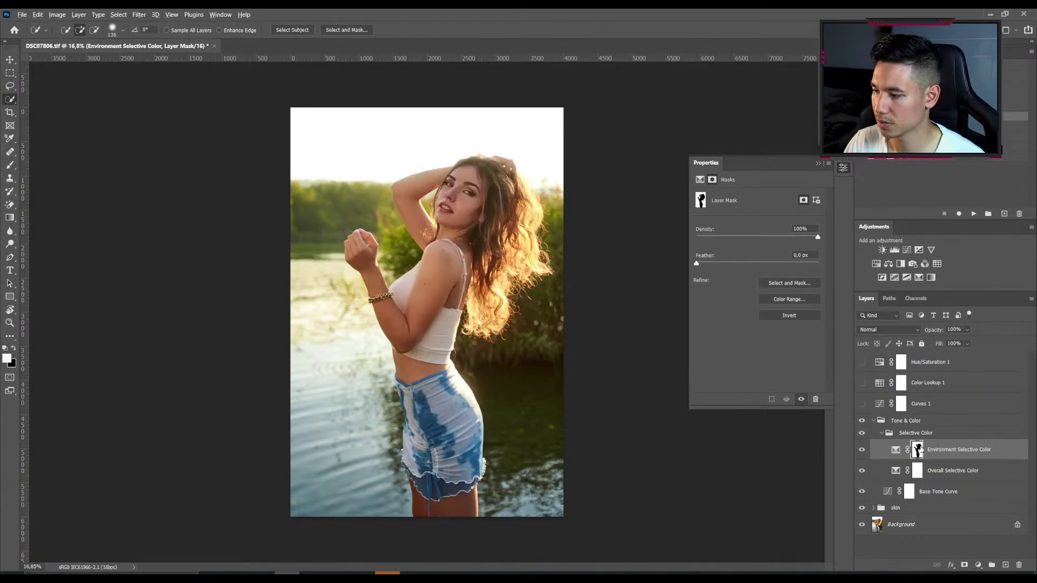
alt+shift+click(918, 451)
alt+shift+click(918, 451)
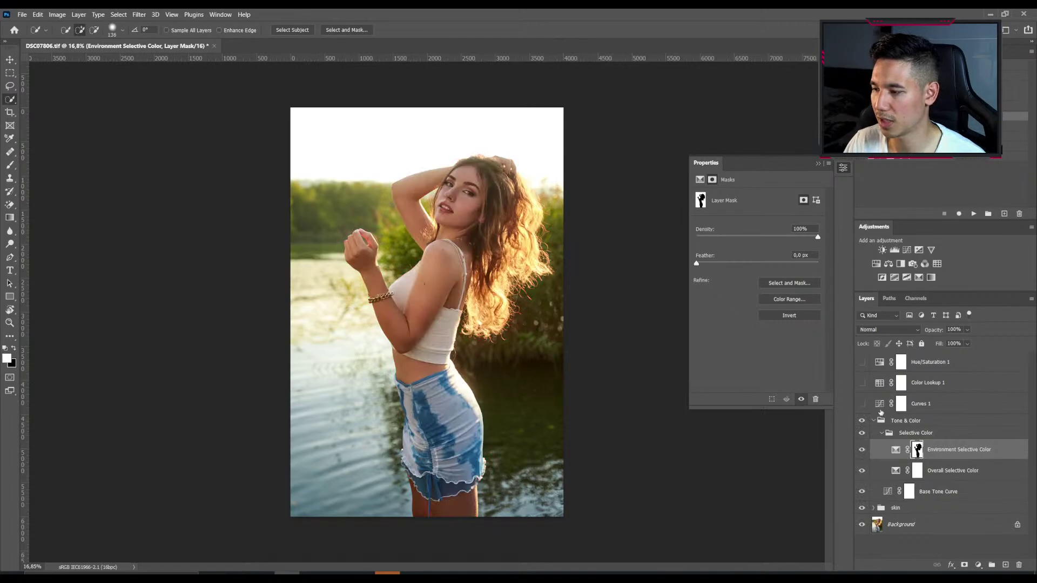
Set the yellows of the Environment Selective Color layer to cyan -62, magenta +16 and yellow +68.
click(895, 449)
click(767, 207)
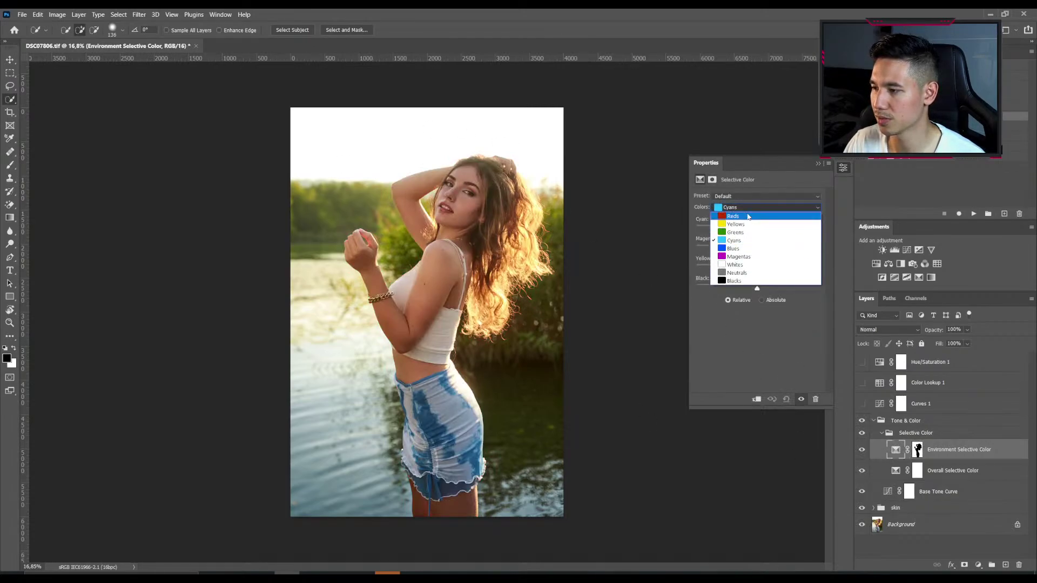
click(734, 212)
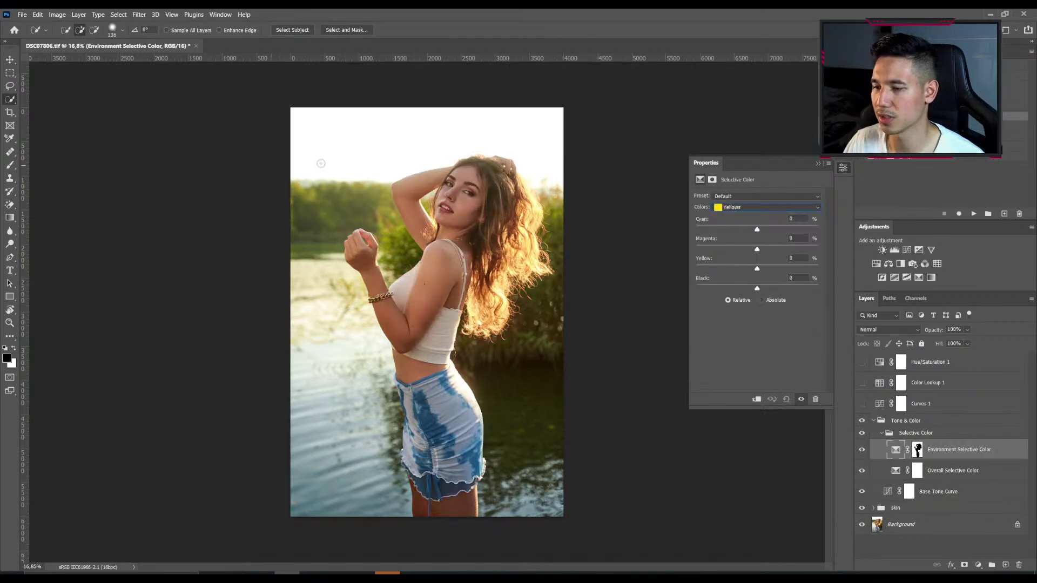
drag(757, 268, 798, 269)
drag(708, 230, 767, 249)
Set the reds of the Environment Selective Color layer to cyan -36, magenta +22 and yellow +18.
click(773, 195)
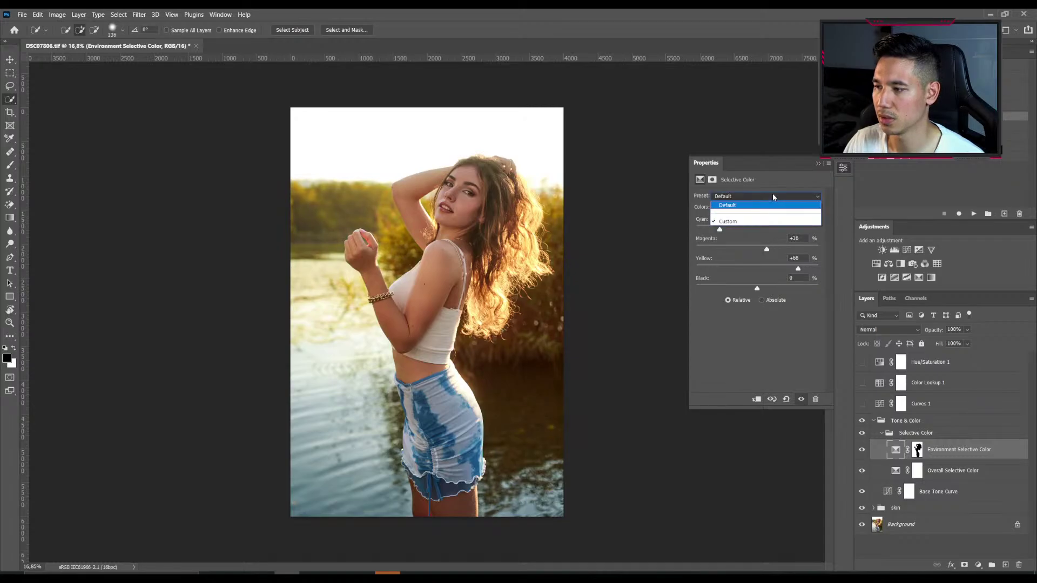
click(773, 196)
click(776, 207)
click(756, 207)
drag(757, 230, 769, 271)
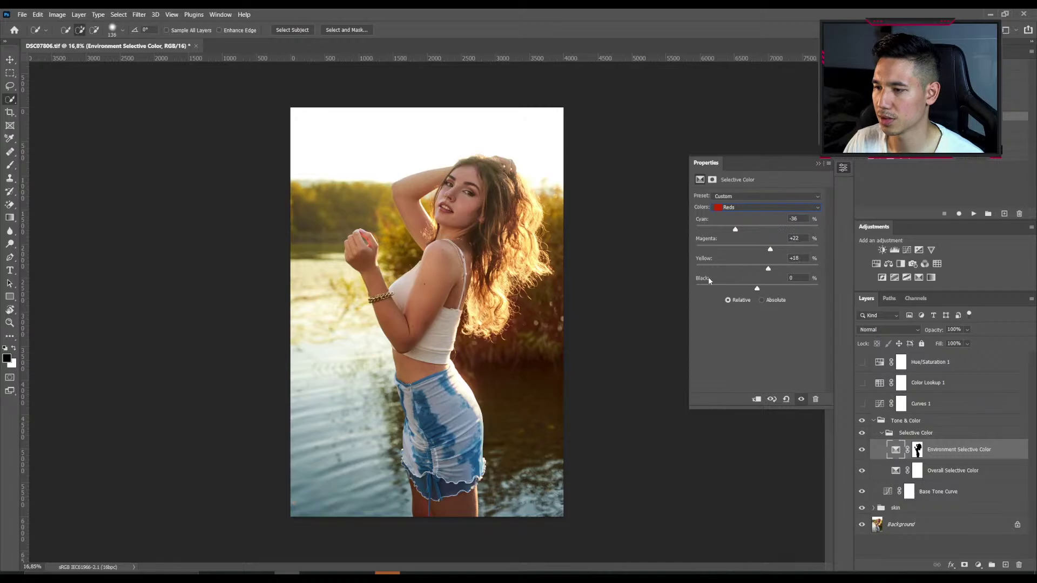
Set the greens of the Overall Selective Color layer to cyan +100, magenta +6 and yellow -12.
key(alt+bracketleft)
click(733, 208)
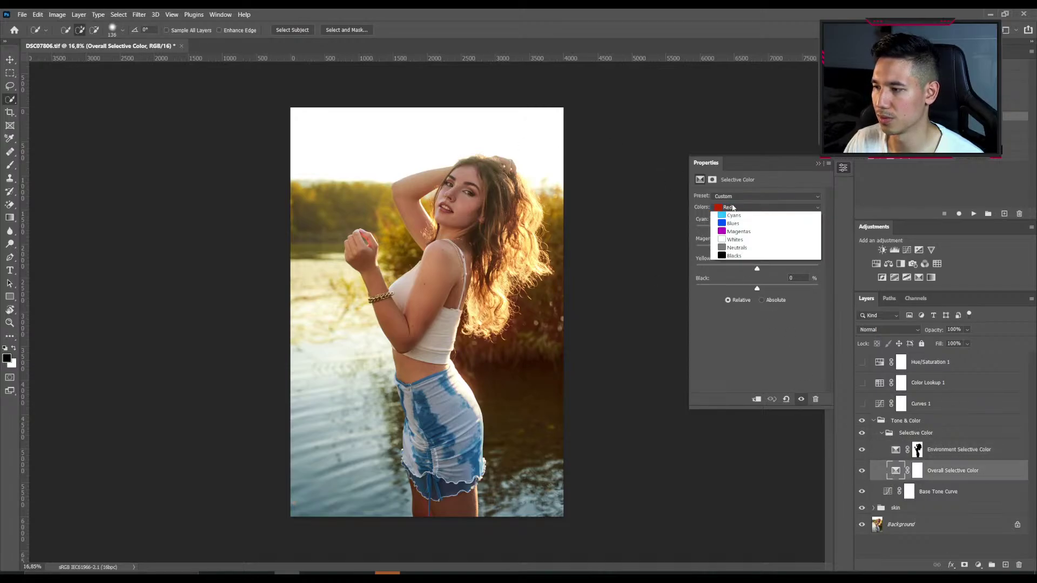
click(732, 223)
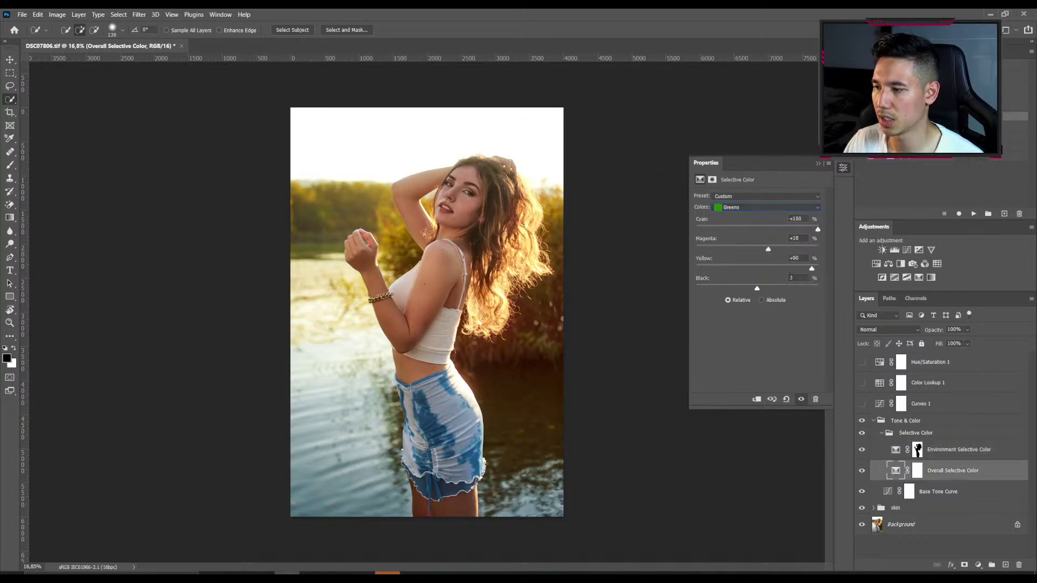
drag(801, 266, 760, 250)
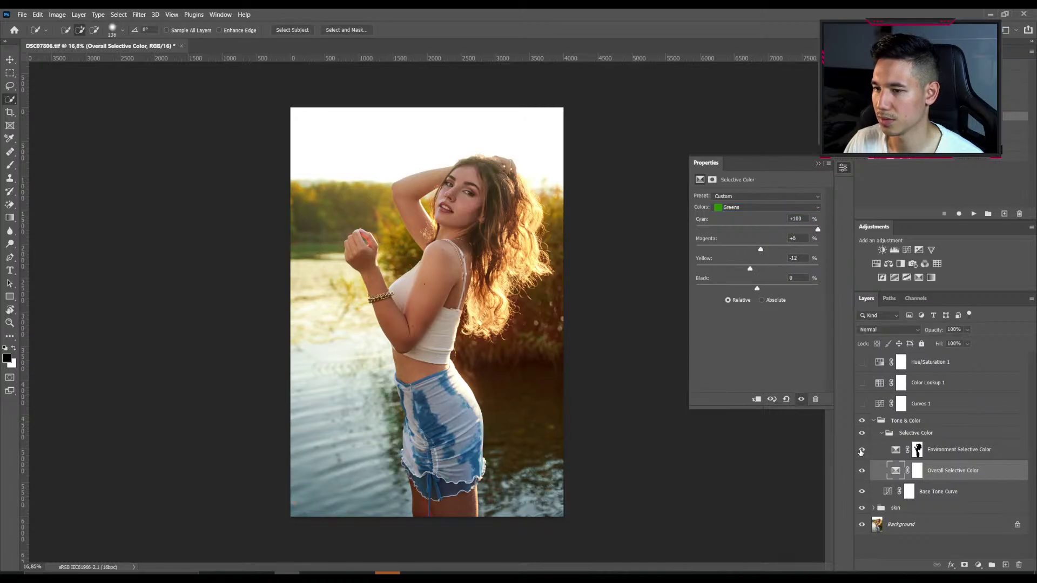
Set the yellows of the Environment Selective Color layer to cyan -42 and yellow +28.
click(889, 454)
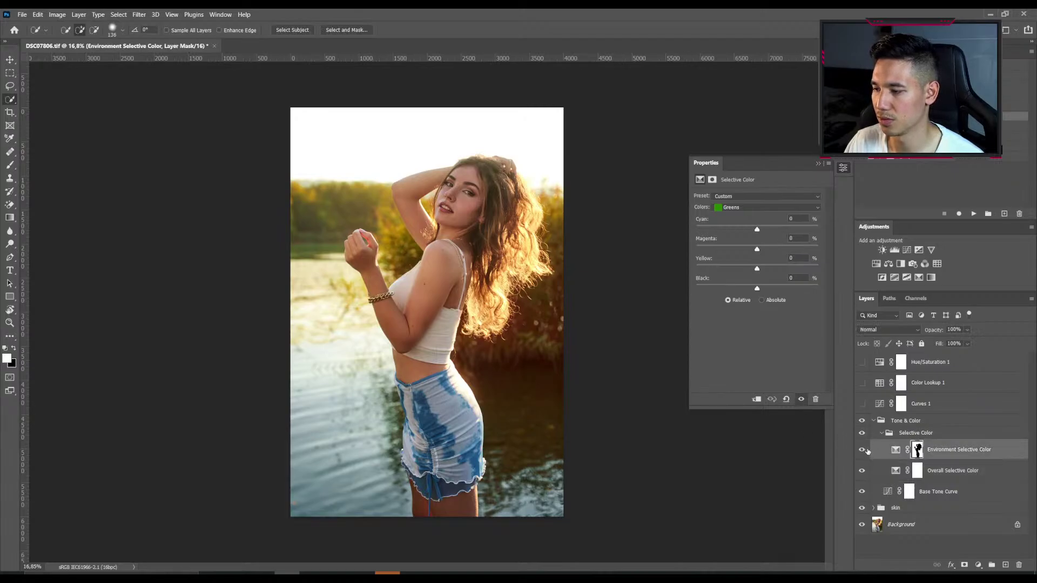
click(896, 449)
click(718, 207)
click(737, 217)
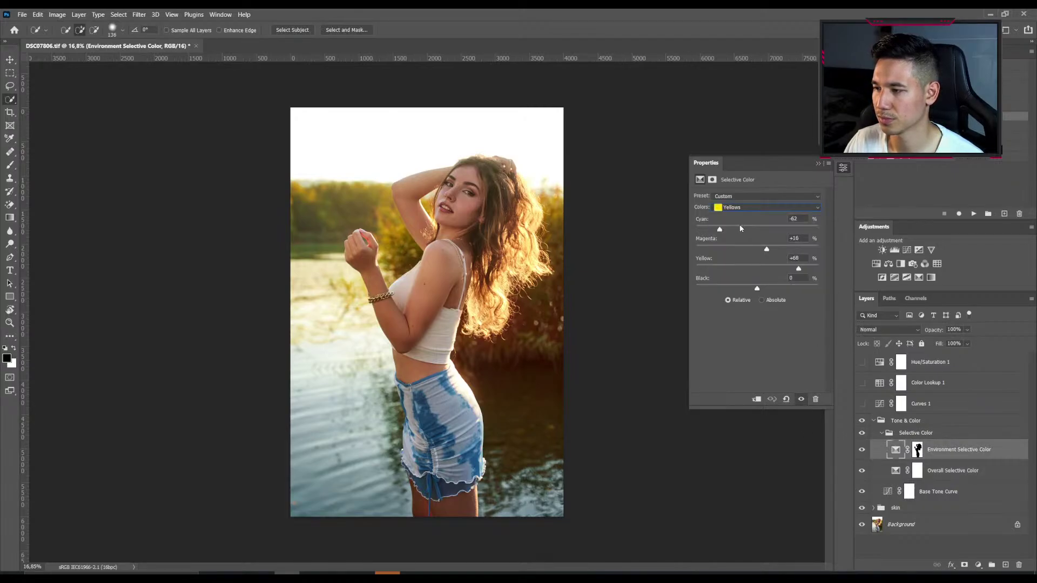
mouse_move(719, 229)
mouse_down()
mouse_move(848, 226)
mouse_move(711, 230)
mouse_up()
drag(798, 269, 696, 268)
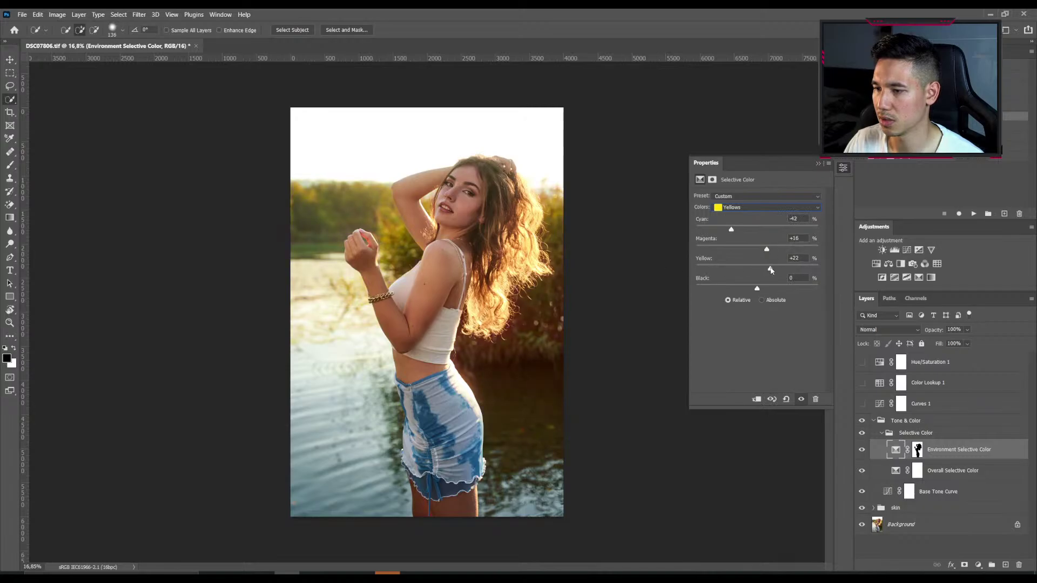
drag(772, 270, 775, 270)
Compare the image with and without the Environment Selective Color layer by toggling its visibility.
click(860, 451)
click(860, 450)
click(860, 451)
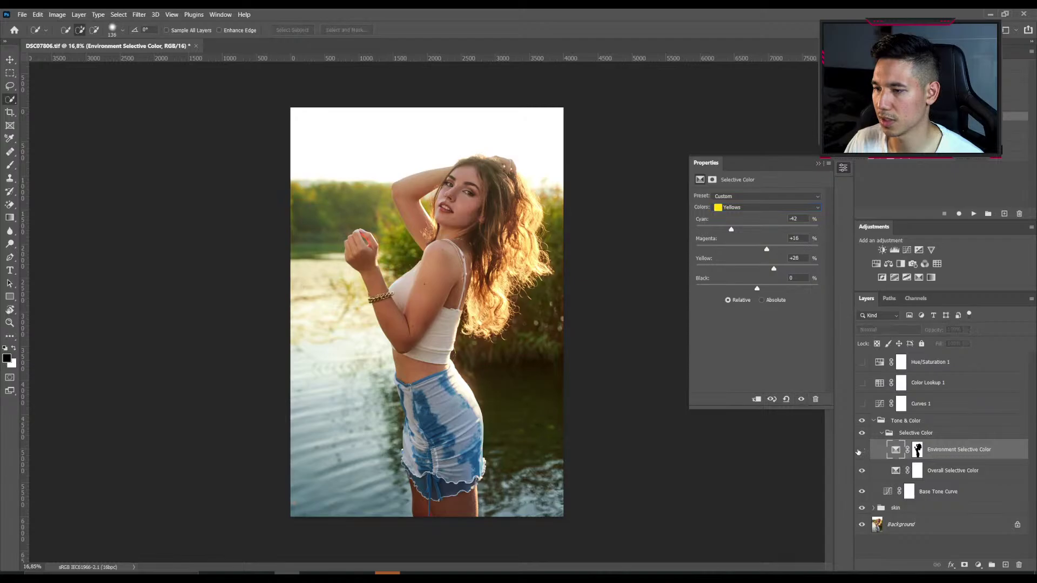
click(859, 450)
click(860, 451)
click(860, 450)
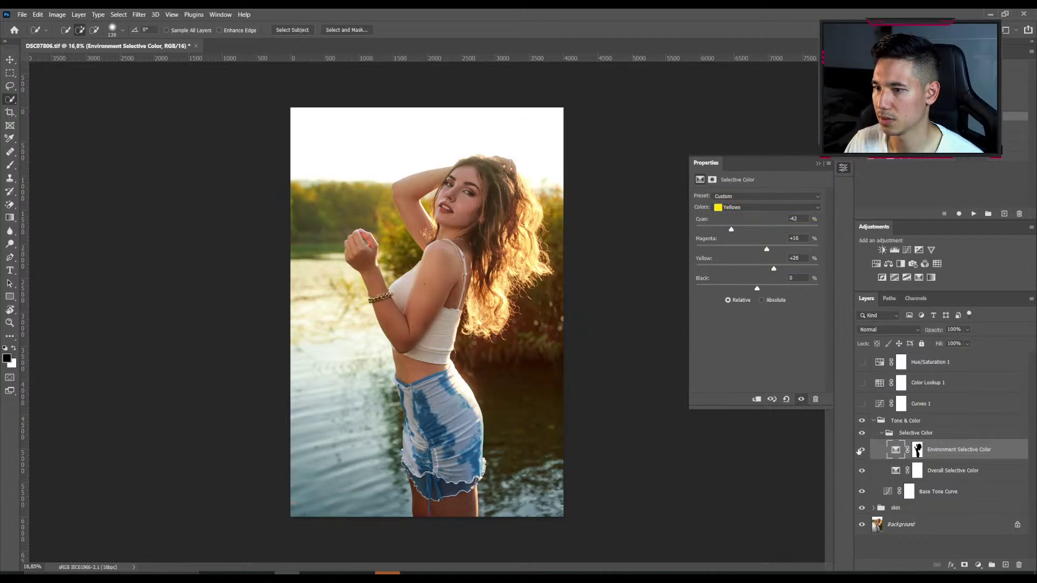
click(860, 451)
click(860, 451)
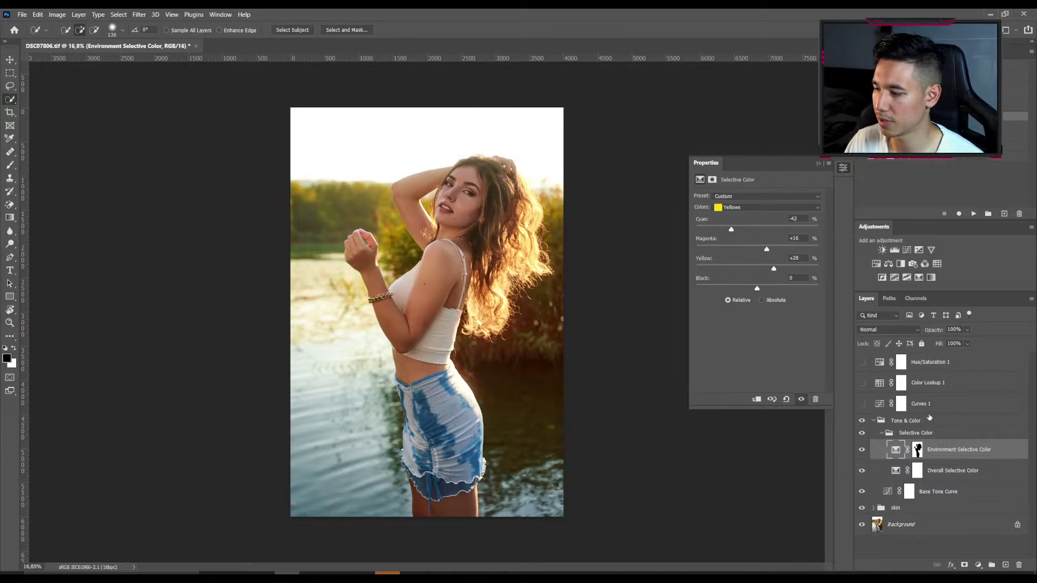
Copy the Environment Selective Color layer's mask onto the Curves 1 layer and make Curves 1 visible.
click(872, 423)
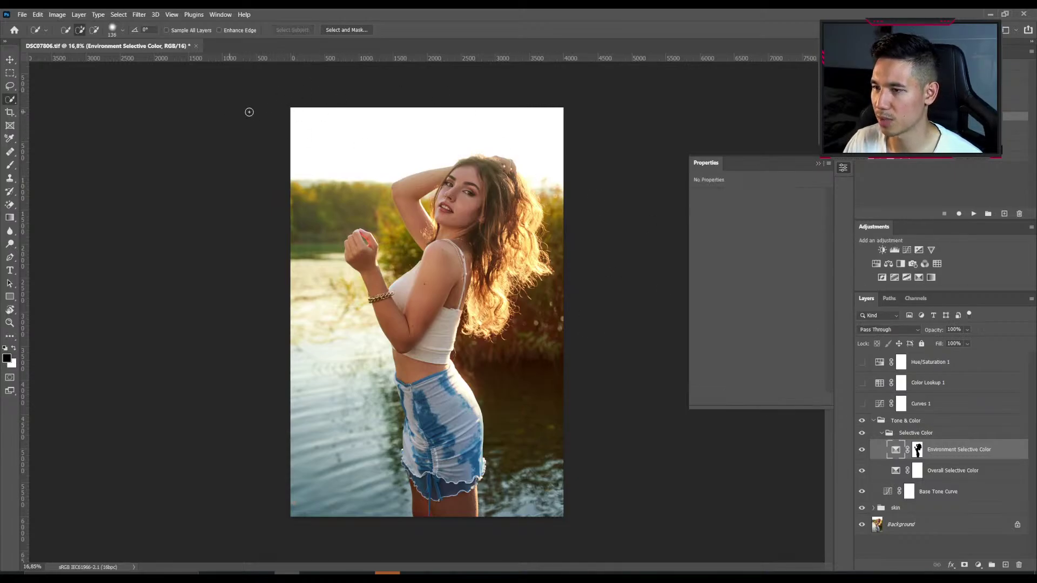
click(873, 421)
click(876, 404)
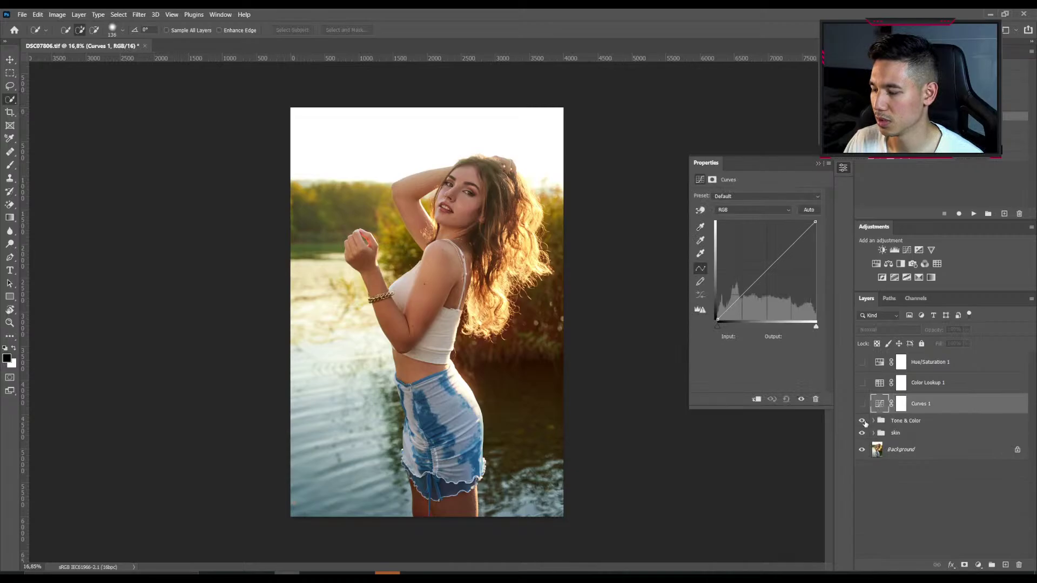
click(873, 421)
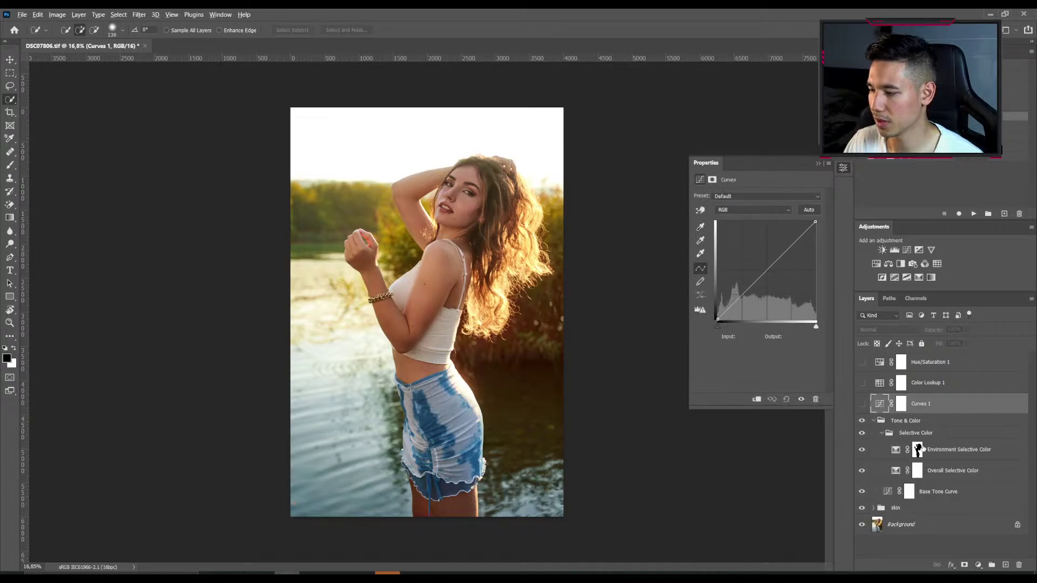
drag(922, 449, 902, 404)
click(878, 404)
click(862, 404)
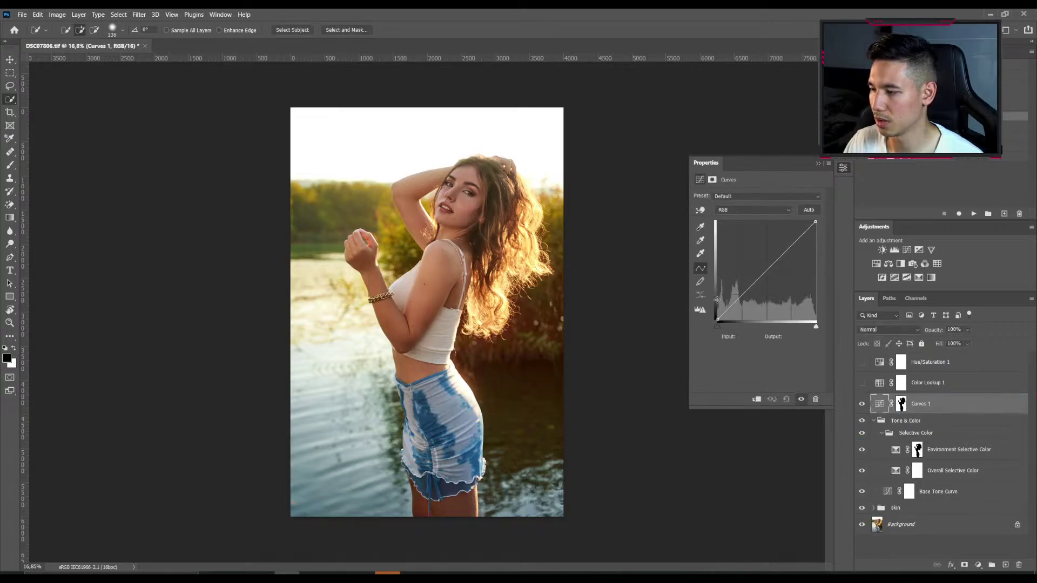
Darken the Curves 1 midtones to input 128, output 111, lift the black point to output 4, and compare before and after.
drag(766, 270, 766, 277)
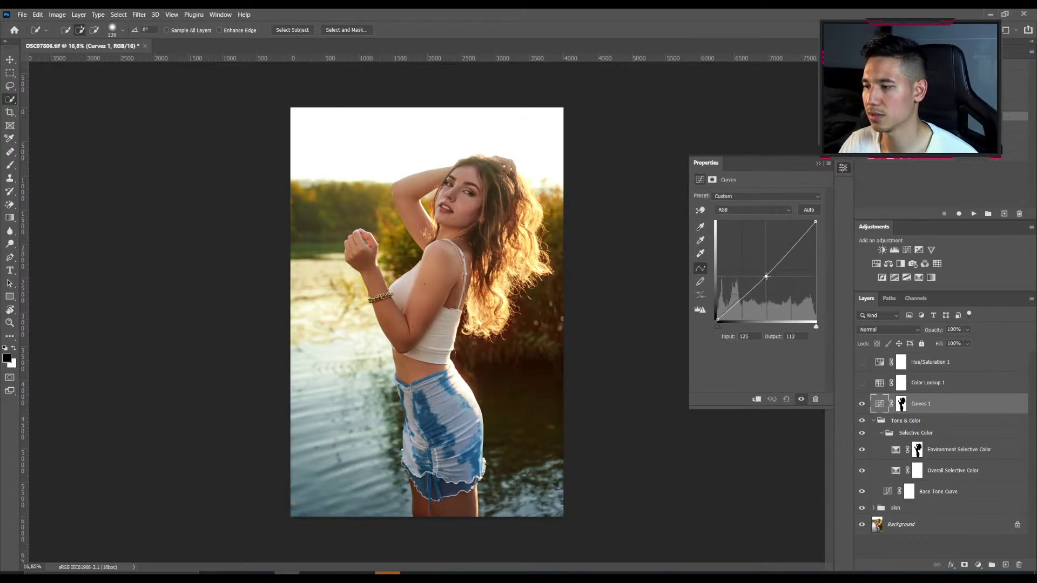
drag(717, 319, 715, 317)
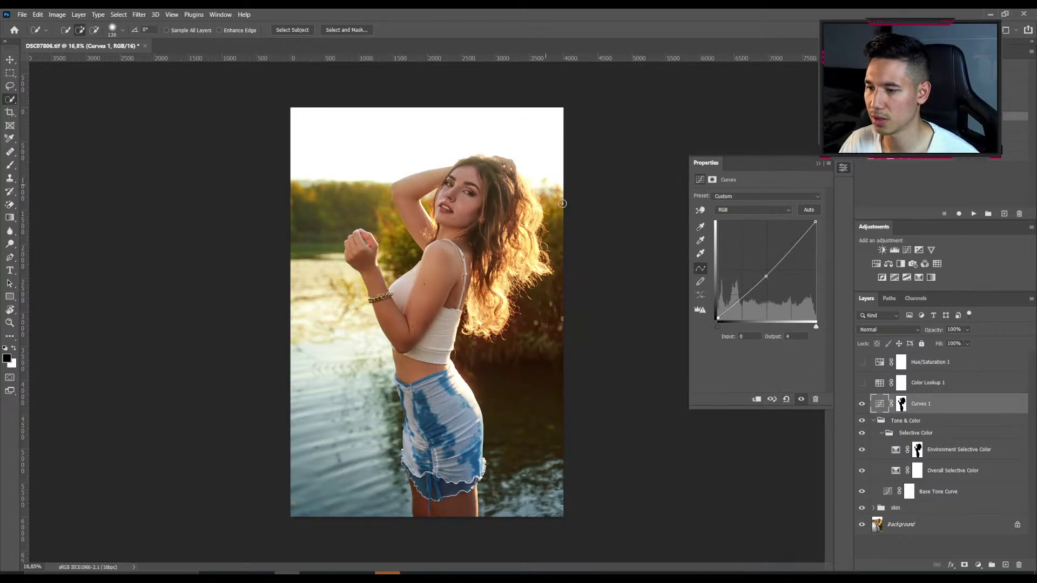
click(766, 276)
drag(766, 277, 766, 277)
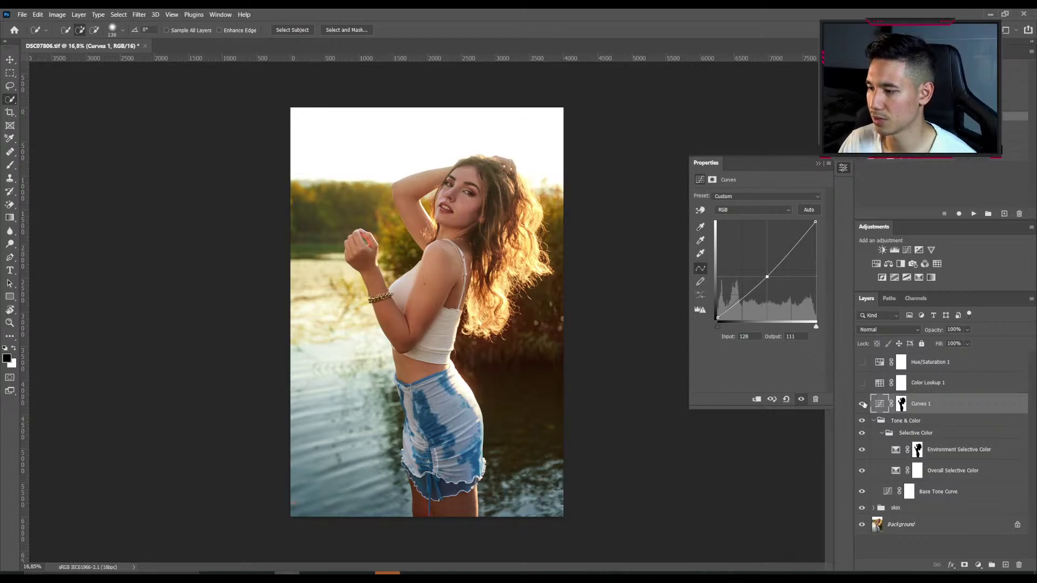
click(862, 404)
click(863, 403)
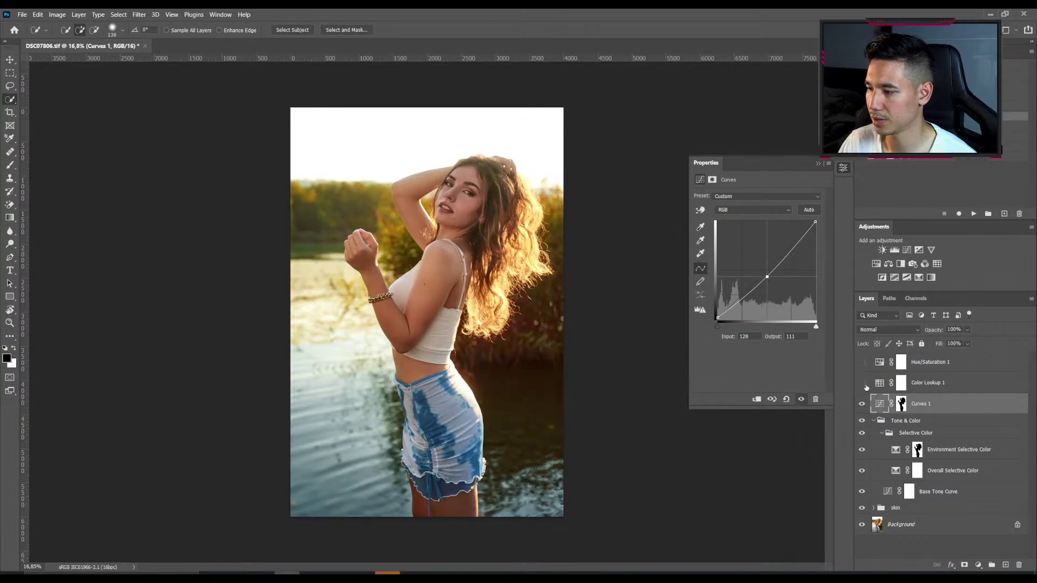
Show the Hue/Saturation 1 and Color Lookup 1 layers and prepare a 100% flow brush on the Hue/Saturation 1 mask.
click(865, 365)
click(862, 383)
click(879, 362)
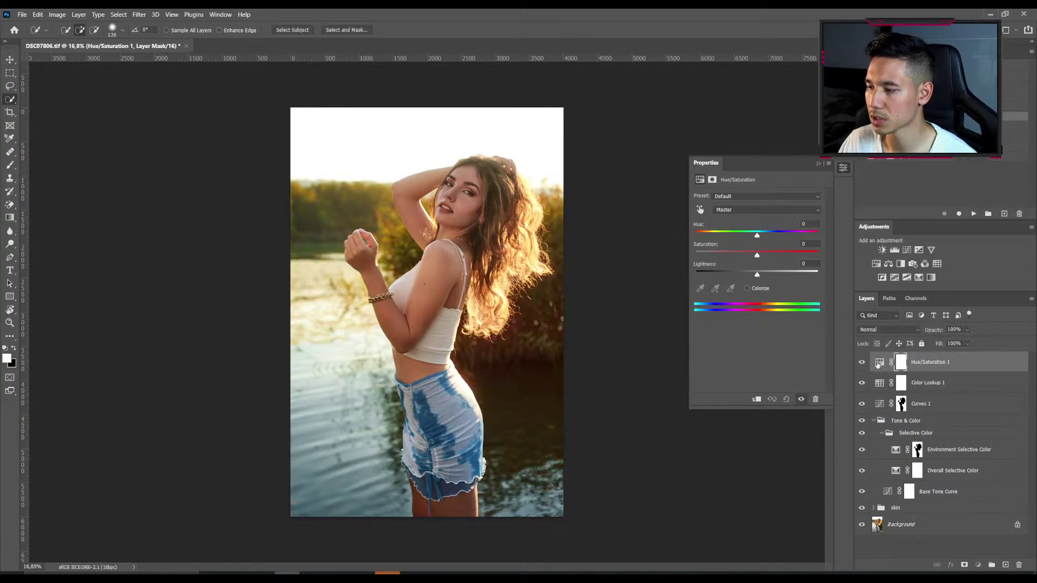
scroll(468, 175, up, 3)
scroll(469, 175, up, 3)
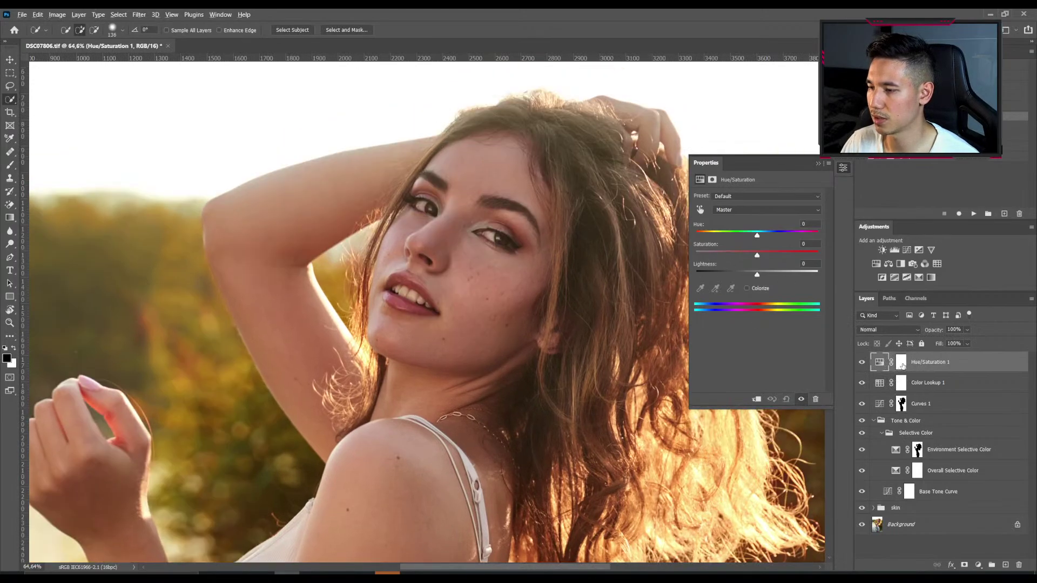
click(901, 361)
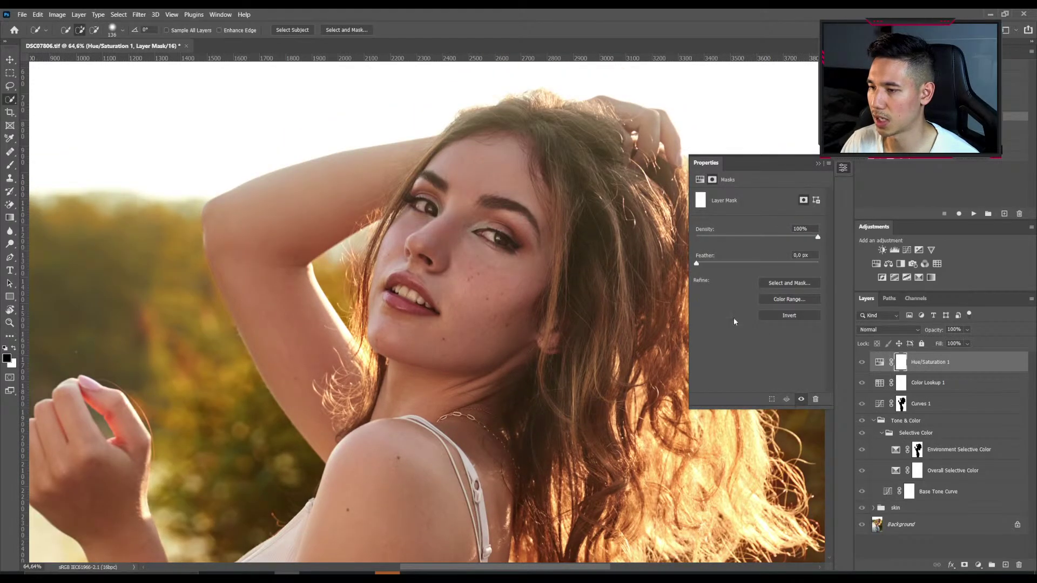
scroll(470, 114, up, 2)
key(b)
drag(400, 173, 390, 173)
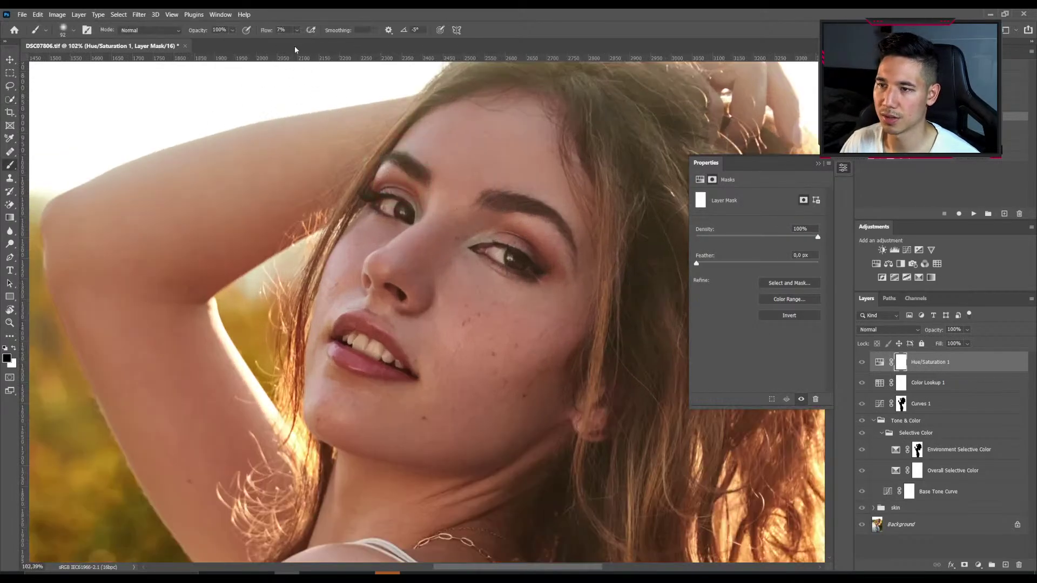
drag(272, 31, 388, 31)
Paint both eyes on the Hue/Saturation 1 mask, invert the mask to isolate them, and try a lower saturation.
scroll(256, 287, down, 3)
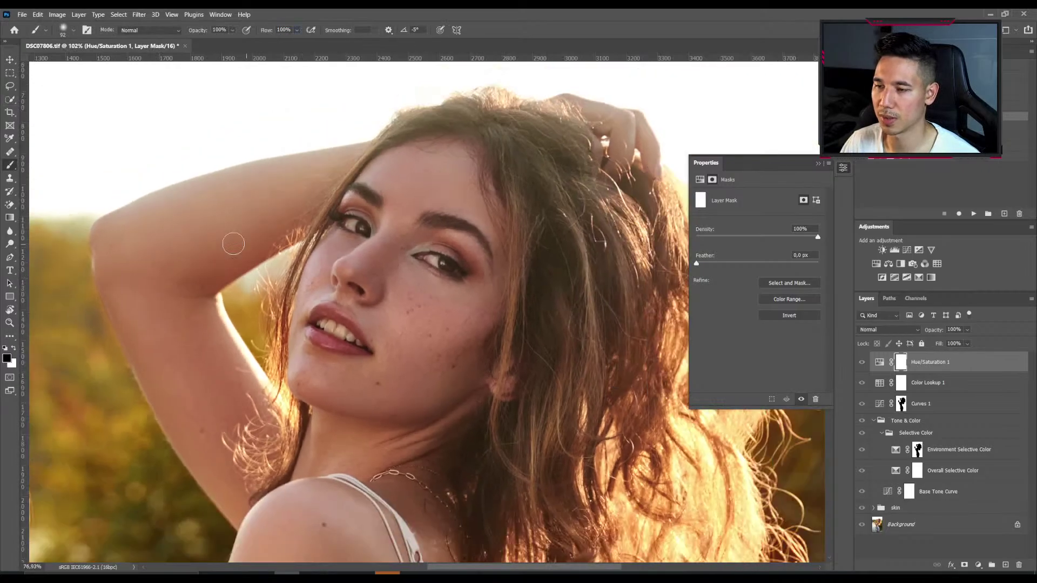
scroll(500, 235, down, 1)
drag(400, 225, 393, 287)
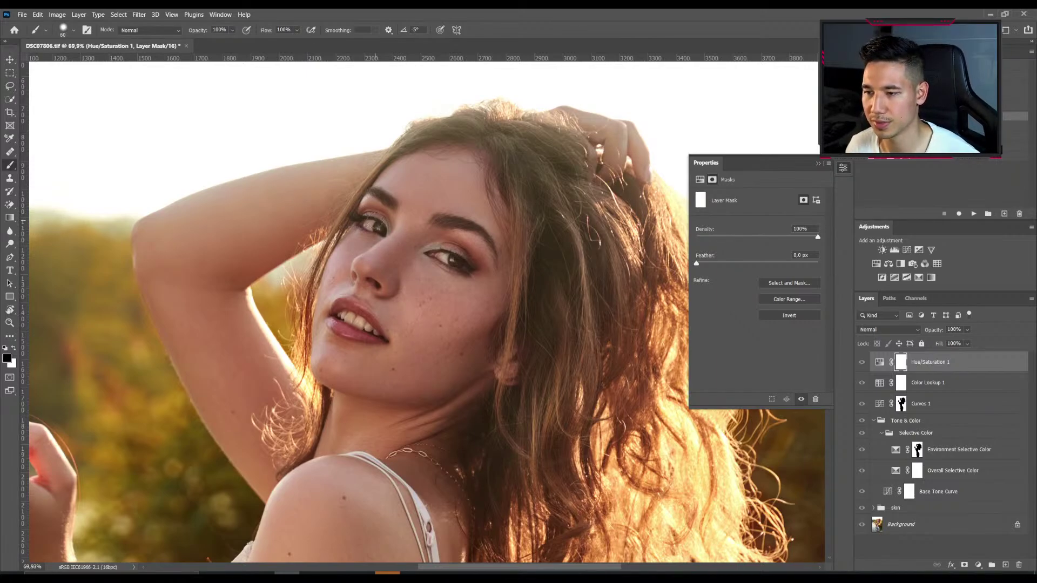
drag(365, 220, 370, 238)
mouse_move(449, 254)
mouse_down()
mouse_move(456, 265)
mouse_move(437, 259)
mouse_up()
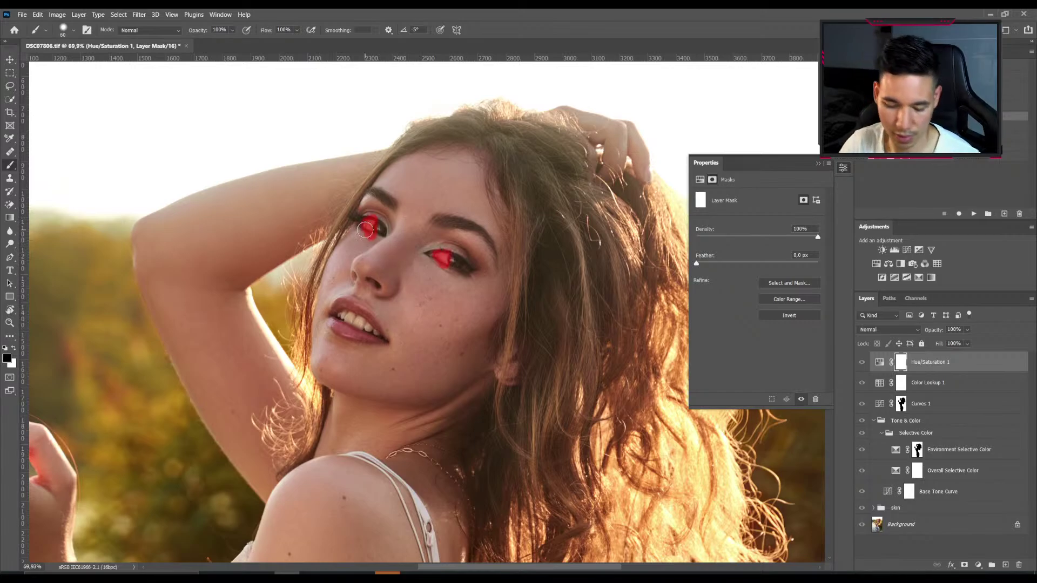
key(ctrl+i)
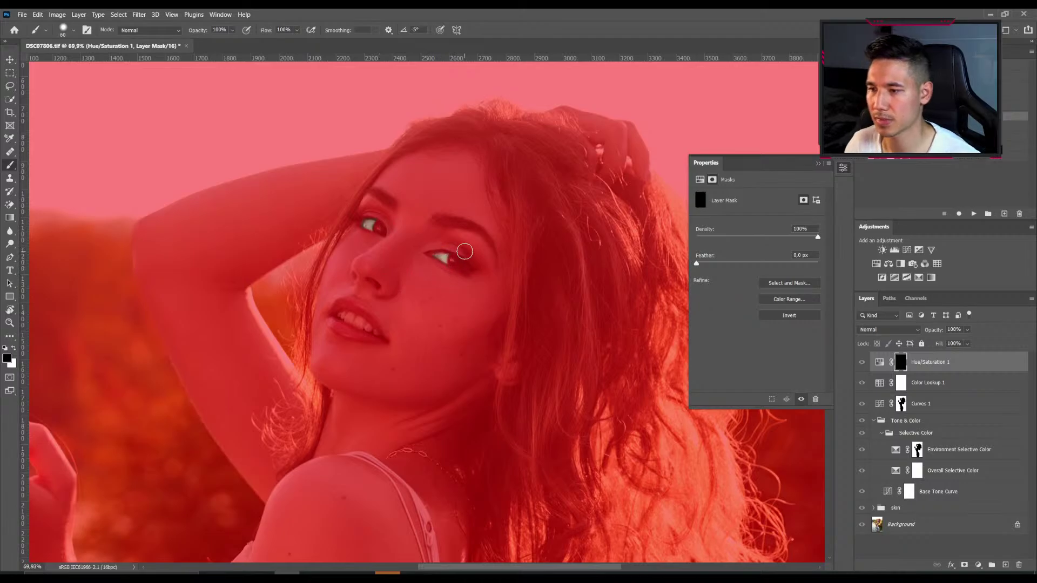
click(877, 363)
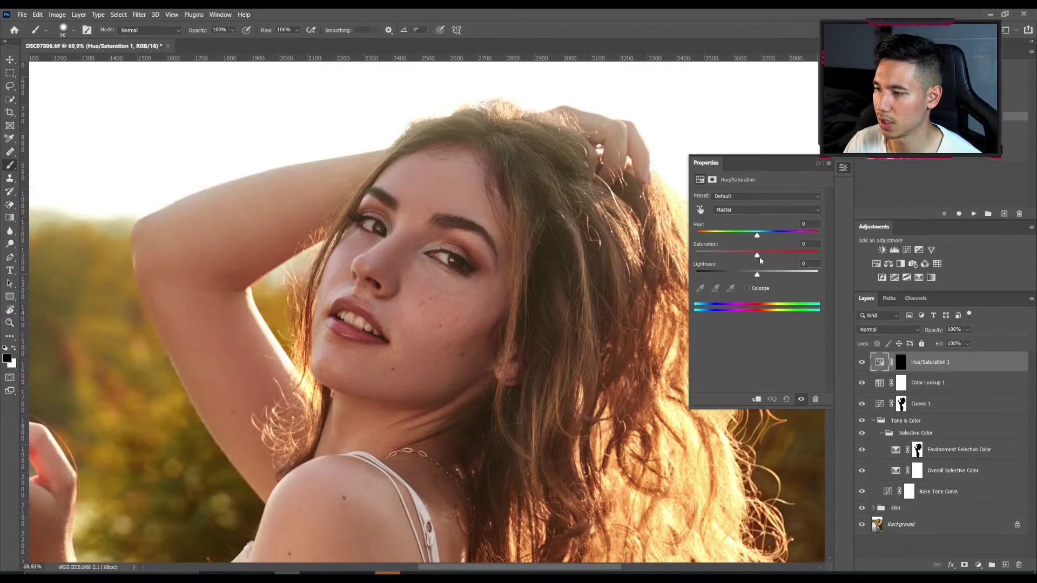
drag(758, 257, 740, 257)
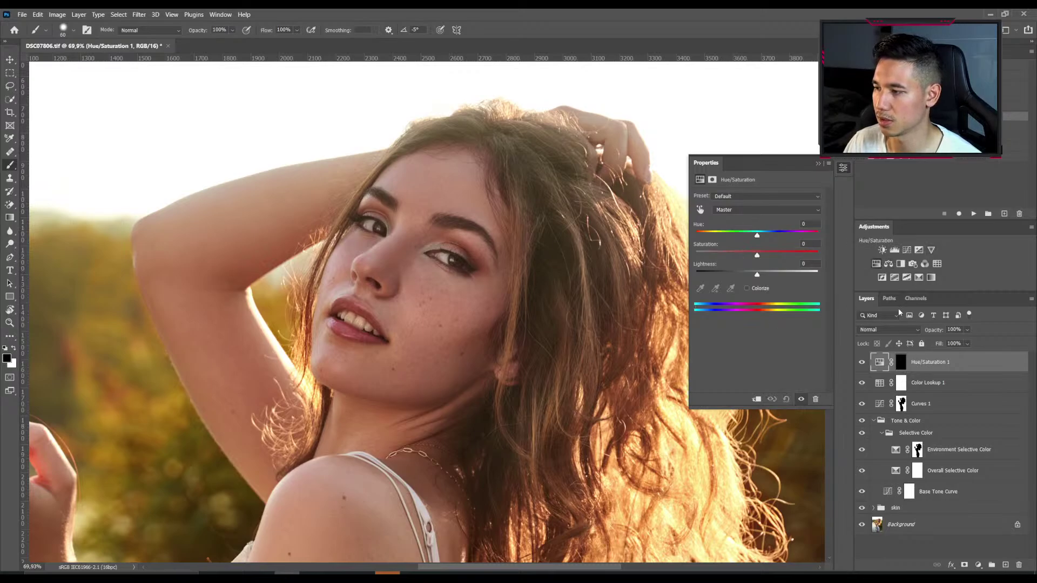
Add a second Hue/Saturation layer, paint over the teeth on its mask, and invert the mask.
click(876, 264)
click(901, 364)
key(x)
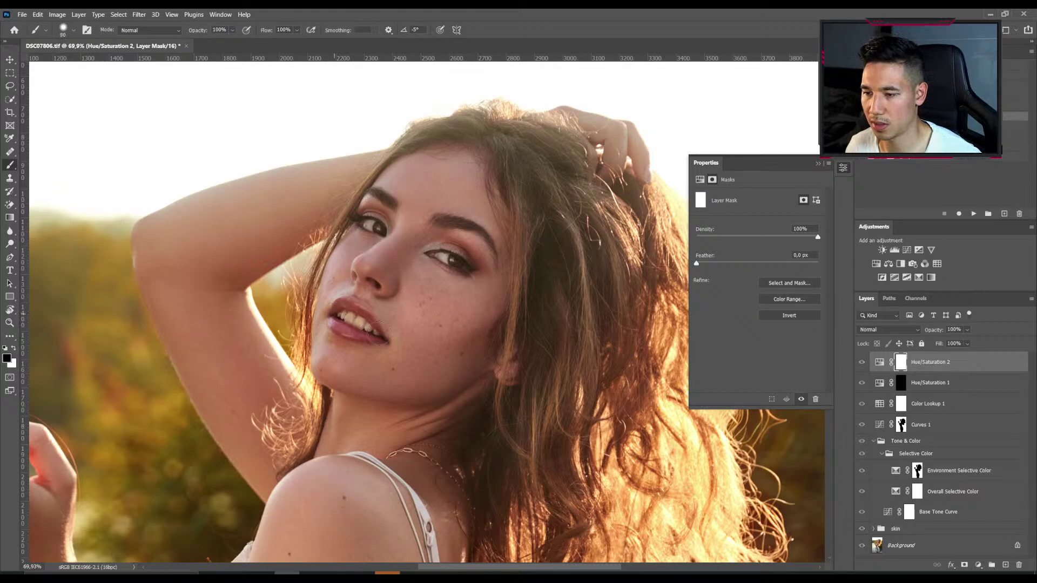
drag(384, 330, 341, 313)
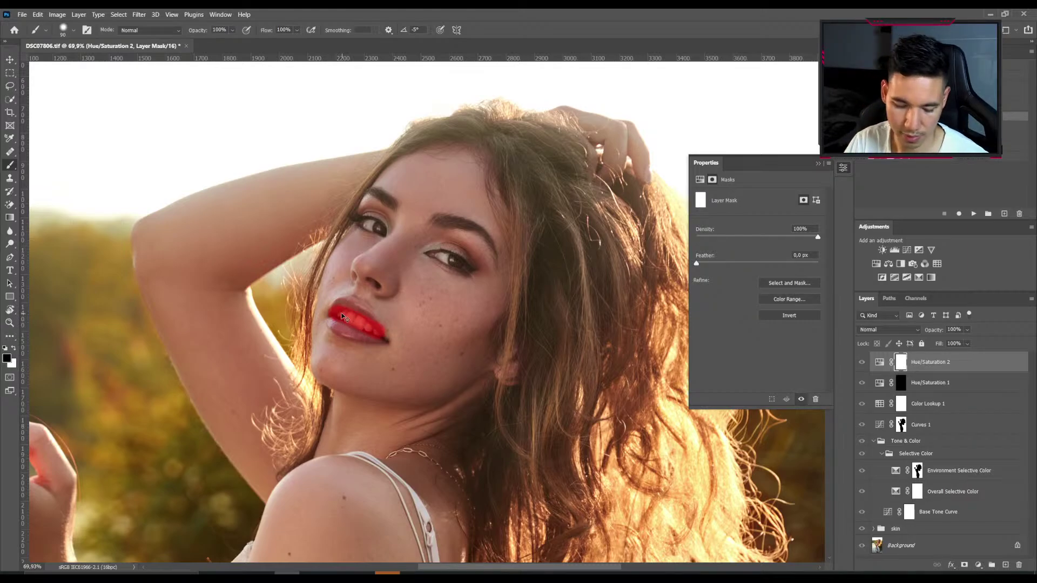
key(ctrl+i)
Clean up the Hue/Saturation 2 mask around the lips with black, reducing the brush size to 25, leaving only the teeth exposed.
scroll(374, 304, up, 3)
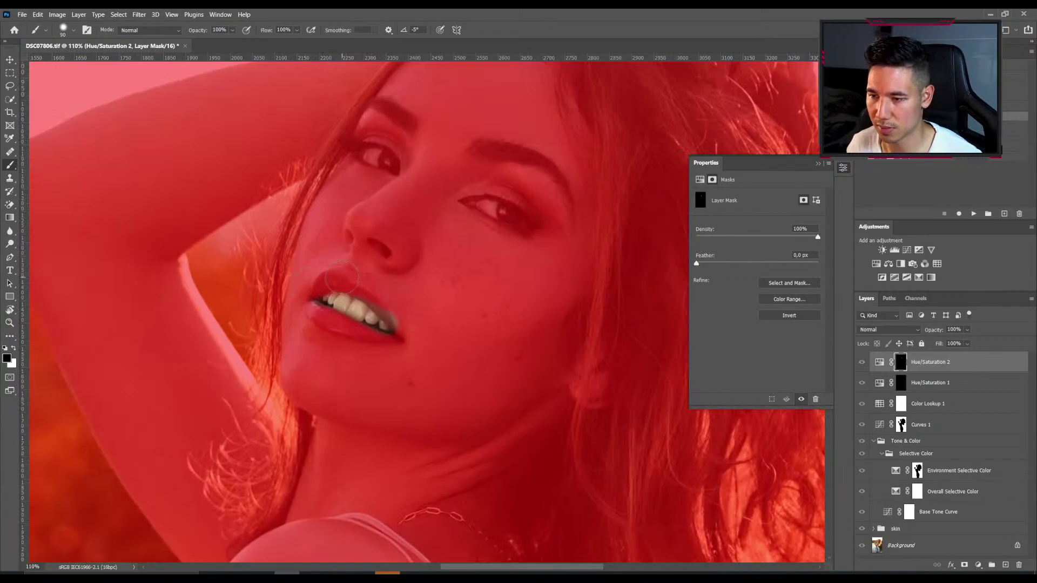
key(bracketleft)
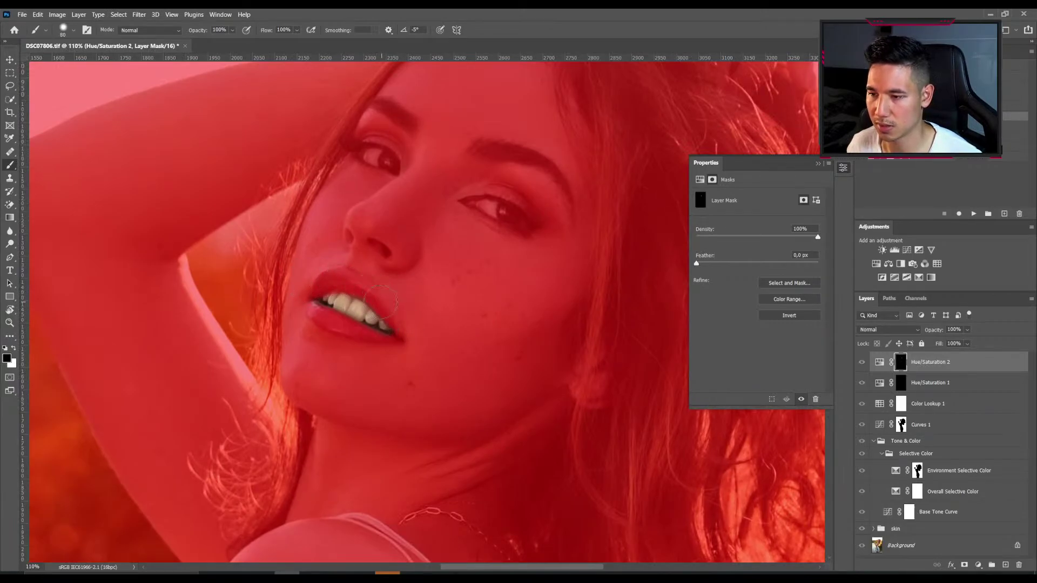
key(bracketleft)
key(bracketleft)
key(bracketleft)
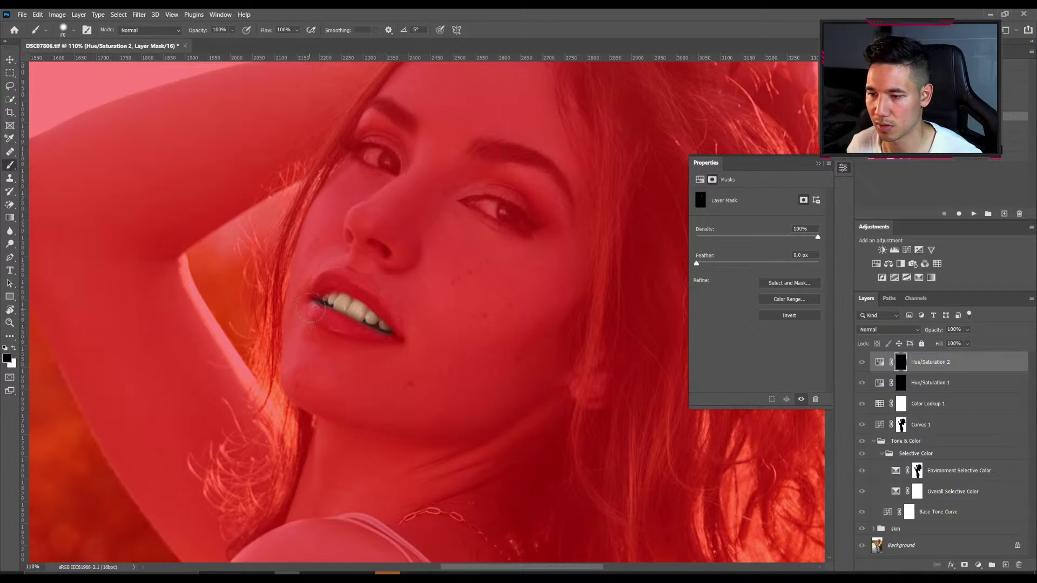
key(bracketleft)
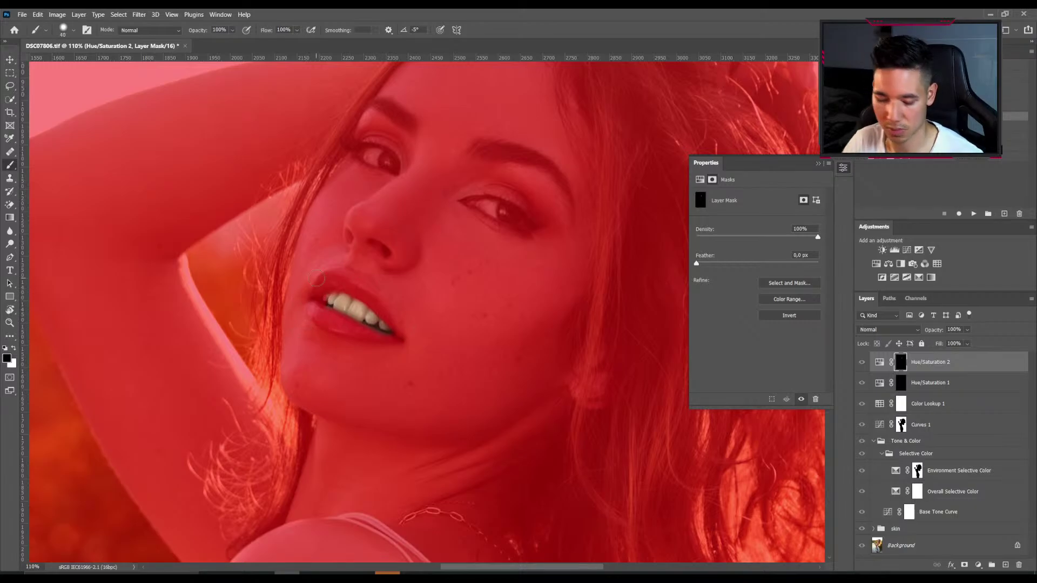
key(bracketleft)
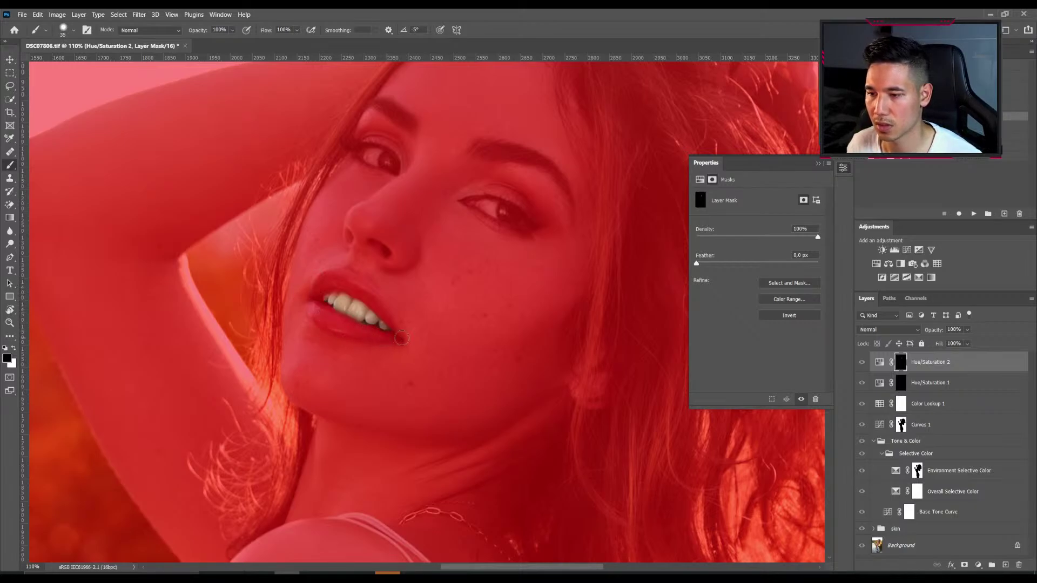
Set the Hue/Saturation 2 layer's saturation to -32 to whiten the teeth, and compare before and after.
click(879, 362)
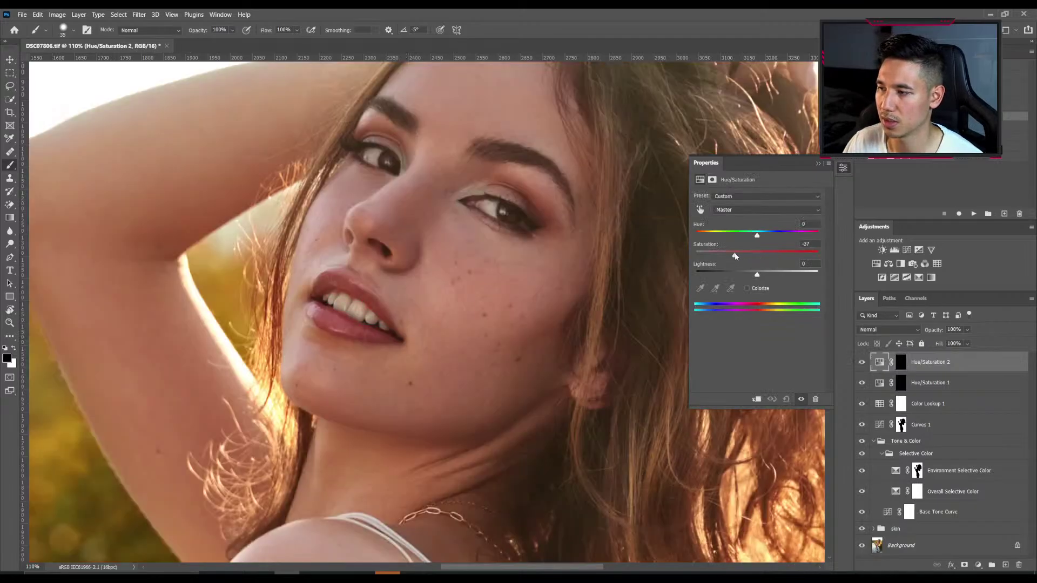
drag(735, 256, 737, 256)
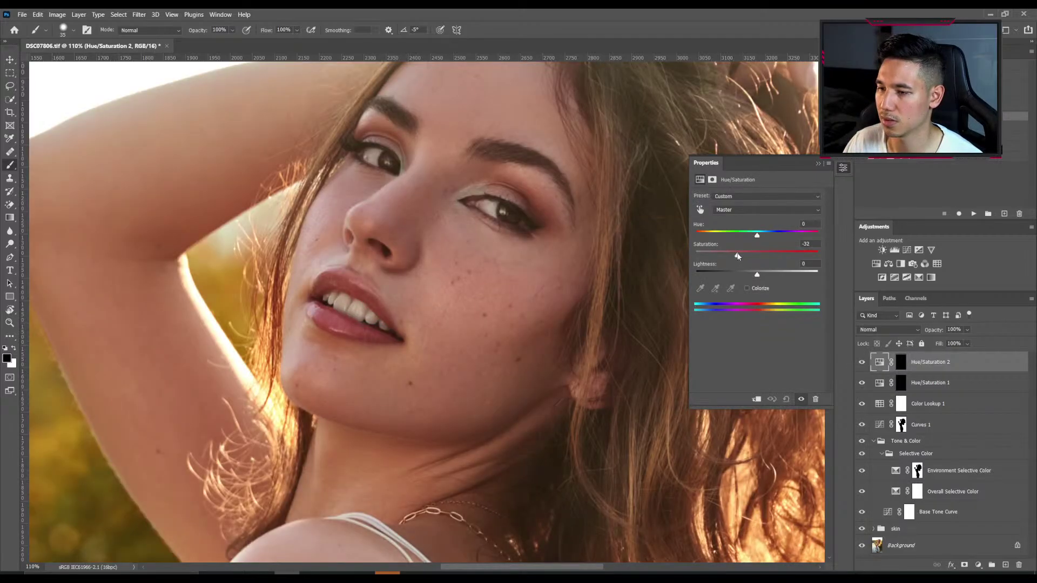
click(862, 362)
click(861, 361)
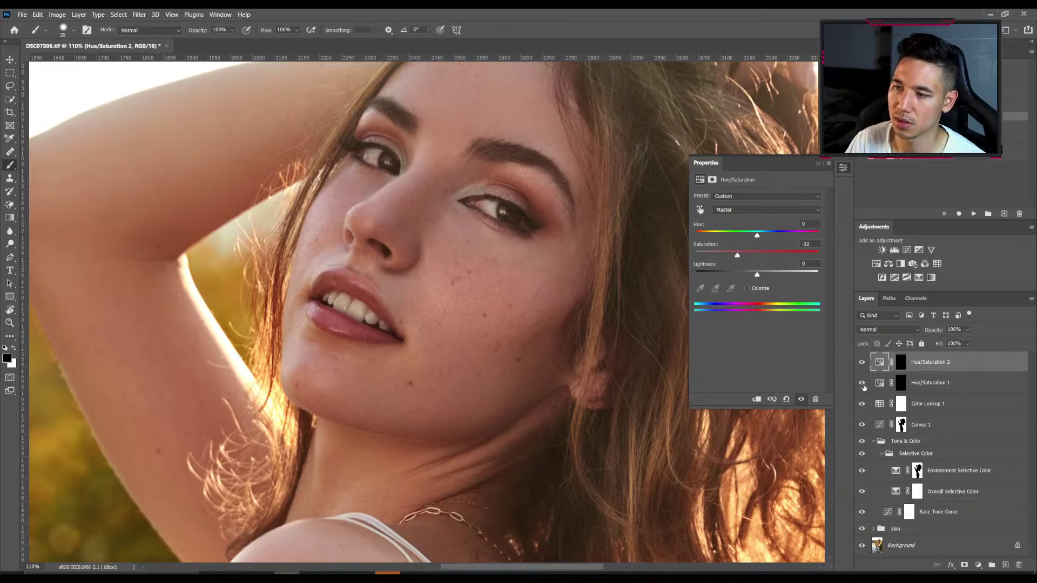
Save the TIFF with no image compression and ZIP layer compression.
key(ctrl+0)
key(ctrl+s)
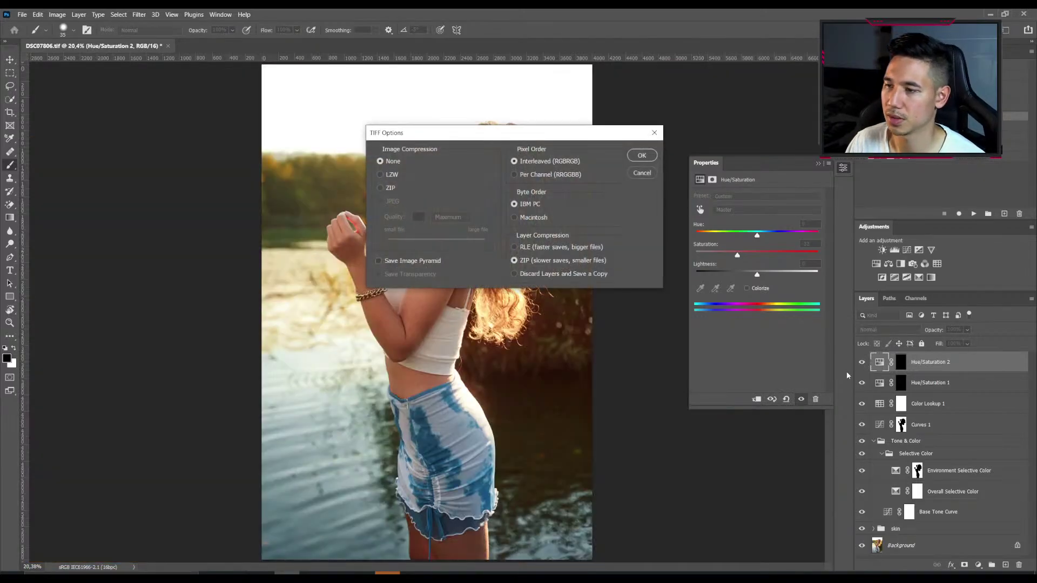
click(641, 156)
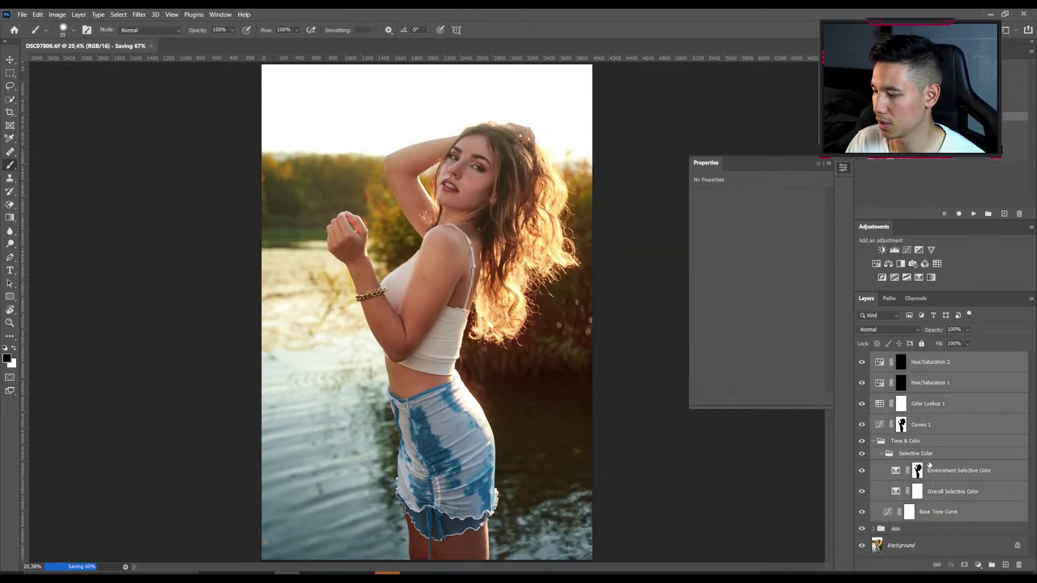
Group all the adjustment layers and the Tone & Color group above the skin group, and name the new group color.
key(ctrl+g)
double_click(897, 358)
text(c)
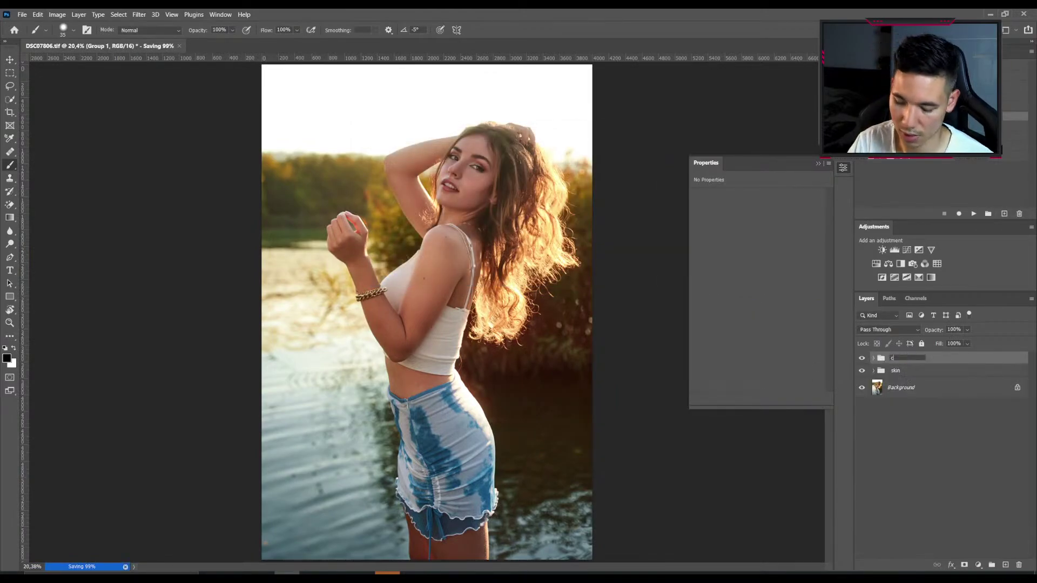
text(olor)
key(Return)
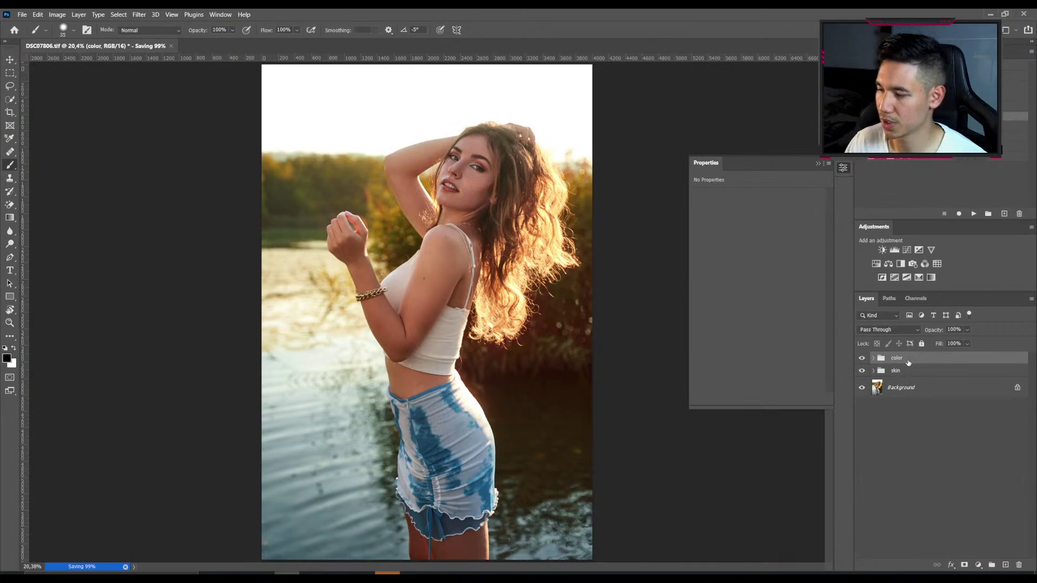
Compare the image with and without the color group, then against the background layer alone.
click(863, 359)
click(862, 359)
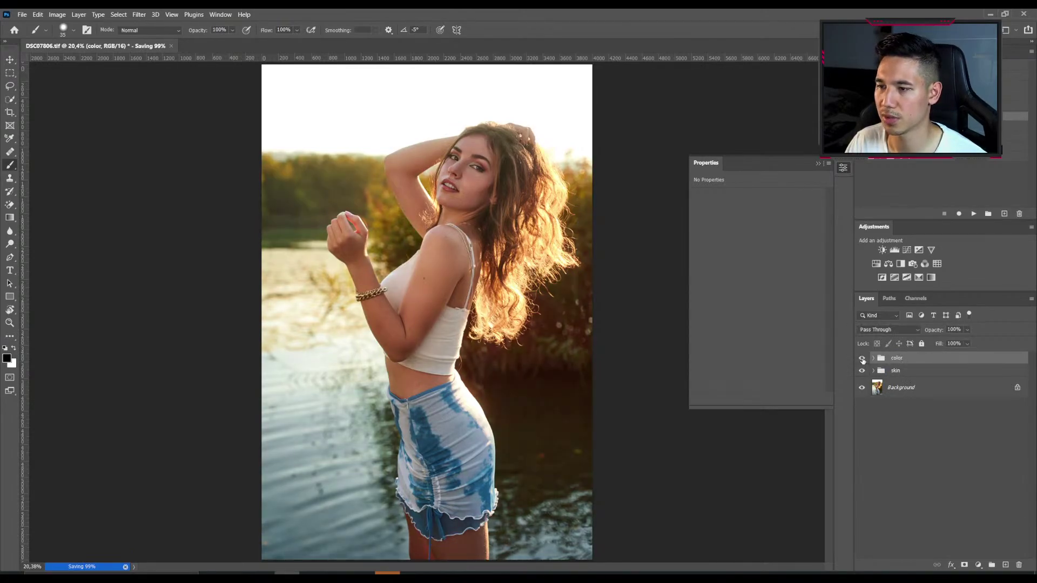
click(862, 358)
click(863, 358)
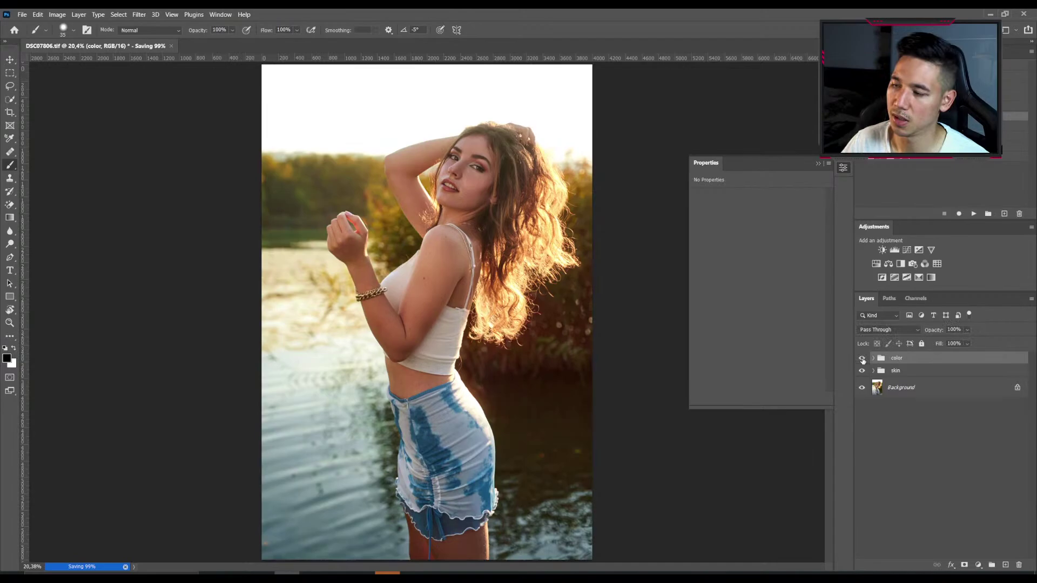
alt+click(862, 389)
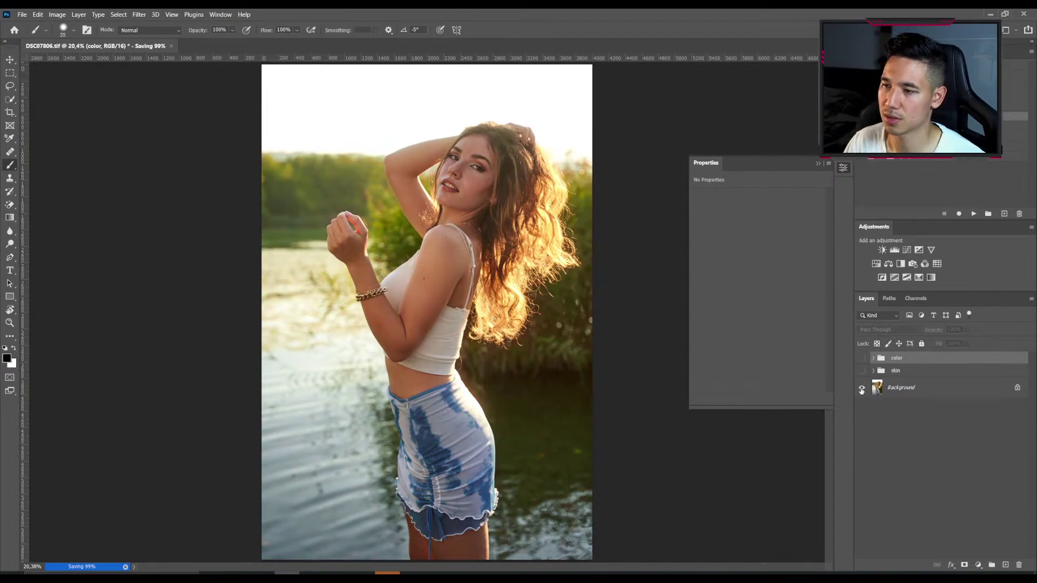
alt+click(862, 388)
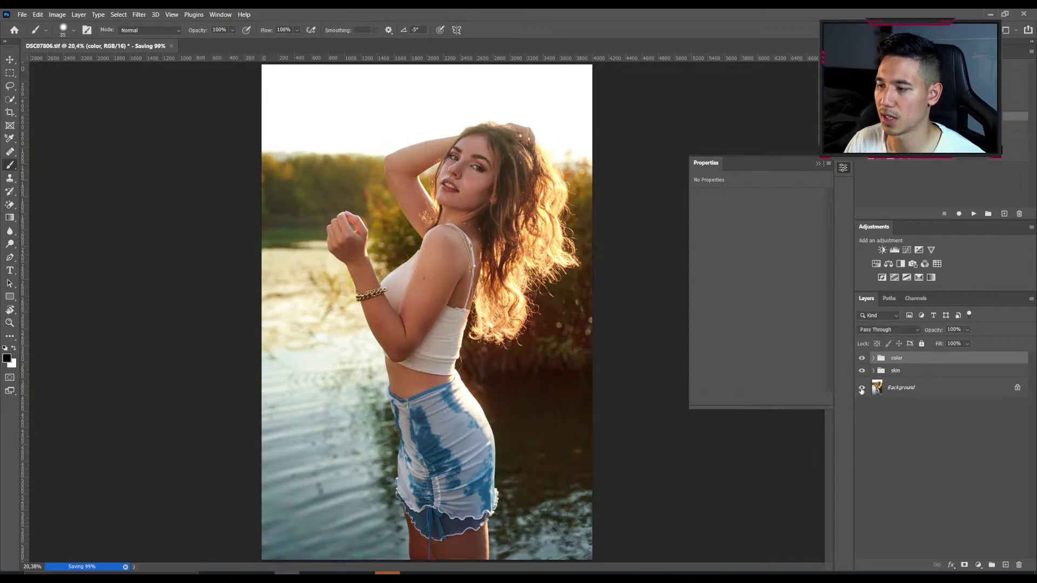
alt+click(862, 389)
alt+click(862, 388)
Show the TIFF's folder in File Explorer and open the original DSC07806.ARW from it through Camera Raw into Photoshop.
right_click(76, 45)
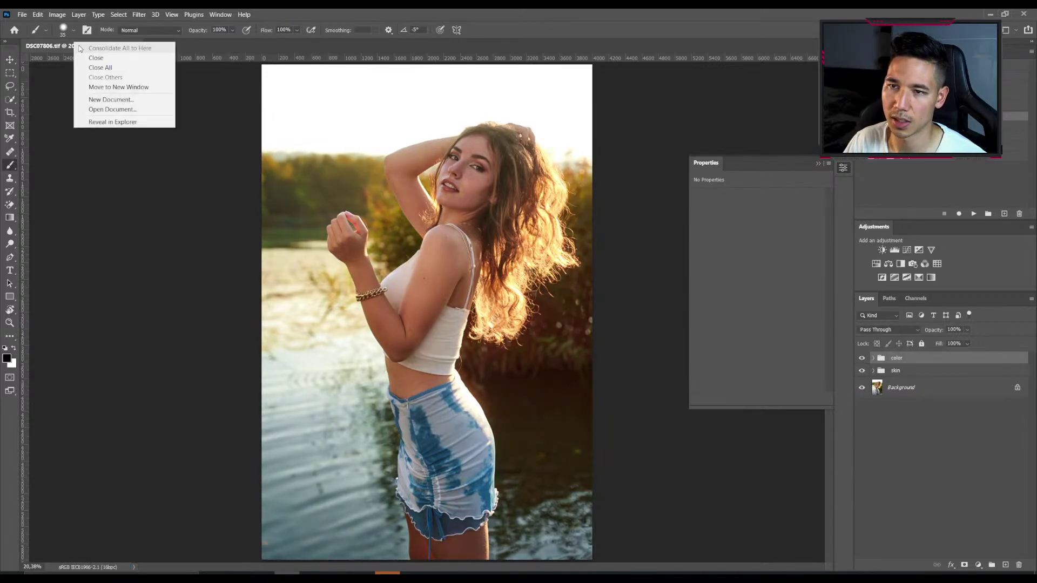
click(112, 121)
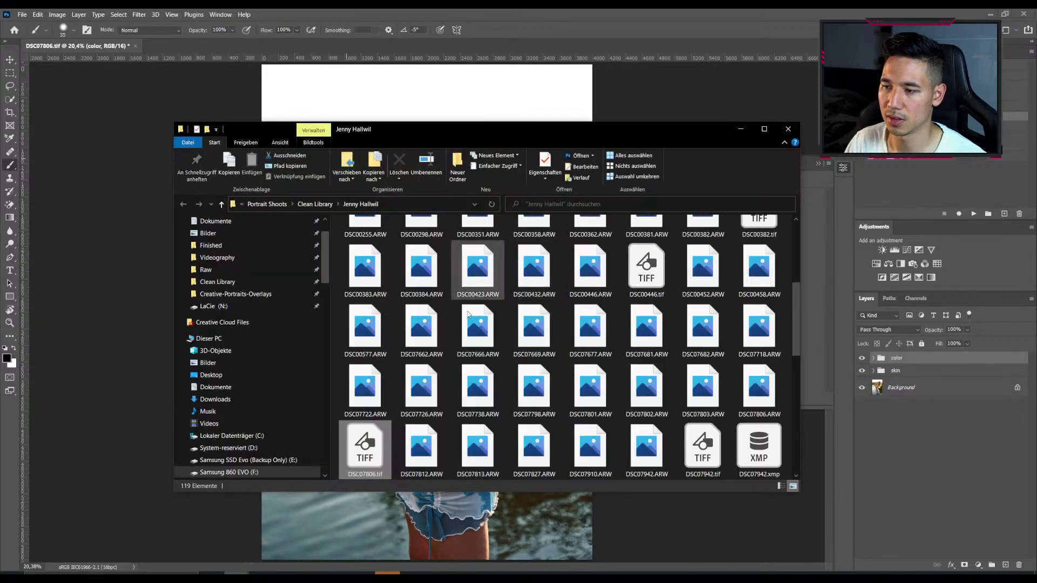
click(753, 396)
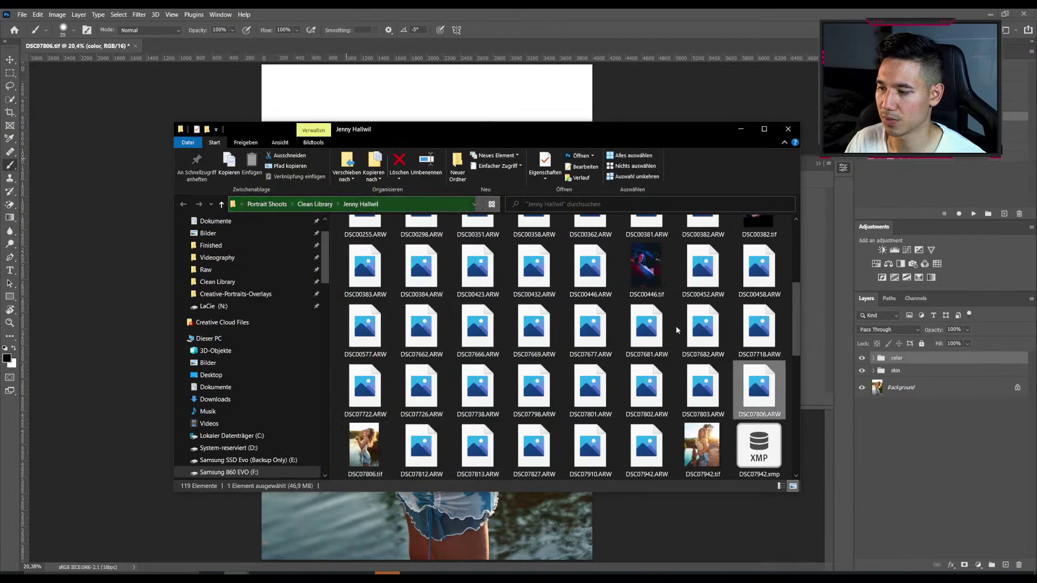
click(607, 36)
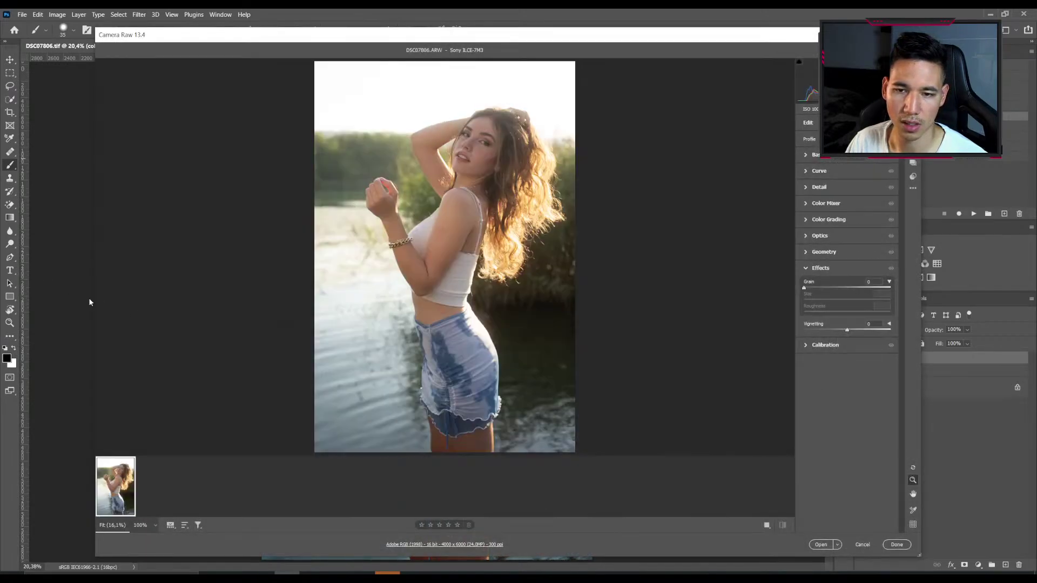
key(Return)
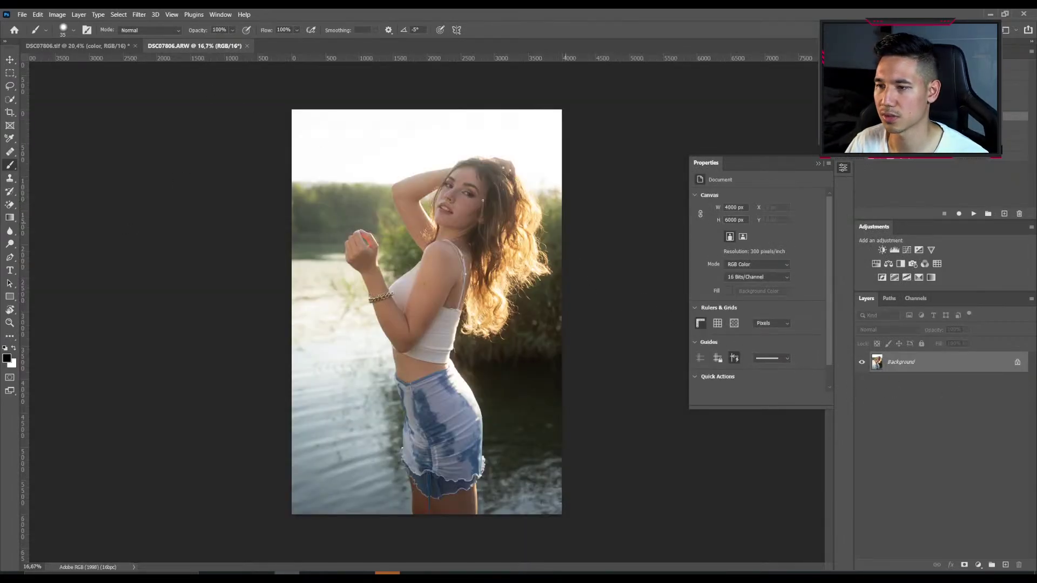
Copy the entire raw image into DSC07806.tif as a new layer, closing the raw document without saving.
key(ctrl+a)
key(ctrl+w)
key(n)
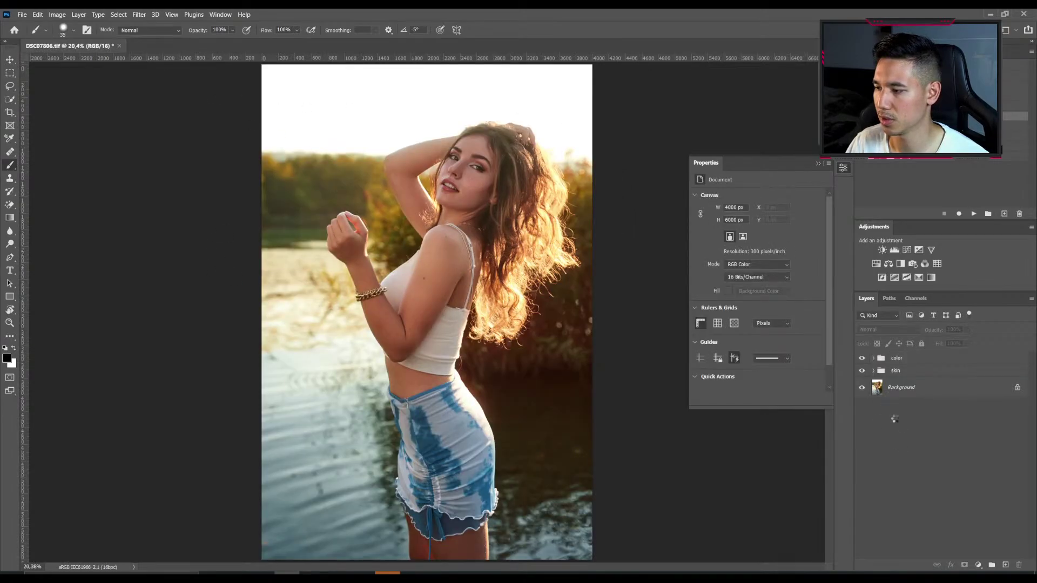
key(ctrl+v)
Unlock the background layer, rename the pasted raw layer to SOOC, and move it to the bottom of the layer stack.
drag(908, 369, 915, 405)
click(1017, 408)
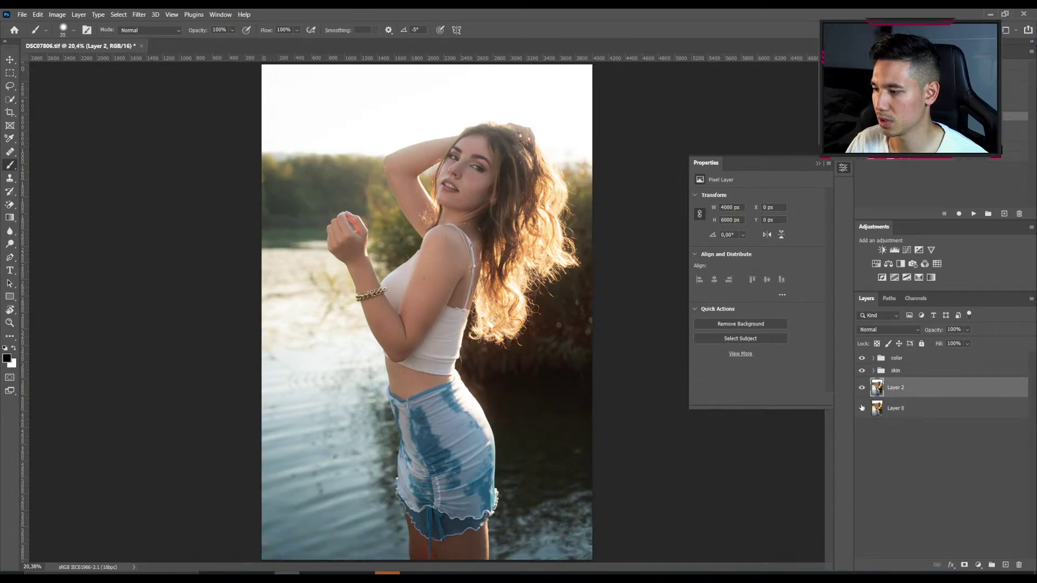
double_click(893, 391)
text(SOOC)
key(Return)
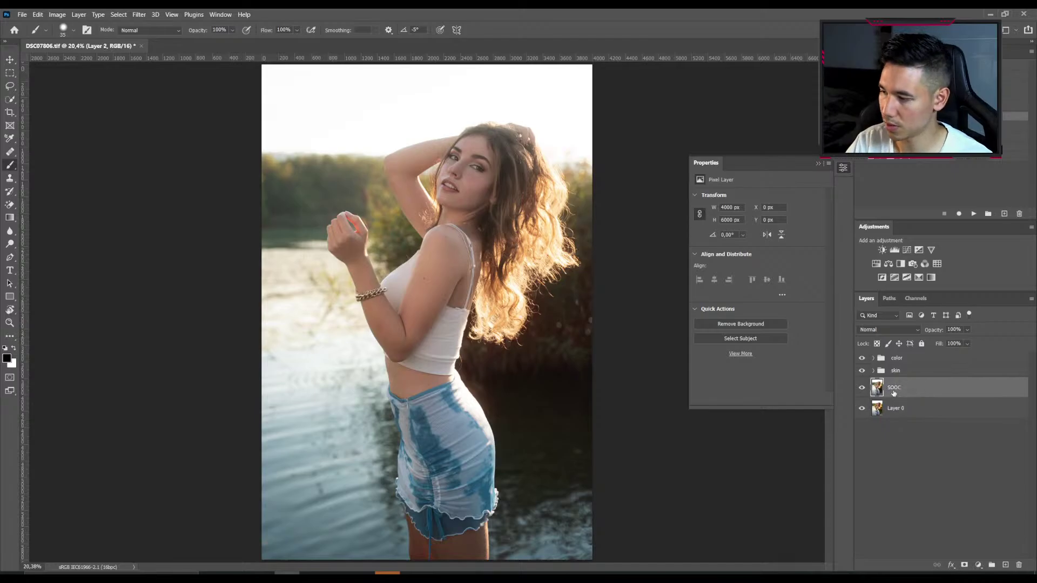
drag(894, 393, 937, 416)
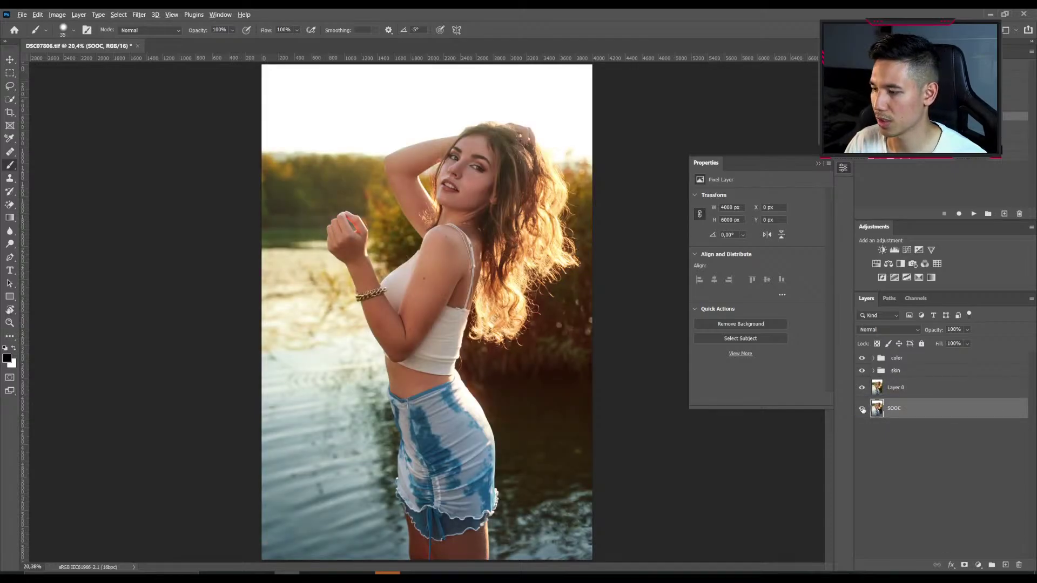
Compare the SOOC layer with the edit by toggling Layer 0, skin and color, leaving all of them shown.
alt+click(862, 410)
alt+click(862, 409)
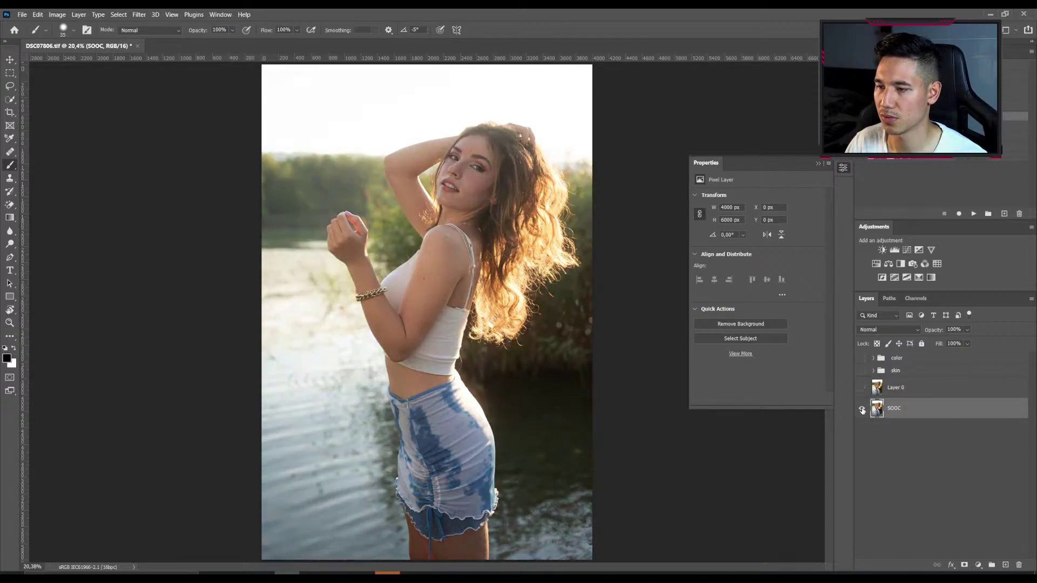
alt+click(862, 410)
click(862, 362)
click(862, 370)
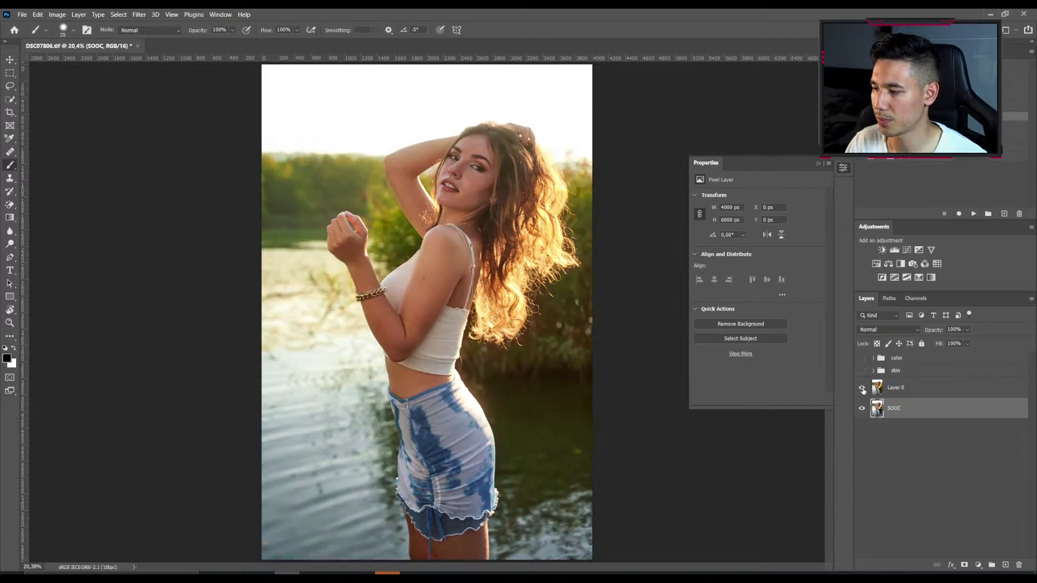
click(862, 387)
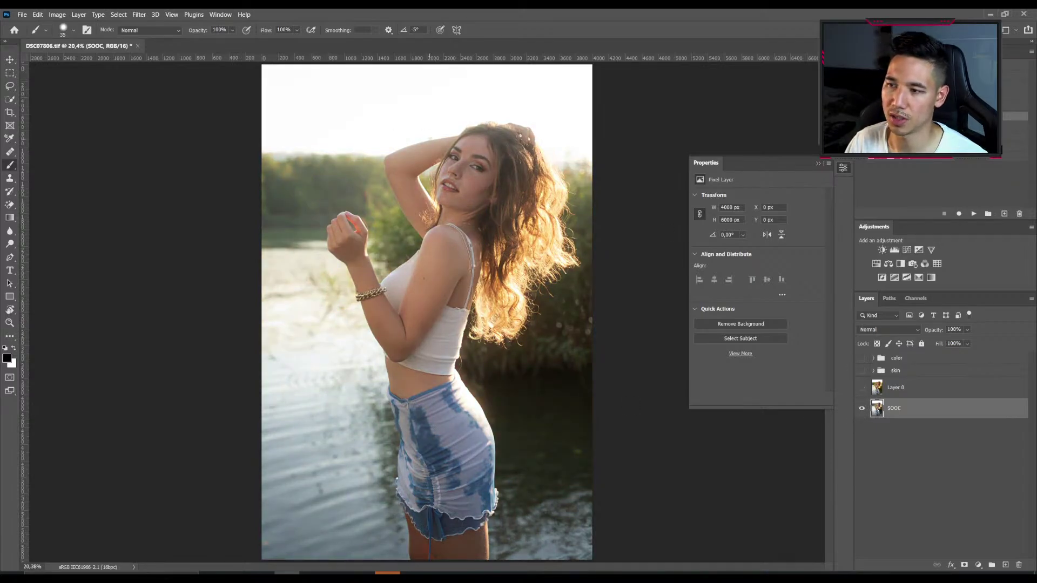
click(862, 388)
click(862, 371)
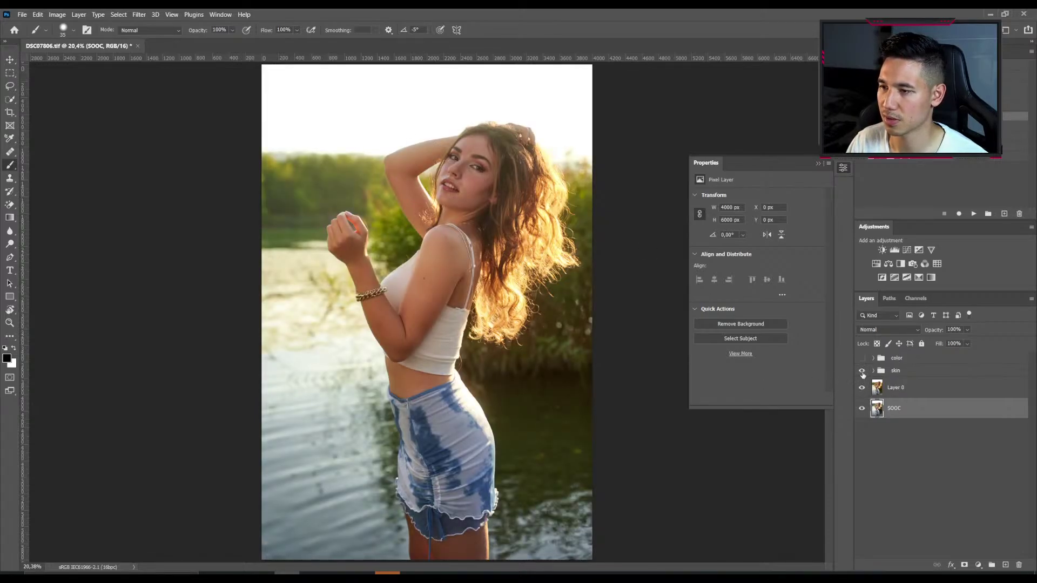
click(862, 358)
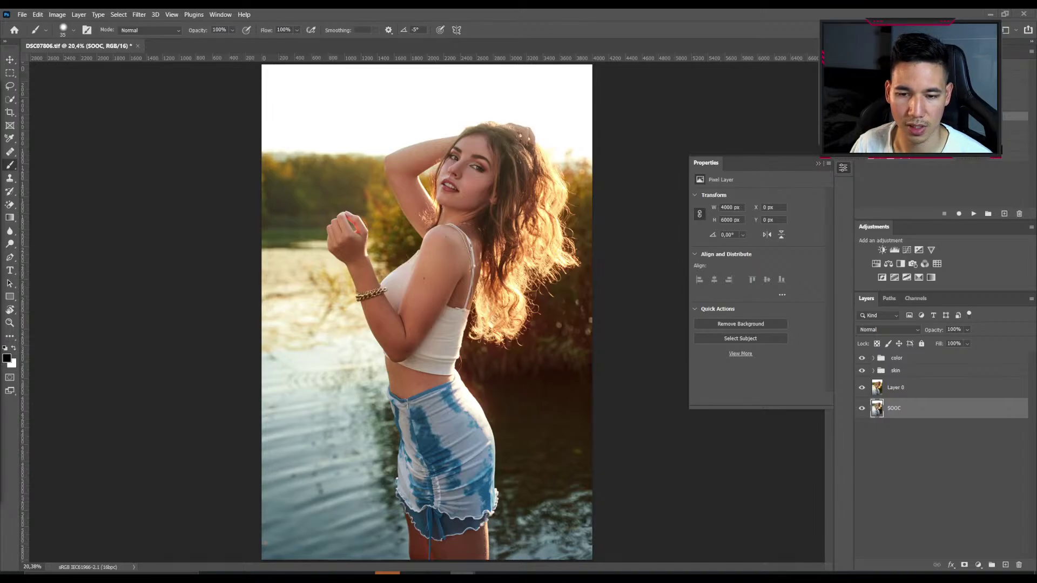
Hide the SOOC layer at the bottom of the stack.
click(1012, 501)
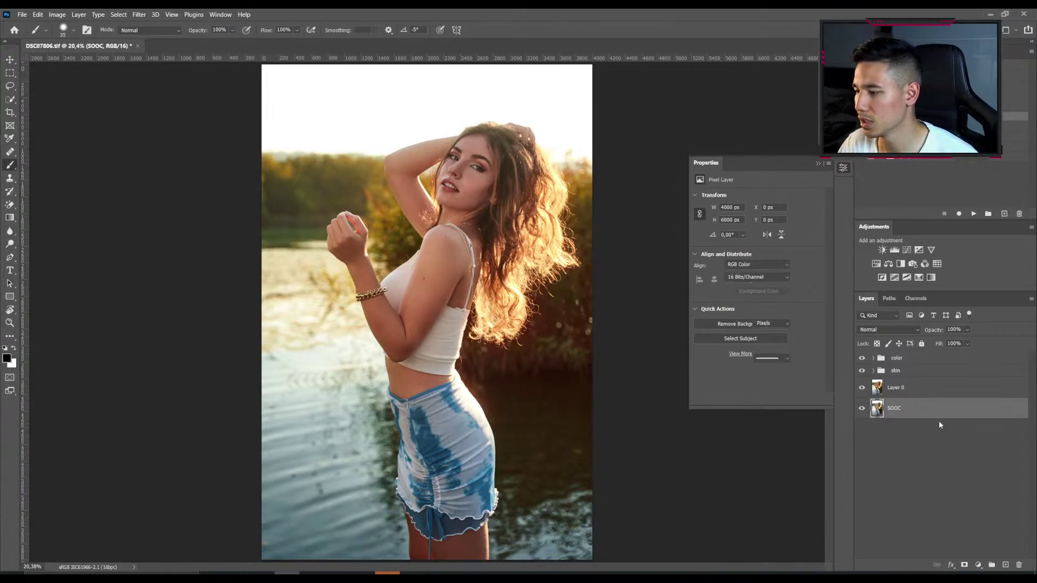
click(911, 360)
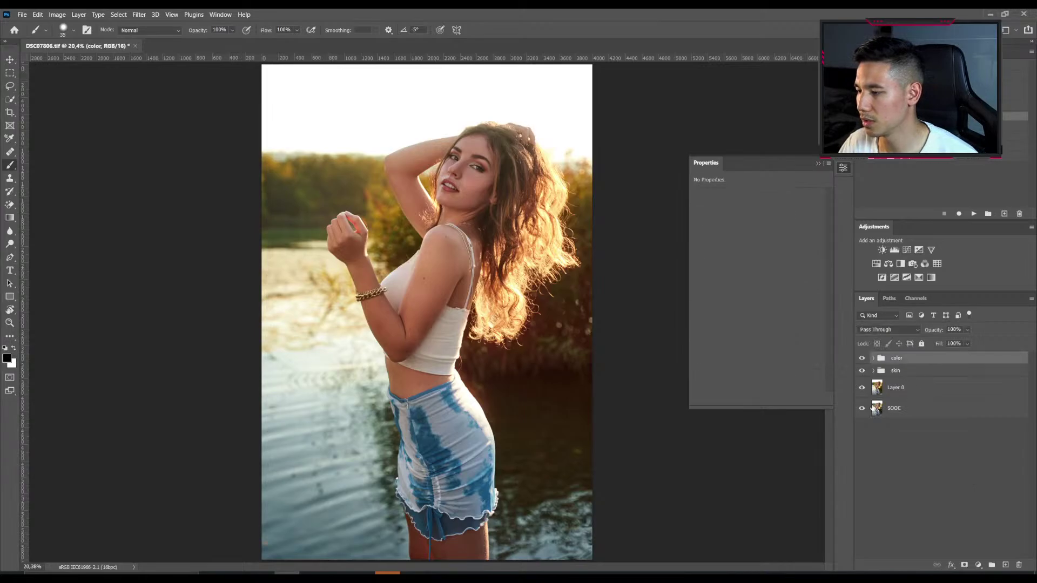
click(874, 409)
click(862, 408)
Add a Curves adjustment layer above the color group and activate its on-image adjustment tool.
click(901, 361)
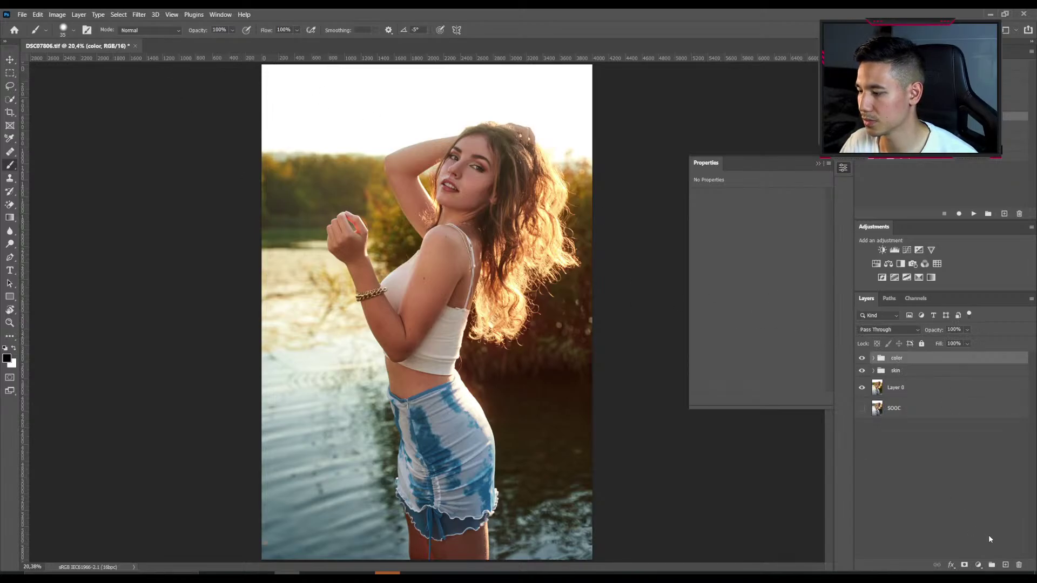
click(907, 250)
click(700, 210)
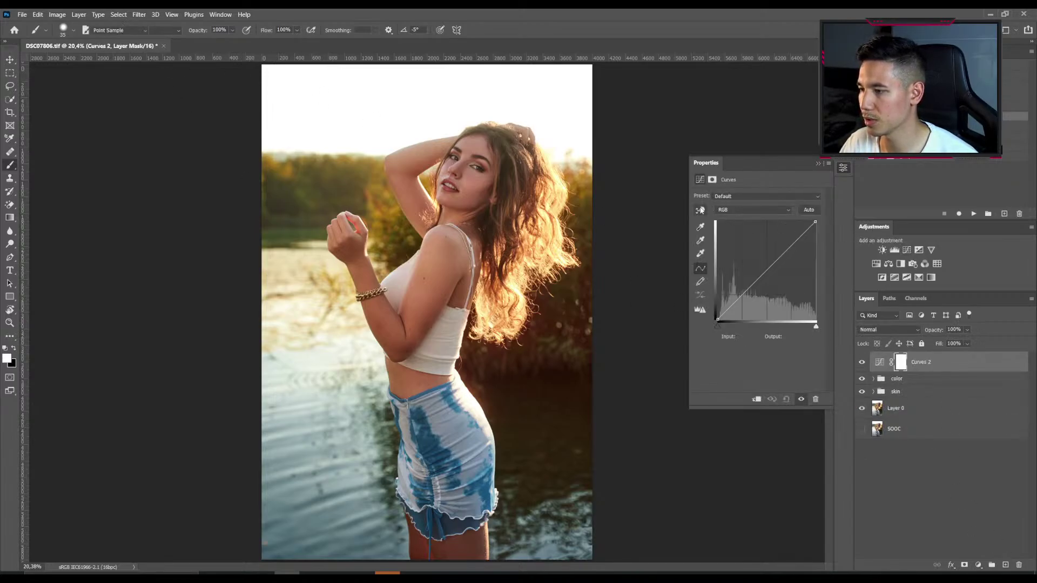
Brighten the Curves 2 RGB curve for the irises, raising input 118 to output 208 and anchoring the shadows at 42 to 45.
scroll(404, 126, up, 3)
scroll(472, 142, up, 3)
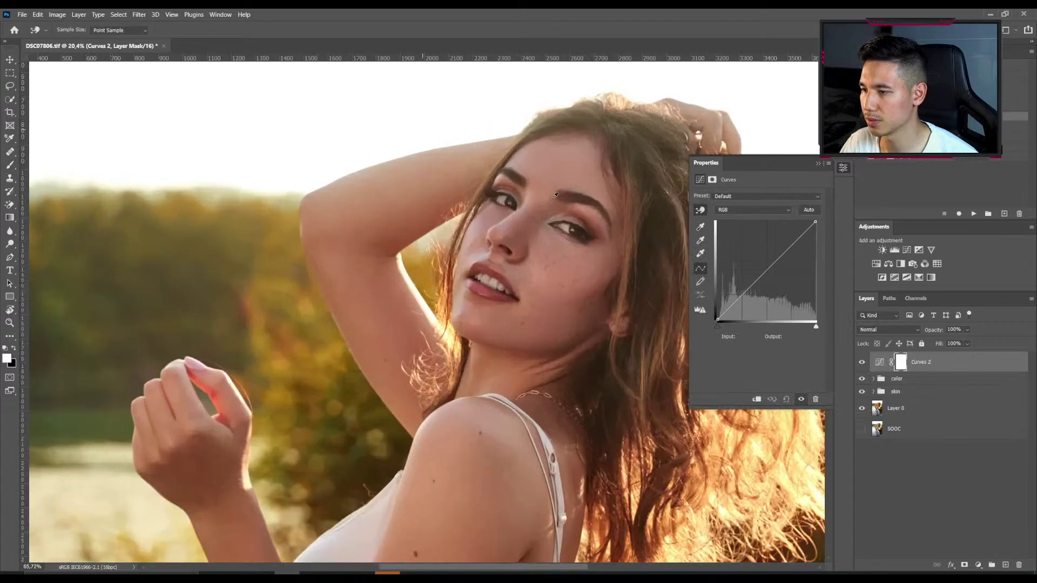
scroll(586, 221, up, 6)
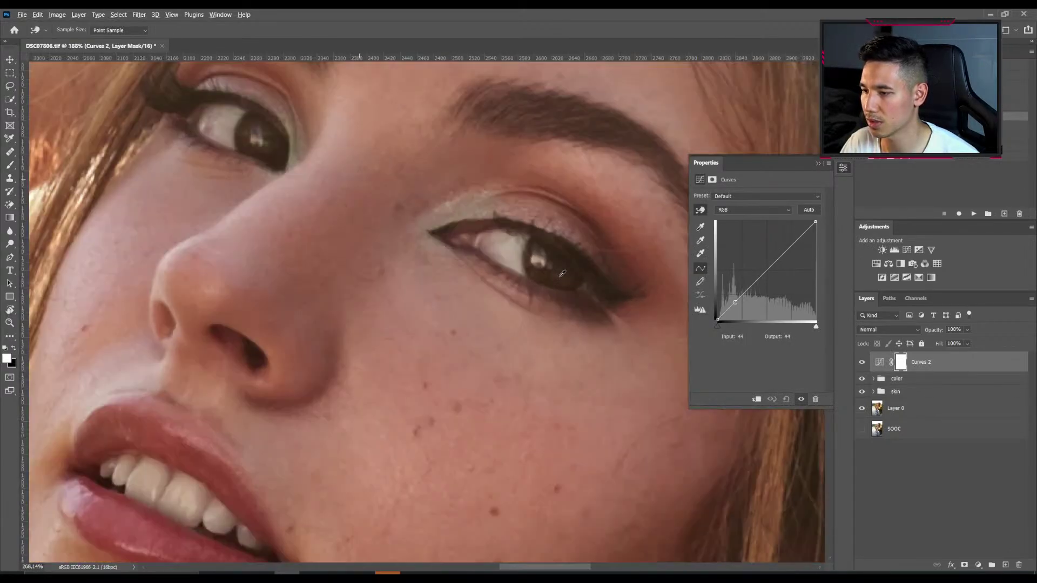
scroll(562, 274, up, 1)
click(556, 270)
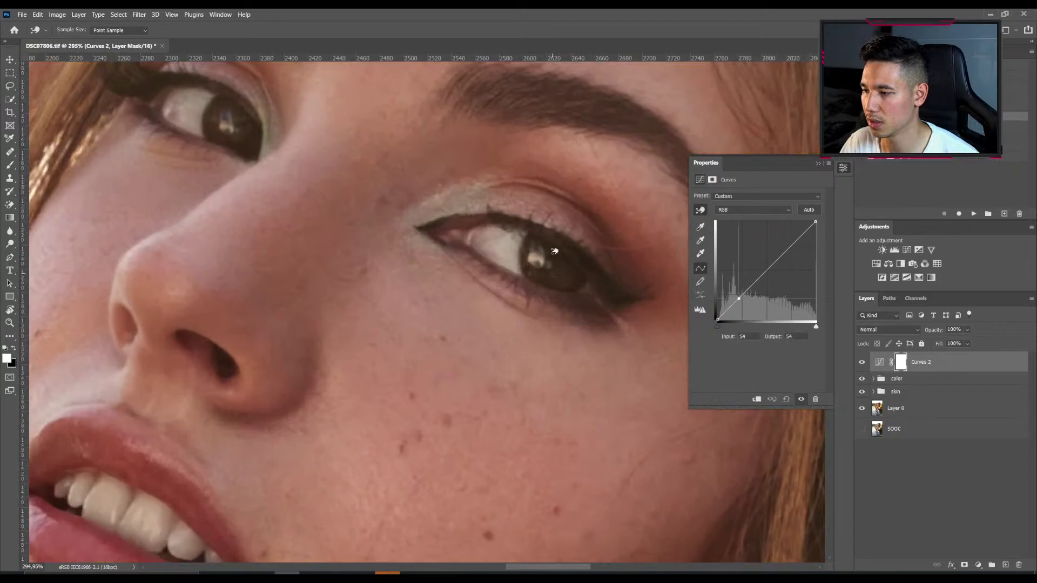
drag(556, 242, 529, 256)
drag(734, 294, 735, 301)
scroll(520, 274, down, 3)
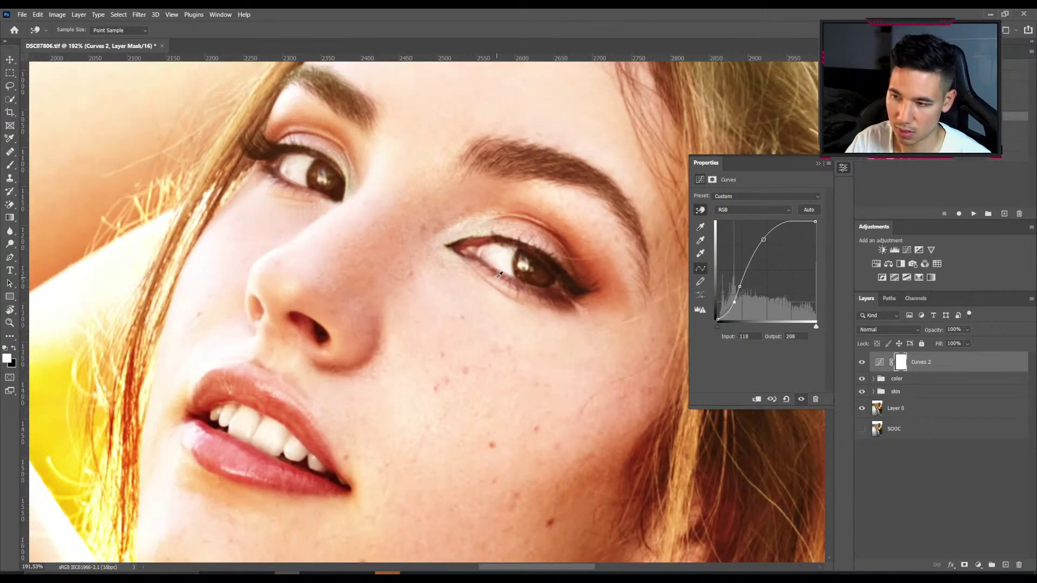
Invert the Curves 2 mask to black and paint both irises white to reveal the brightening there.
key(ctrl+i)
key(b)
drag(491, 236, 482, 235)
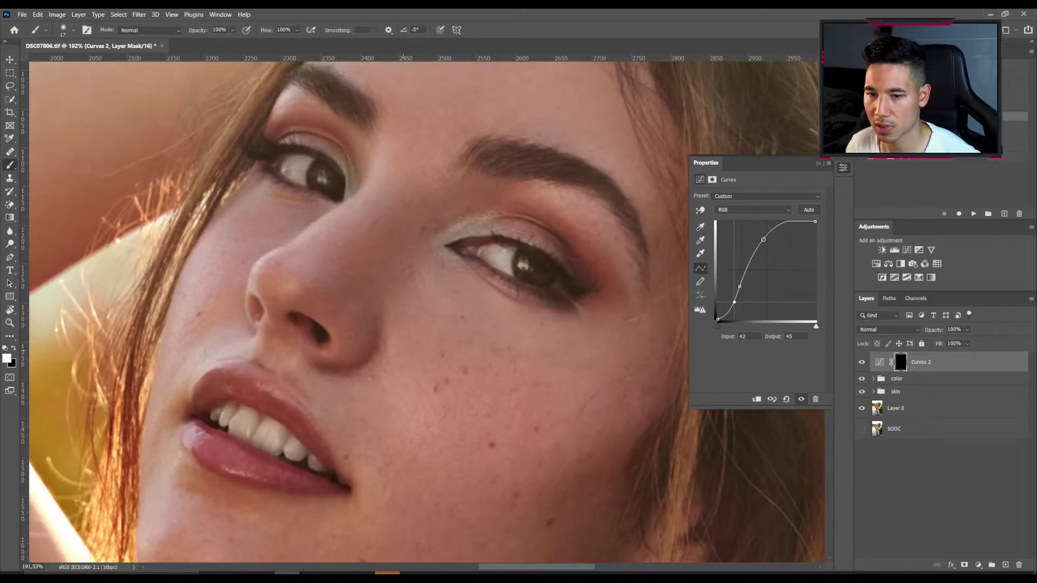
mouse_move(304, 214)
mouse_down()
mouse_move(304, 183)
mouse_move(327, 189)
mouse_up()
mouse_move(551, 273)
mouse_down()
mouse_move(520, 270)
mouse_move(537, 278)
mouse_move(521, 261)
mouse_up()
Paint black on the Curves 2 mask along the upper irises with a larger brush to trim the brightening.
key(x)
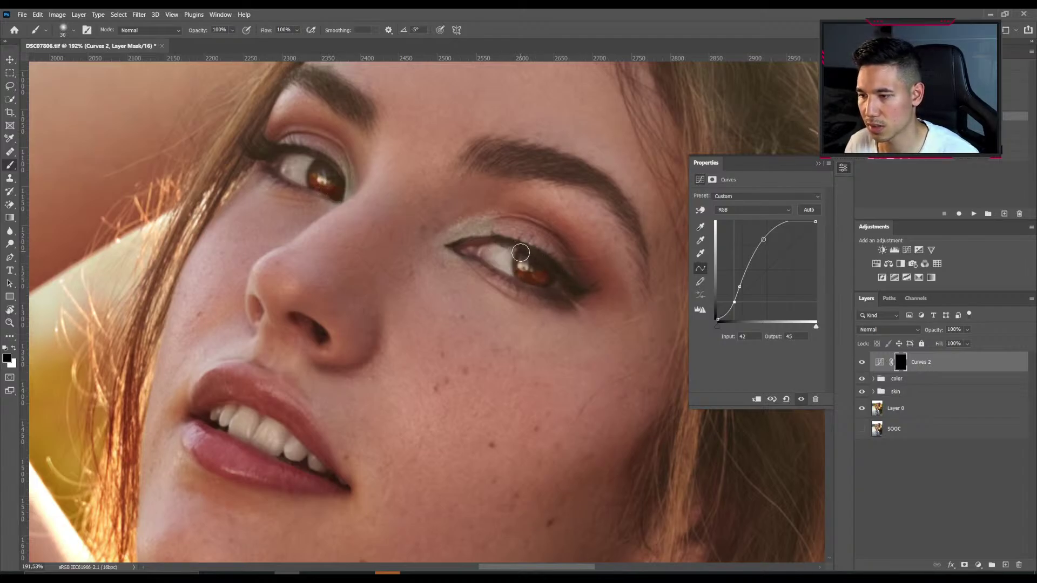
key(bracketright)
key(bracketright)
key(bracketright)
drag(323, 166, 330, 173)
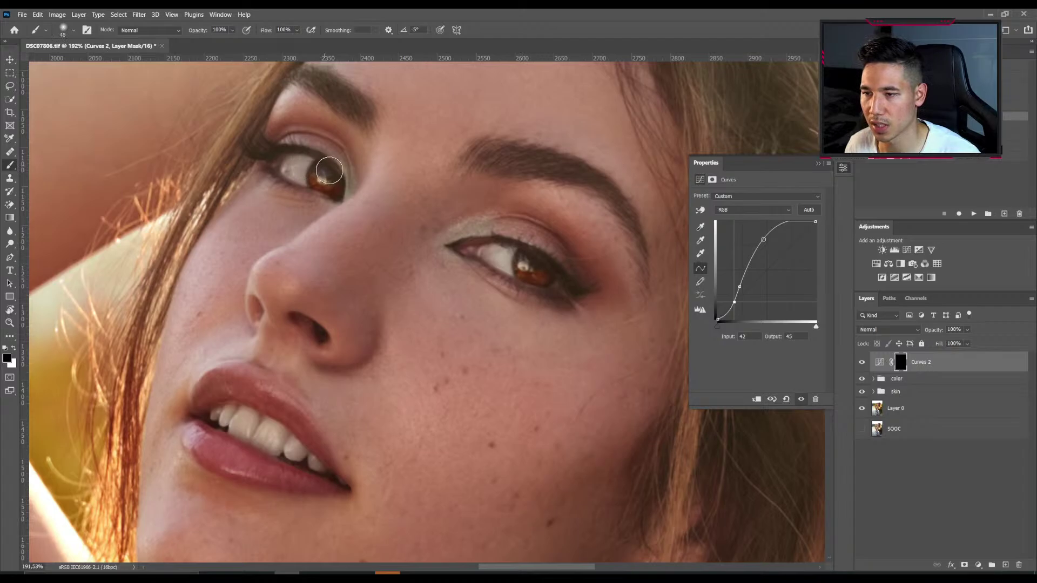
key(bracketleft)
key(bracketleft)
key(bracketleft)
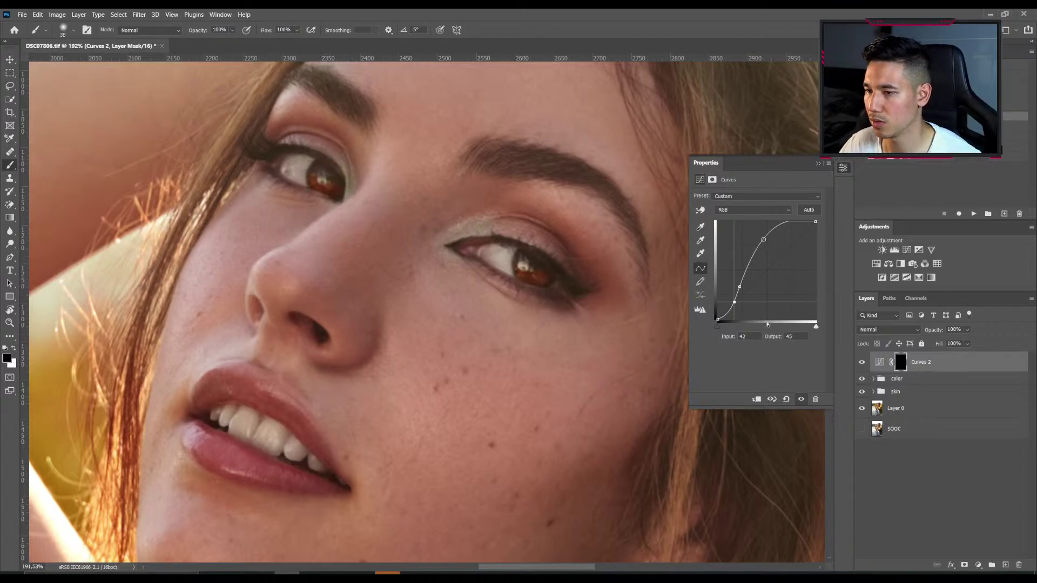
key(bracketright)
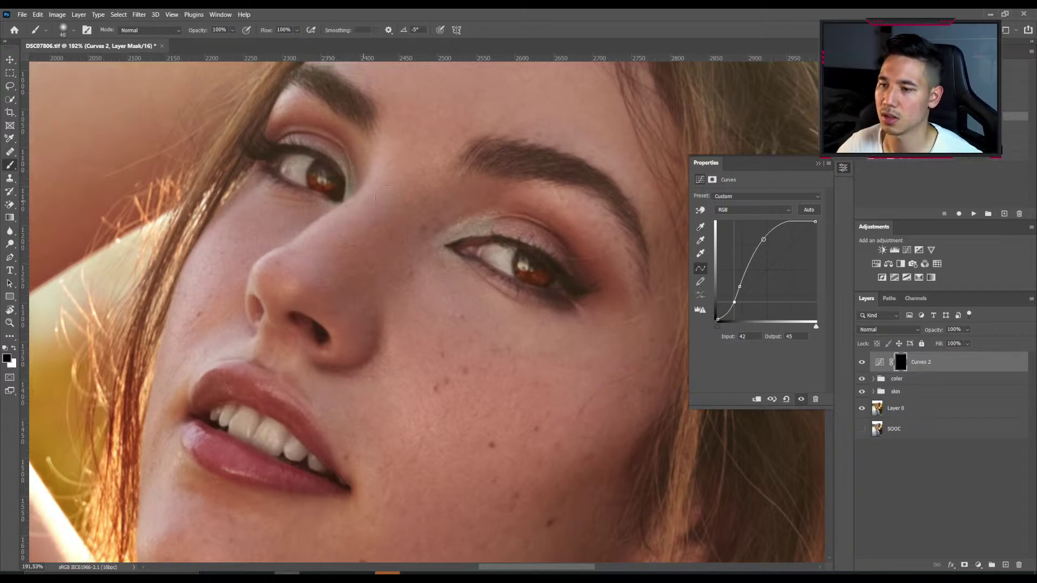
Lower the Curves 2 layer's opacity to 38% and save the document.
drag(967, 335, 965, 343)
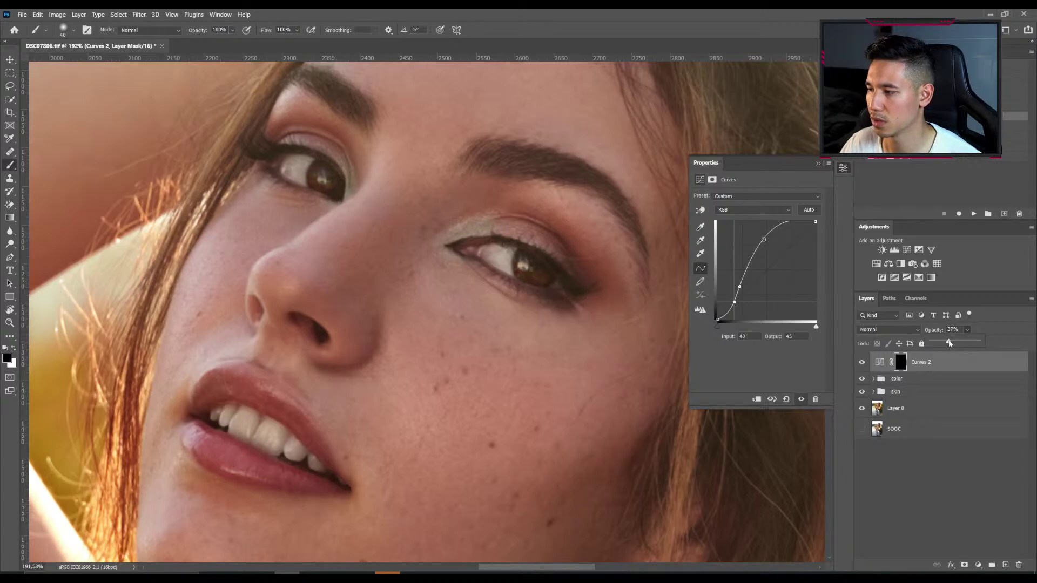
click(900, 465)
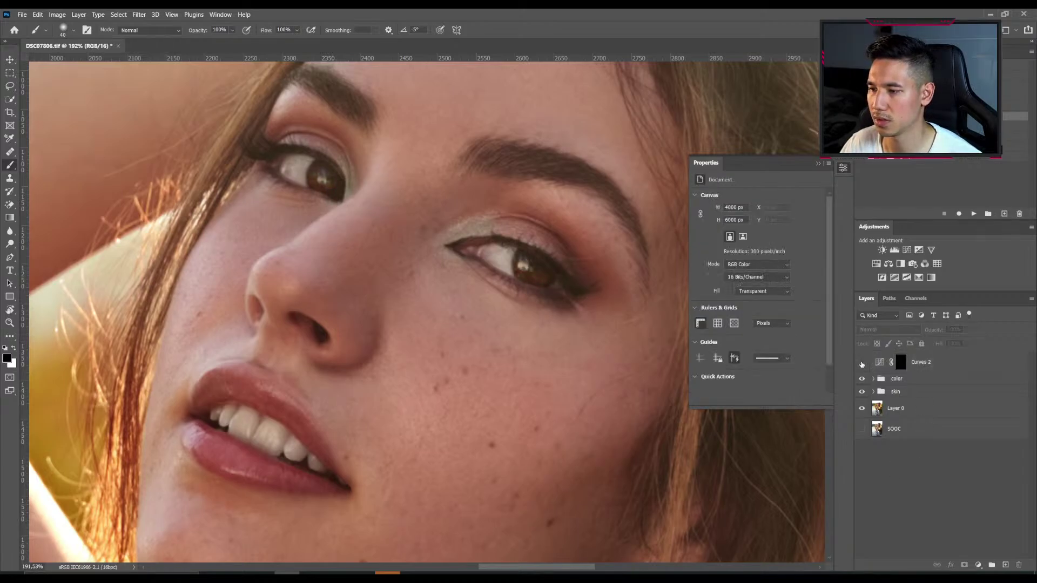
key(ctrl+0)
key(ctrl+s)
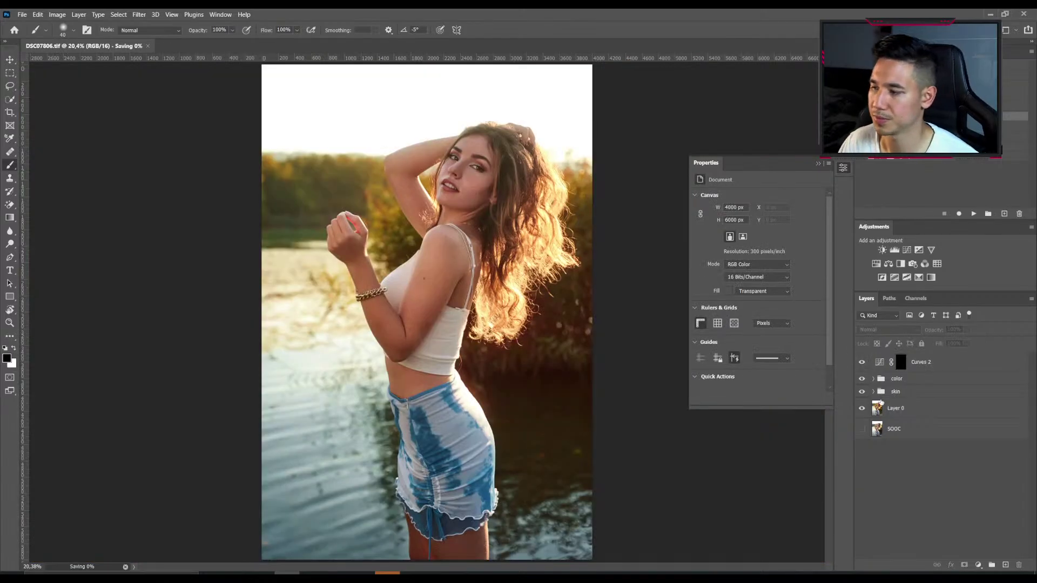
Add a new empty layer directly below Curves 2 and set its blend mode to Soft Light.
click(901, 368)
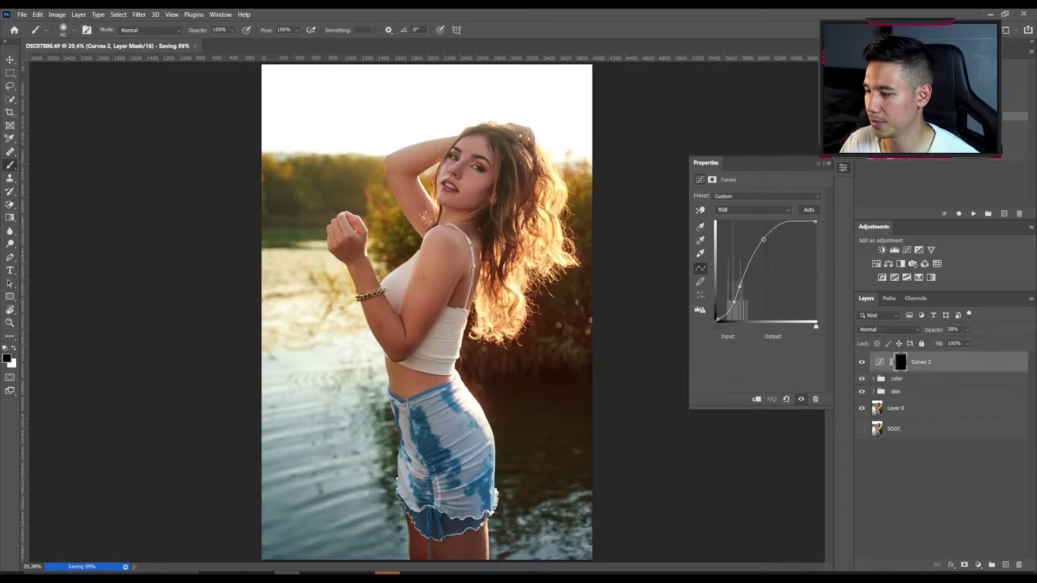
click(1005, 565)
drag(905, 370, 881, 398)
click(887, 326)
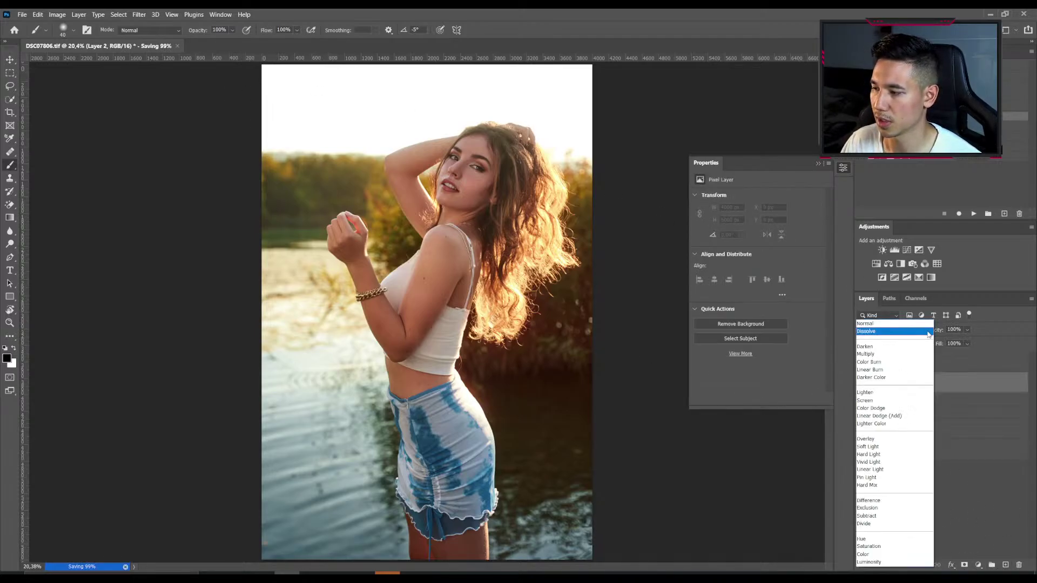
key(Escape)
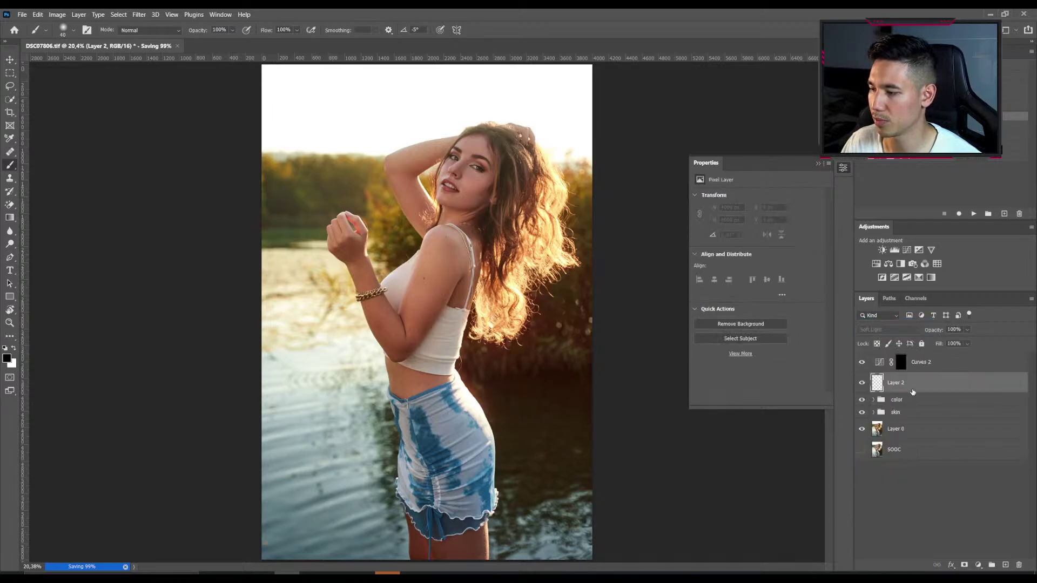
Set the foreground color to dark red 3f0e0e and the brush flow to 4%.
click(6, 357)
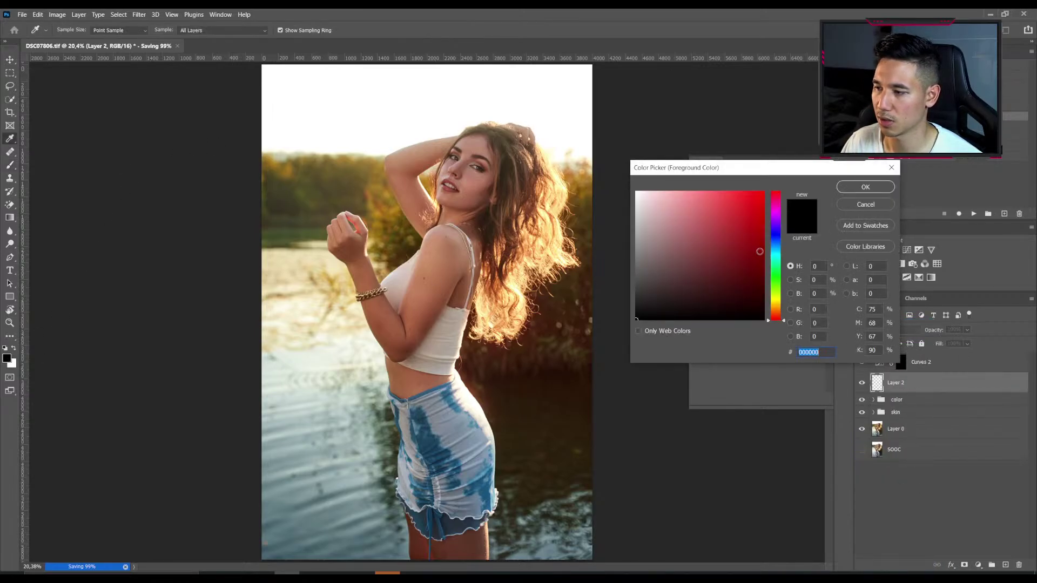
text(4a1216)
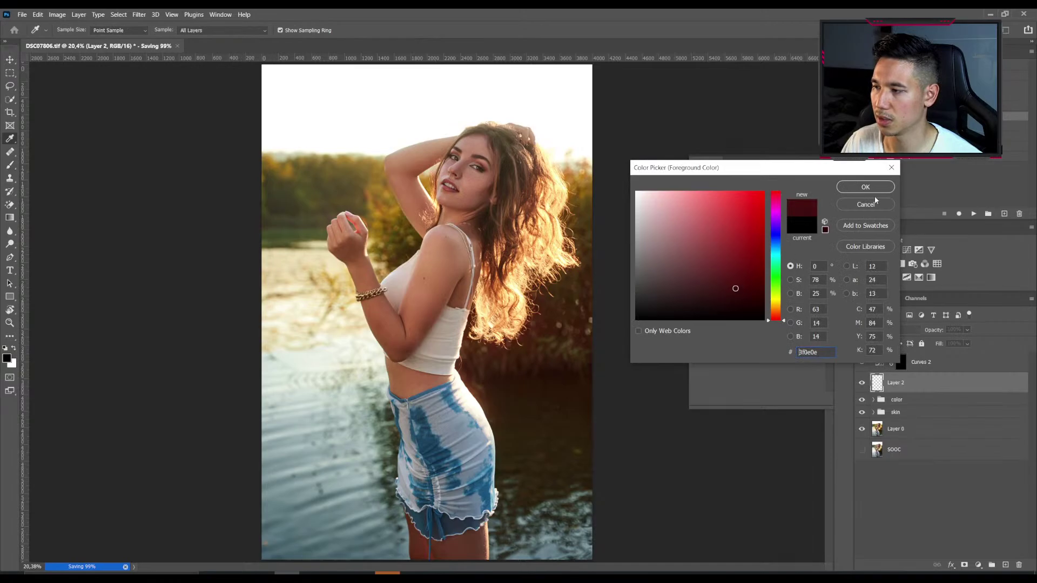
click(865, 187)
scroll(475, 173, up, 5)
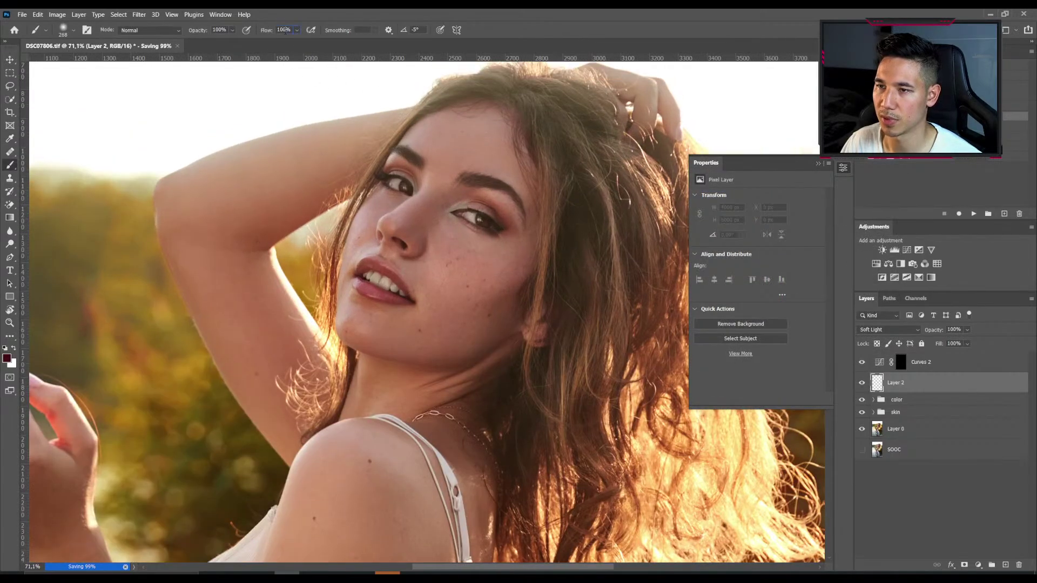
click(283, 30)
text(4)
key(Return)
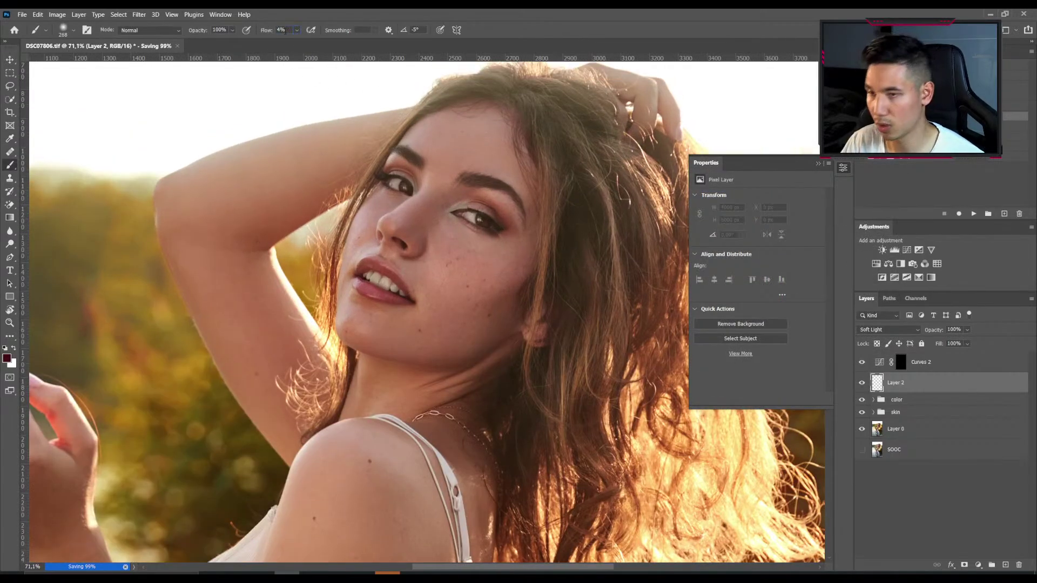
Paint soft dark-red blush over both cheeks on Layer 2 with a brush of about 250 px.
scroll(339, 116, up, 3)
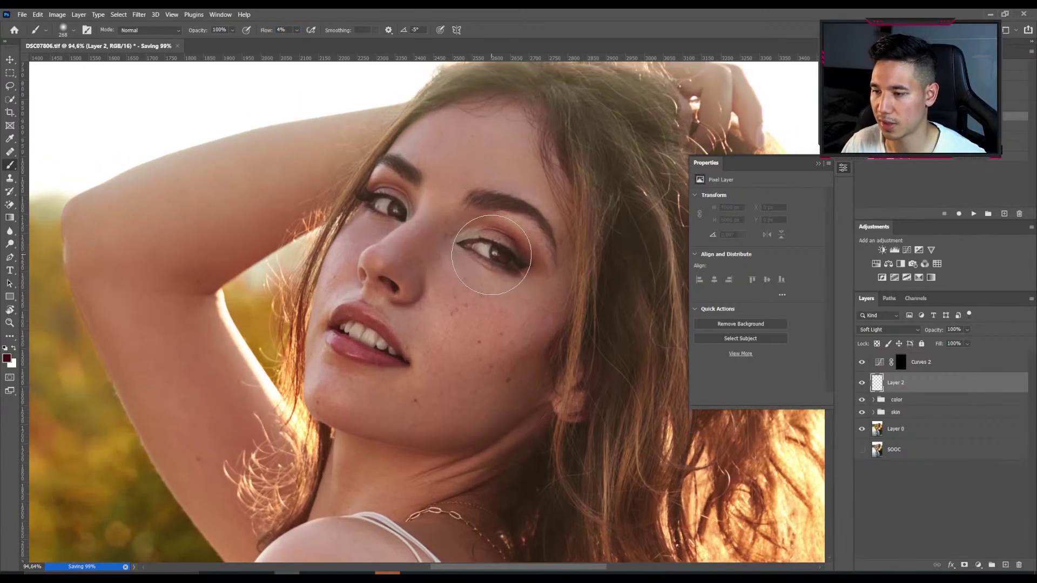
key(bracketright)
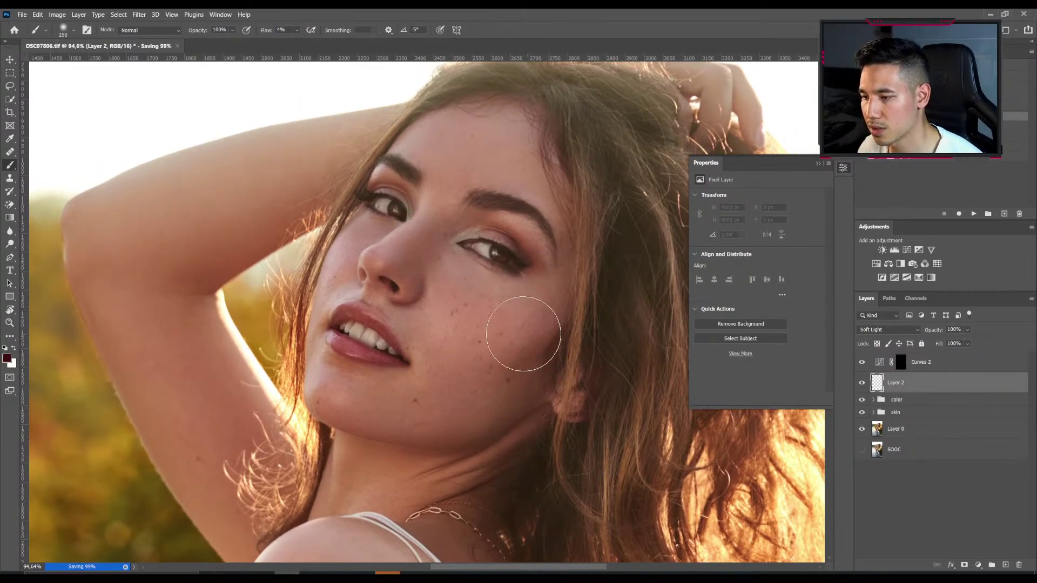
key(bracketleft)
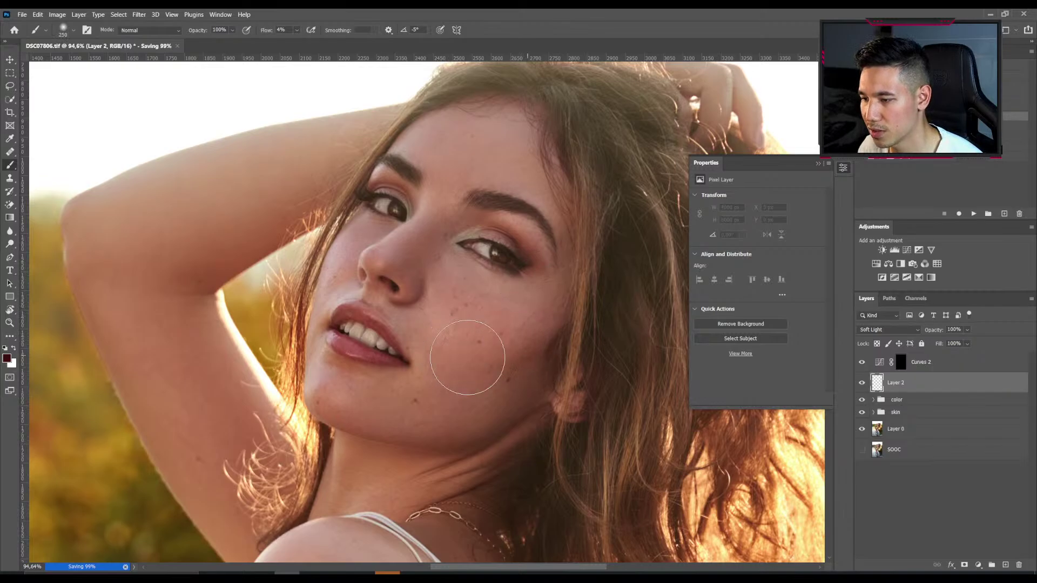
mouse_move(509, 358)
mouse_down()
mouse_move(467, 382)
mouse_move(533, 351)
mouse_move(447, 363)
mouse_up()
key(bracketleft)
key(bracketleft)
key(bracketleft)
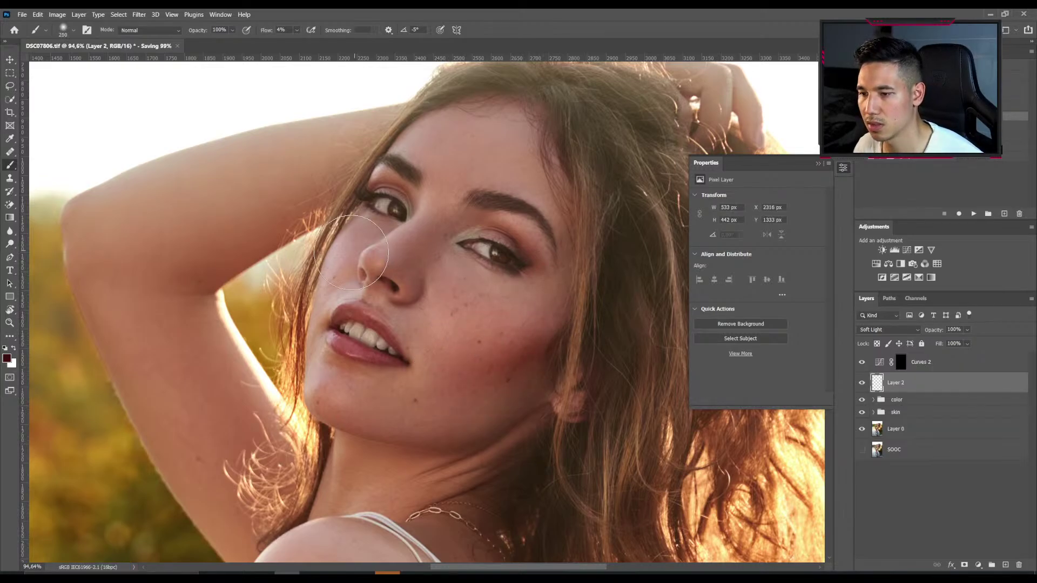
mouse_move(343, 258)
mouse_down()
mouse_move(333, 311)
mouse_move(321, 300)
mouse_up()
Paint soft dark-red eyeshadow around both eyelids on Layer 2 with a smaller brush of 125 to 150 px.
key(bracketleft)
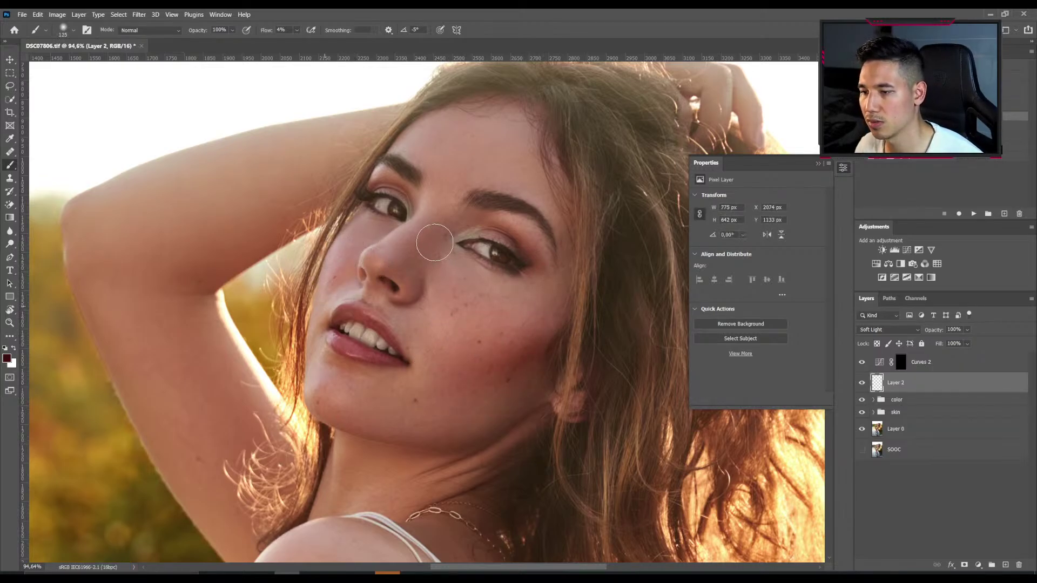
key(r)
drag(429, 238, 463, 277)
scroll(462, 277, up, 1)
key(b)
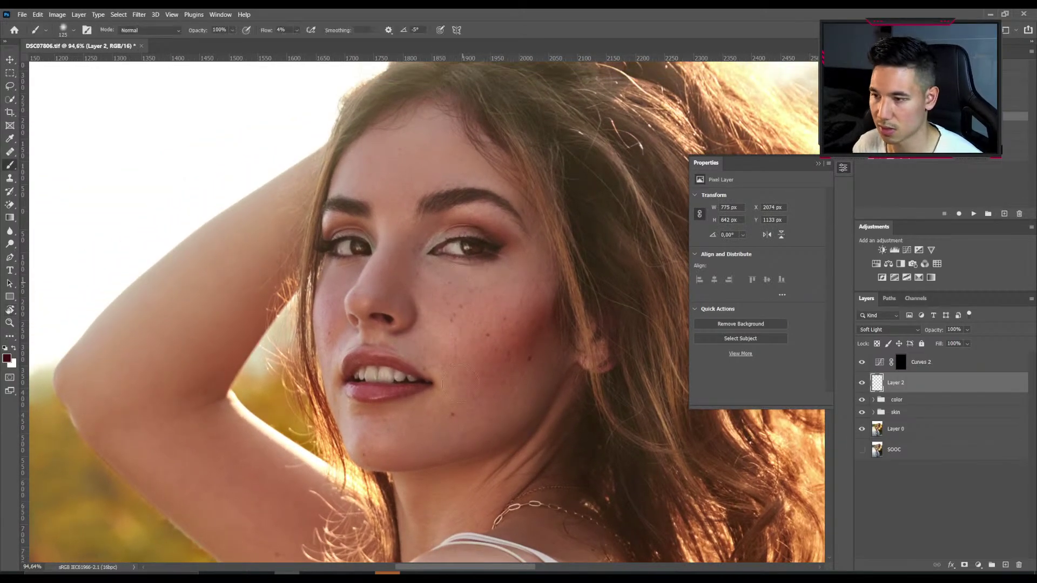
key(bracketright)
mouse_move(449, 223)
mouse_down()
mouse_move(478, 235)
mouse_move(510, 227)
mouse_up()
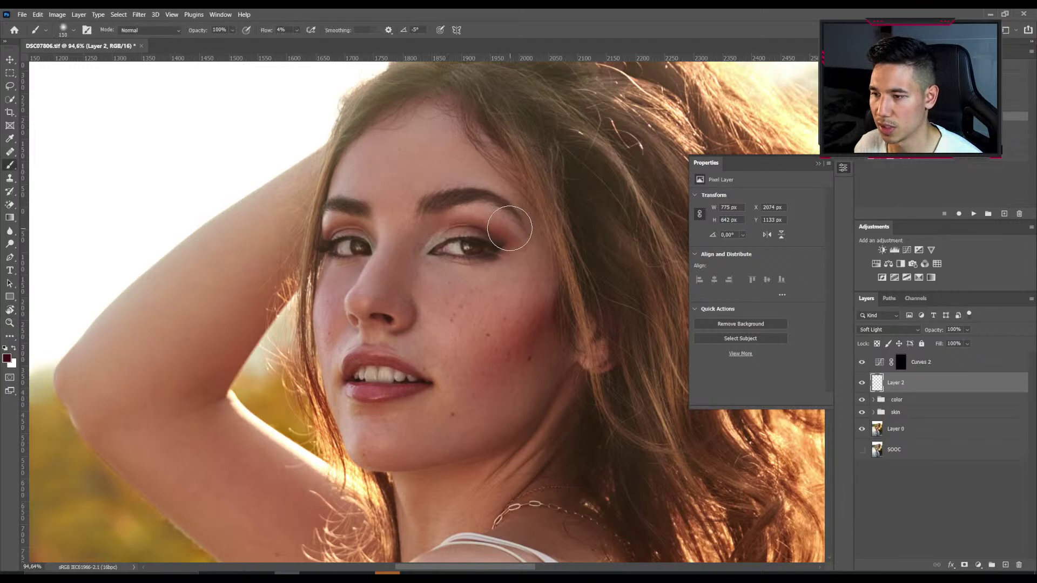
key(bracketleft)
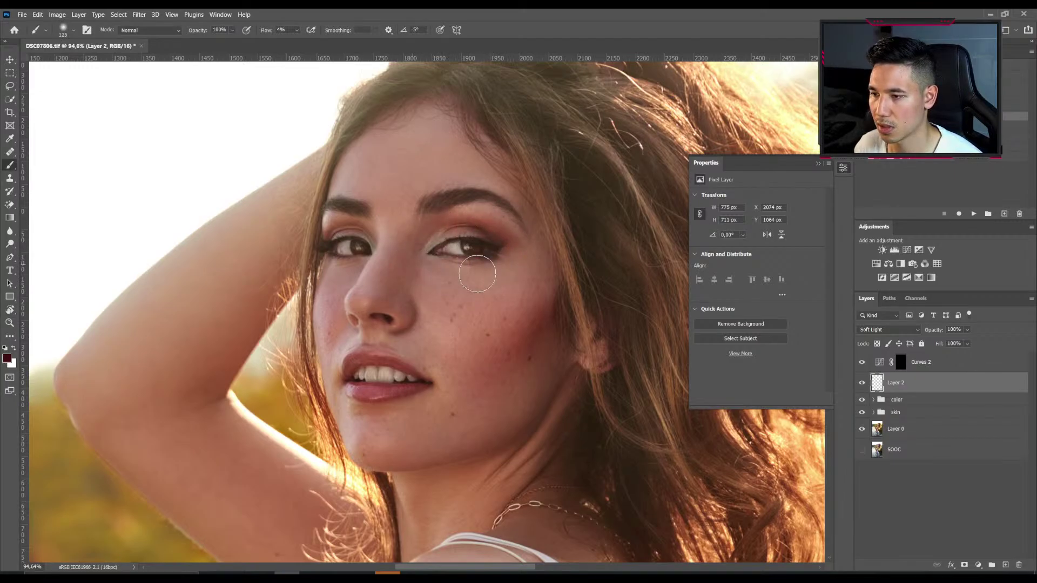
mouse_move(402, 247)
mouse_down()
mouse_move(338, 228)
mouse_move(371, 232)
mouse_move(331, 241)
mouse_move(336, 271)
mouse_move(372, 250)
mouse_up()
Tint the nose bridge dark red with a 175 px brush at 100% opacity and reset the canvas rotation.
key(bracketright)
drag(197, 29, 186, 32)
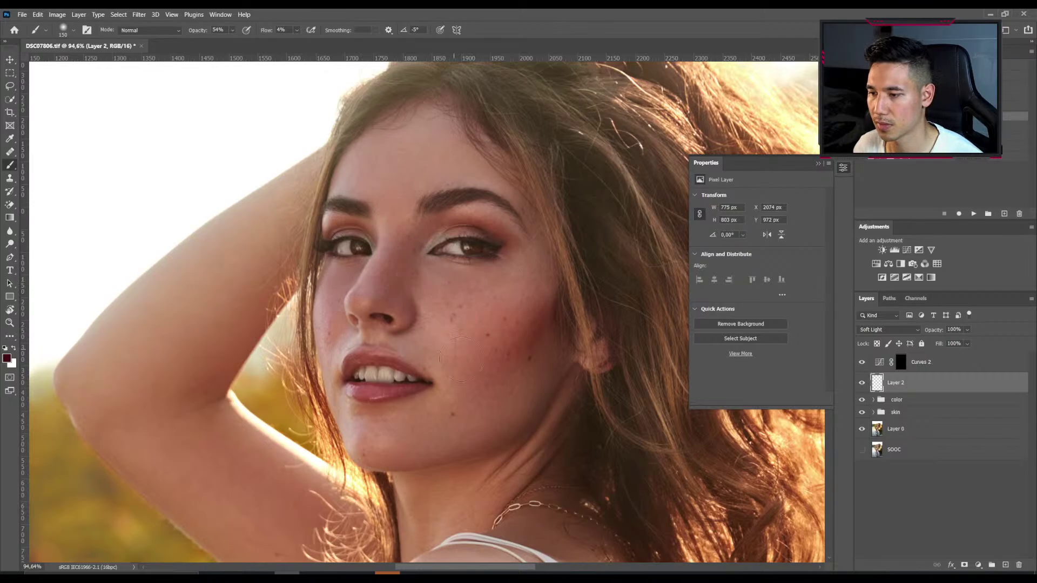
key(0)
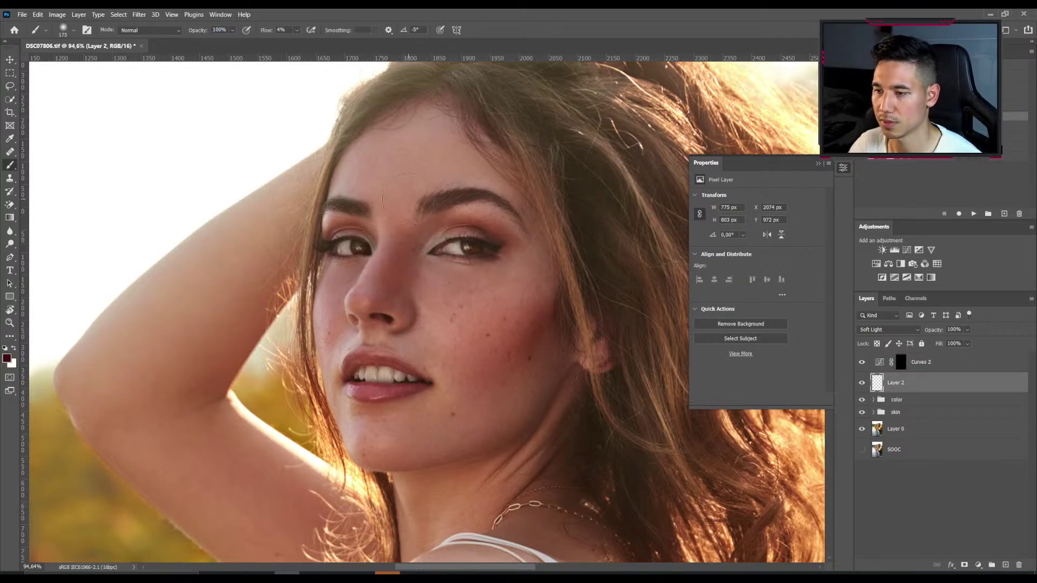
key(Escape)
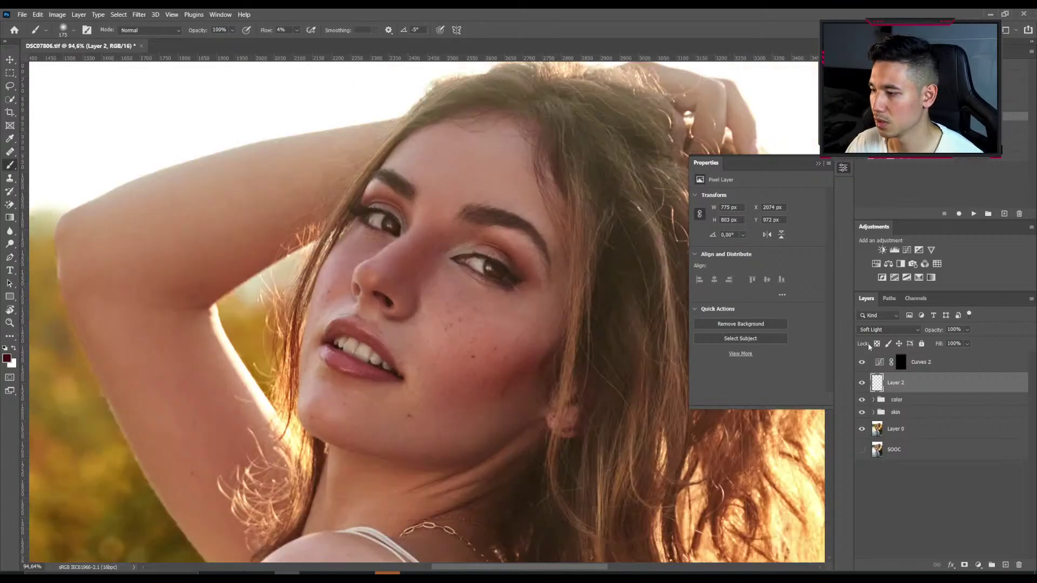
Save the document and reduce Layer 2's opacity to 22% to soften the painted makeup.
key(ctrl+s)
click(966, 330)
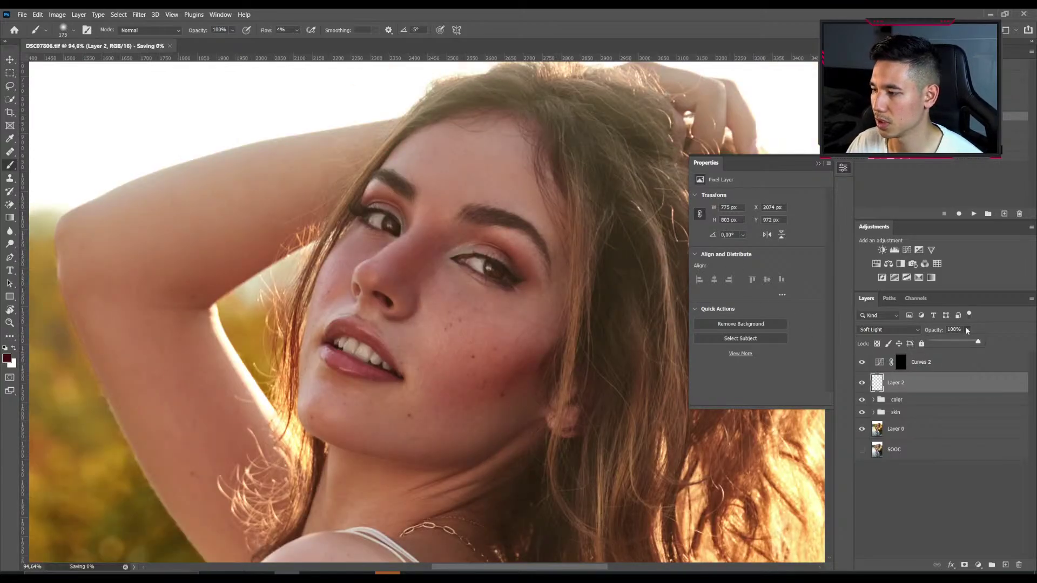
drag(976, 345, 949, 345)
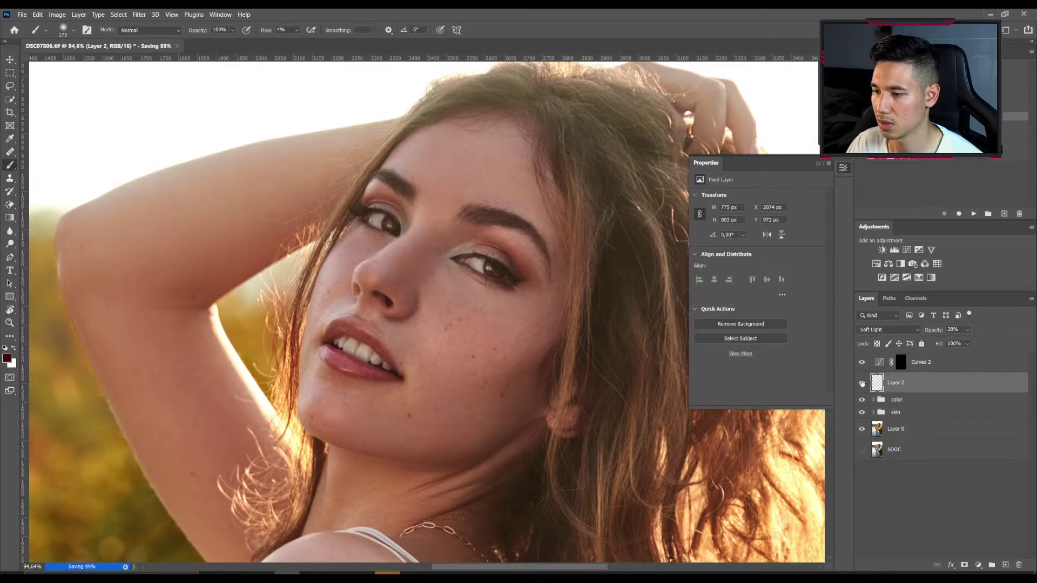
drag(936, 333, 935, 333)
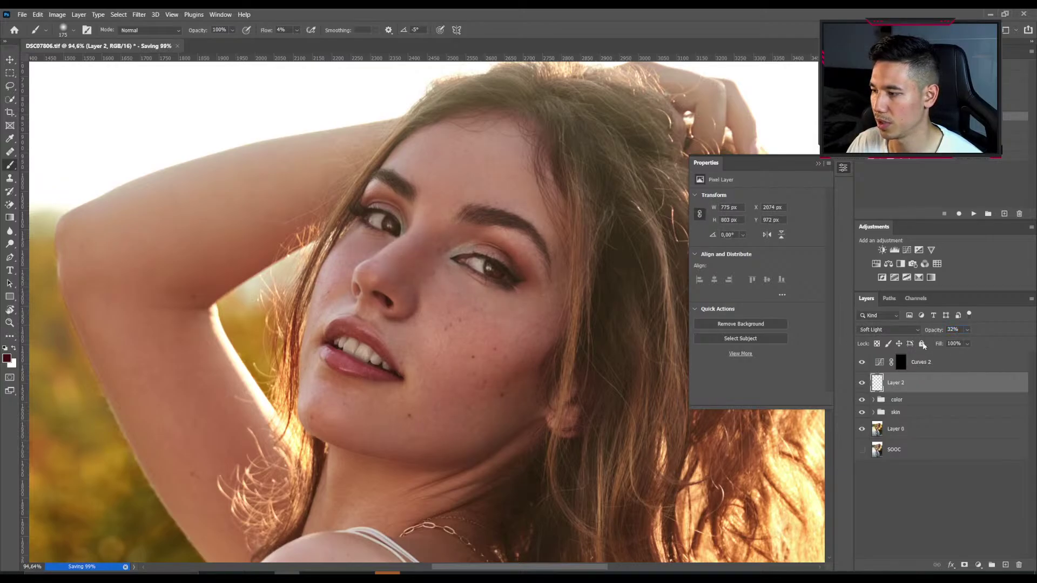
key(ctrl+0)
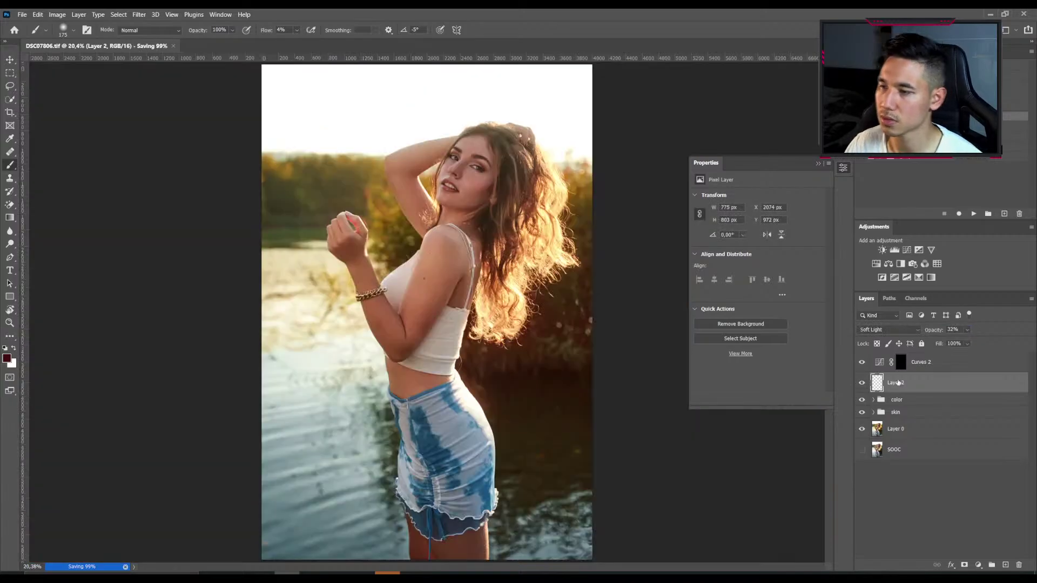
Group Layer 2 with the Curves 2 adjustment layer and name the group sfx.
shift+click(936, 363)
key(ctrl+g)
double_click(898, 359)
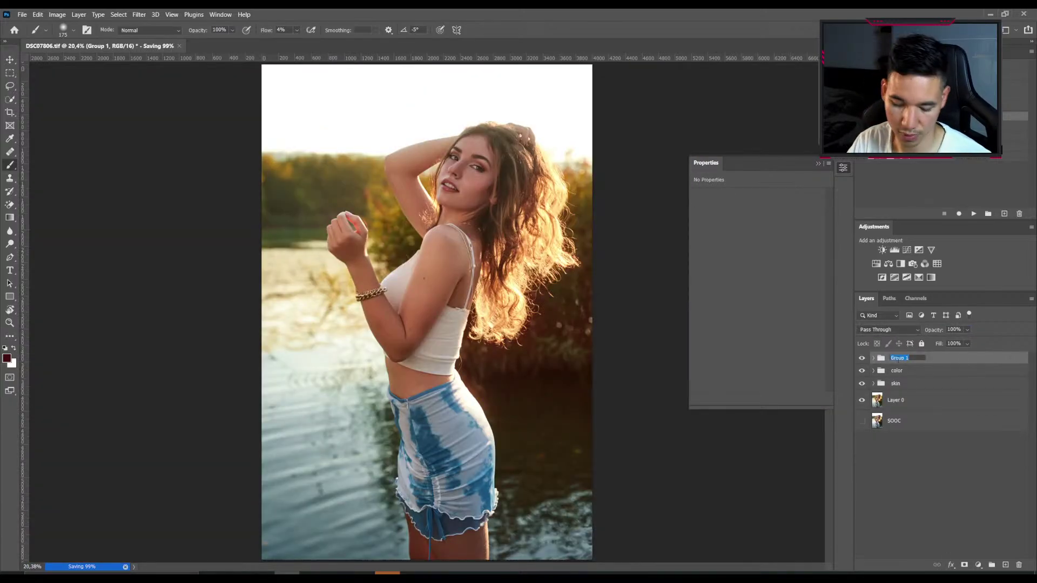
text(sfx)
key(Return)
click(913, 442)
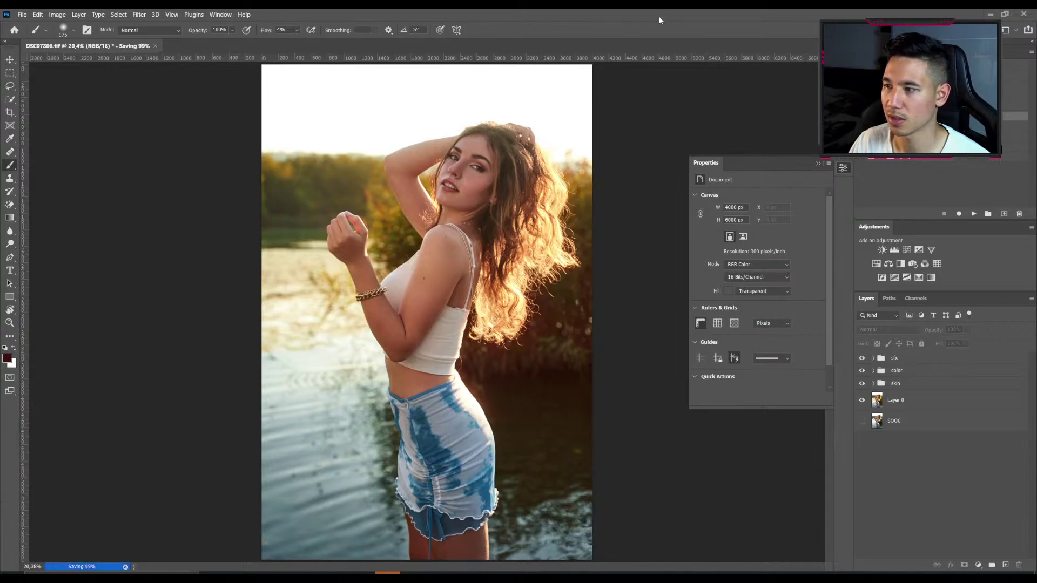
Stamp all visible layers into a new layer above the sfx group and convert it to a smart object.
click(909, 359)
scroll(597, 296, down, 1)
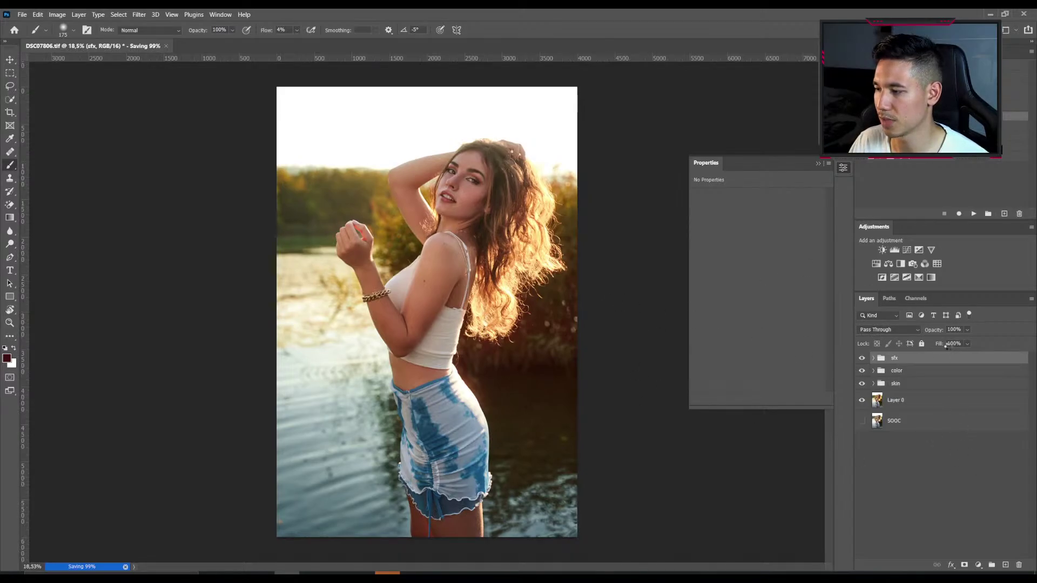
key(ctrl+shift+alt+e)
click(139, 14)
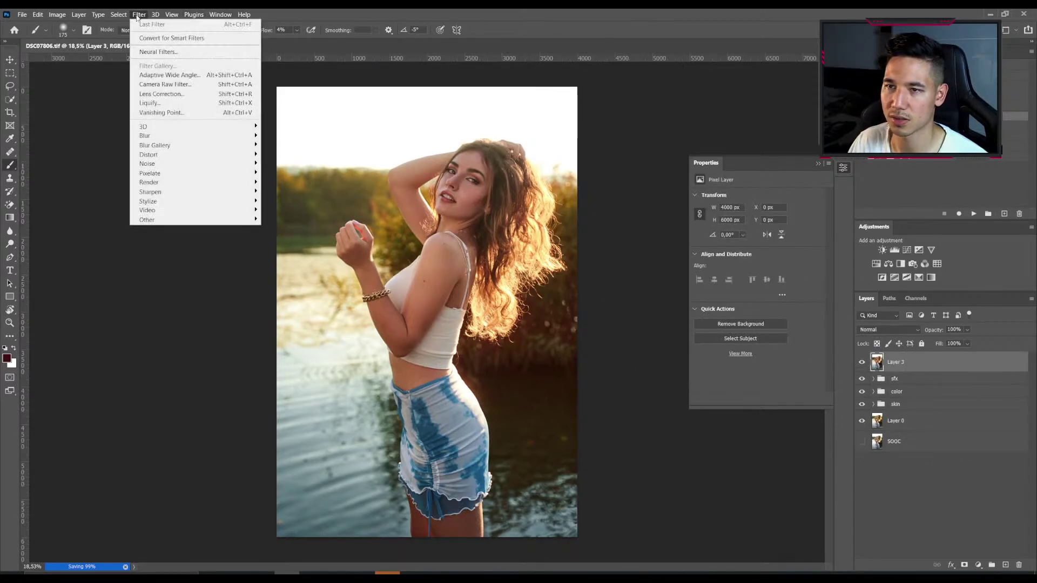
click(143, 45)
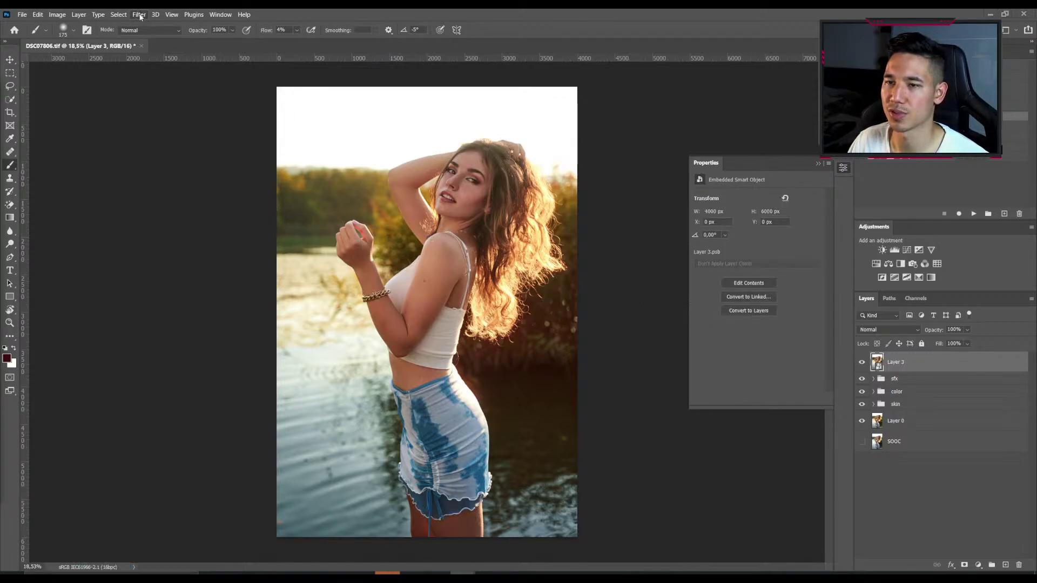
Open Sky Replacement for the stamped smart object, Layer 3.
click(140, 16)
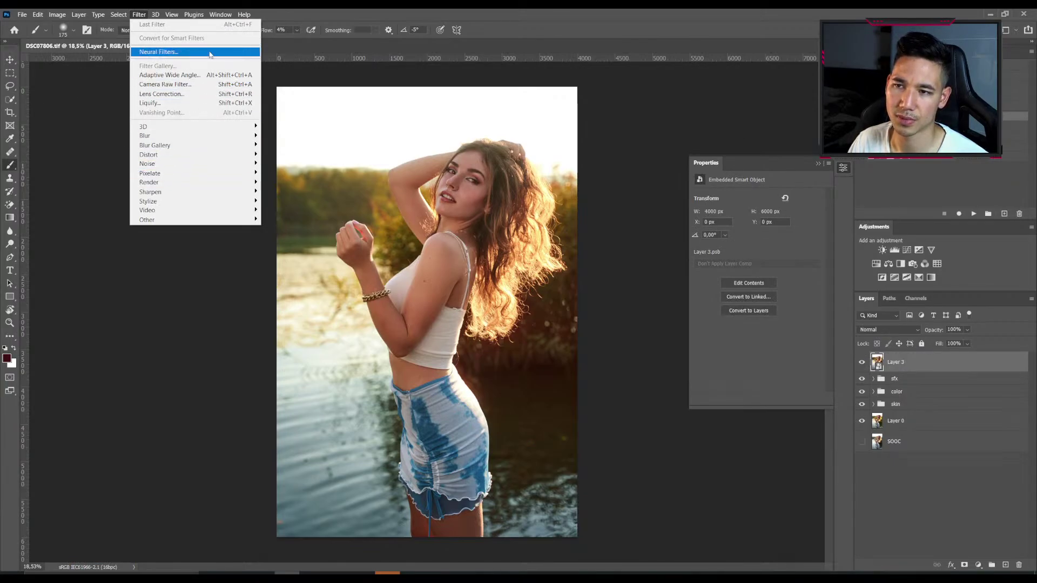
mouse_move(23, 14)
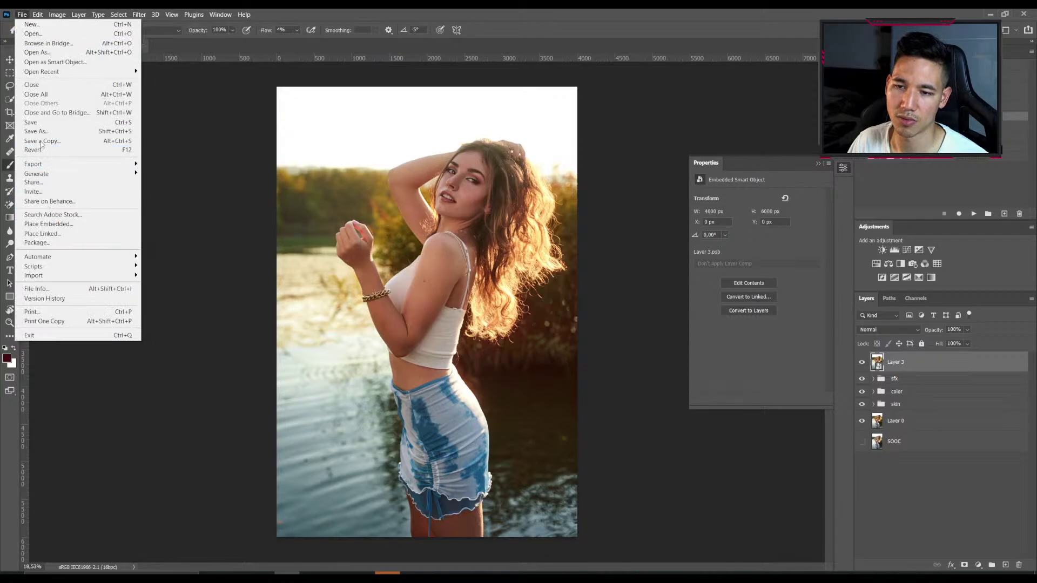
click(35, 15)
click(36, 15)
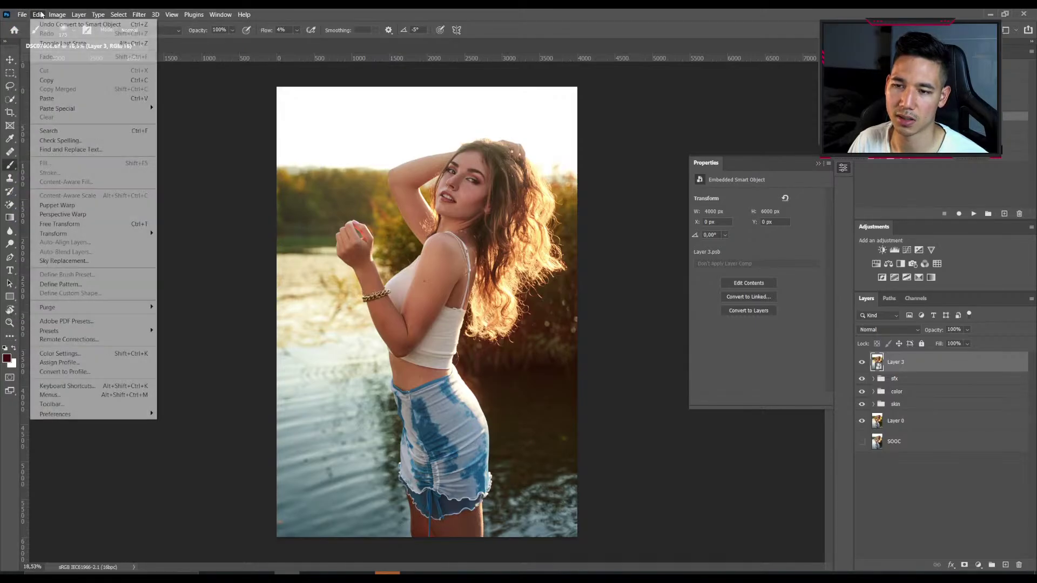
click(86, 262)
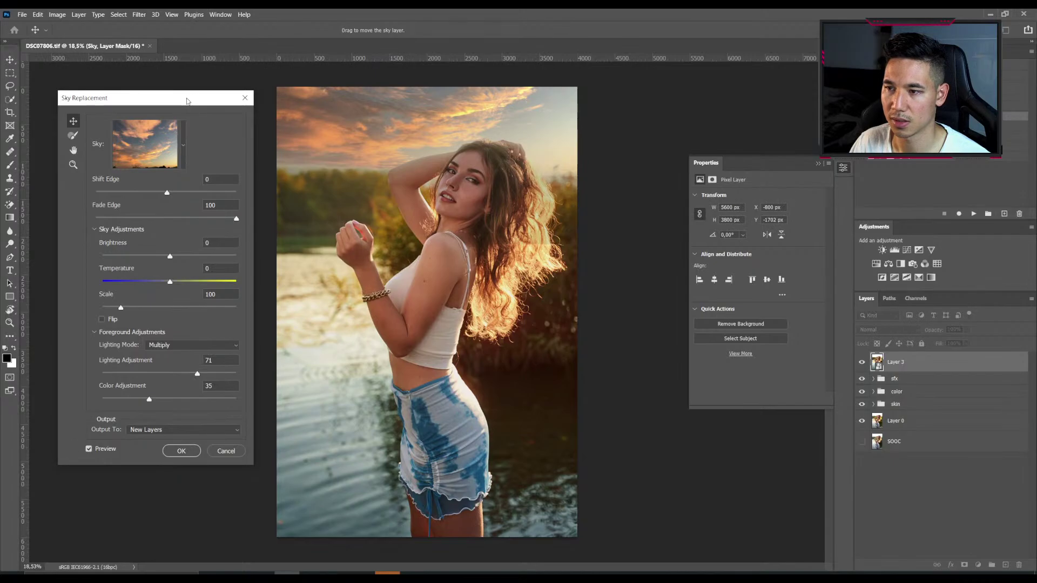
Try three Spectacular sky presets on the portrait: the upright pastel sunset, the pink streaked clouds and the dark purple sunburst.
click(185, 145)
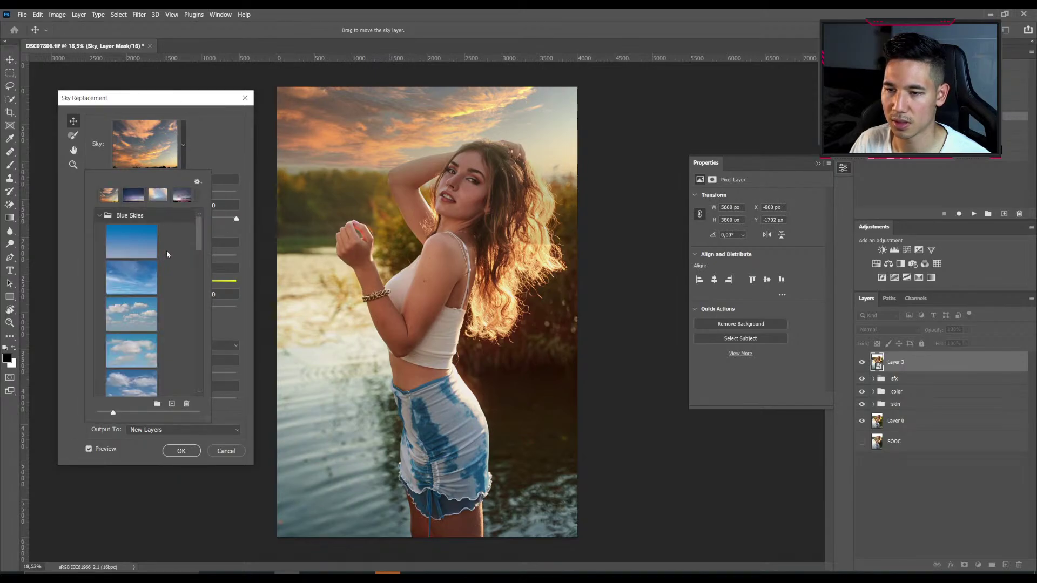
scroll(180, 247, down, 10)
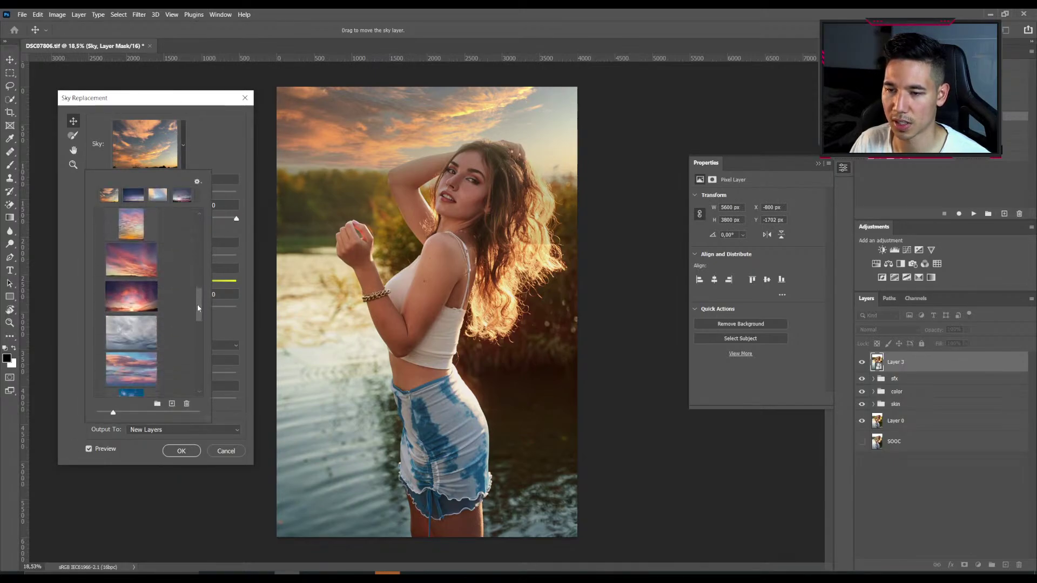
scroll(197, 308, up, 2)
click(138, 281)
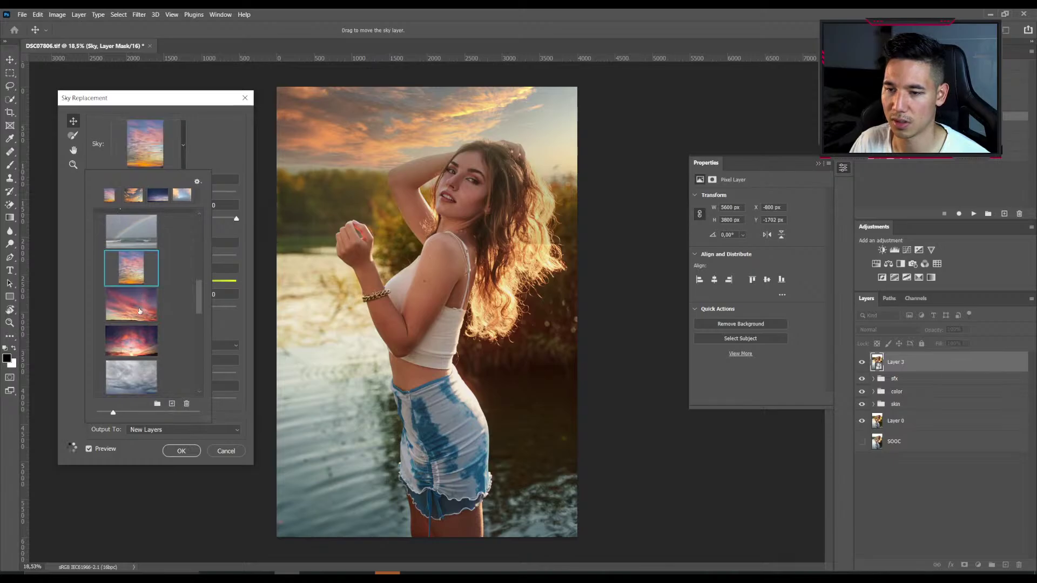
click(139, 309)
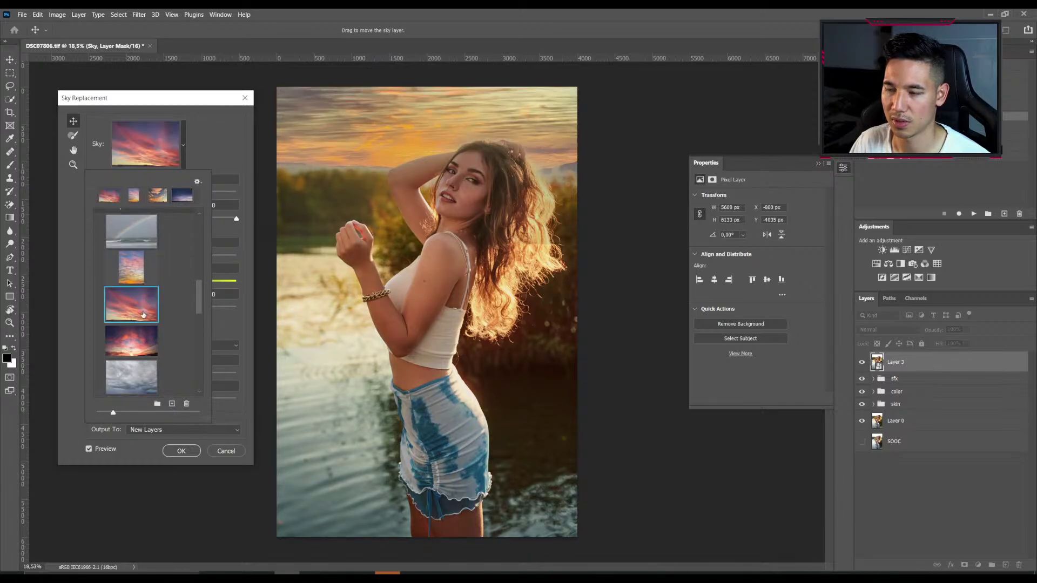
click(136, 344)
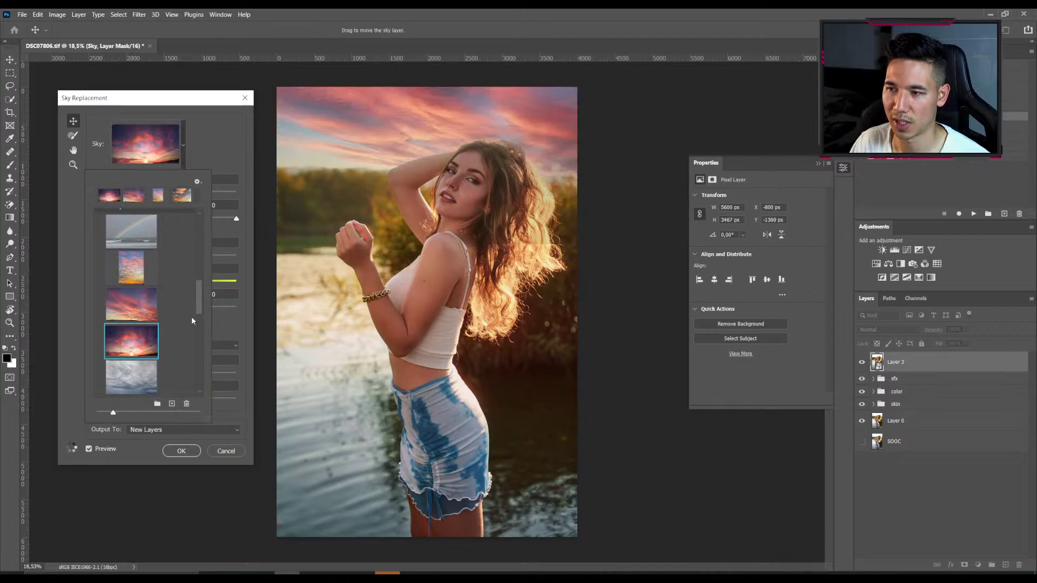
Try the orange-cloud sky and the hazy pale-blue sky from the Sunsets presets.
scroll(191, 316, down, 5)
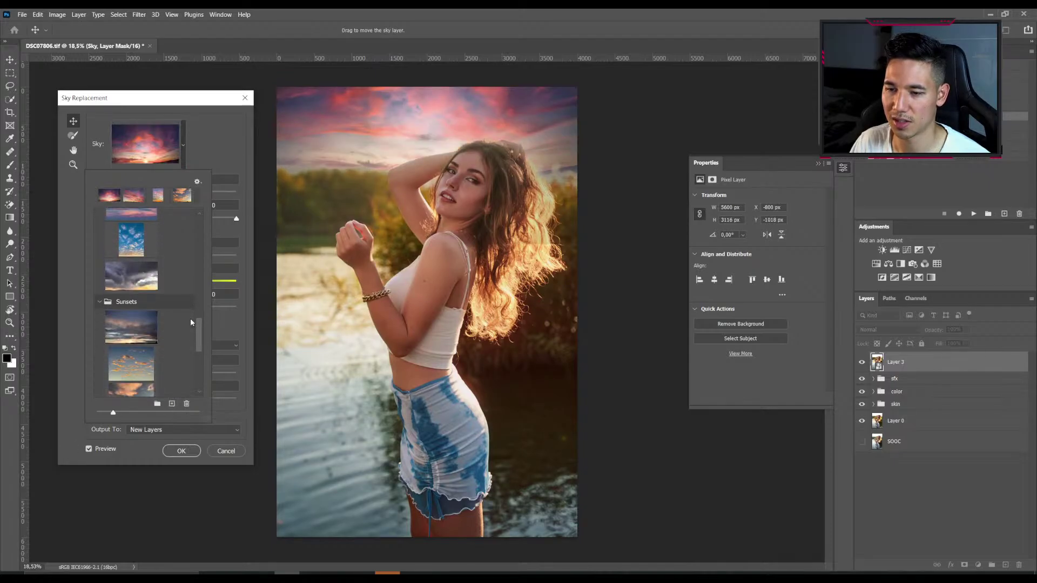
scroll(161, 321, down, 2)
scroll(133, 333, down, 1)
click(151, 321)
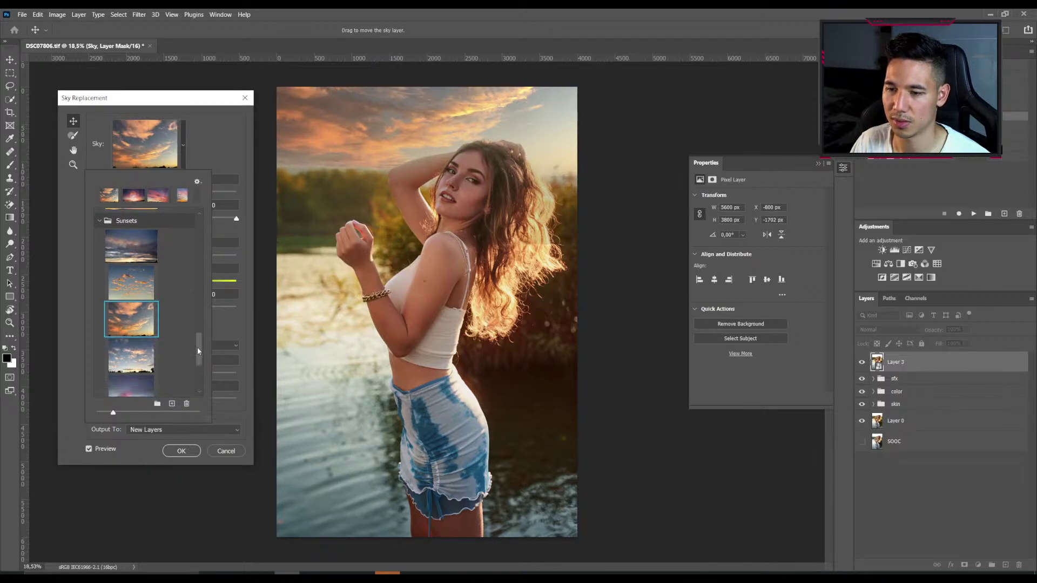
drag(198, 351, 196, 372)
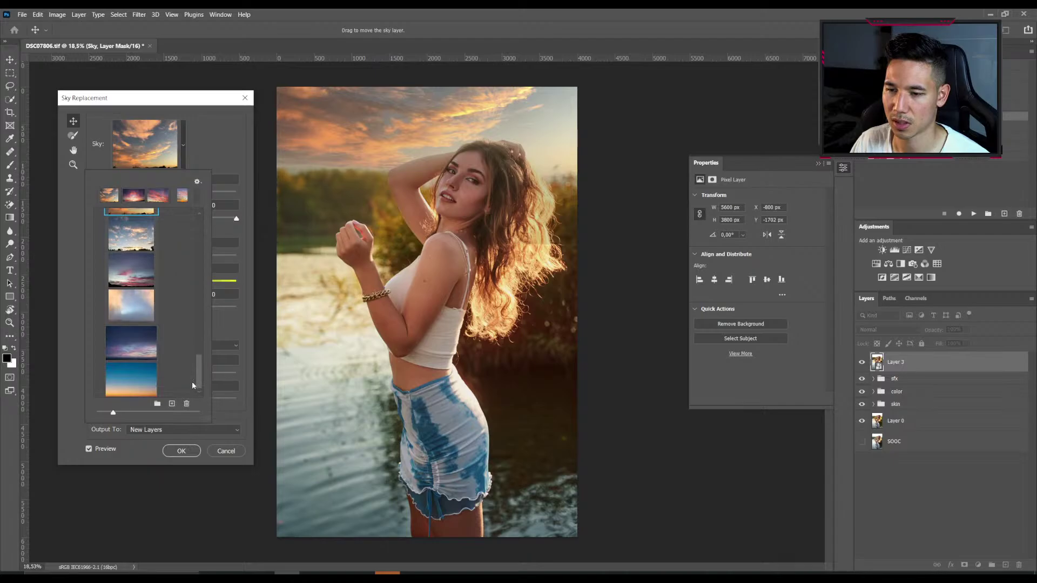
mouse_move(193, 382)
mouse_down()
mouse_move(200, 332)
mouse_move(193, 379)
mouse_up()
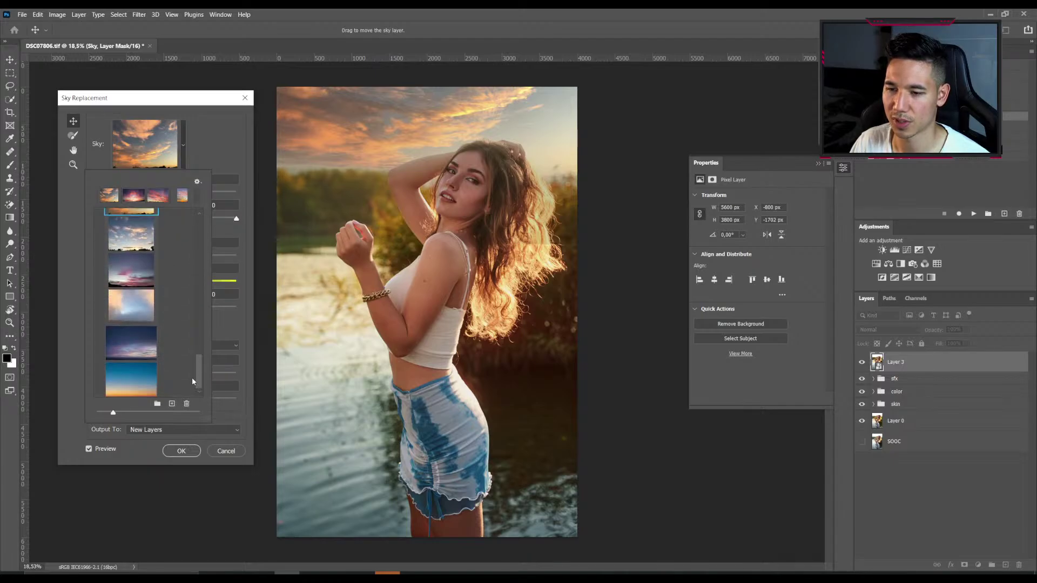
click(147, 306)
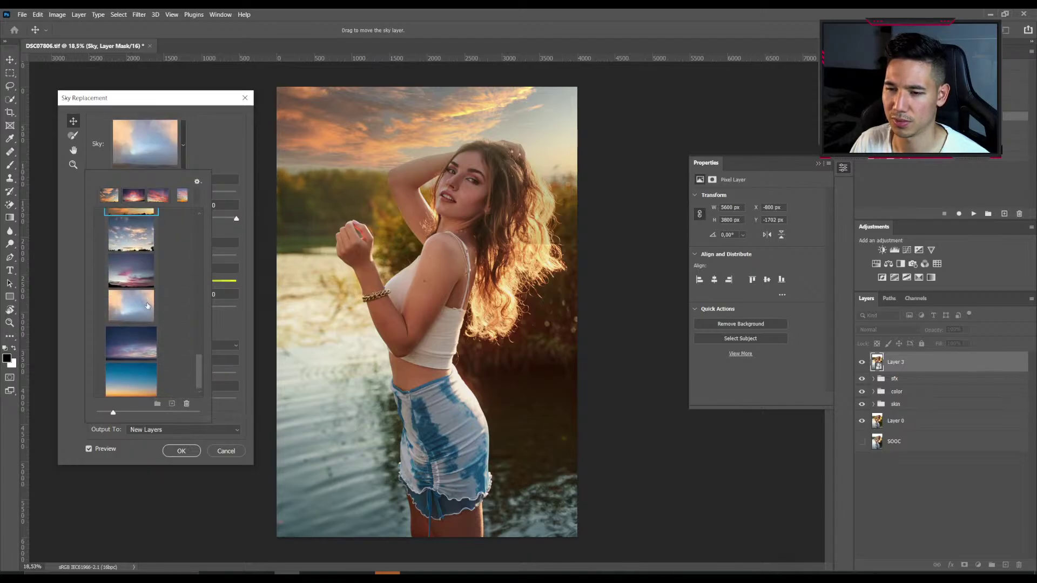
Compare the Sunsets presets with small scattered clouds, heavy dark clouds and orange clouds on the portrait.
scroll(157, 311, up, 3)
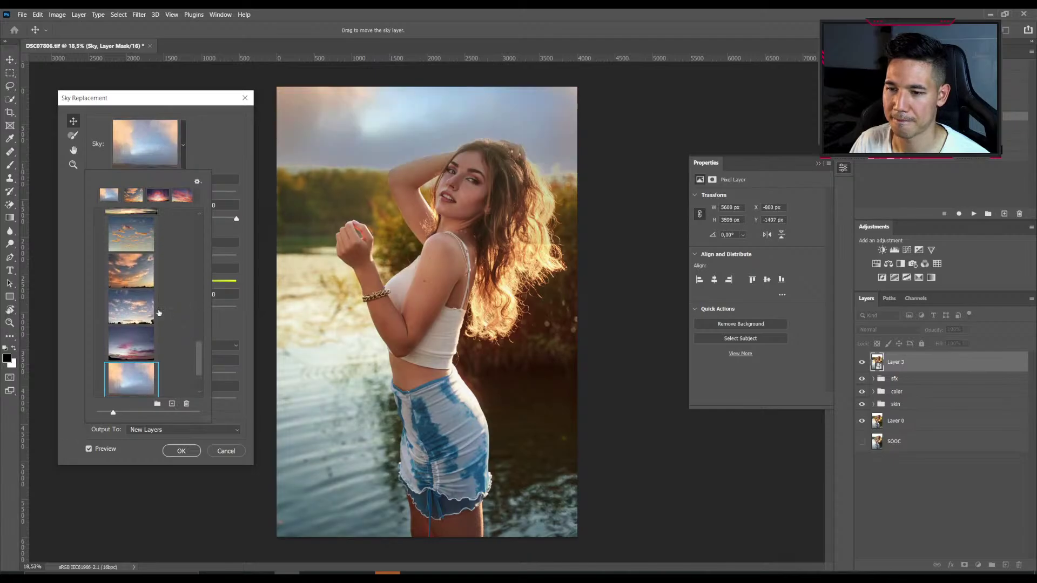
scroll(159, 313, up, 1)
click(127, 320)
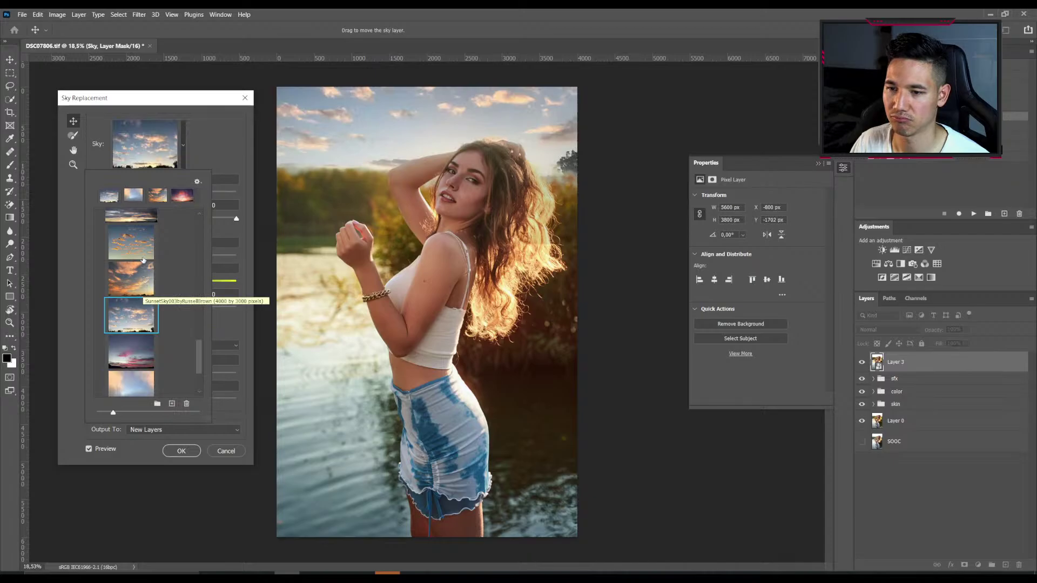
scroll(137, 254, up, 1)
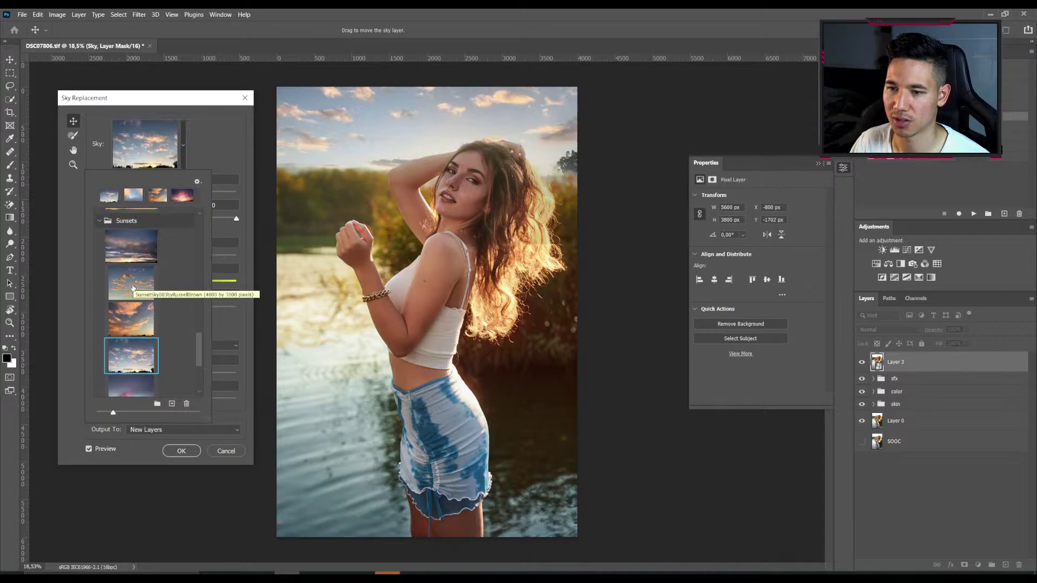
click(135, 249)
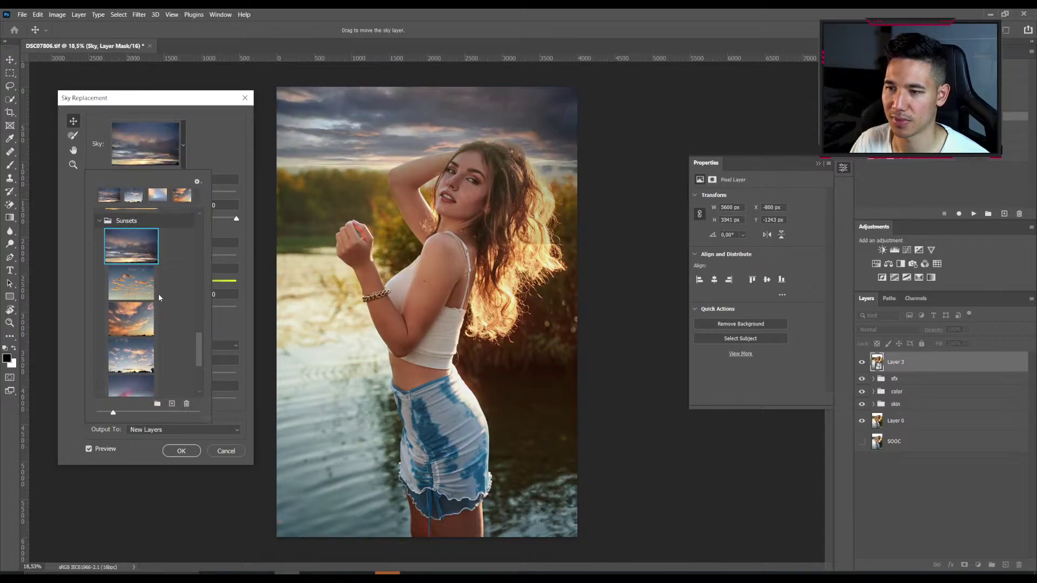
click(142, 318)
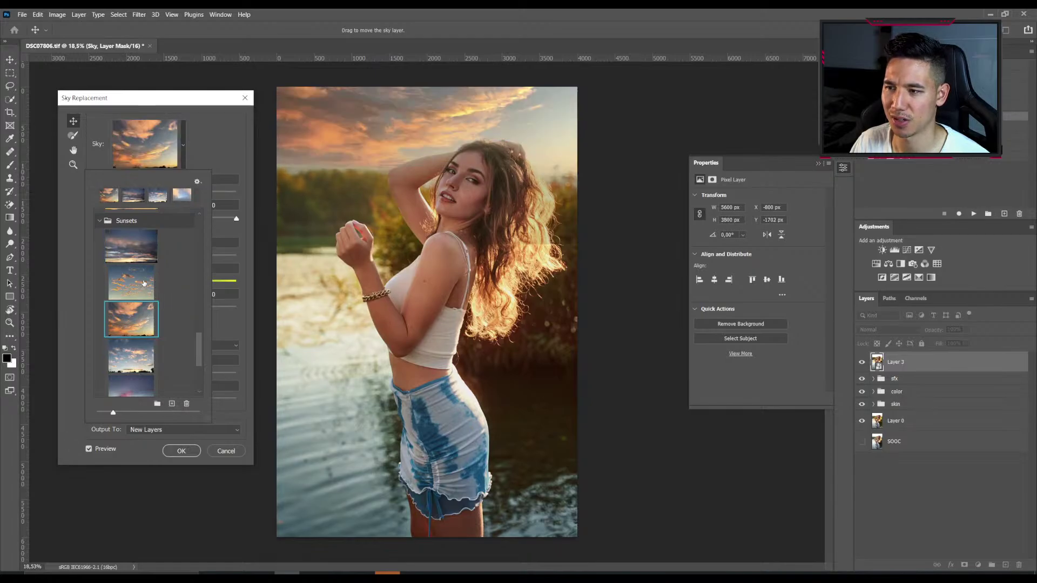
Try the scattered-cloud Sunsets sky again, followed by the pink-and-blue banded and pink streaked Spectacular skies.
scroll(143, 306, down, 1)
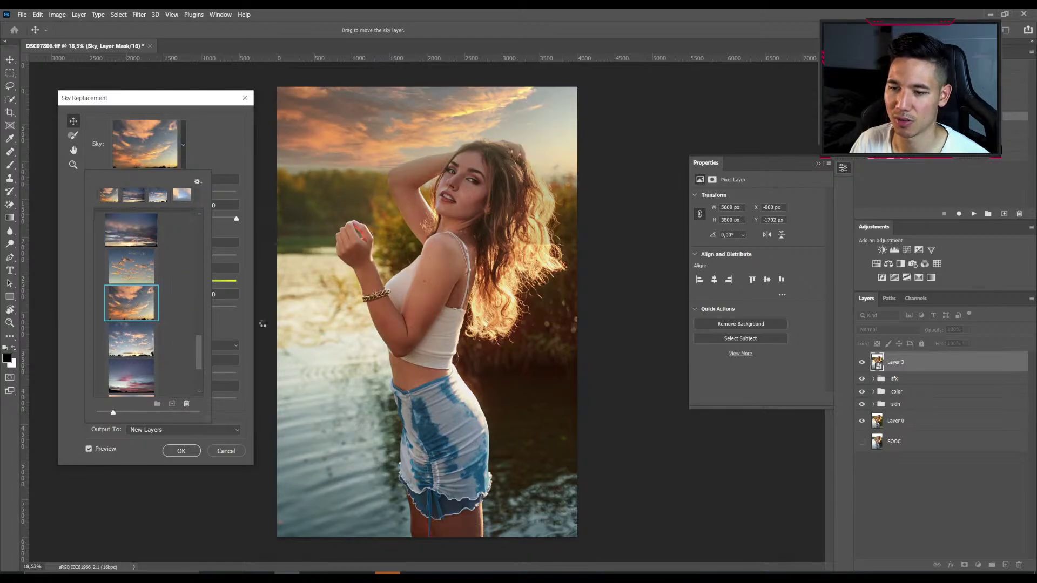
scroll(136, 308, up, 3)
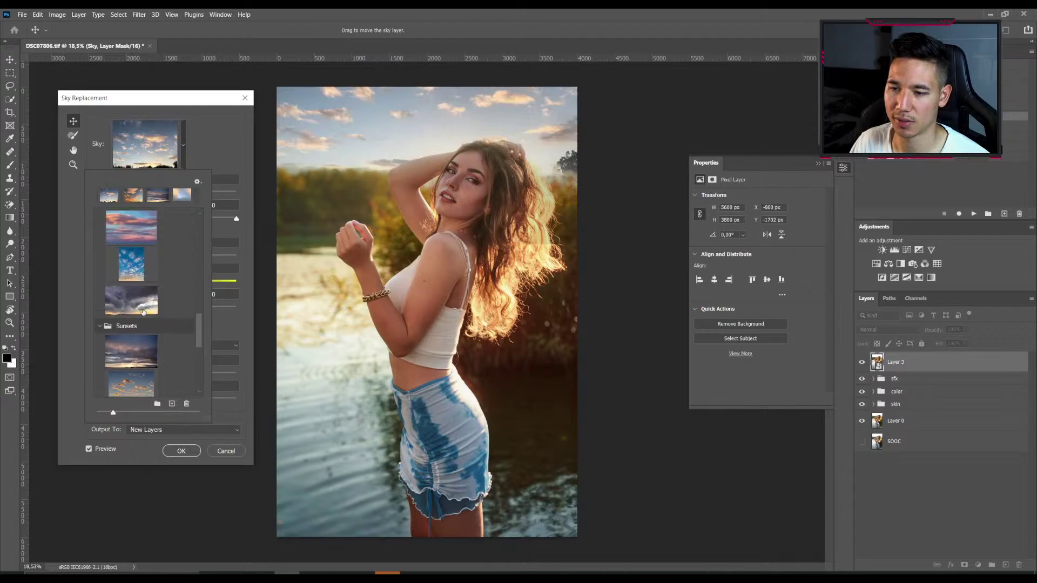
scroll(137, 310, up, 3)
click(139, 323)
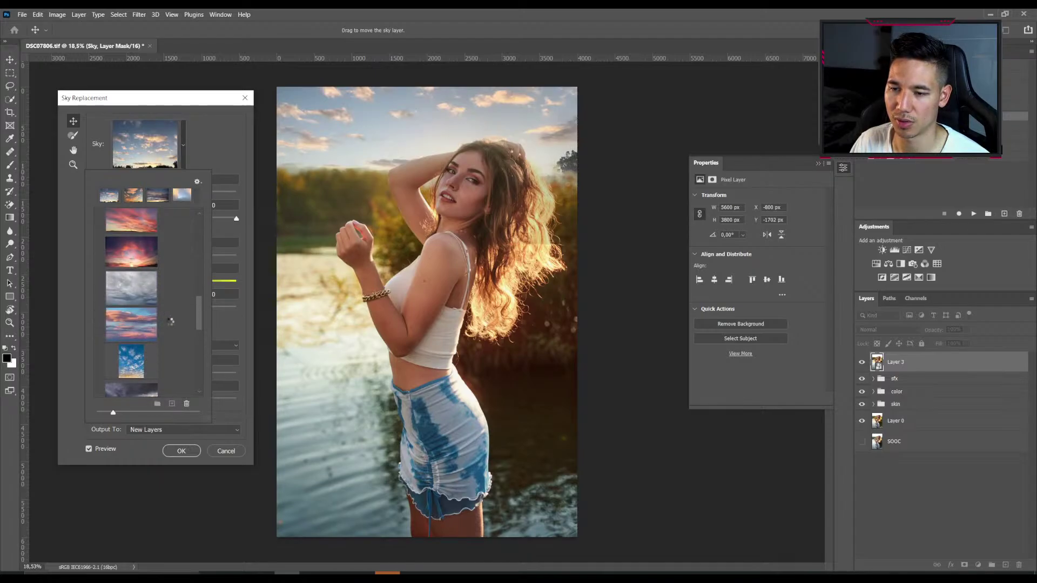
scroll(173, 322, up, 2)
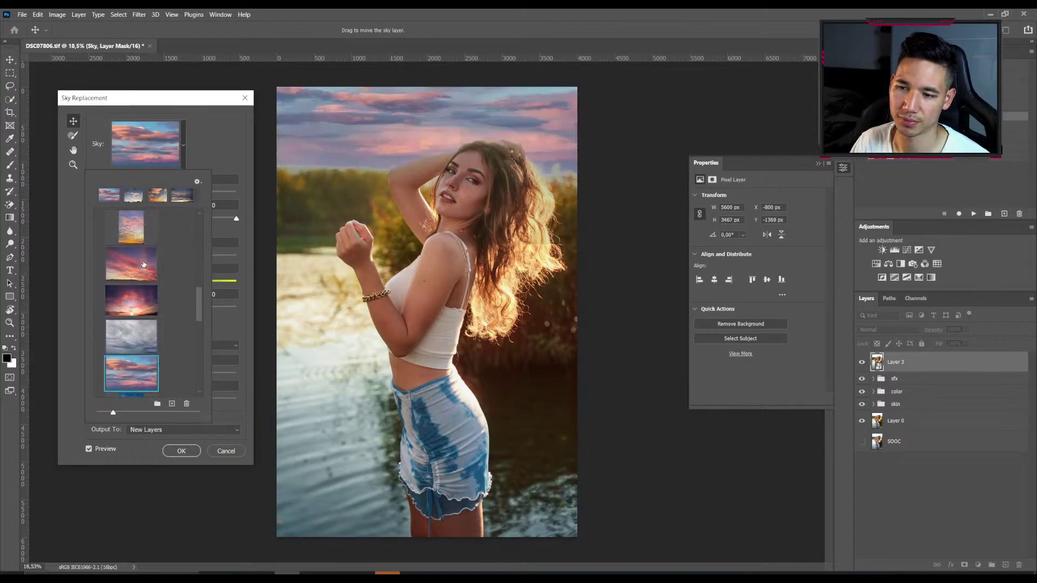
click(167, 275)
scroll(177, 280, up, 2)
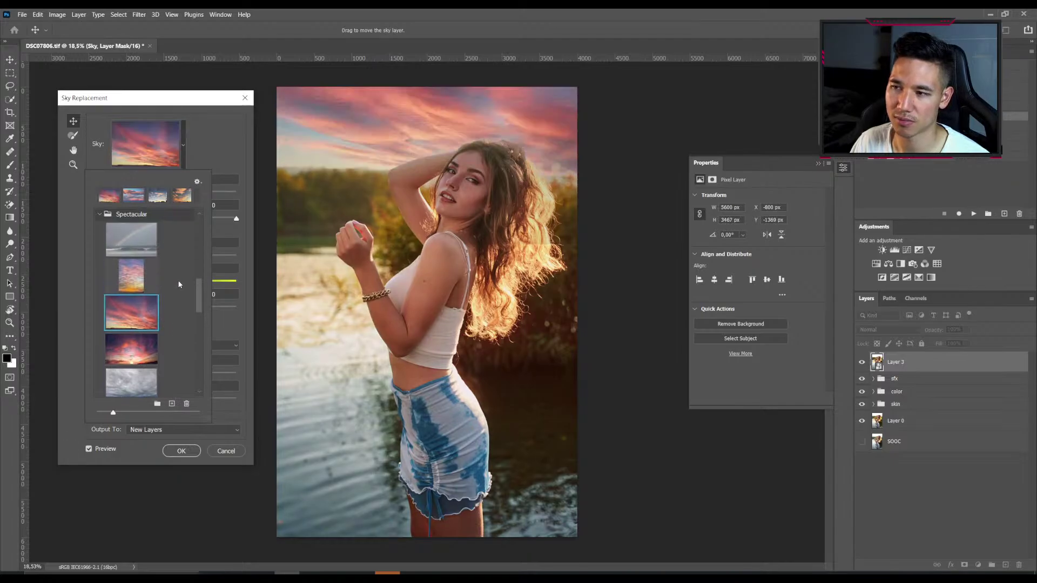
Choose the blue Sunsets sky with small scattered clouds as the replacement sky and close the preset list.
scroll(177, 280, down, 6)
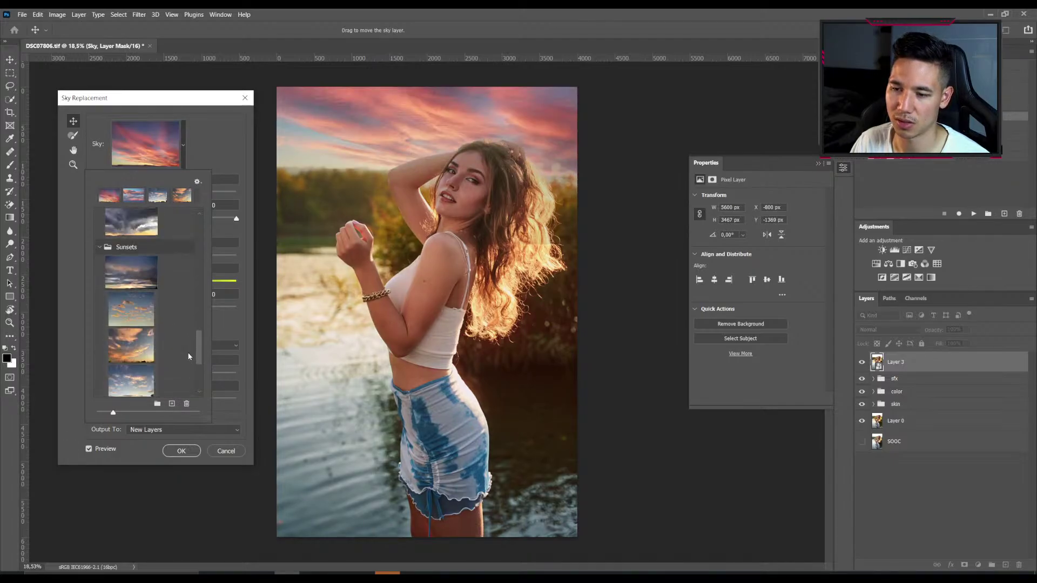
click(129, 339)
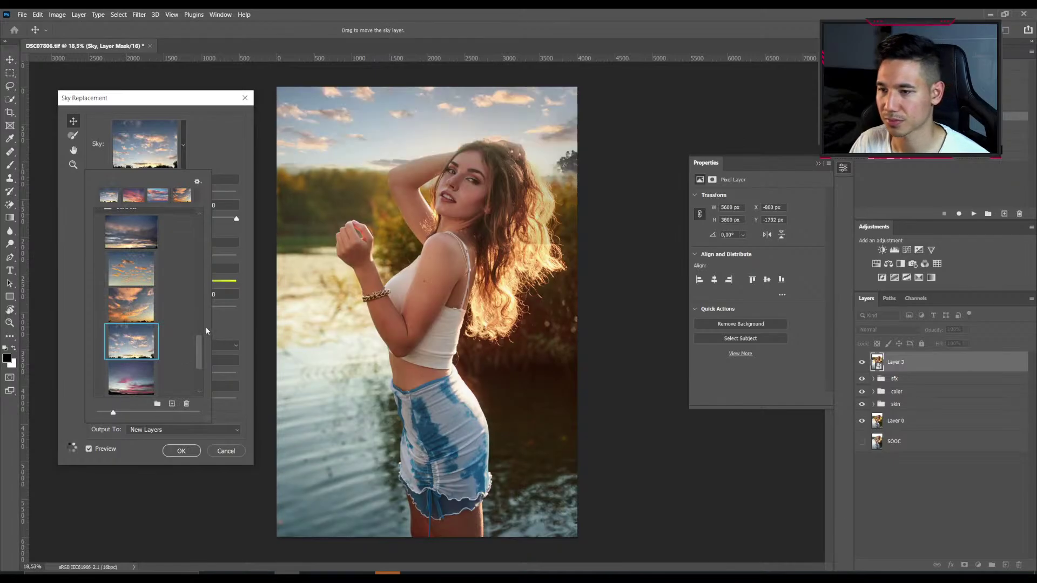
click(226, 156)
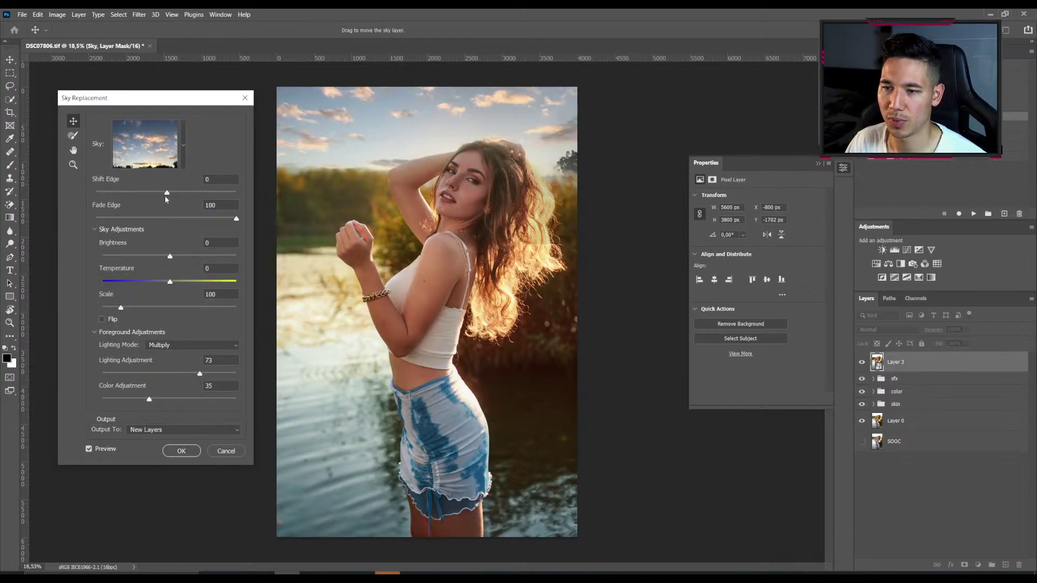
Set the replacement sky's Shift Edge to 40 and Scale to 116.
drag(167, 194, 232, 200)
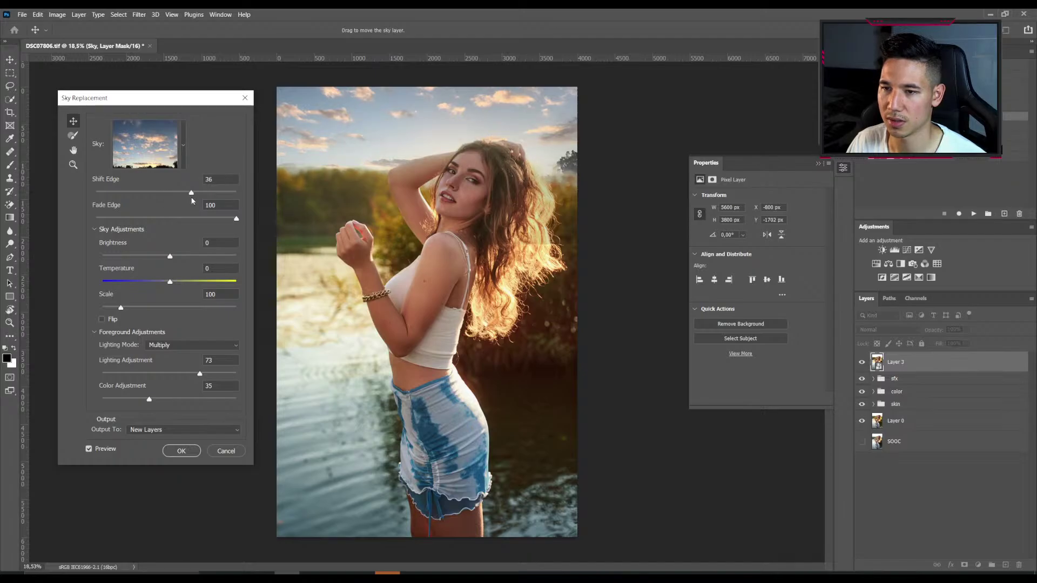
drag(192, 198, 195, 196)
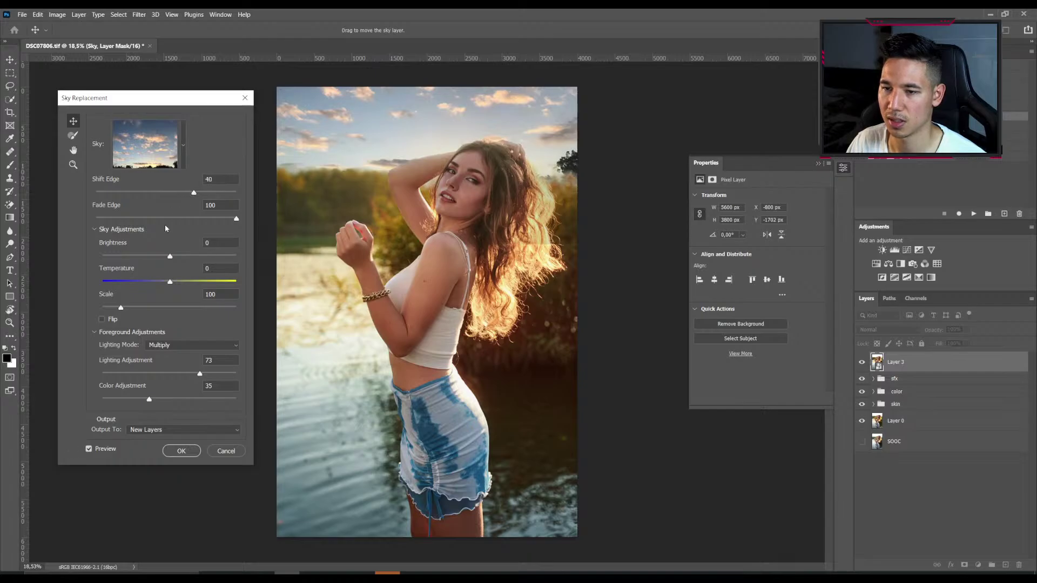
drag(120, 307, 128, 309)
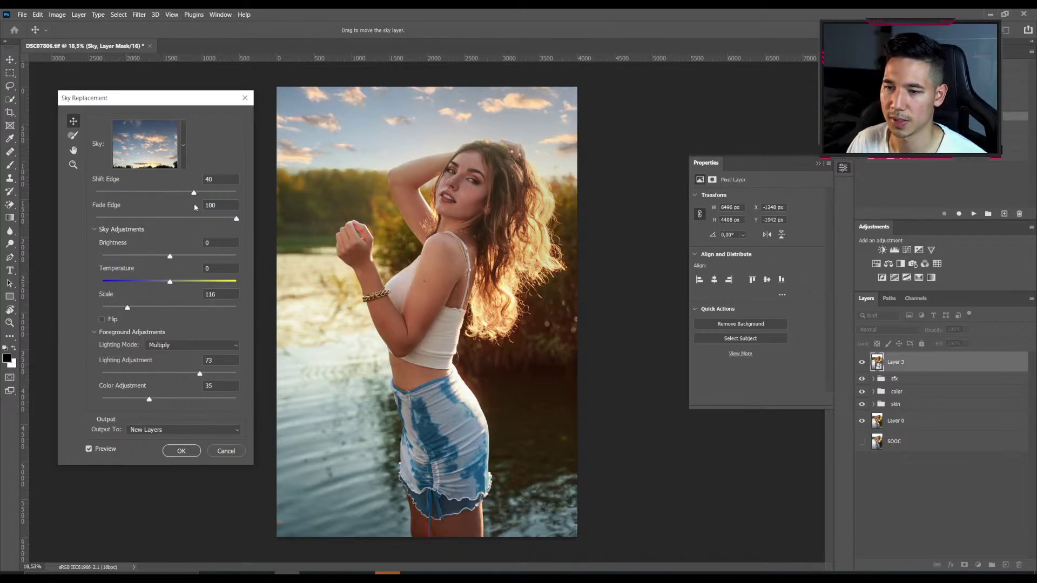
Set the replacement sky's Fade Edge to 50 and Temperature to 54.
drag(236, 220, 93, 219)
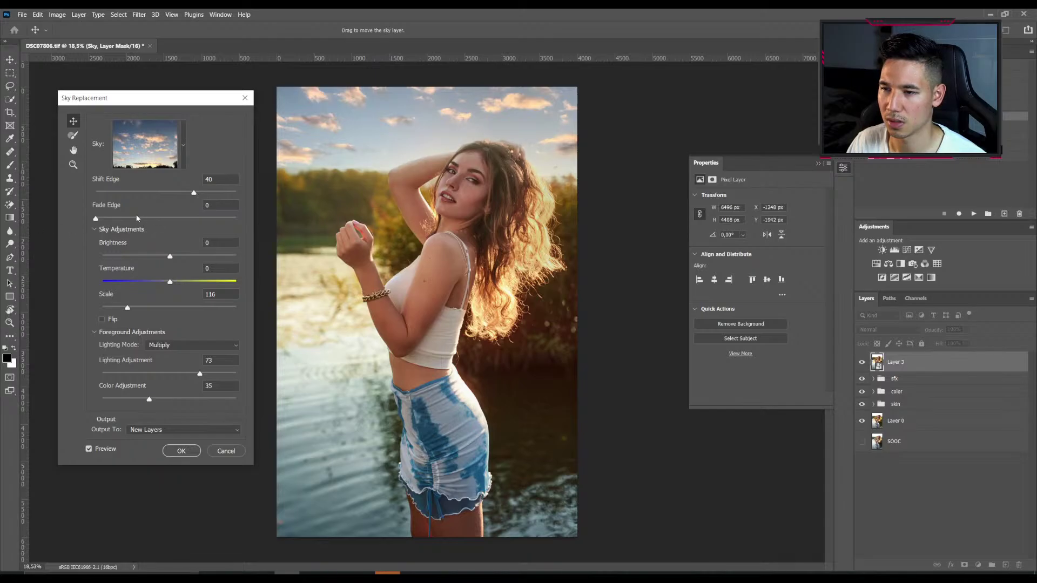
drag(96, 218, 166, 219)
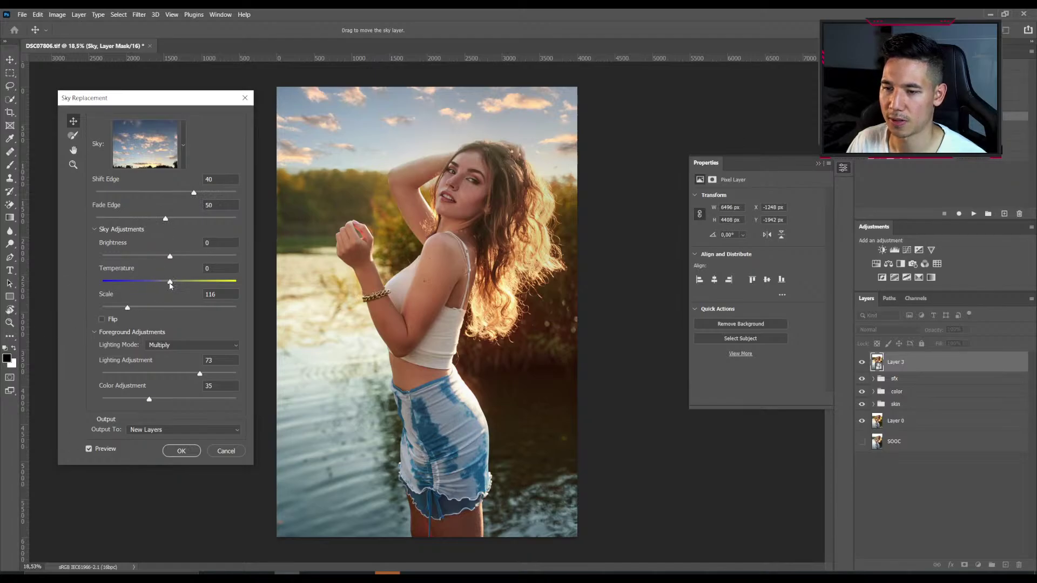
drag(170, 285, 207, 290)
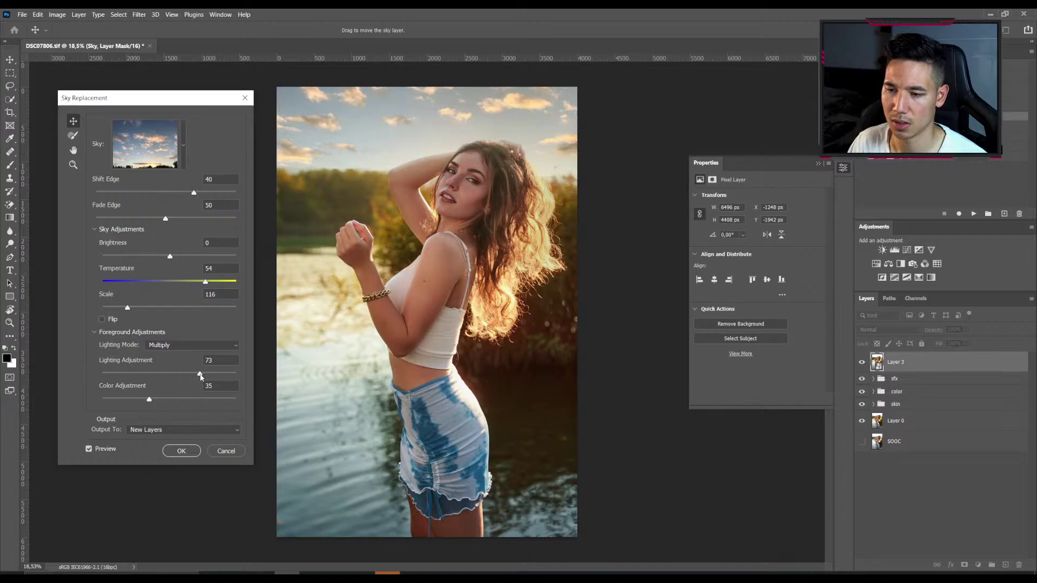
Set the foreground Lighting Adjustment and Color Adjustment to 0 and apply the sky replacement to new layers.
drag(201, 374, 102, 374)
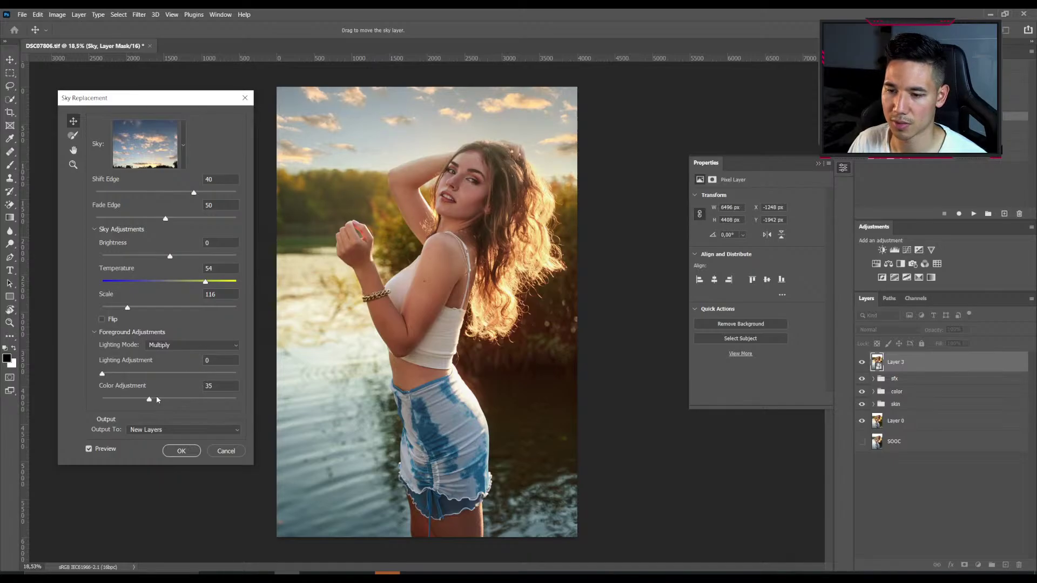
drag(149, 399, 102, 399)
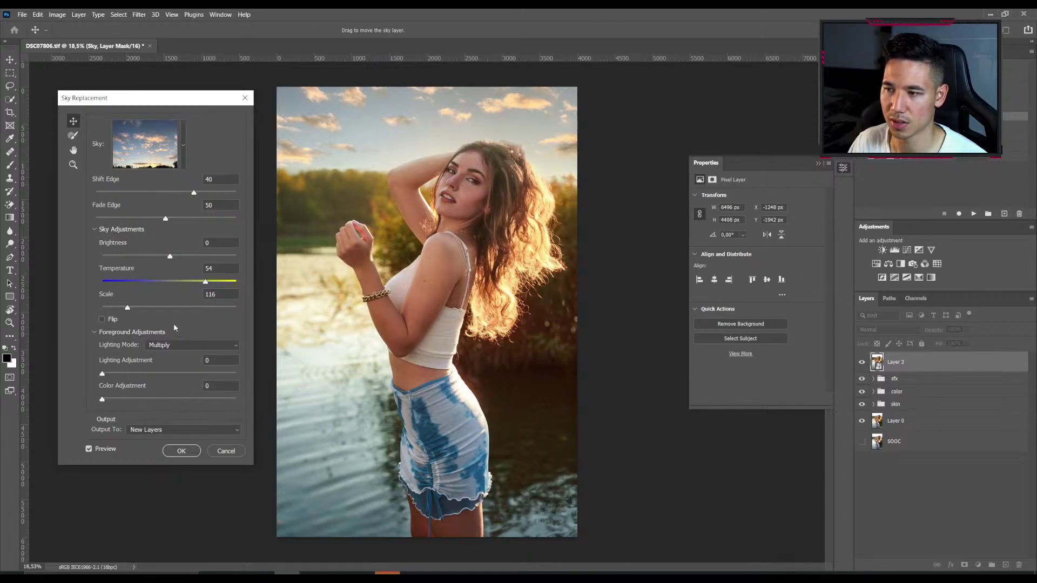
click(182, 452)
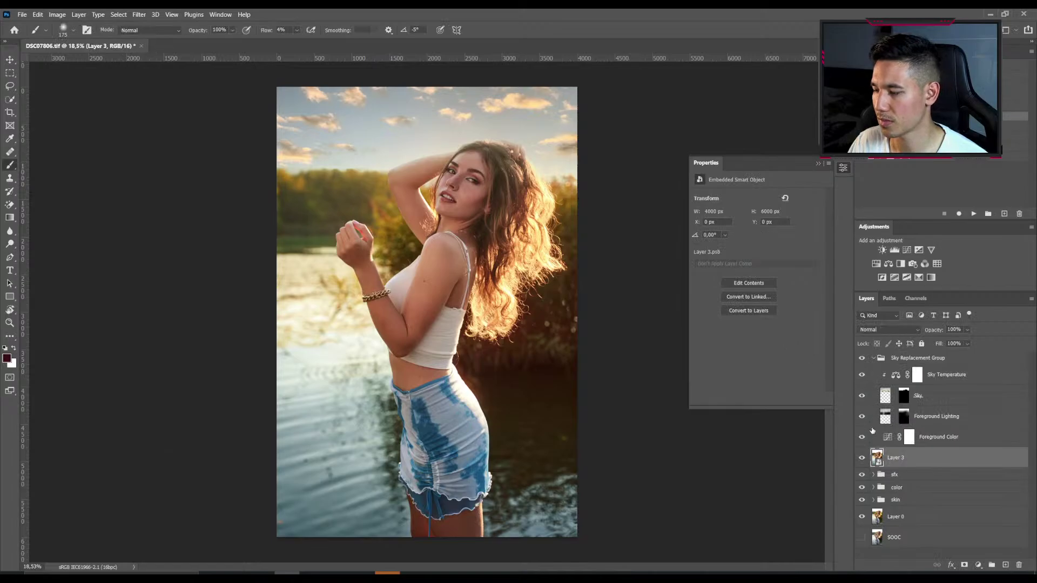
Compare the portrait with and without the Foreground Lighting layer and delete that layer from the Sky Replacement Group.
click(871, 417)
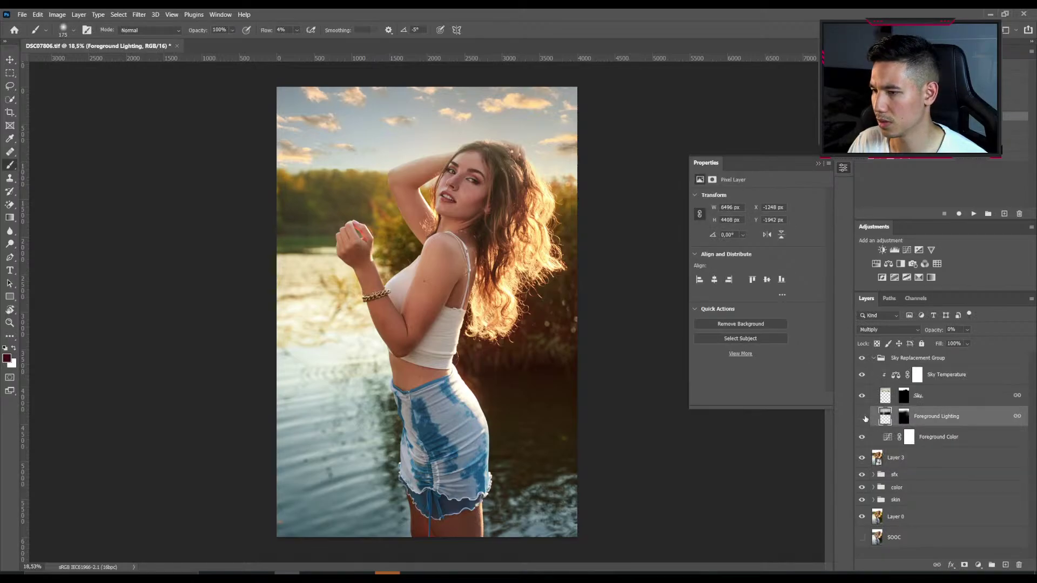
click(863, 417)
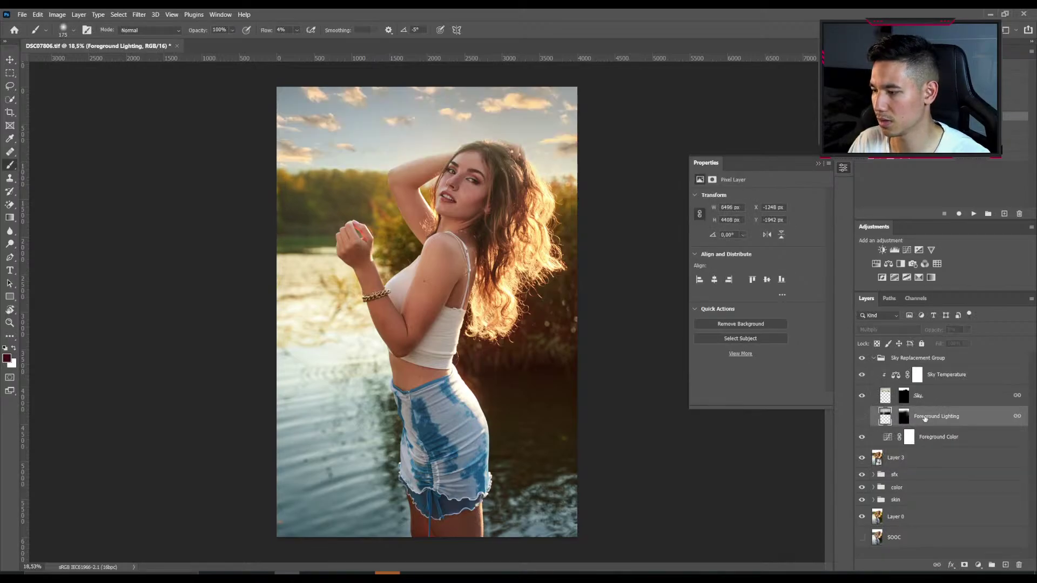
click(863, 417)
click(862, 417)
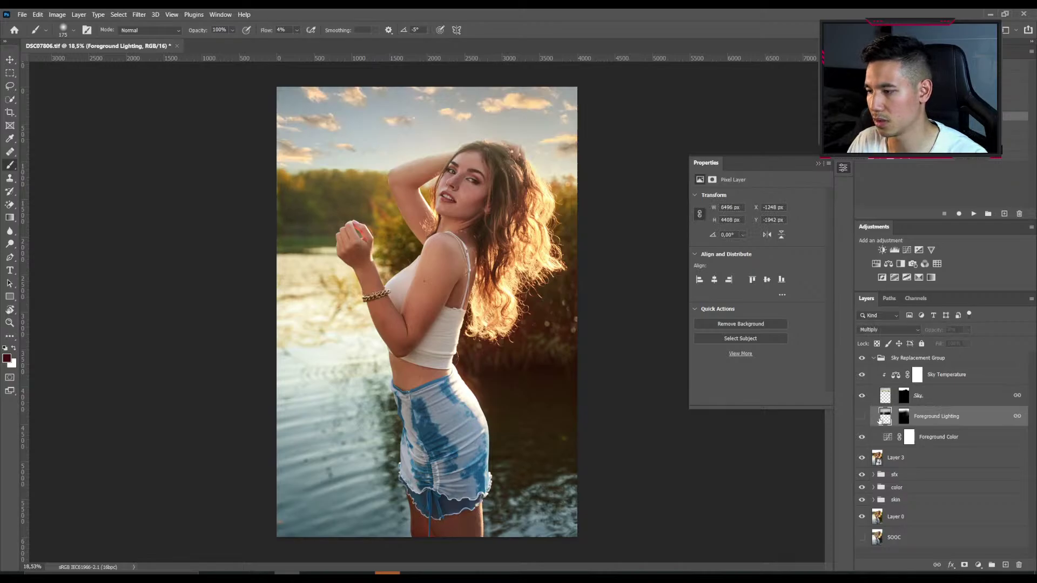
key(Delete)
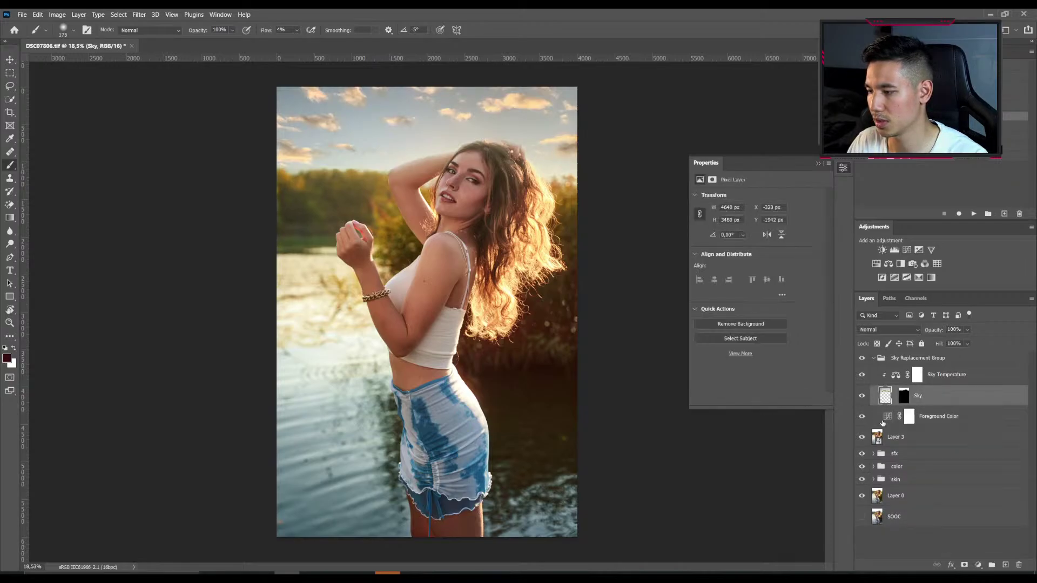
Delete the Foreground Color curves adjustment from the Sky Replacement Group.
click(886, 418)
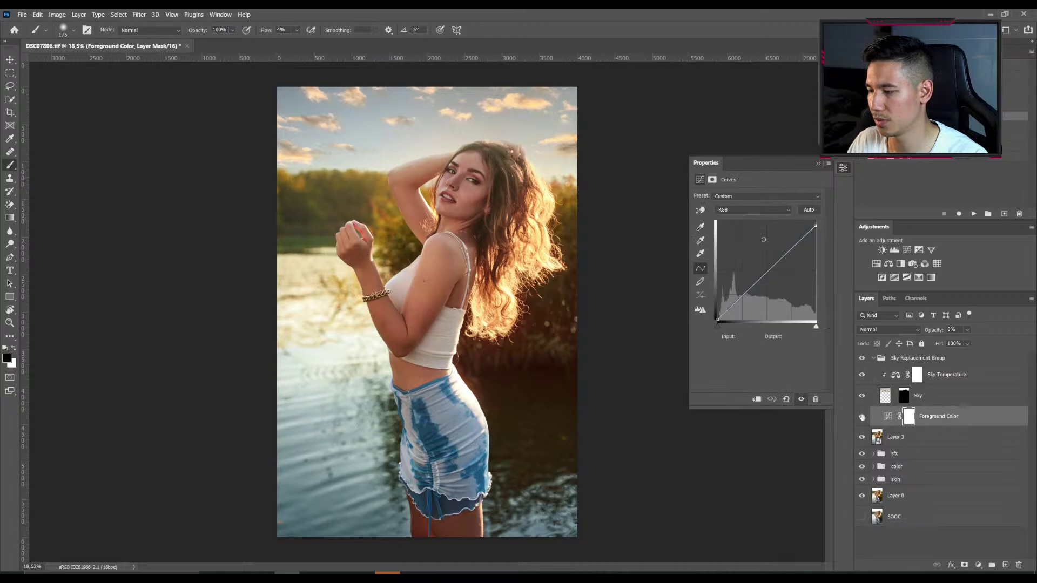
click(862, 417)
click(886, 420)
key(Delete)
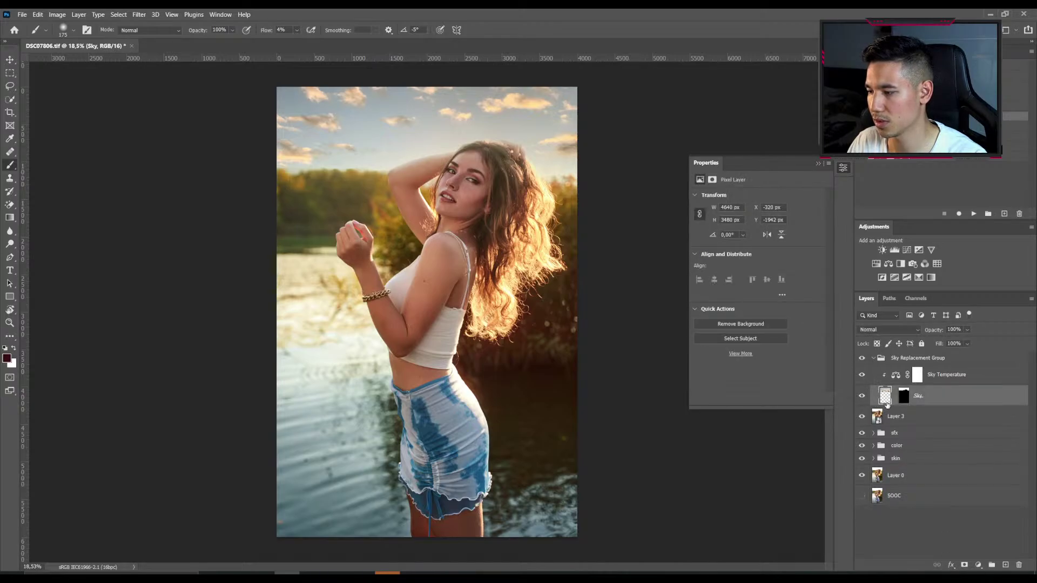
Add a blank layer above the Sky Temperature adjustment and move the Sky layer's mask onto it.
click(139, 15)
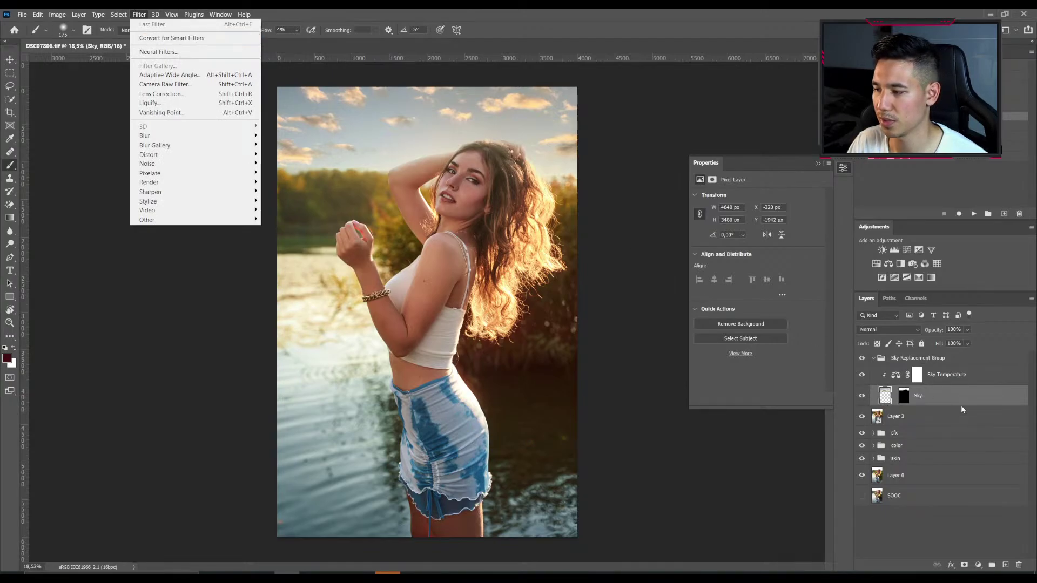
key(Escape)
click(1005, 565)
alt+click(901, 406)
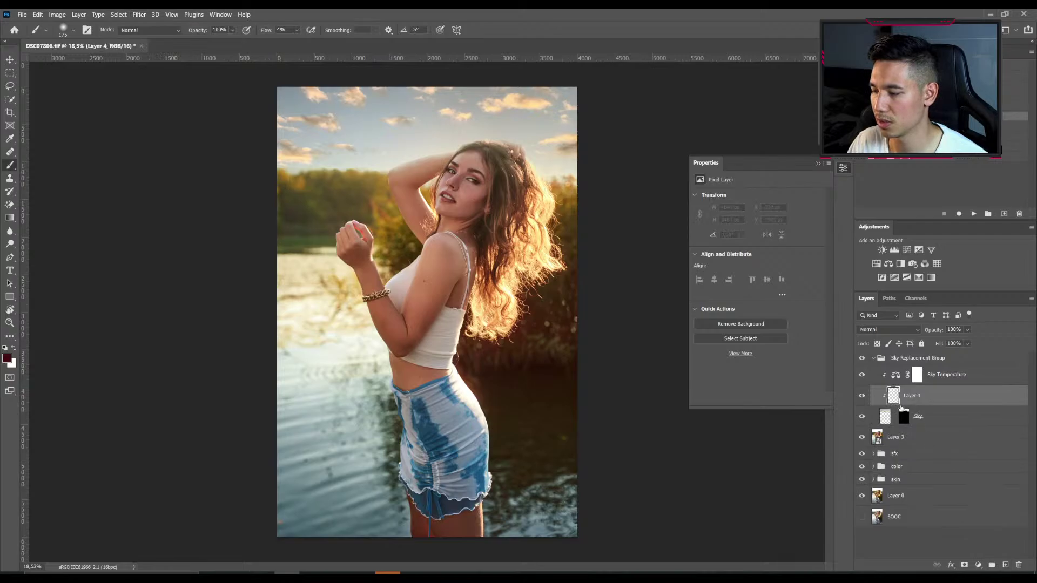
drag(901, 406, 903, 378)
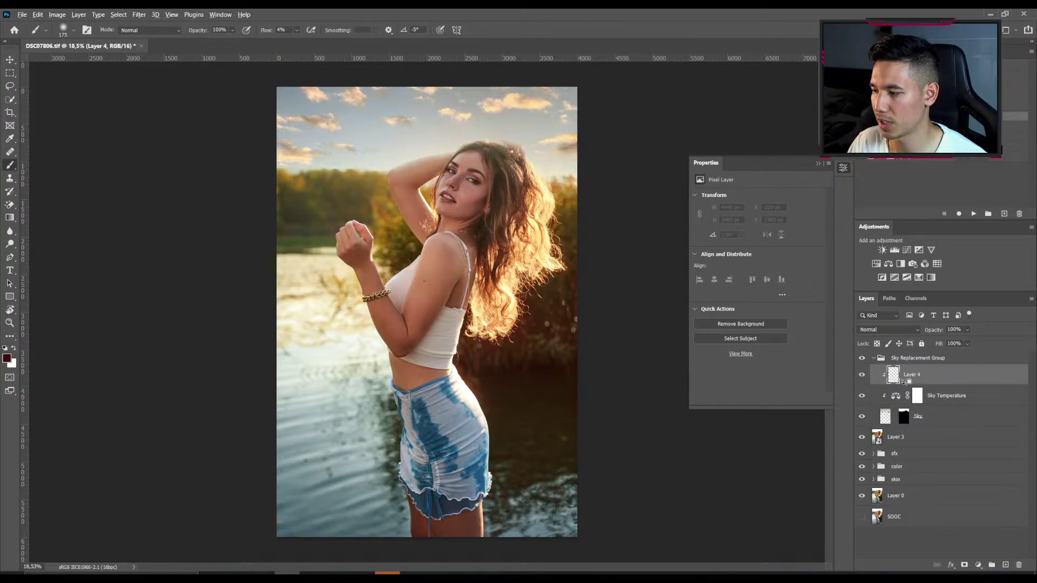
drag(903, 416, 903, 375)
Convert the unmasked Sky layer to a smart object for smart filters.
click(899, 417)
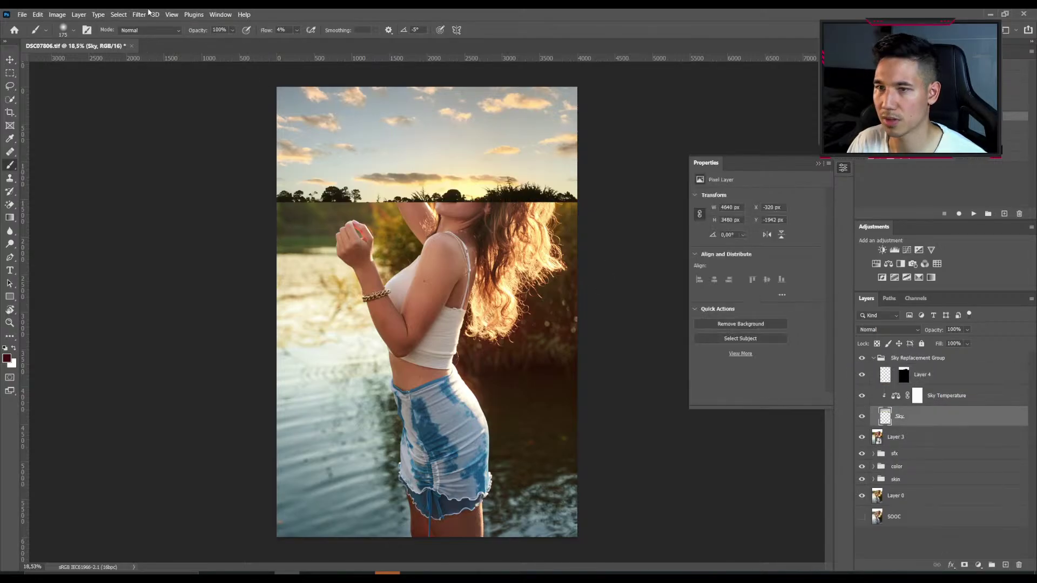
click(140, 14)
click(147, 38)
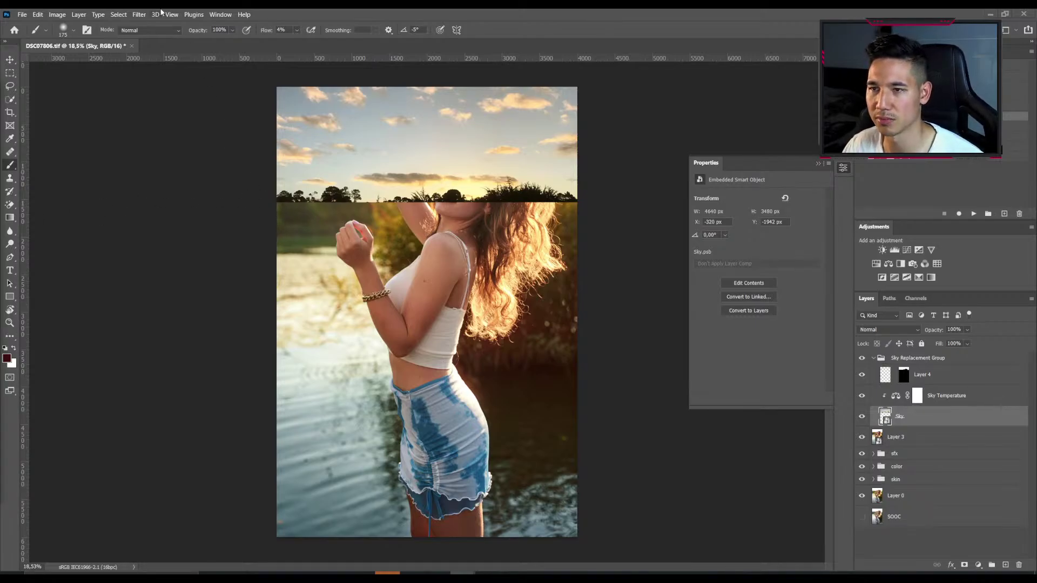
Move the sky mask from the blank layer back onto the Sky smart object and delete the blank layer.
click(161, 12)
click(904, 376)
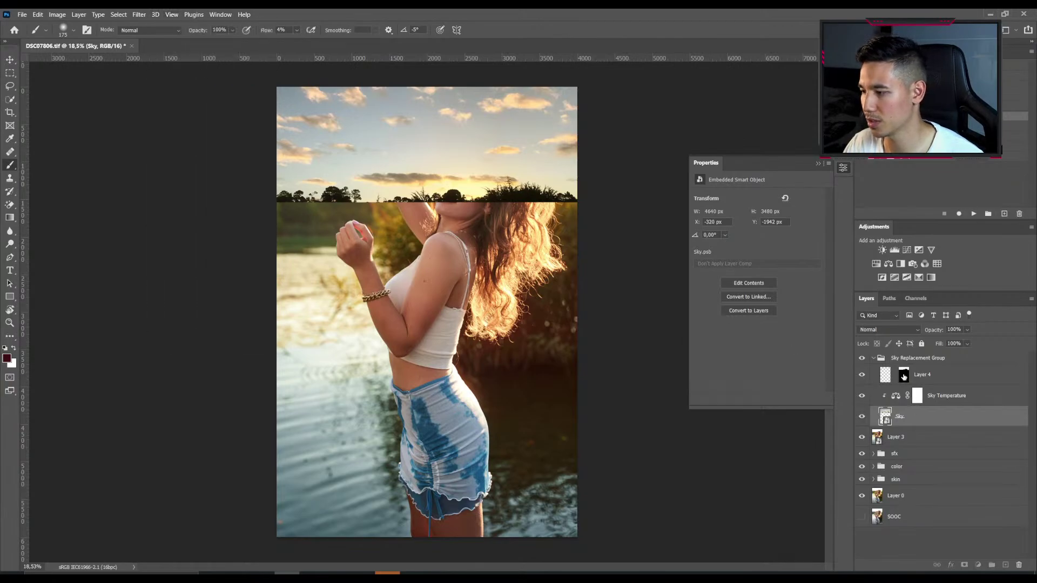
drag(904, 377, 914, 423)
key(Delete)
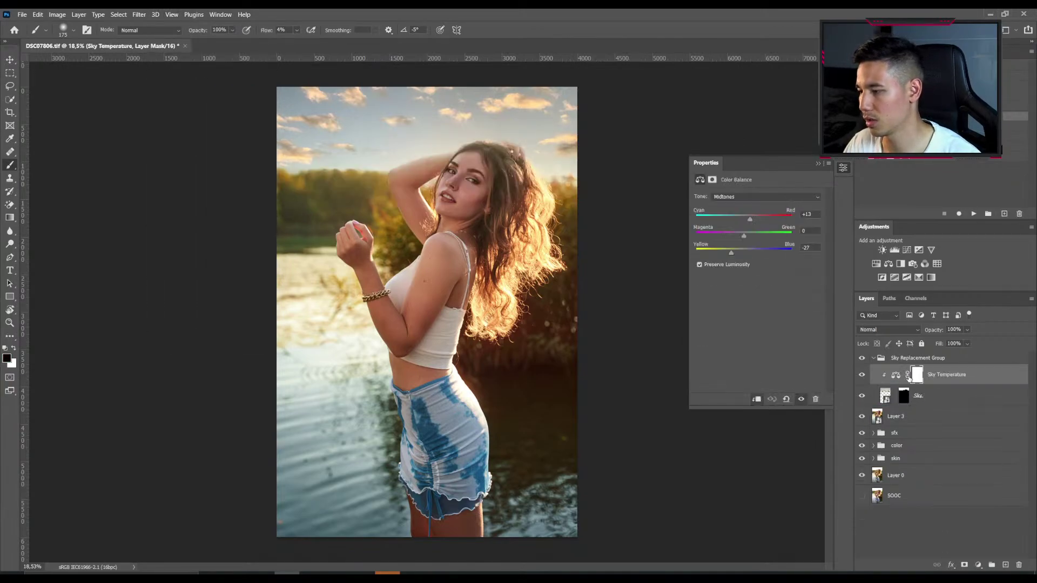
Apply a Gaussian Blur smart filter to the Sky layer, adjusting the radius until the clouds look softly out of focus.
click(884, 396)
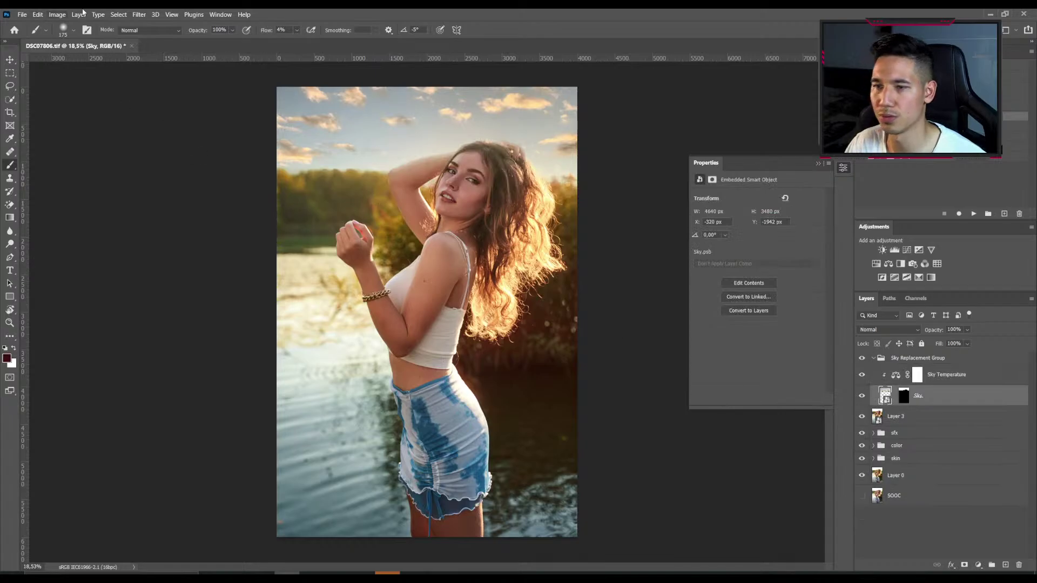
click(56, 14)
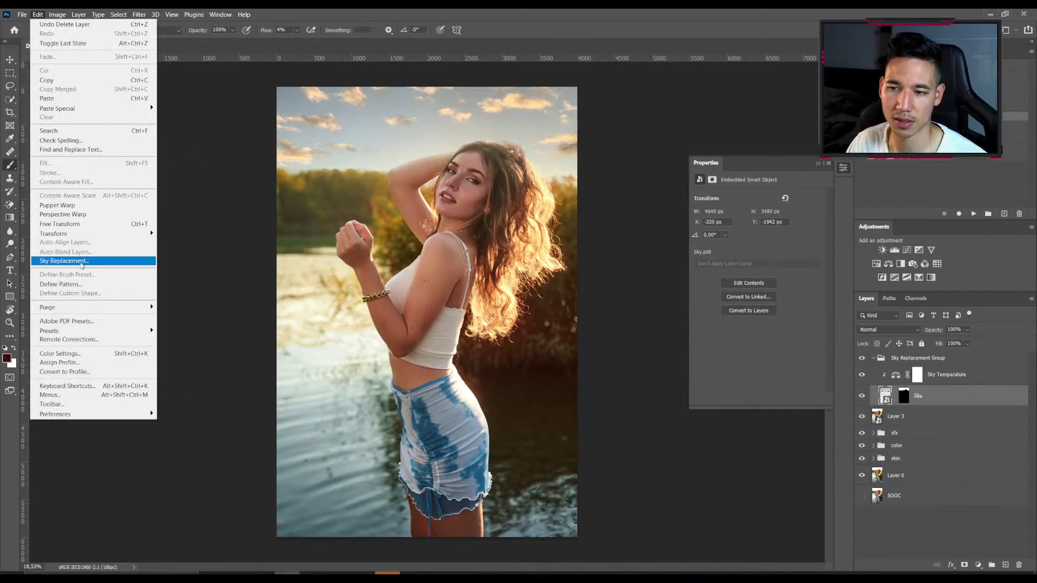
key(Escape)
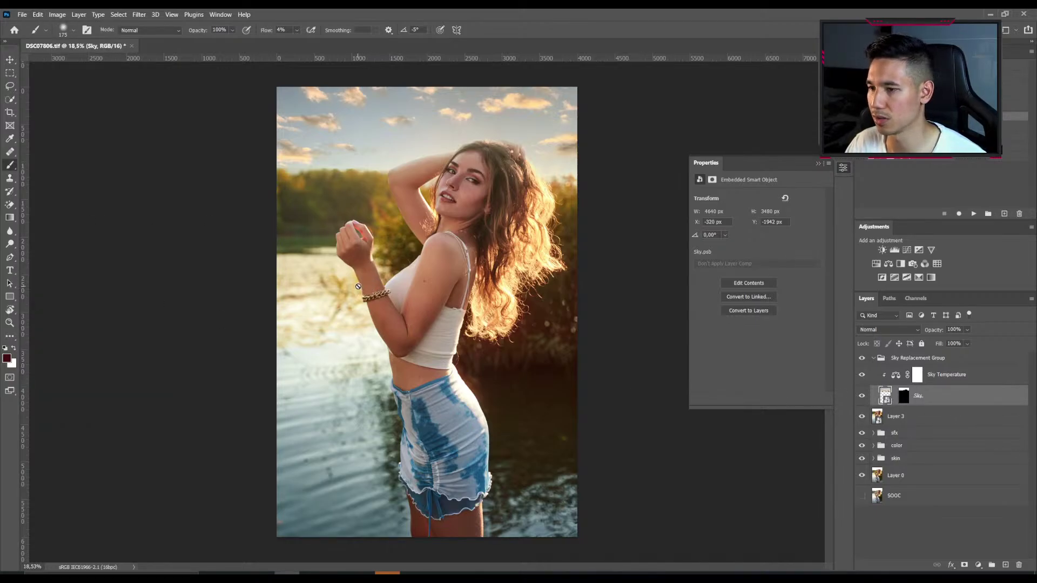
click(197, 16)
mouse_move(140, 15)
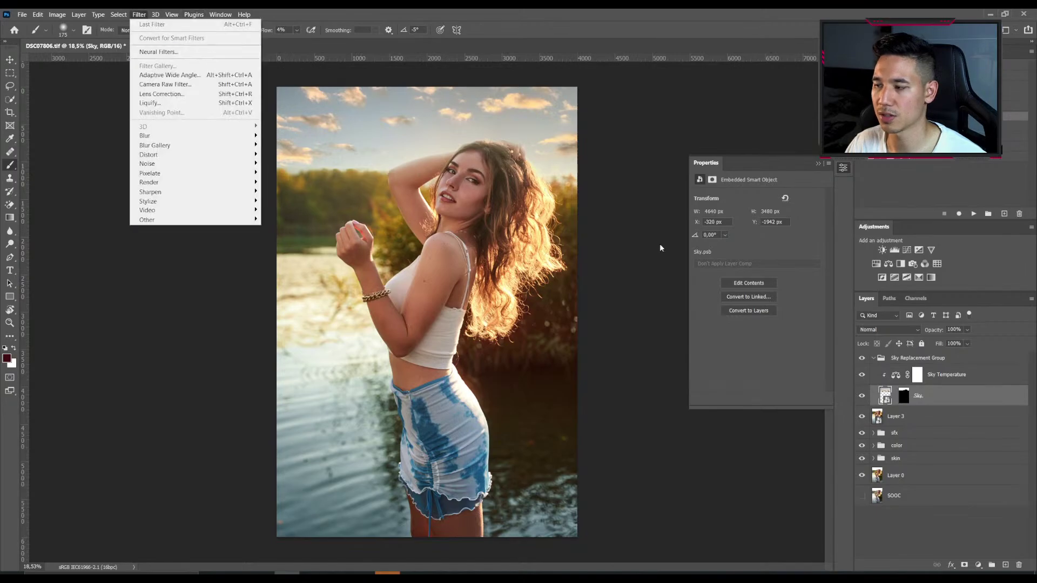
mouse_move(178, 136)
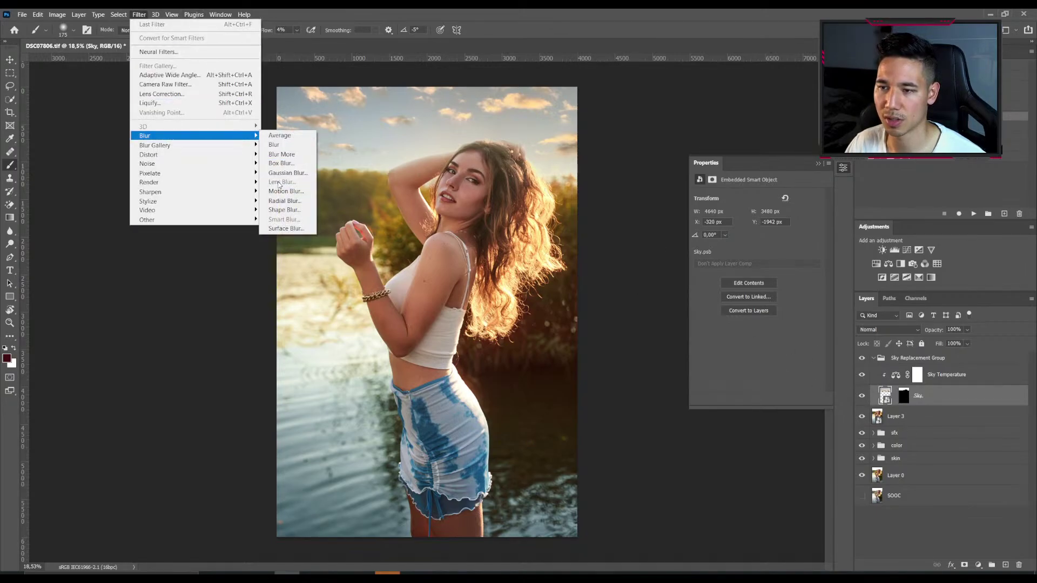
click(295, 174)
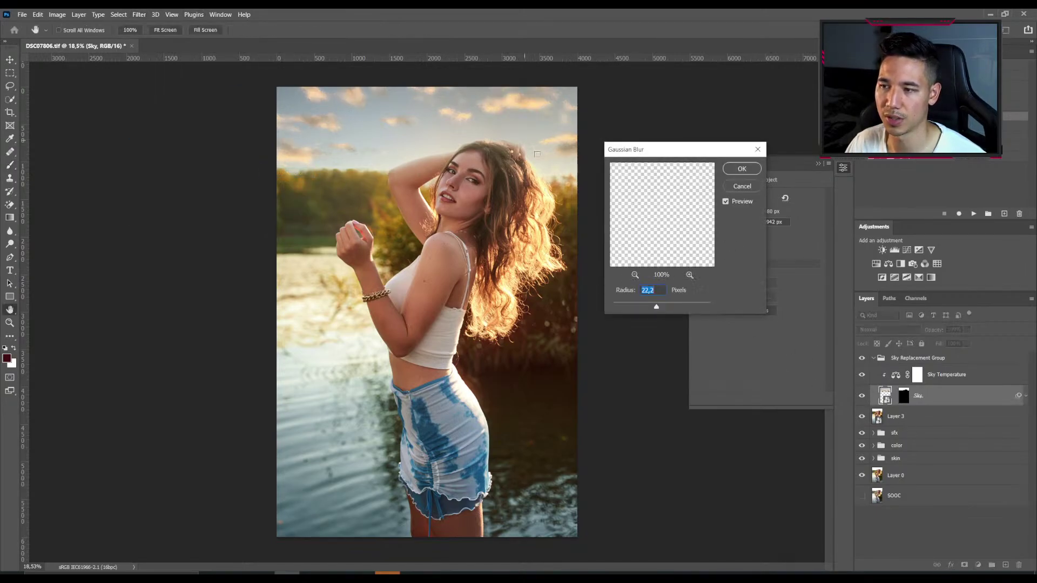
drag(658, 307, 613, 306)
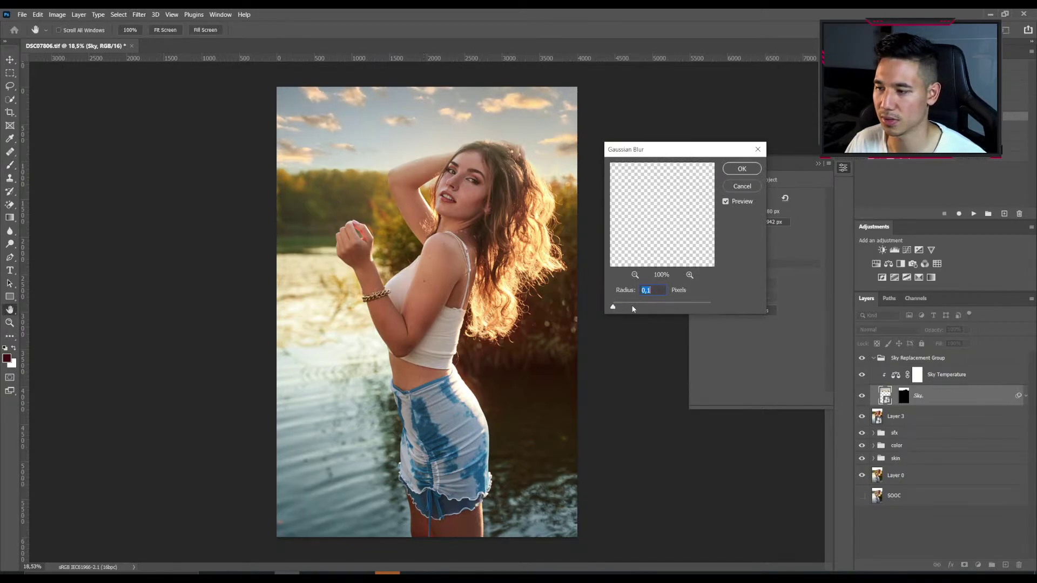
drag(632, 307, 657, 306)
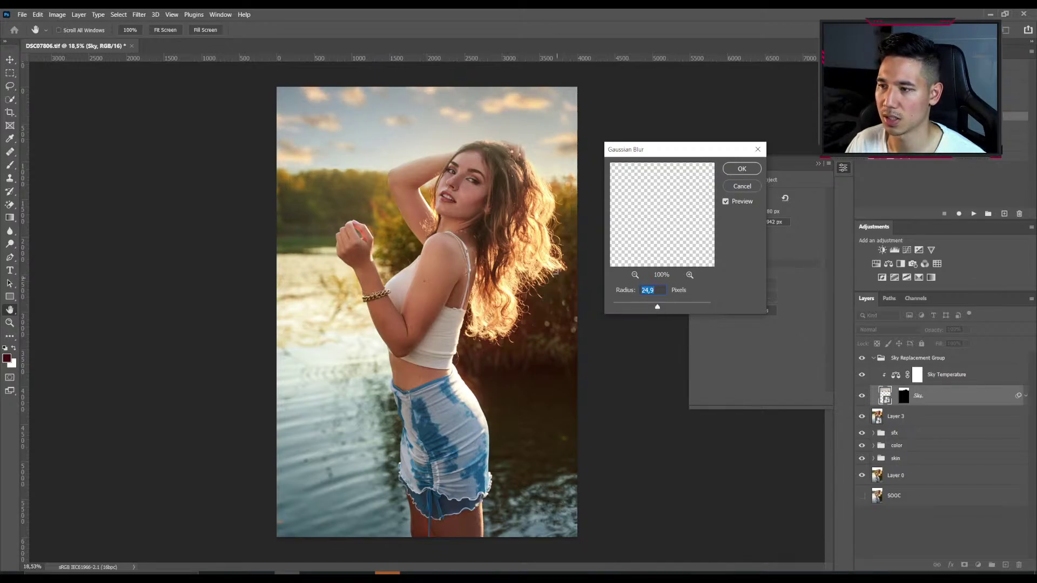
mouse_move(657, 309)
mouse_down()
mouse_move(647, 310)
mouse_move(655, 308)
mouse_up()
click(742, 169)
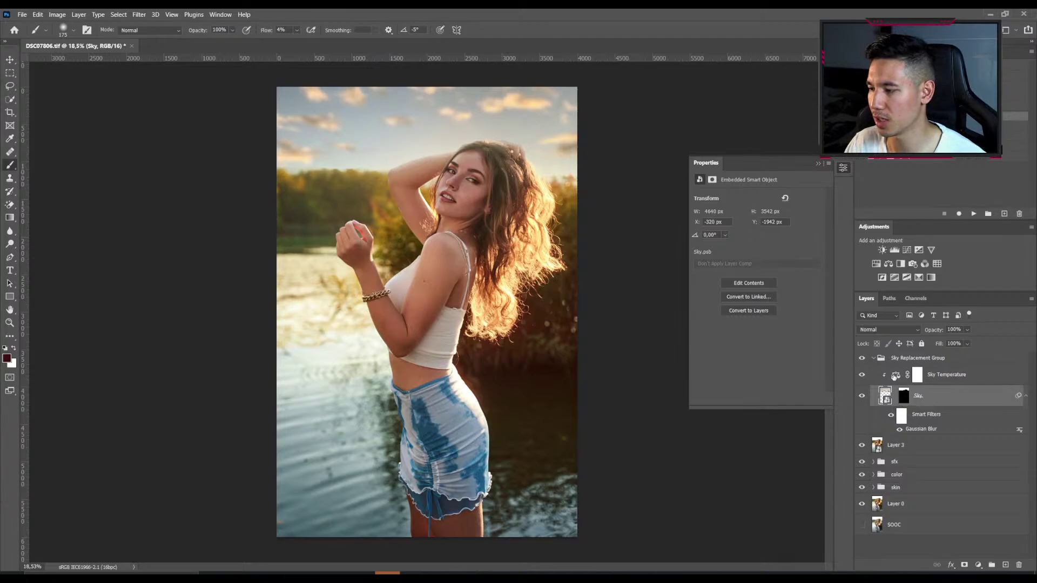
Hide the Sky Temperature adjustment and add a Selective Color adjustment clipped to the Sky layer.
click(917, 374)
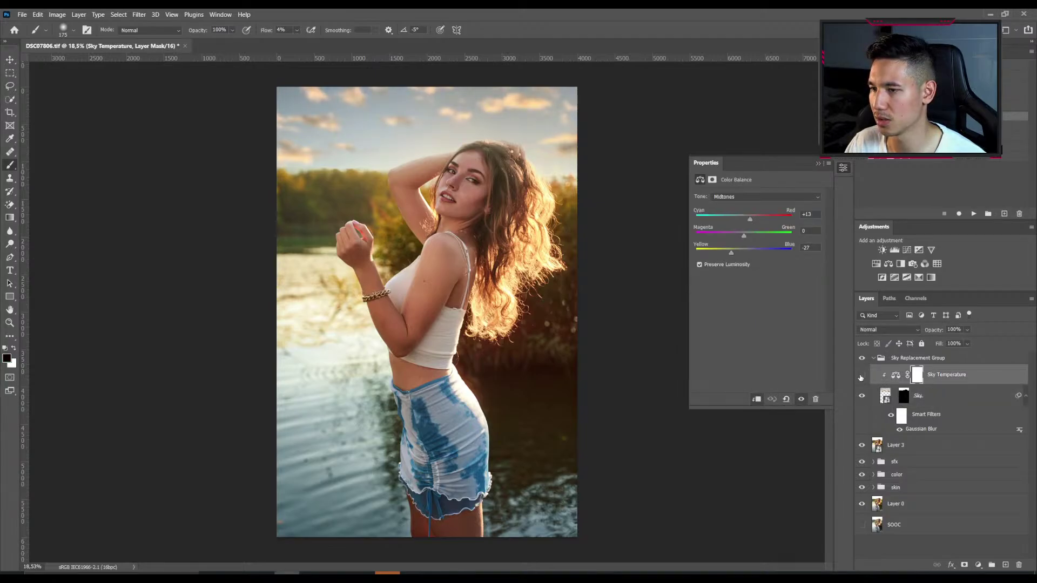
click(860, 375)
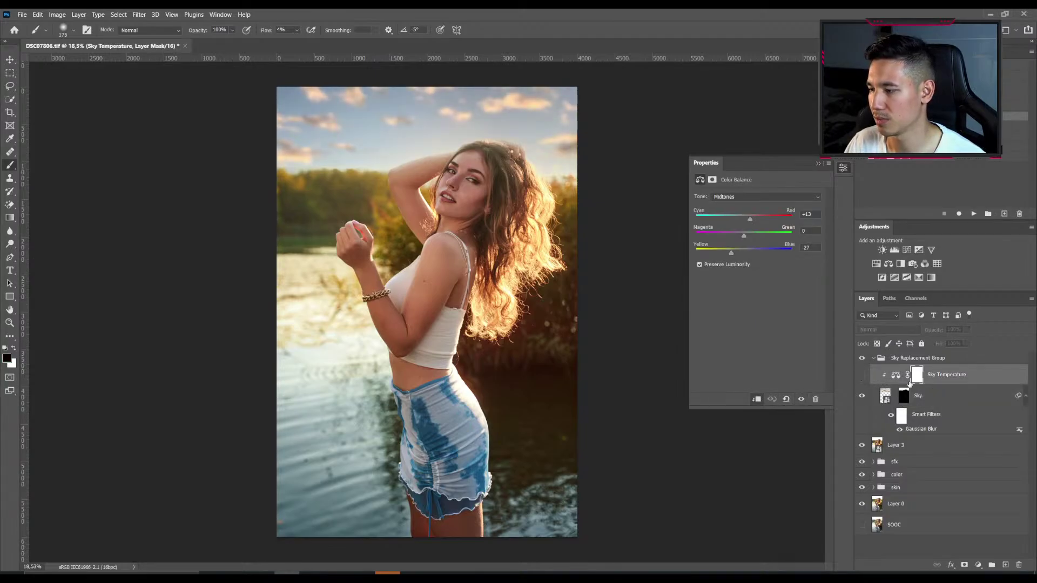
click(875, 387)
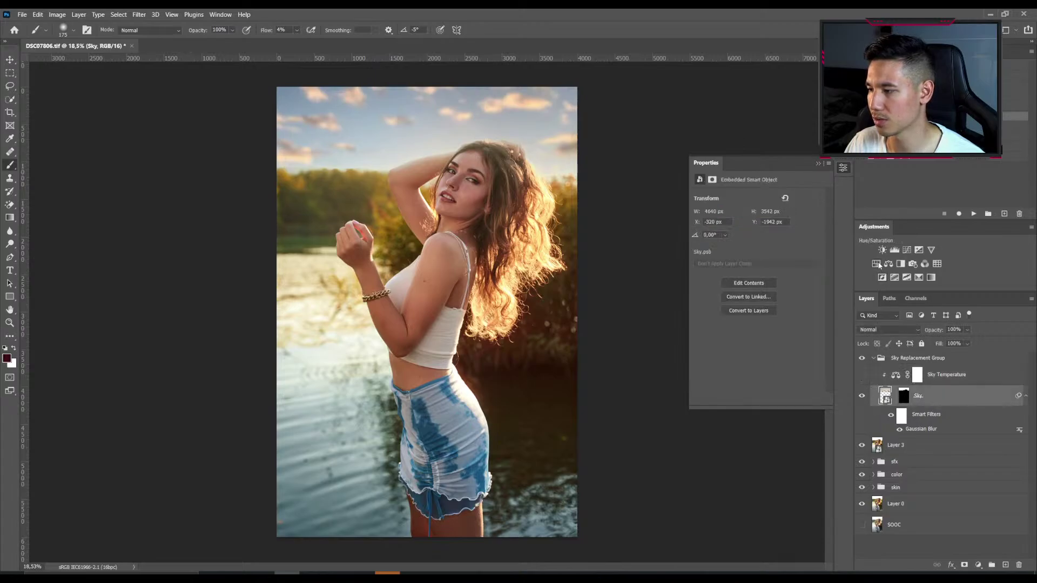
click(931, 277)
In the Selective Color adjustment's Blues range, set Cyan to +45 and reduce Yellow.
click(748, 207)
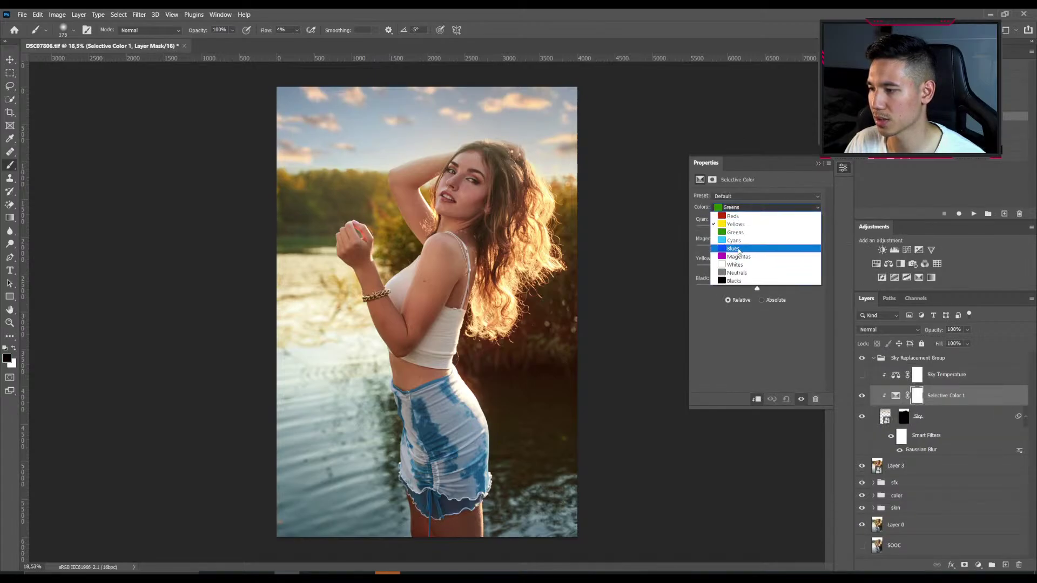
click(767, 230)
drag(768, 231, 785, 233)
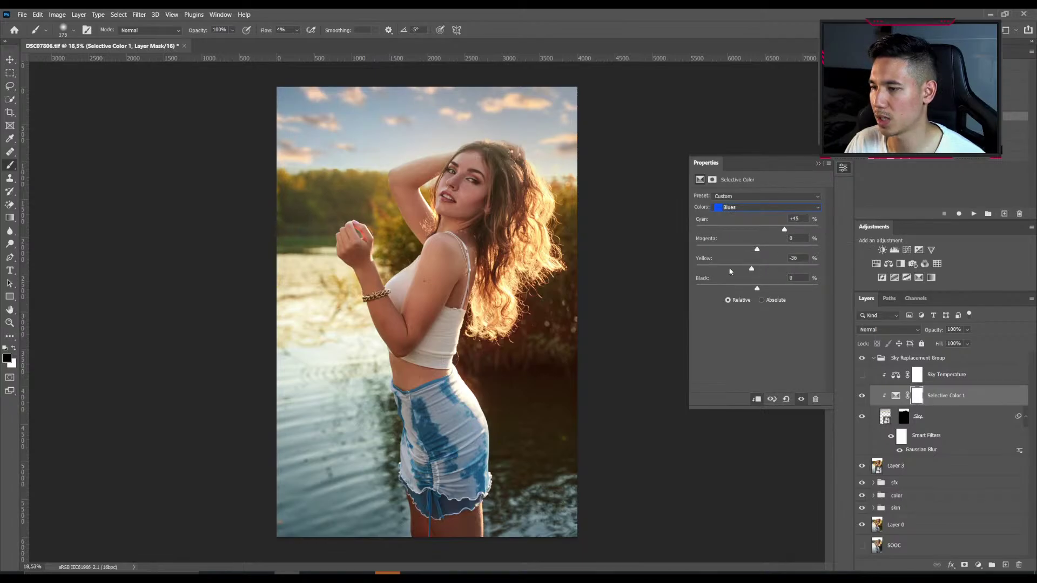
drag(729, 270, 718, 238)
Set the Cyans range to Cyan +100, Magenta -52 and Yellow -100, comparing the sky with and without the adjustment.
click(761, 209)
click(761, 208)
click(730, 249)
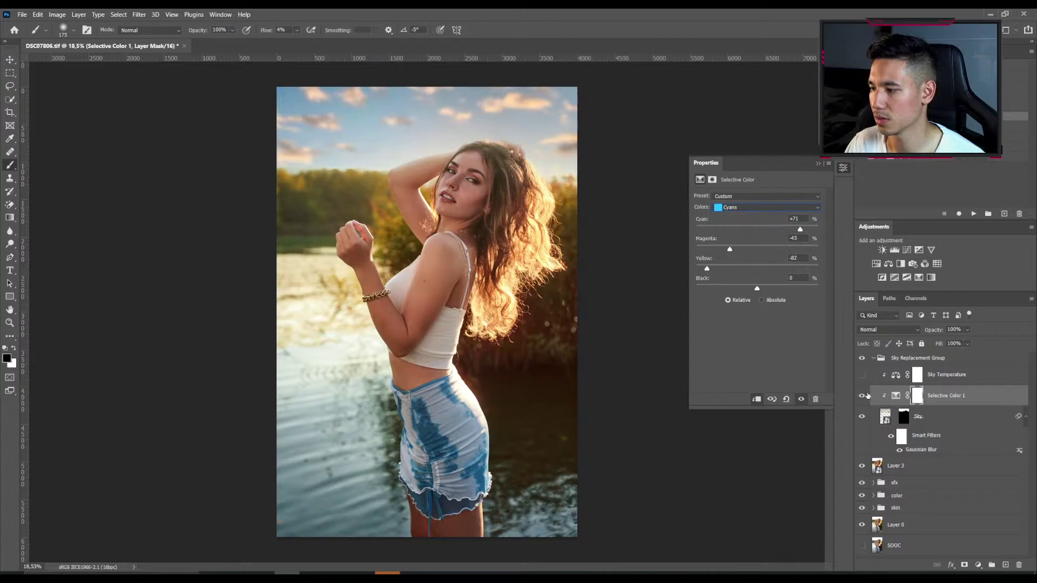
click(863, 396)
click(862, 396)
click(817, 229)
click(696, 269)
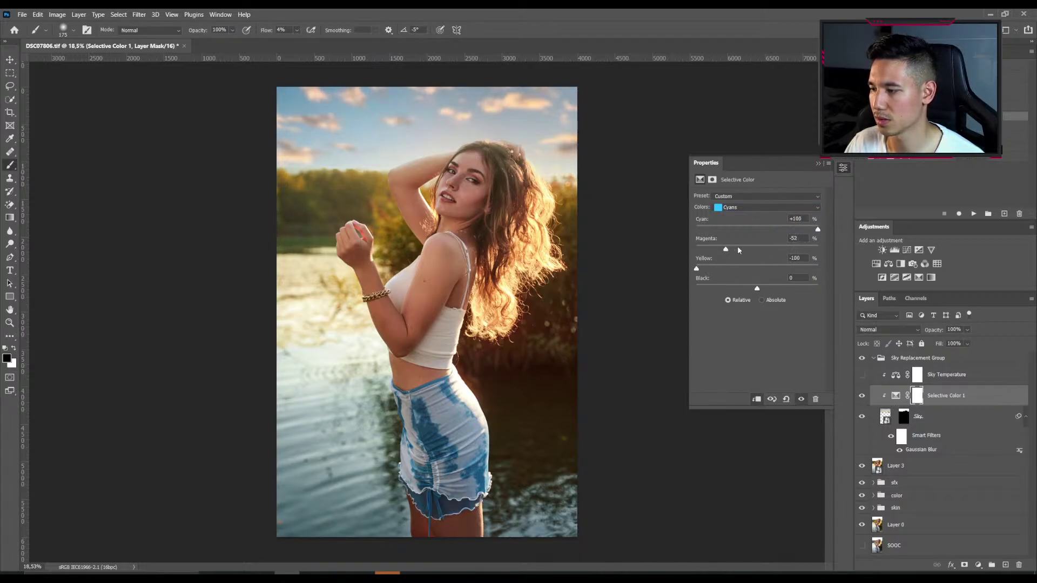
In the Selective Color adjustment's Blues range, set Cyan to +100, Magenta to -59 and Yellow to -80.
click(748, 208)
click(749, 208)
scroll(749, 208, up, 1)
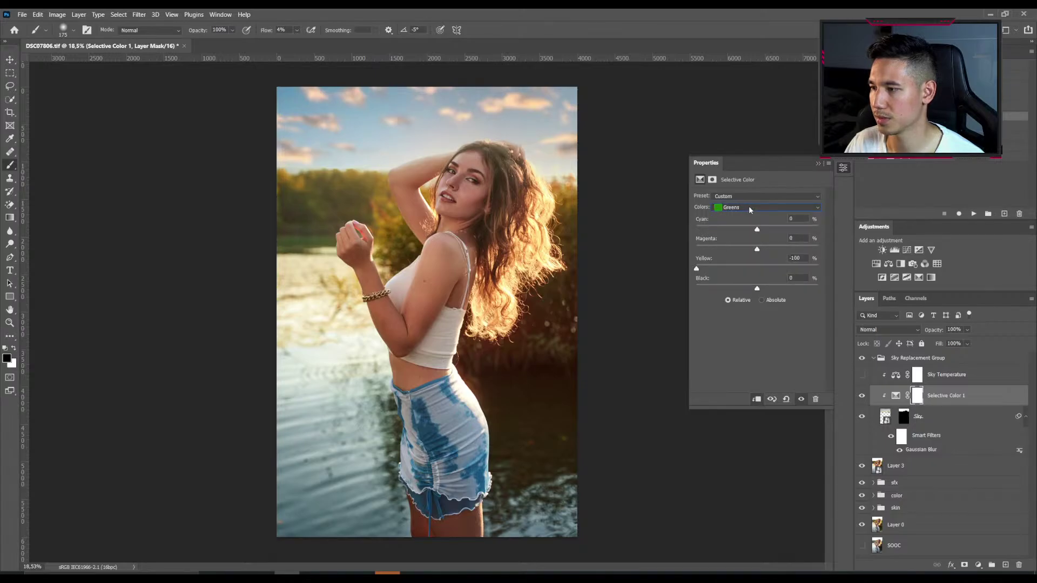
scroll(749, 208, down, 1)
scroll(749, 206, down, 1)
drag(591, 230, 853, 243)
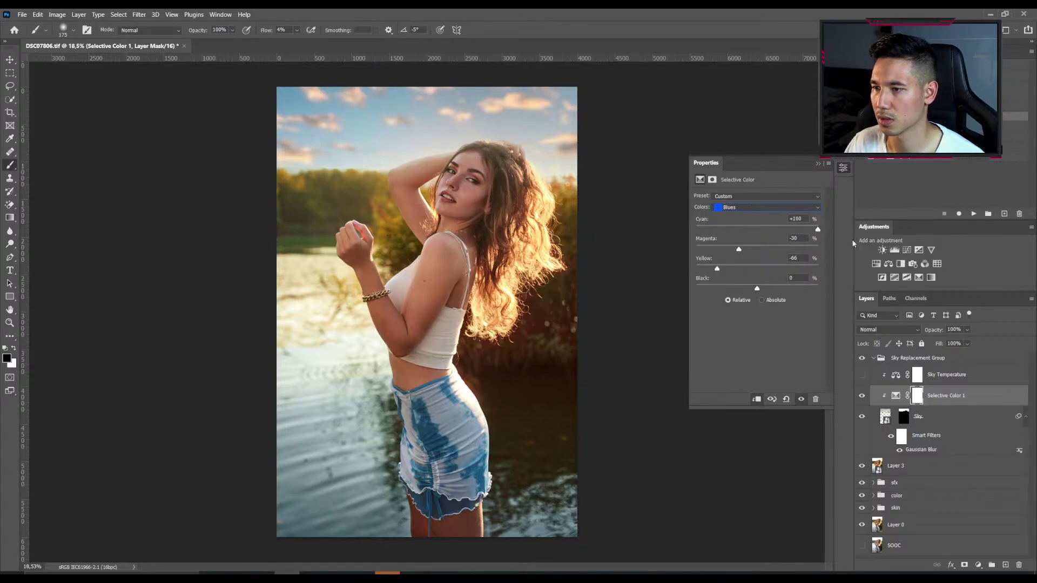
drag(701, 270, 709, 272)
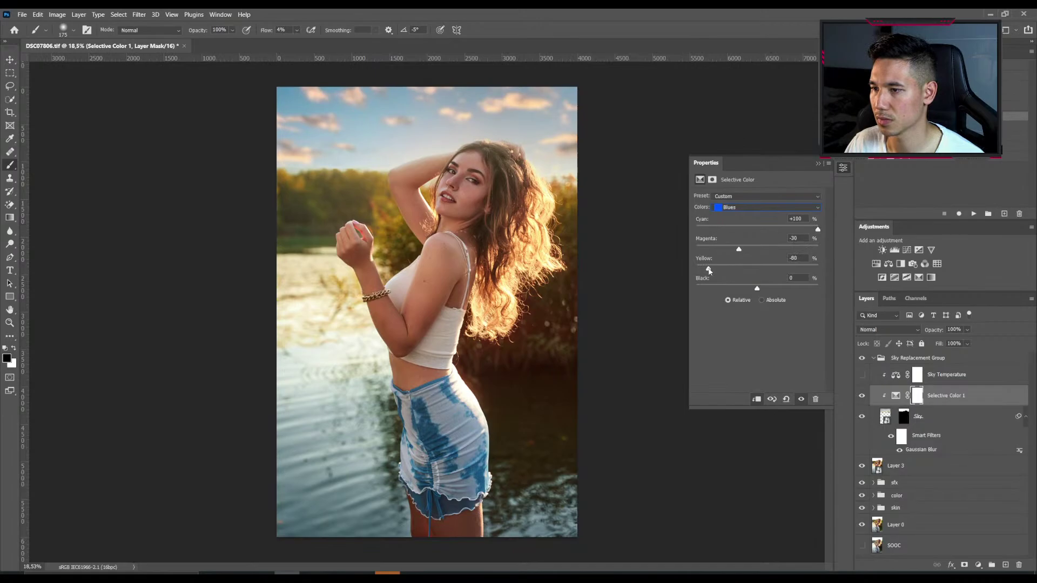
drag(782, 249, 720, 253)
Set the Yellows range to Cyan +42, Magenta +15, Yellow +36, and the Reds range to Cyan -12, Magenta +25, Yellow +100.
click(743, 209)
click(744, 209)
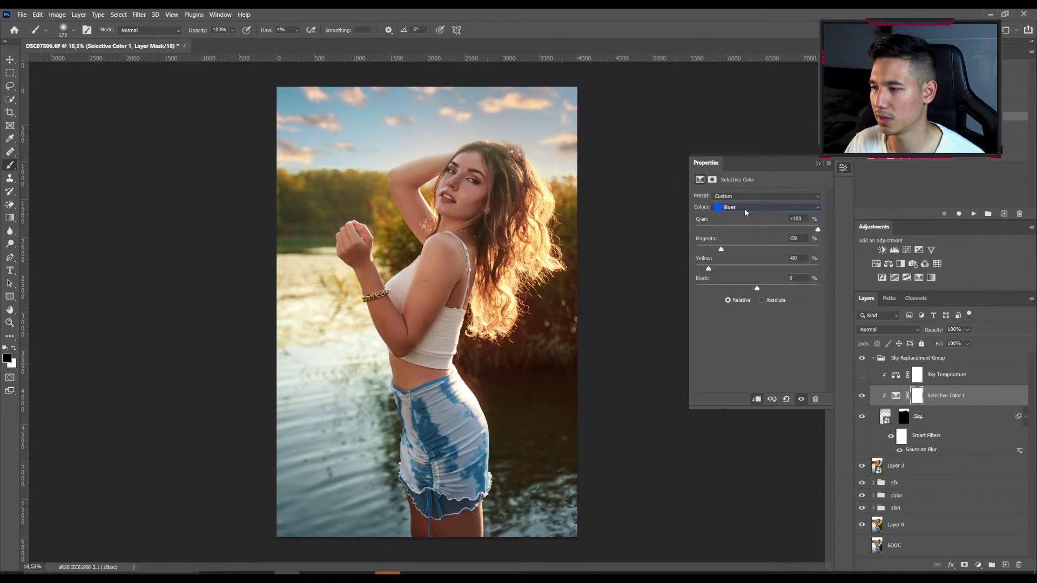
scroll(745, 209, up, 2)
scroll(751, 210, up, 1)
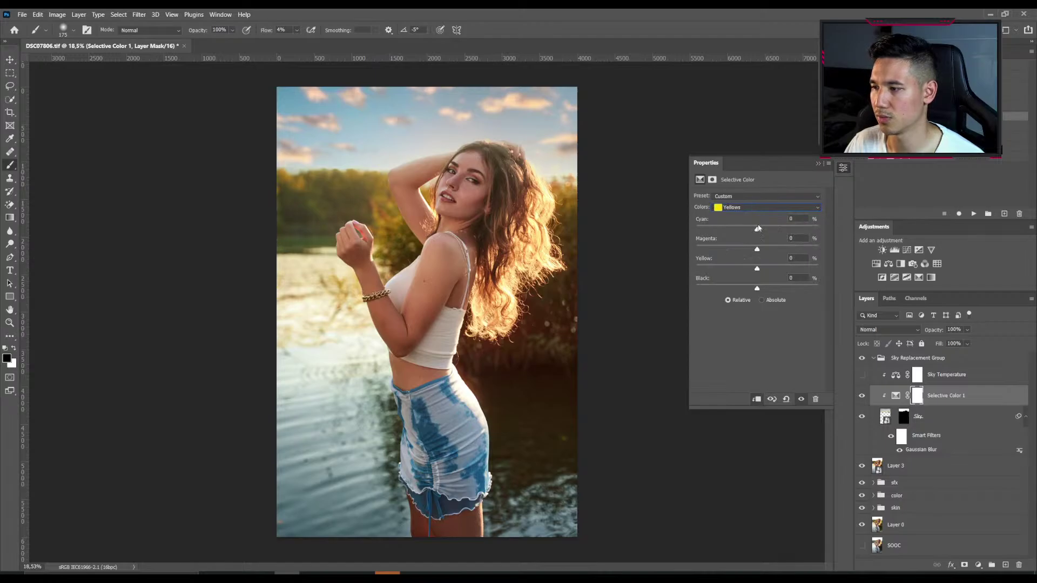
drag(757, 228, 848, 243)
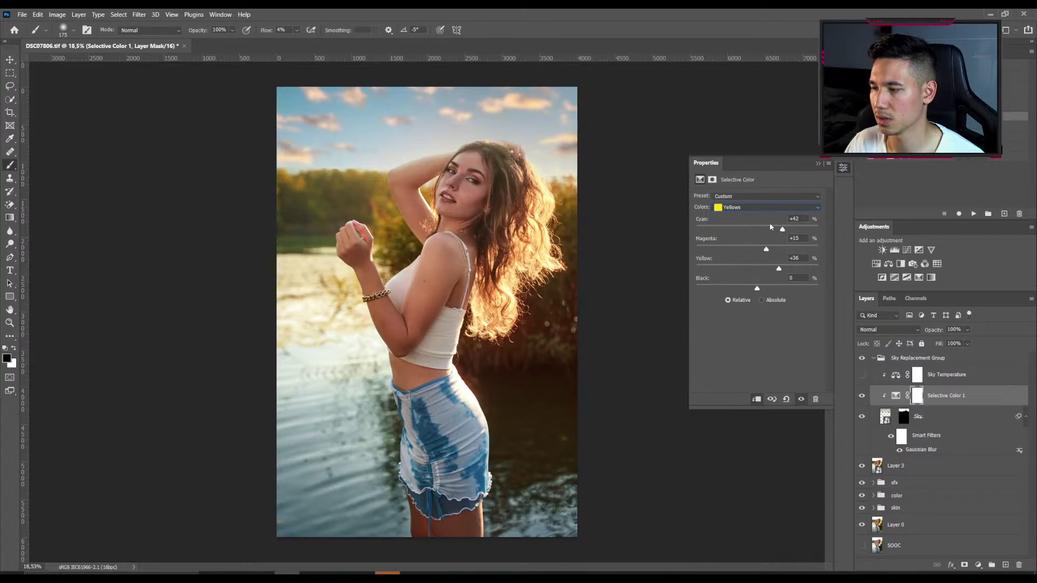
mouse_move(744, 231)
mouse_down()
mouse_move(756, 232)
mouse_move(750, 243)
mouse_up()
scroll(764, 206, up, 1)
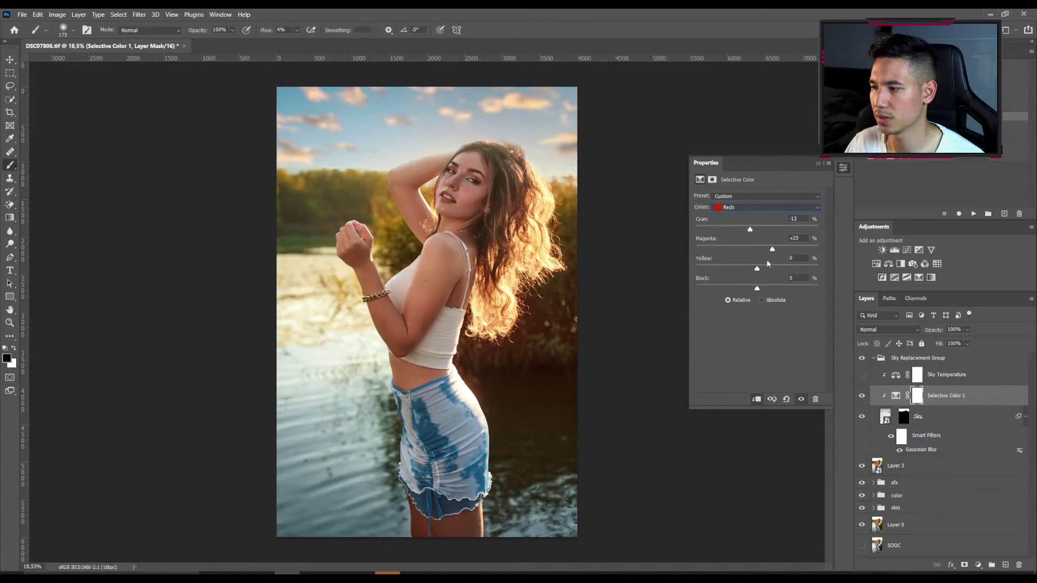
Add a clipped Curves adjustment above Selective Color 1 and brighten the sky's highlights with a point at Input 193, Output 204.
click(896, 397)
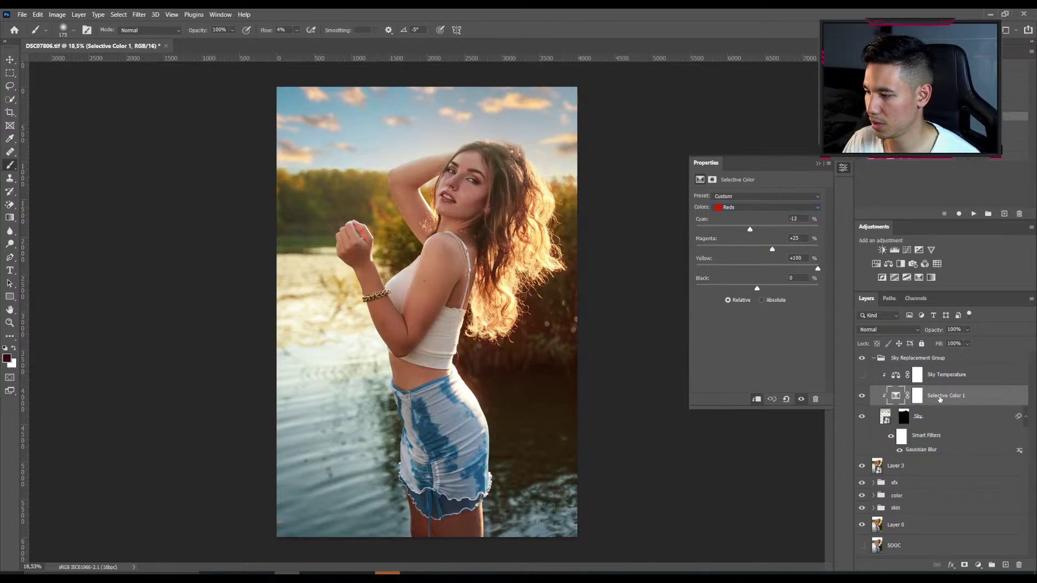
click(919, 251)
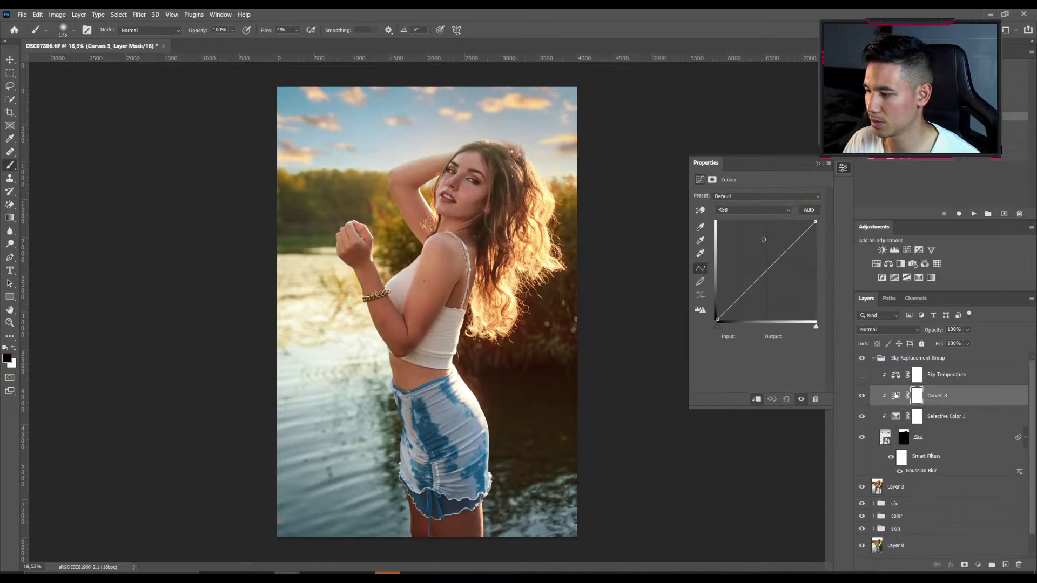
drag(768, 269, 736, 301)
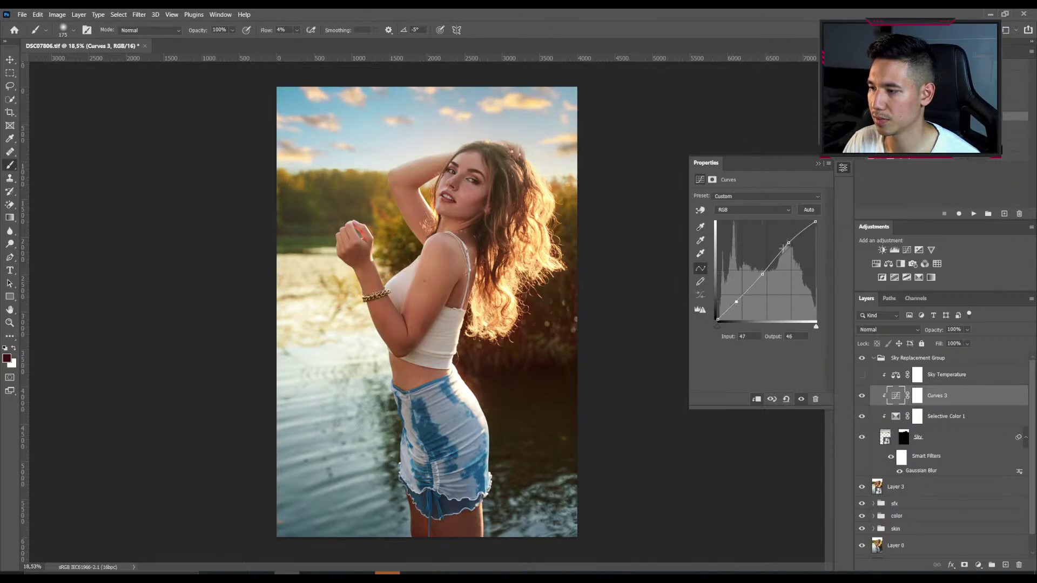
drag(788, 244, 790, 242)
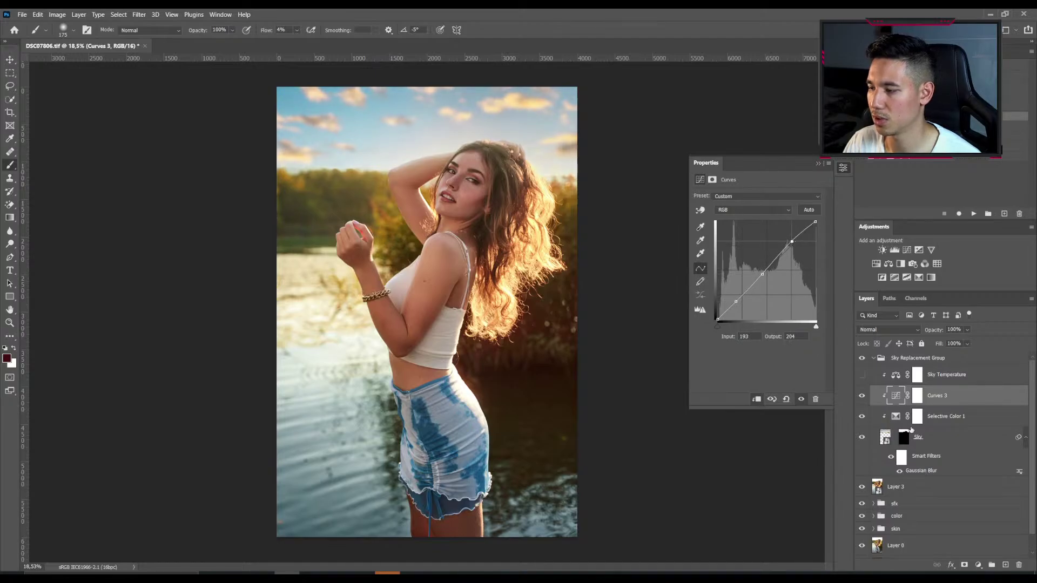
Check the Sky layer mask with its red overlay and set the Gaussian Blur smart filter's radius to 24.9 pixels.
click(905, 439)
key(backslash)
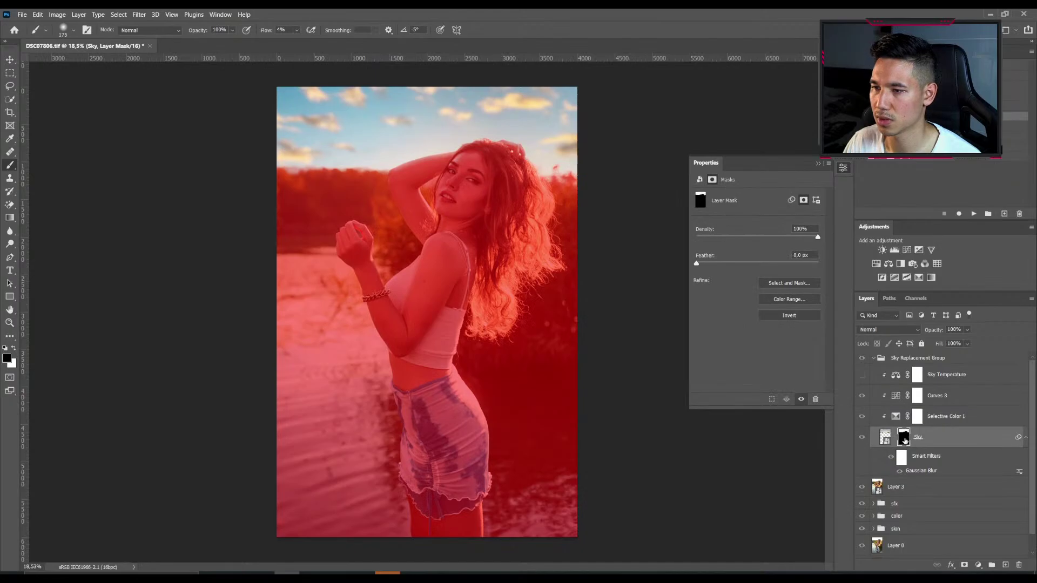
key(backslash)
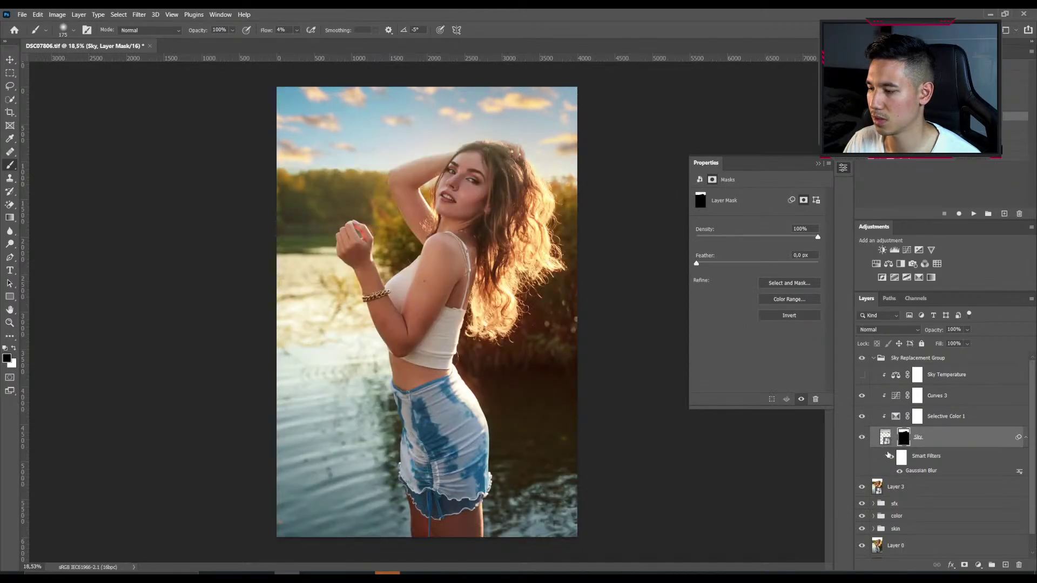
double_click(913, 471)
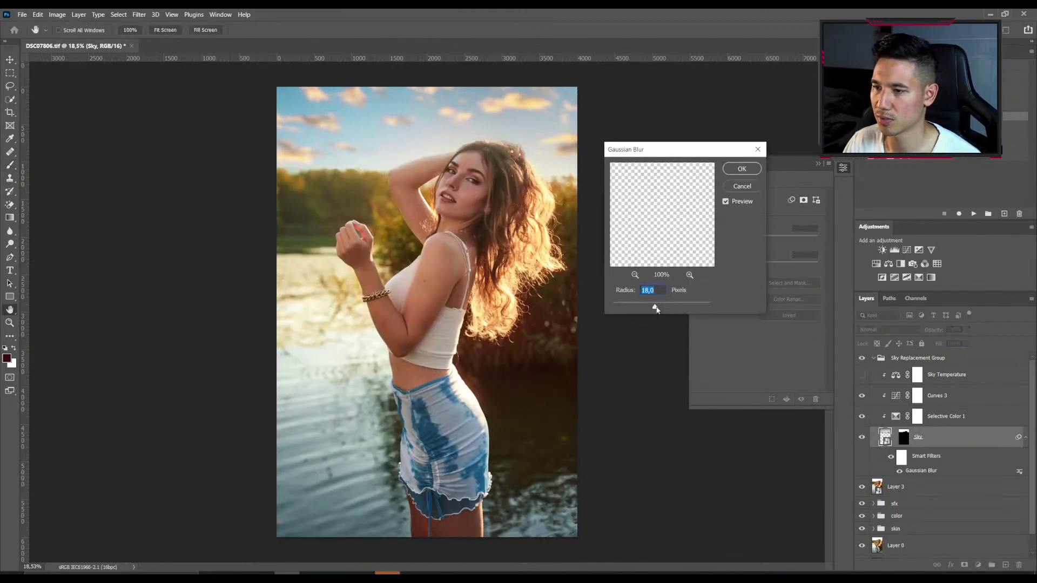
drag(655, 308, 657, 305)
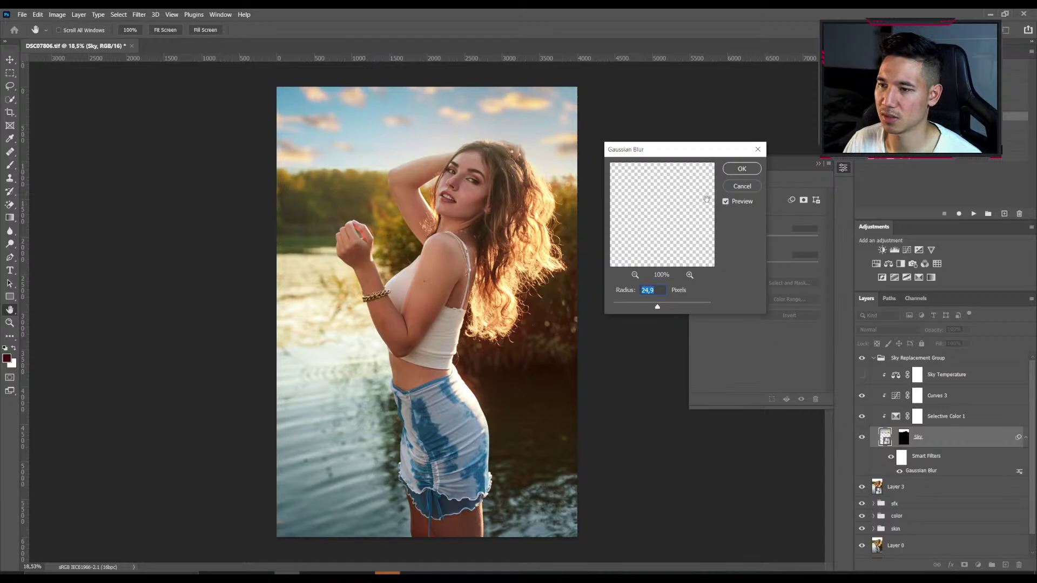
key(Return)
key(b)
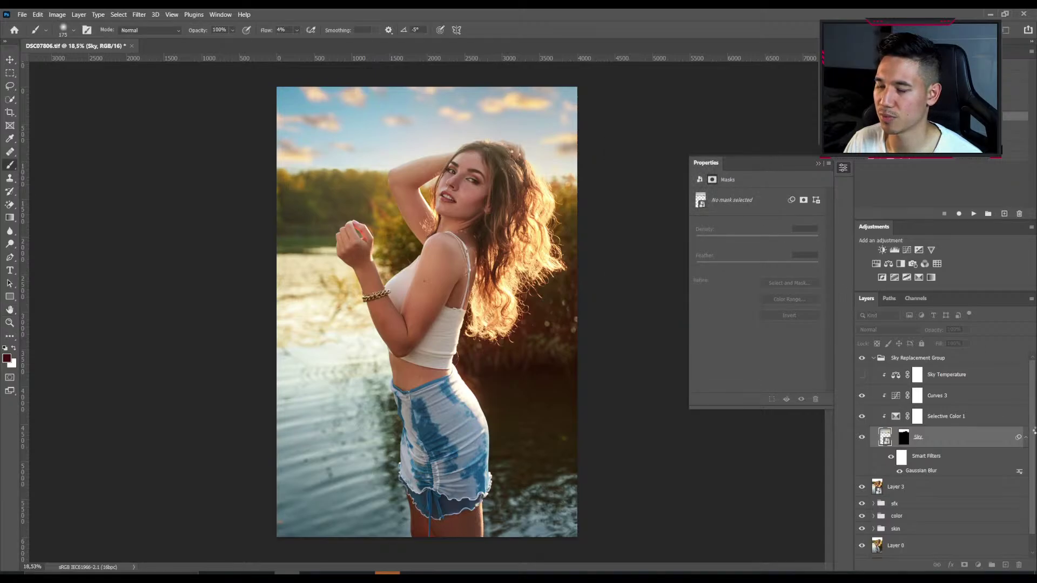
Compare the portrait with and without the Sky Replacement Group.
click(873, 358)
click(862, 359)
click(862, 359)
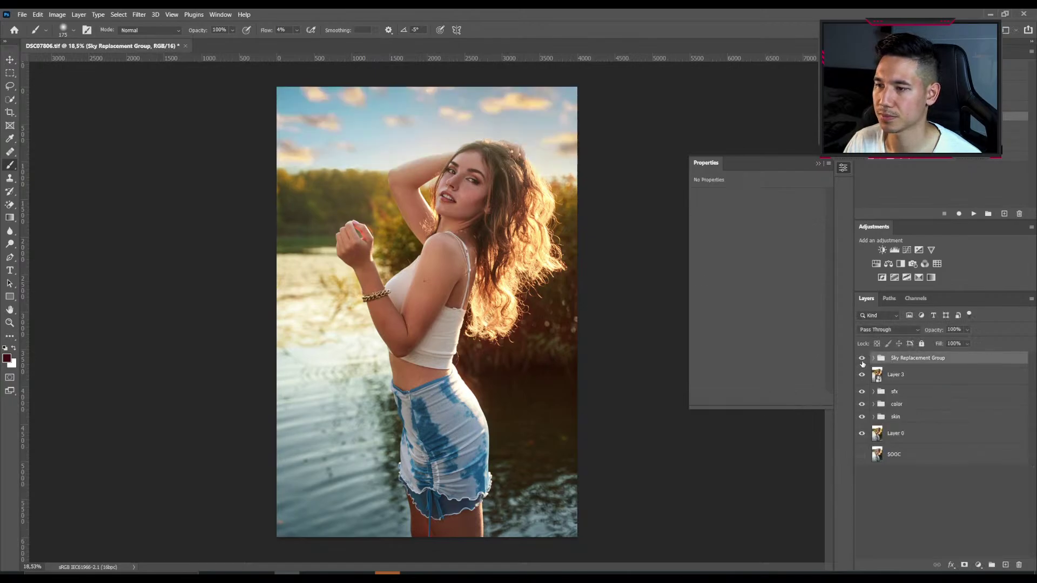
click(862, 360)
click(862, 360)
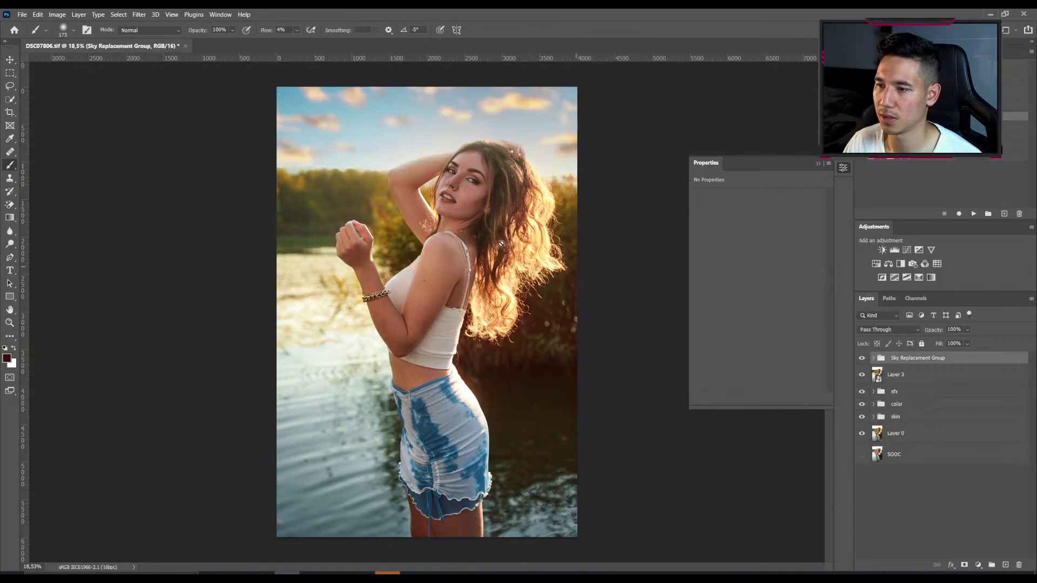
Try brushing black on the Sky layer mask with the red overlay shown, and revert the brush stroke through the history.
click(873, 358)
click(904, 437)
key(backslash)
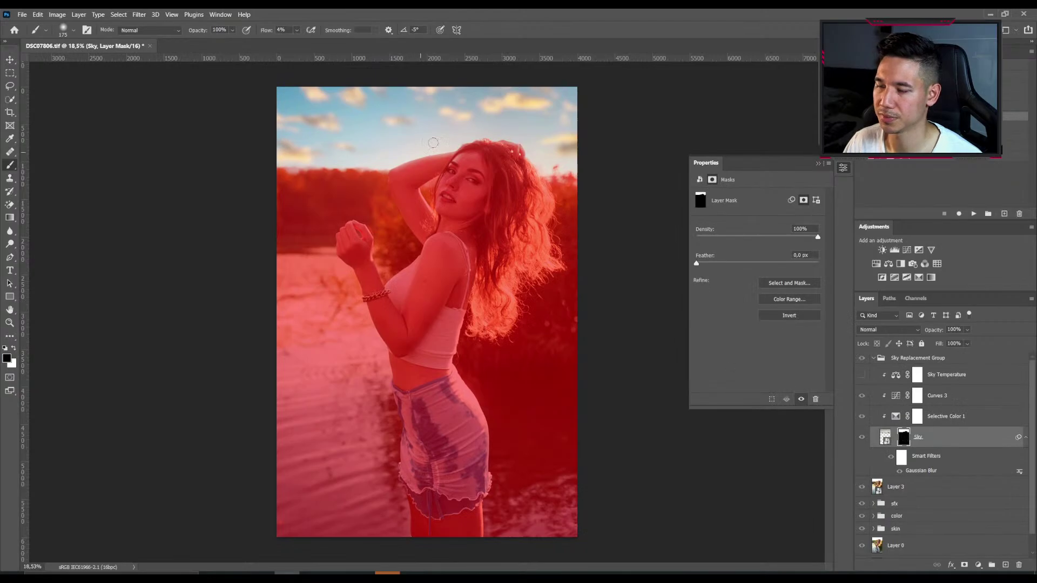
key(alt+space)
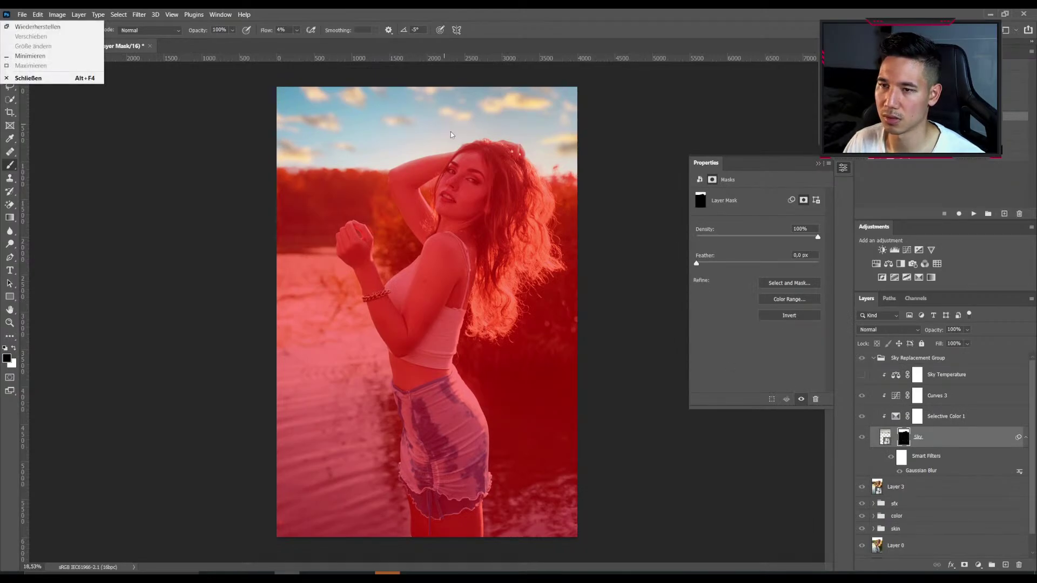
key(Escape)
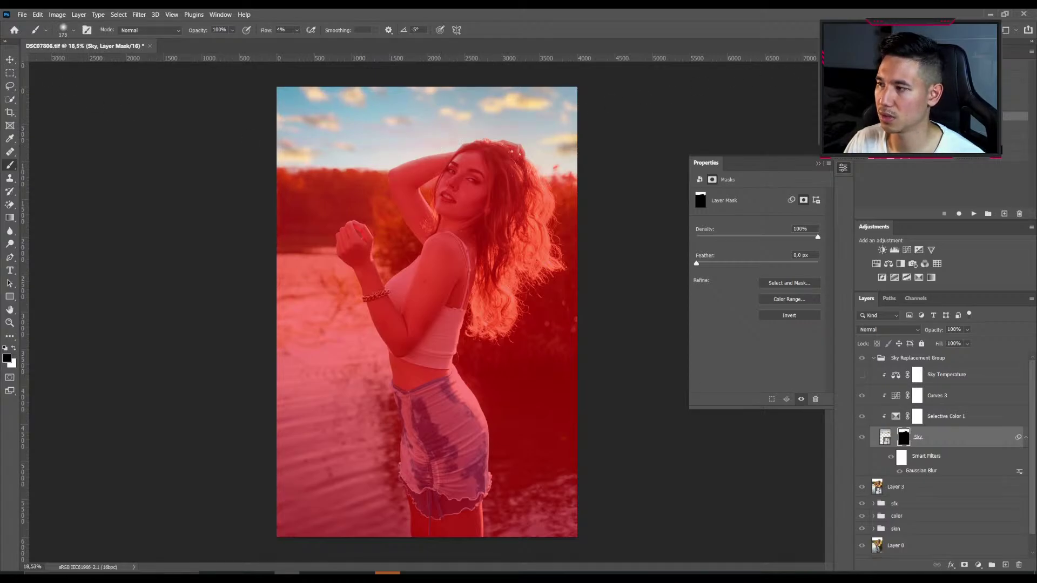
click(866, 52)
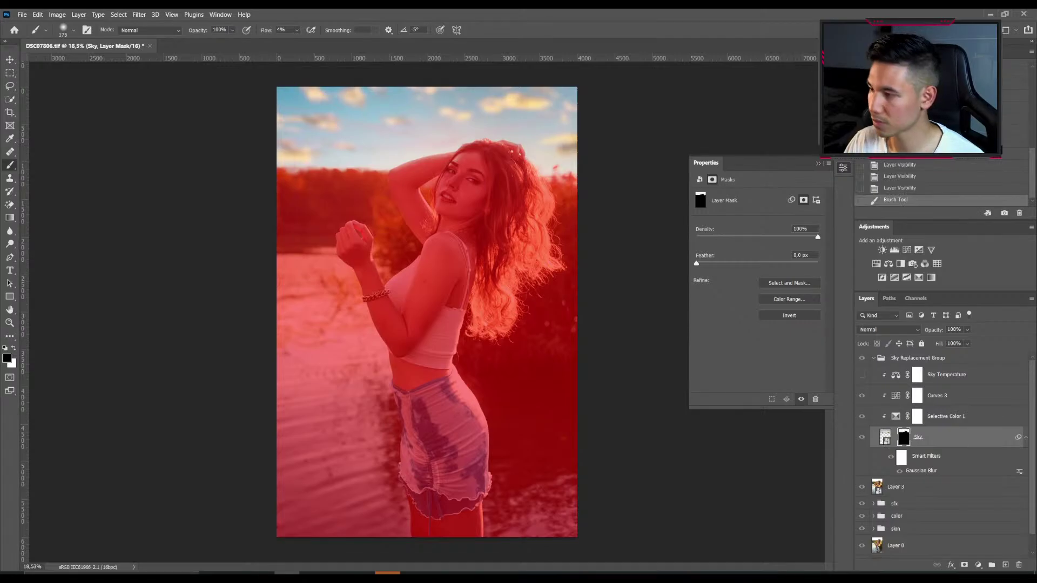
click(891, 189)
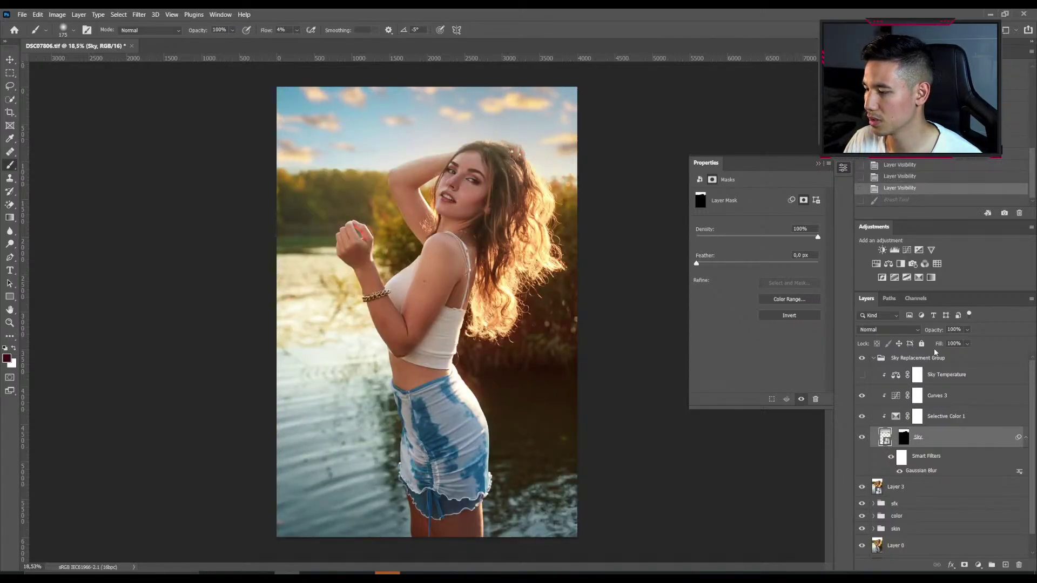
Try fading the Sky layer's dark tones with the Blend If This Layer black slider, and set it back to 0.
click(980, 437)
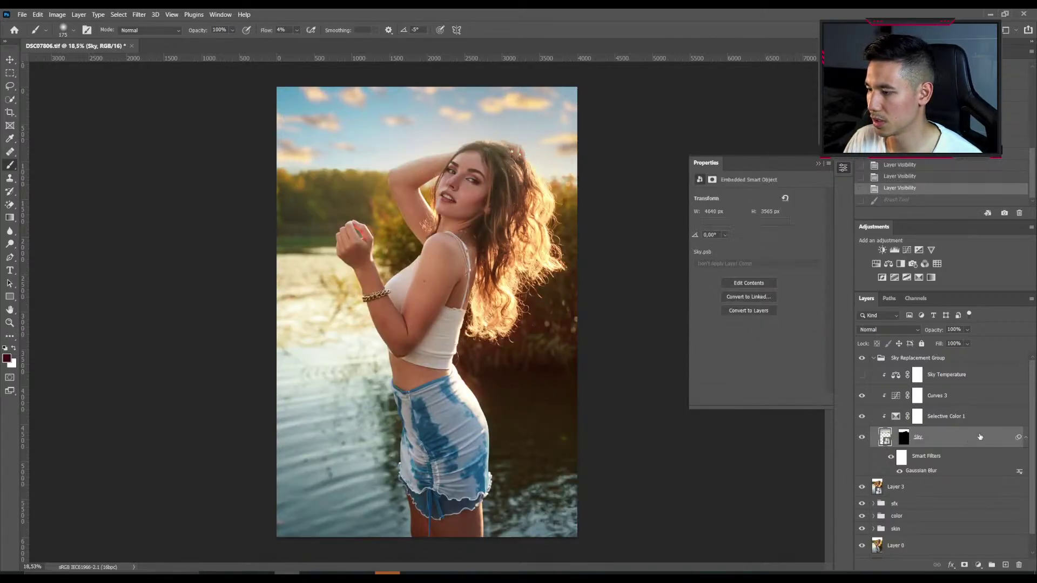
drag(753, 385, 775, 381)
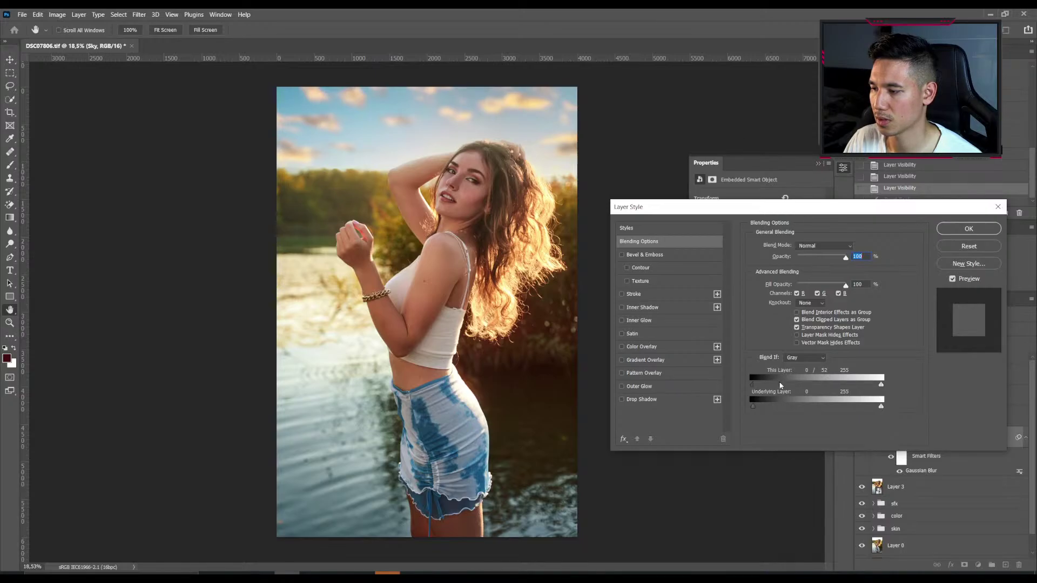
drag(756, 407, 699, 400)
drag(779, 384, 718, 384)
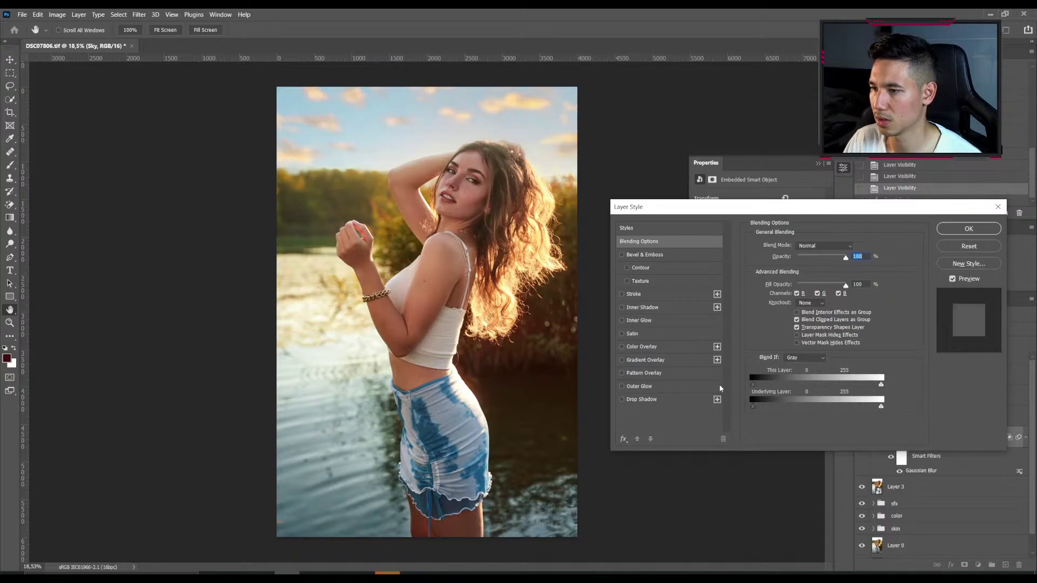
key(Return)
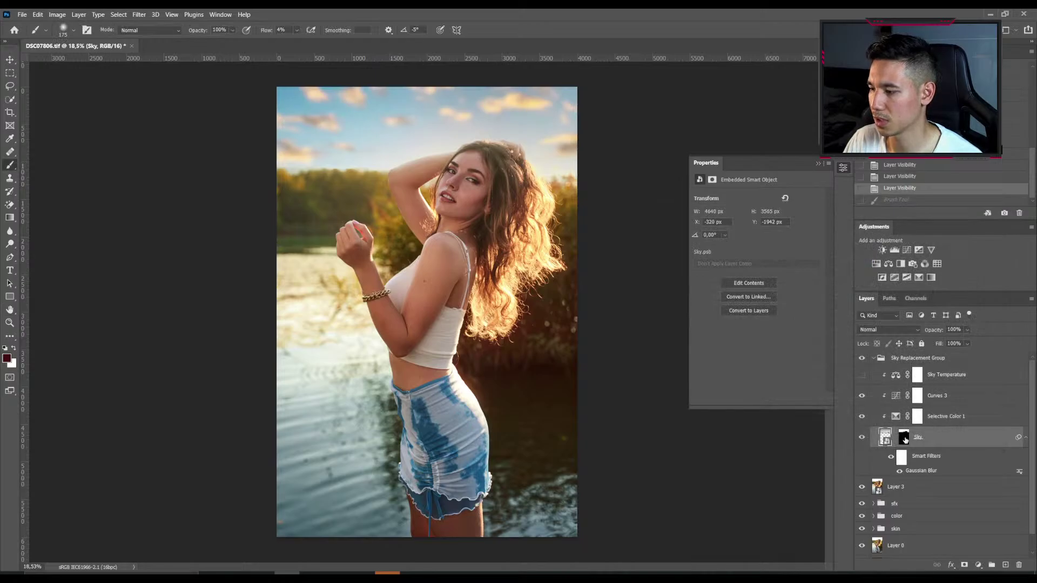
Refine the Sky layer mask with Color Range using Highlights, Fuzziness 49% and Range 138, and compare the result with the mask overlay.
click(904, 437)
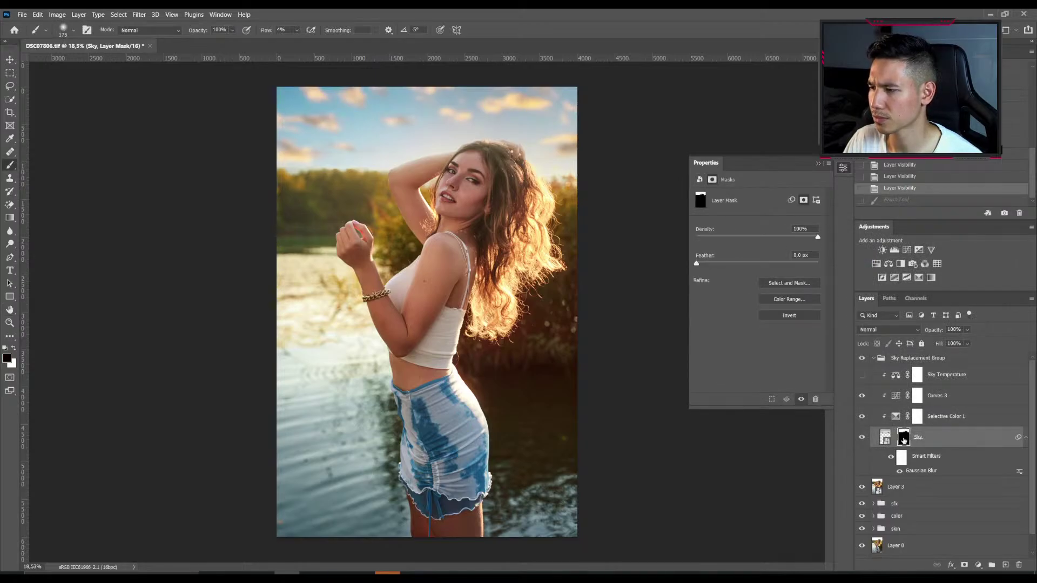
click(784, 300)
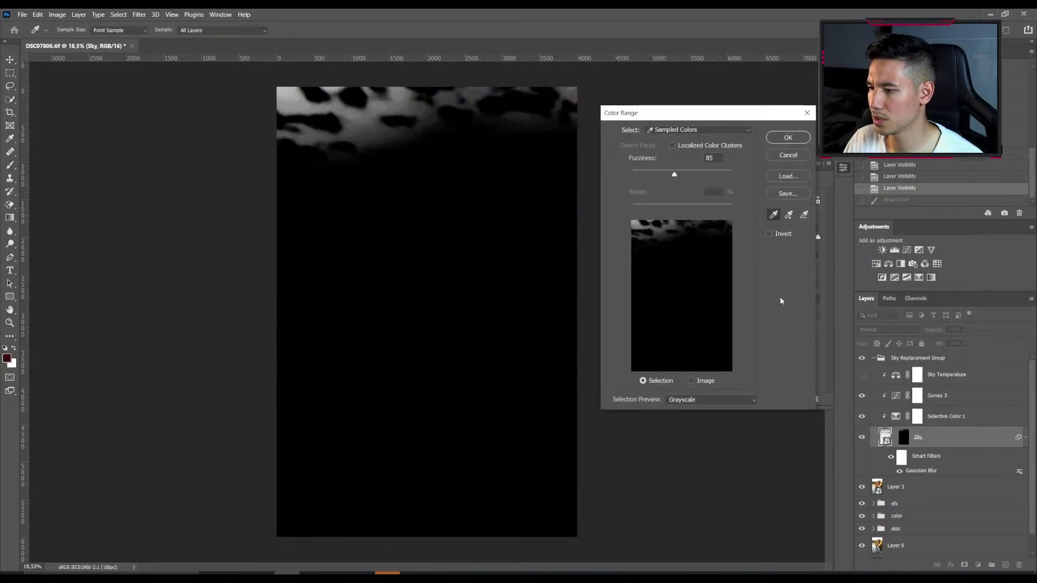
key(Escape)
click(785, 300)
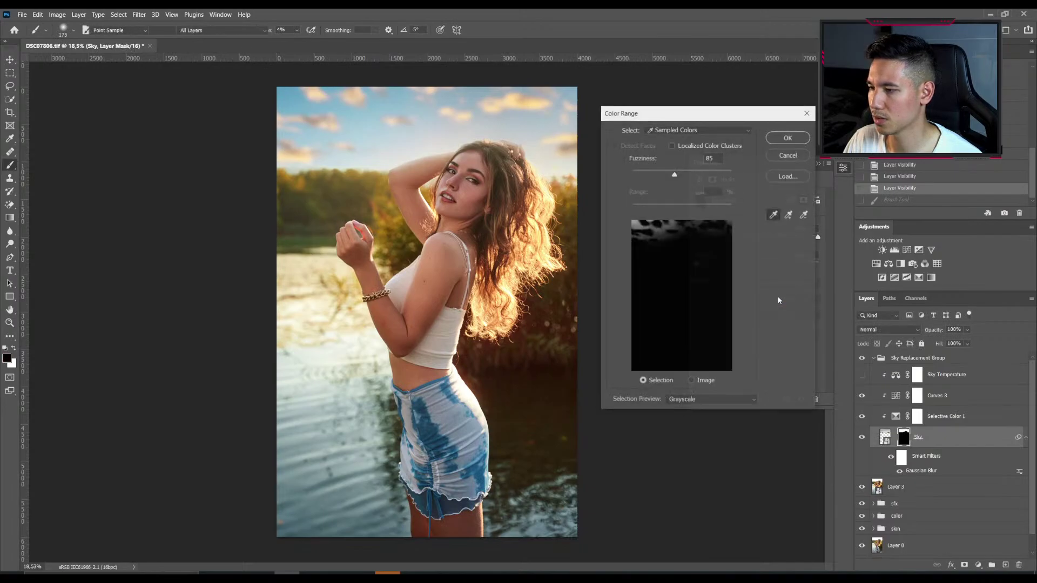
click(708, 130)
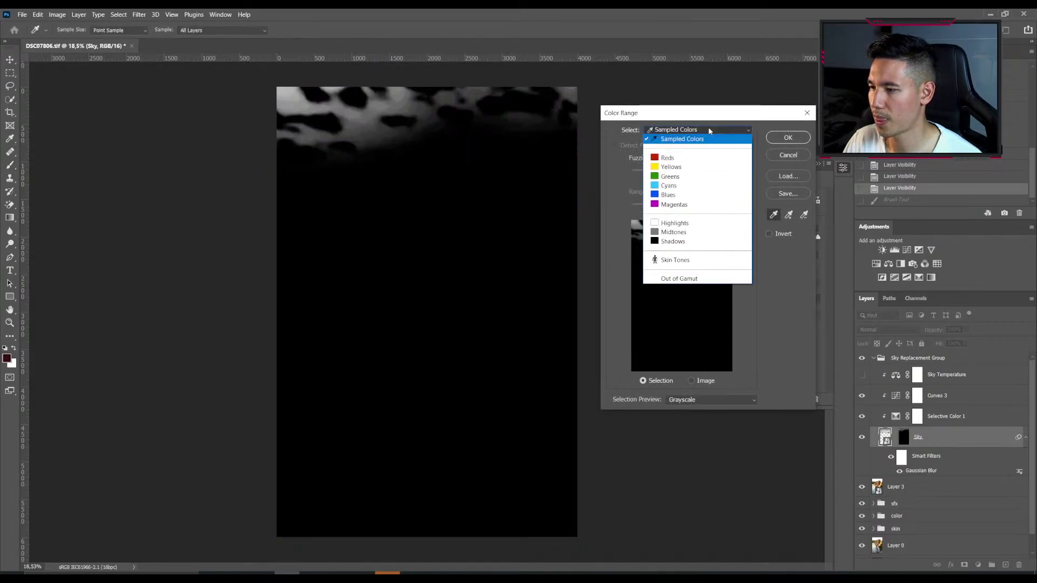
click(684, 223)
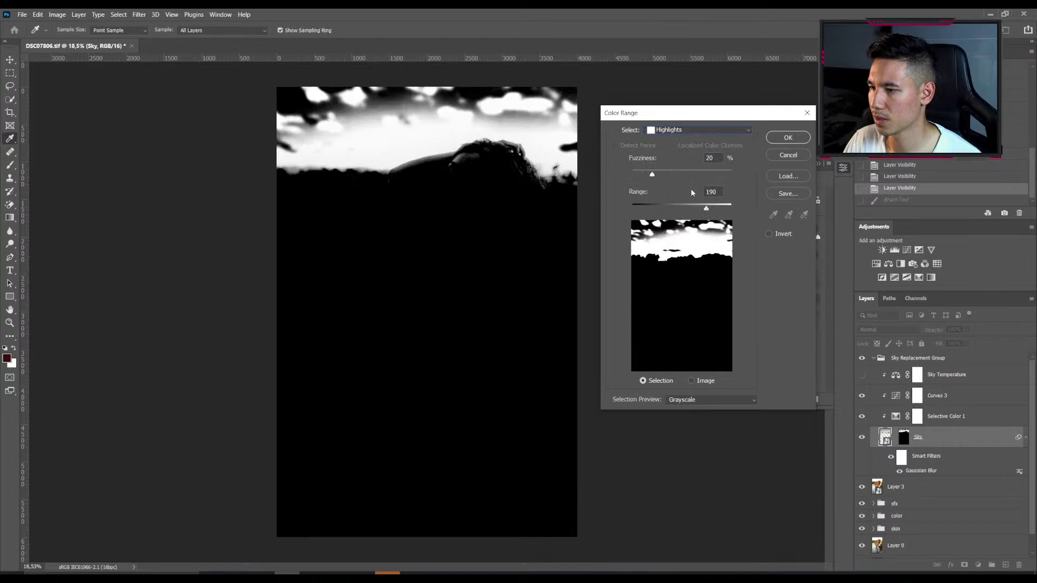
drag(706, 208, 686, 208)
drag(652, 174, 733, 175)
click(662, 173)
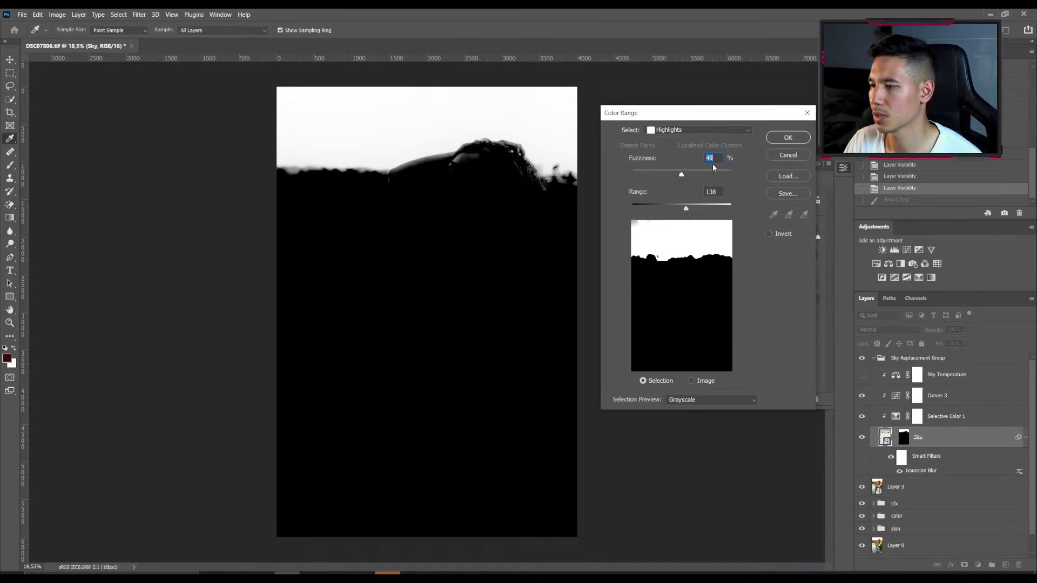
key(Return)
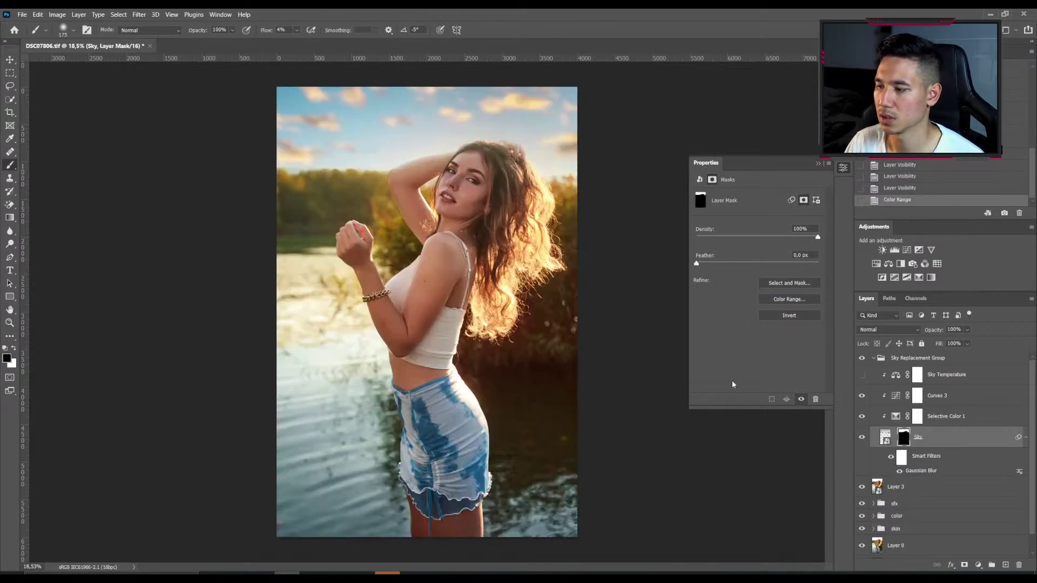
alt+shift+click(901, 438)
alt+shift+click(901, 439)
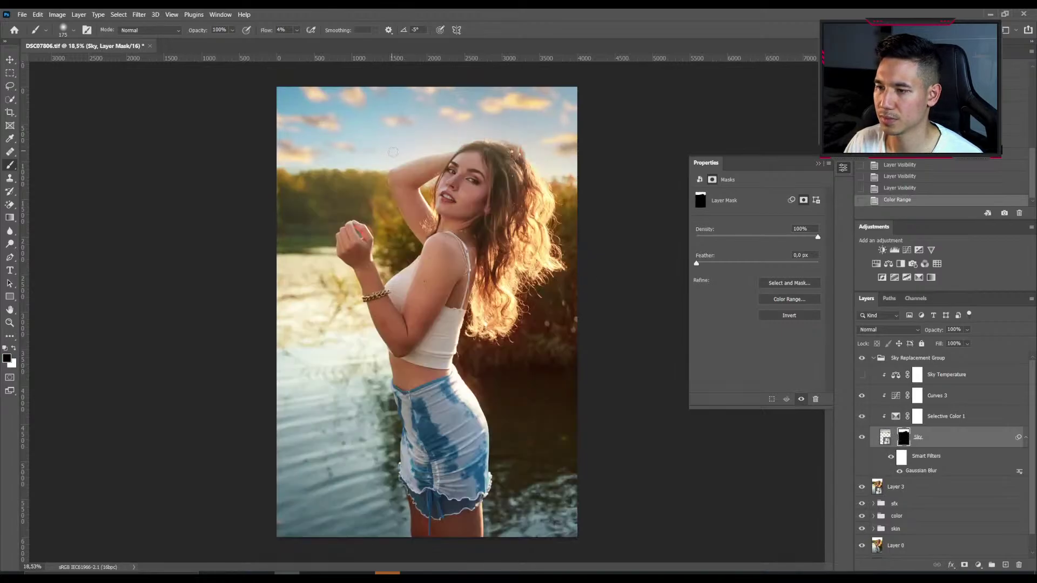
Set the brush flow to 100% and paint black on the Sky layer mask over the raised arm and the top of the hair.
scroll(416, 128, up, 6)
drag(268, 31, 440, 36)
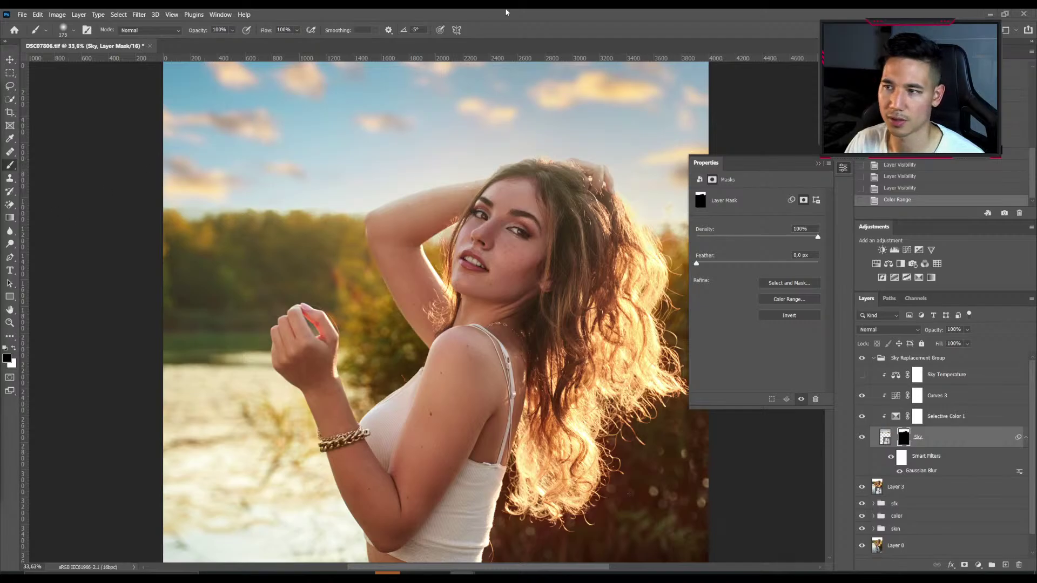
drag(395, 168, 390, 199)
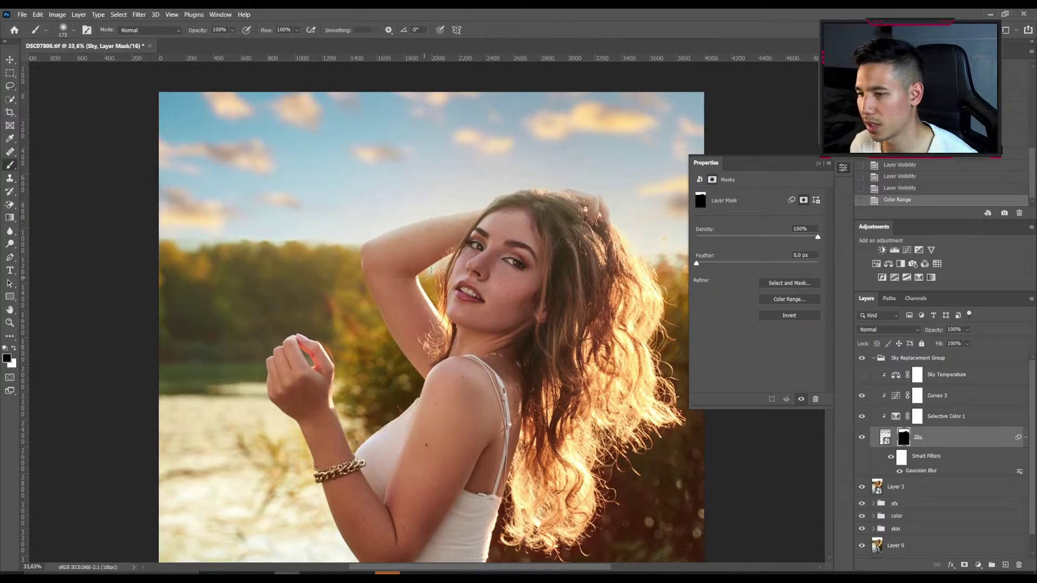
mouse_move(376, 254)
mouse_down()
mouse_move(399, 233)
mouse_move(463, 220)
mouse_up()
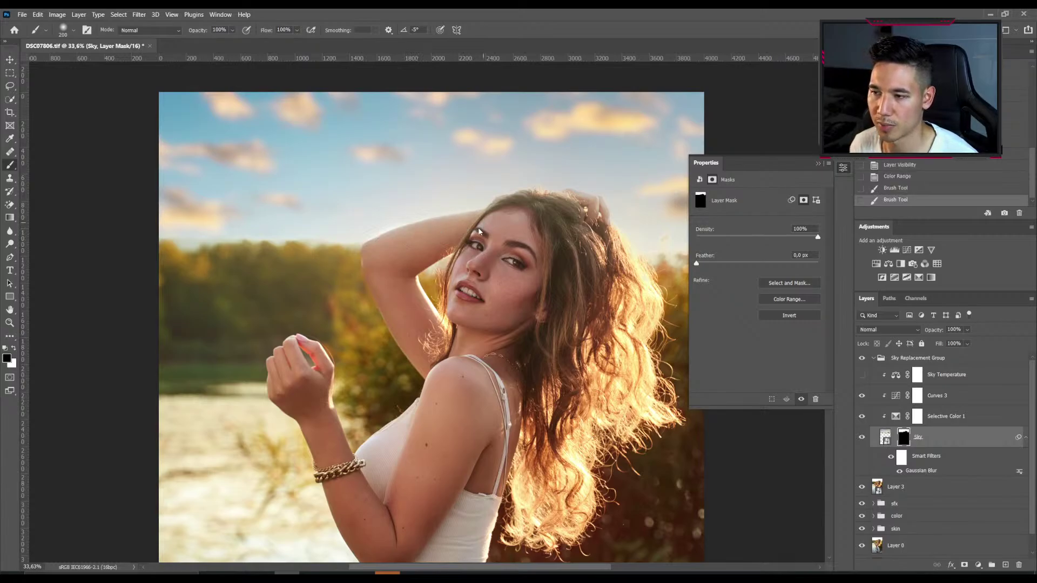
mouse_move(522, 205)
mouse_down()
mouse_move(537, 221)
mouse_move(559, 209)
mouse_up()
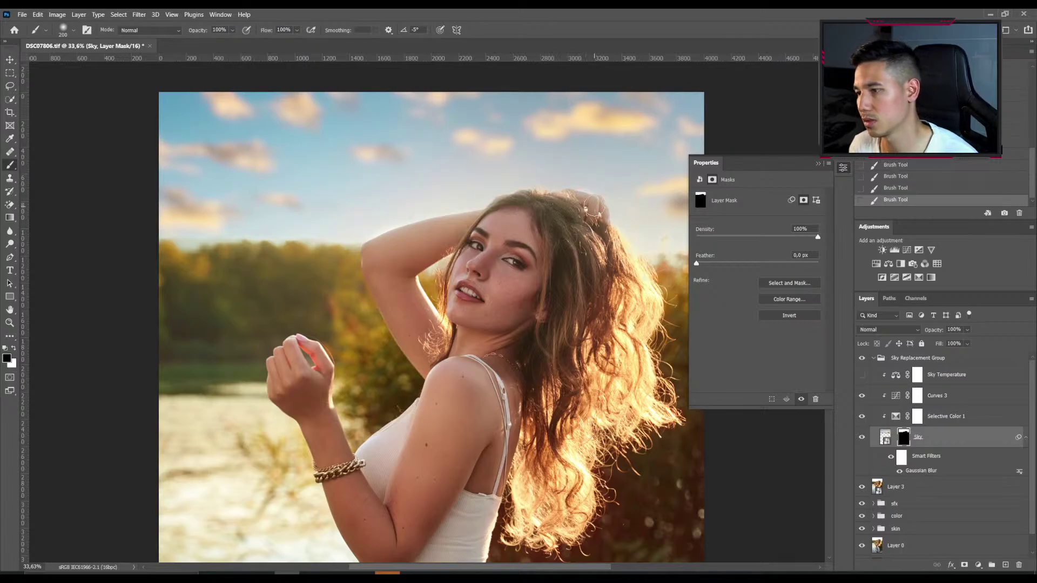
Paint white on the Sky layer mask with an enlarged brush along the outer edge of the sunlit hair, and restore black as foreground color.
key(bracketleft)
key(bracketleft)
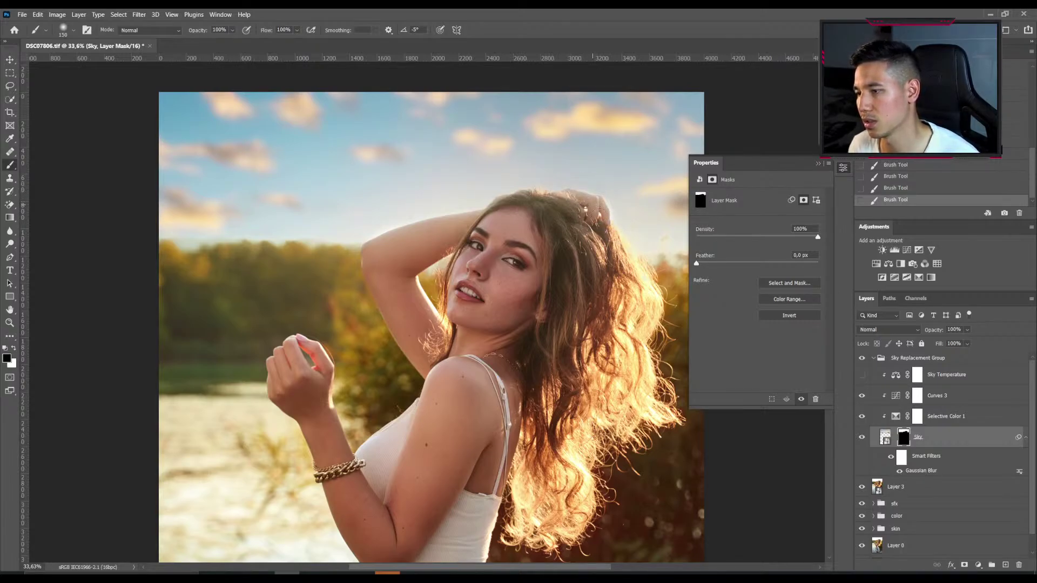
key(x)
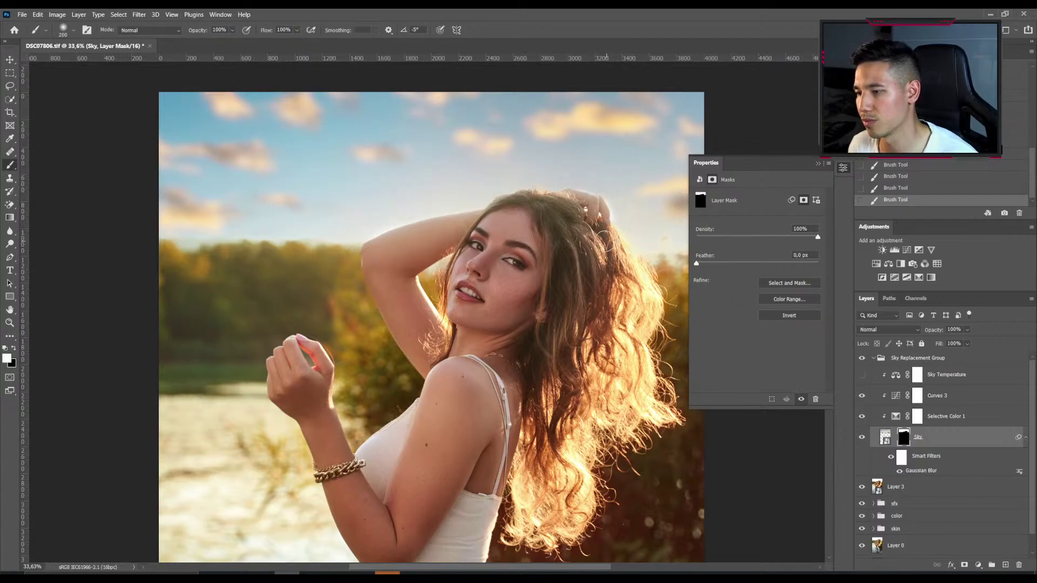
key(bracketright)
key(bracketright)
key(bracketright)
key(bracketright)
key(bracketright)
key(bracketright)
key(bracketright)
drag(601, 233, 620, 292)
key(x)
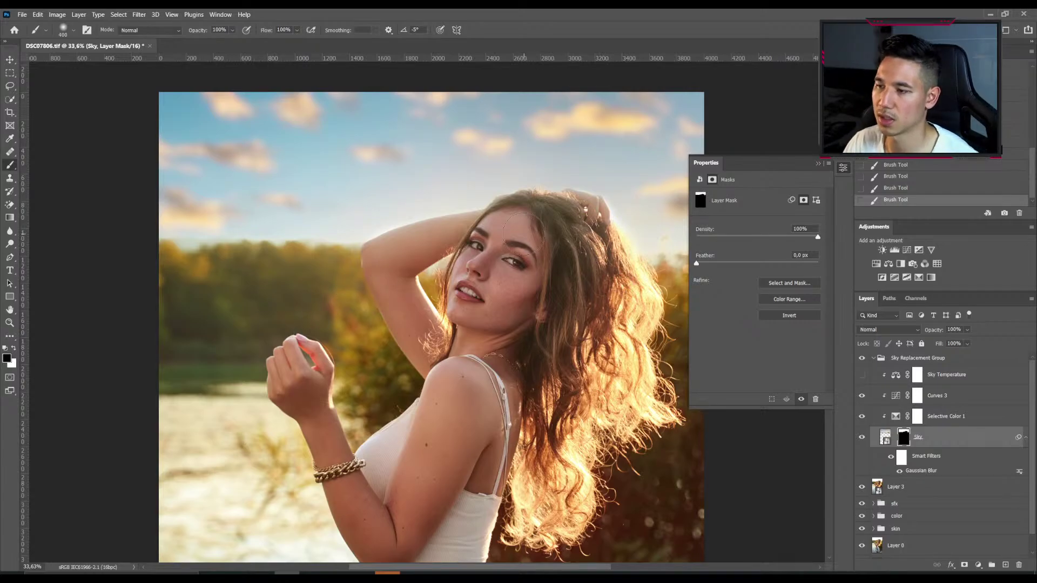
Fit the portrait in view and save the document.
key(ctrl+0)
key(ctrl+s)
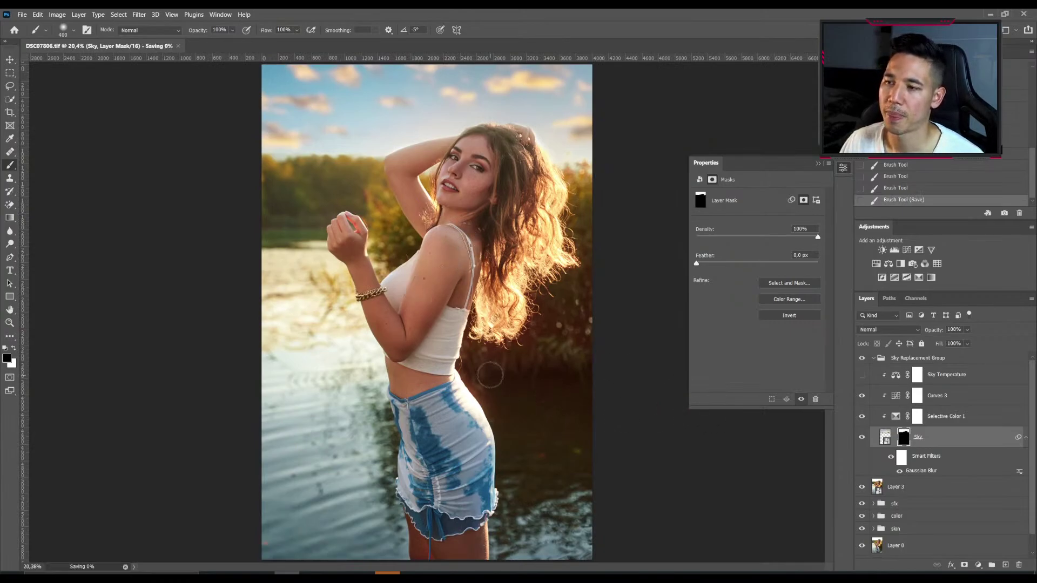
scroll(591, 374, down, 2)
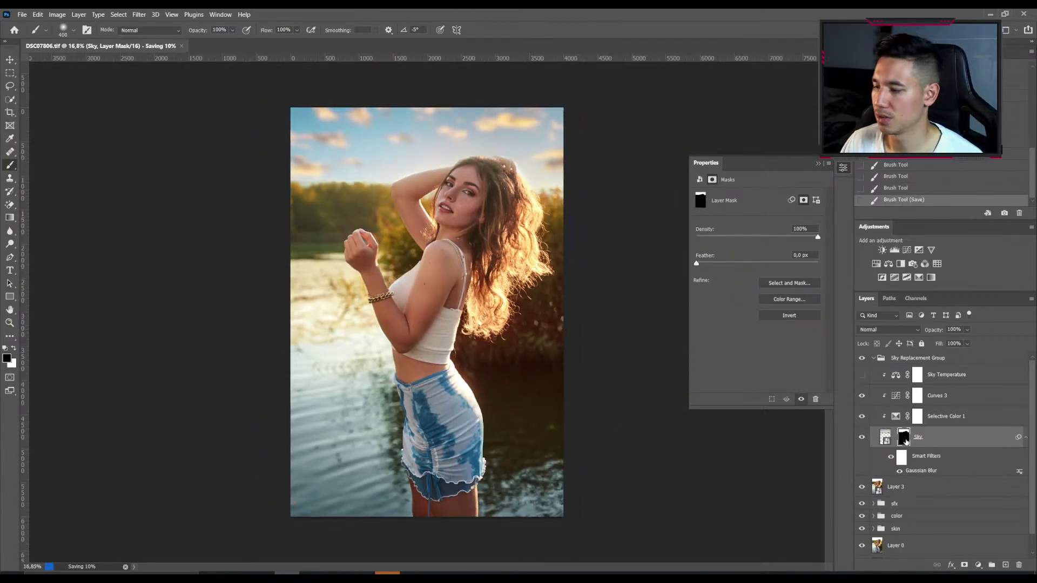
Set the Blues in the Selective Color 1 layer to Cyan +100 and Magenta -54.
click(888, 426)
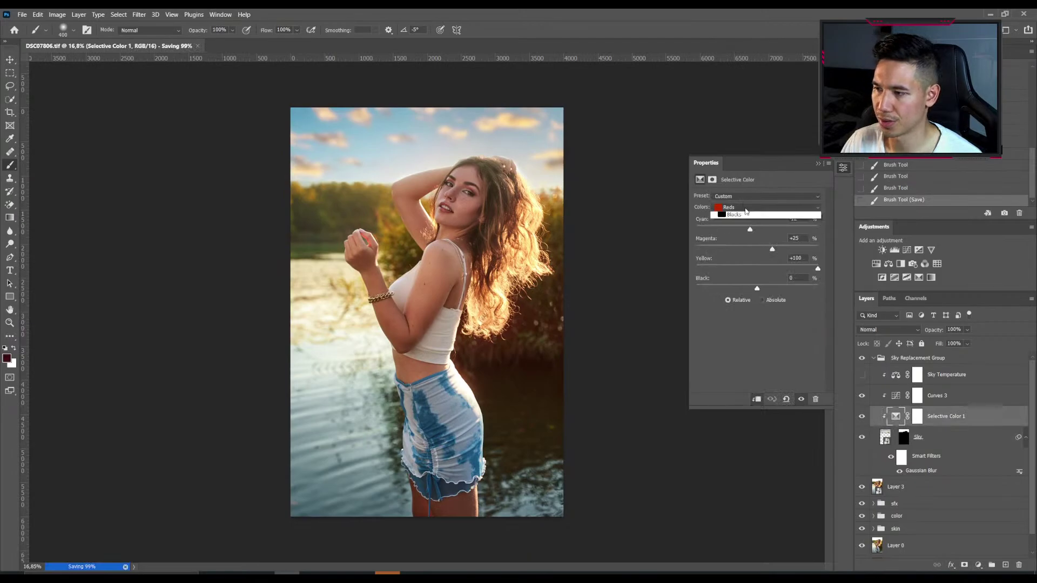
click(756, 207)
click(745, 241)
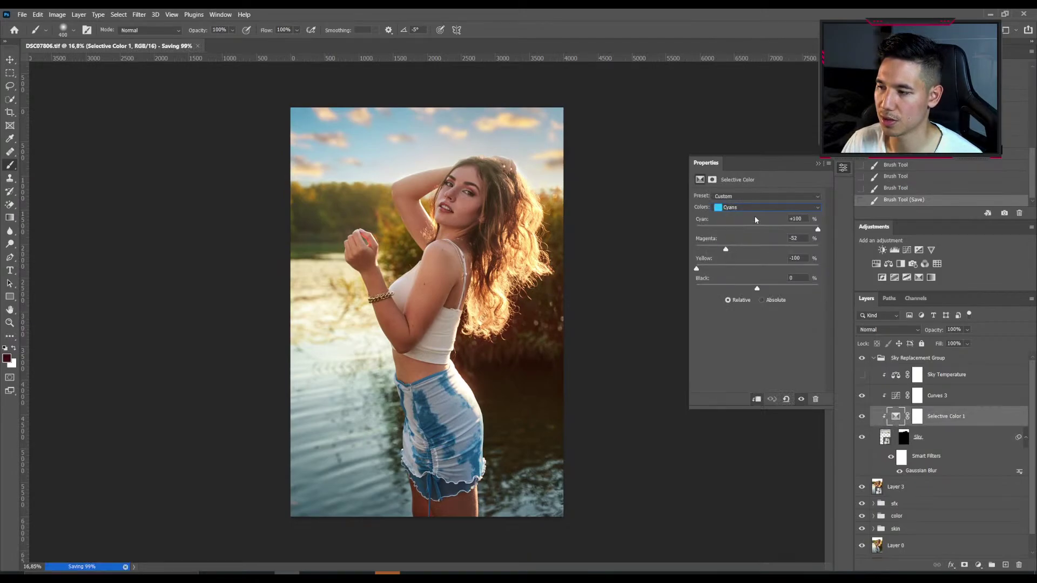
click(760, 207)
click(755, 219)
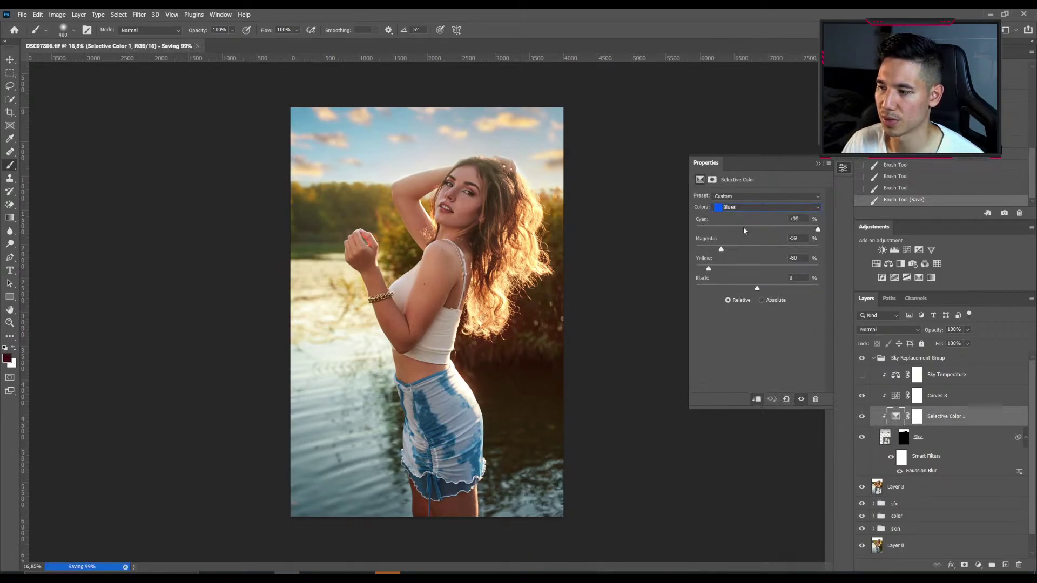
drag(817, 230, 919, 230)
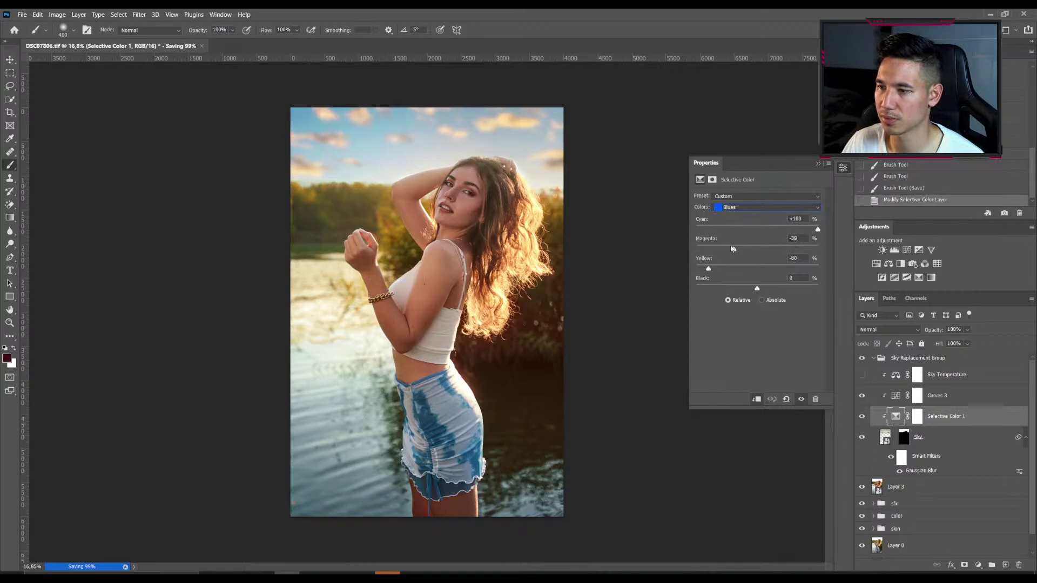
drag(733, 248, 725, 250)
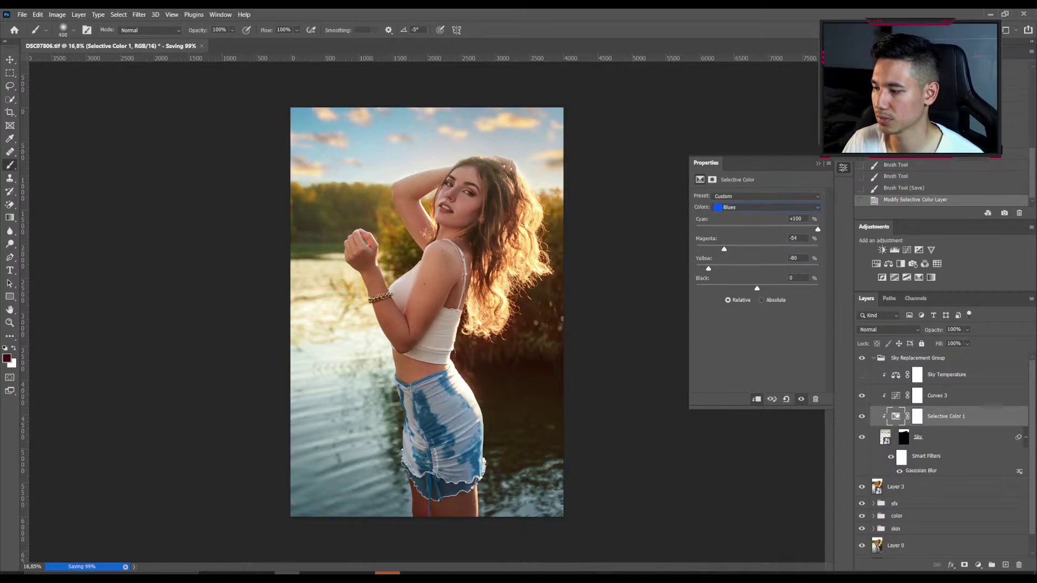
Duplicate the Selective Color 1 layer directly above itself and reset the copy's adjustments to default.
alt+drag(897, 418, 898, 405)
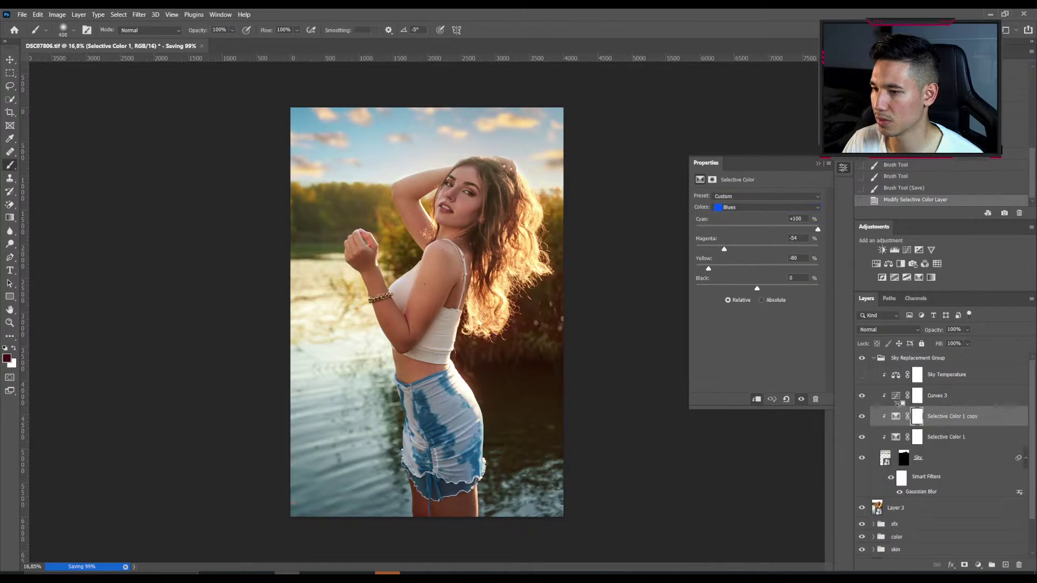
click(896, 416)
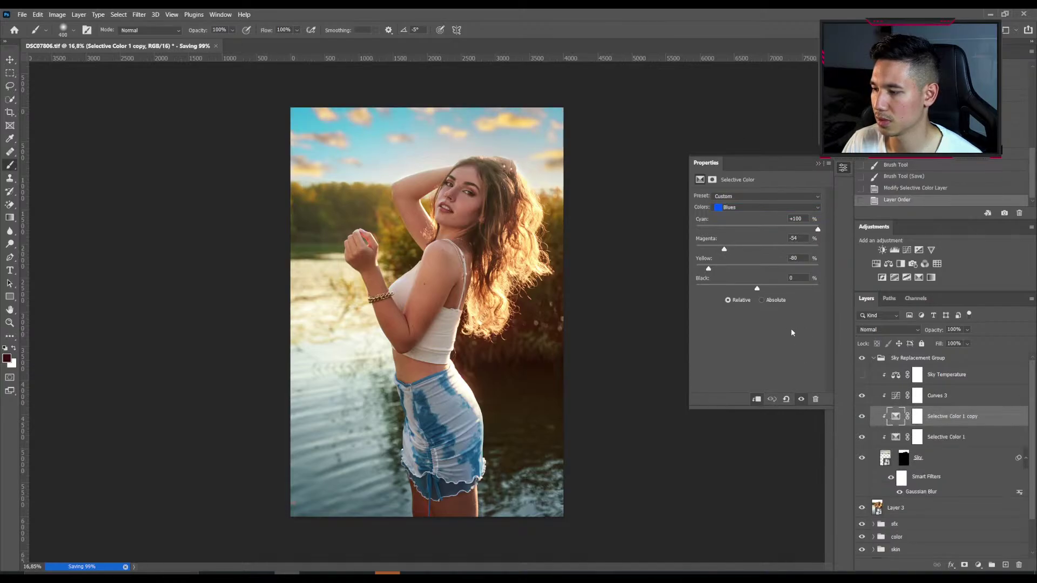
click(786, 399)
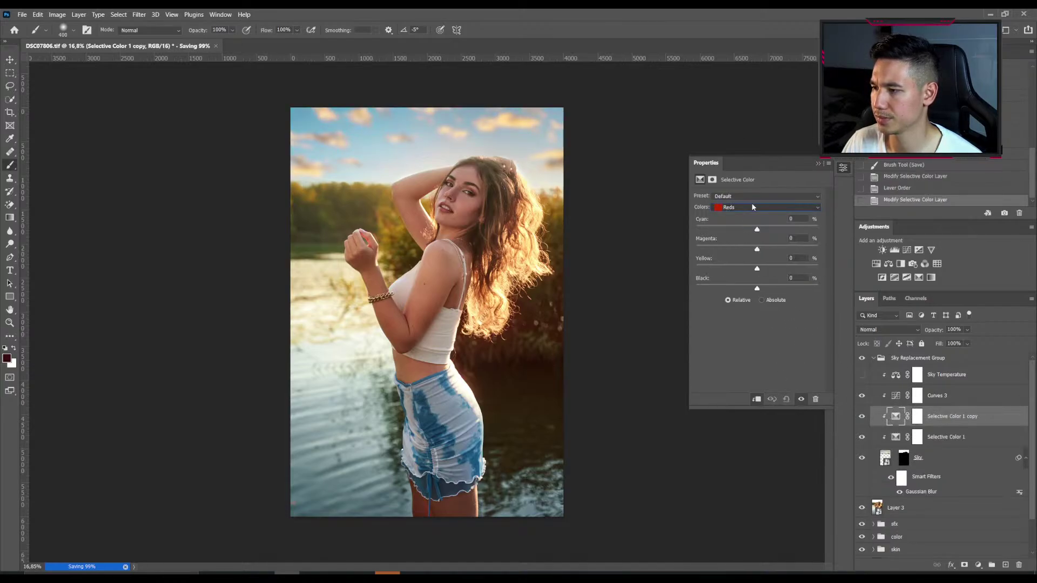
Try raising Cyan to about +62 for the Blues in the duplicated Selective Color layer.
click(756, 207)
click(738, 250)
drag(759, 229, 794, 230)
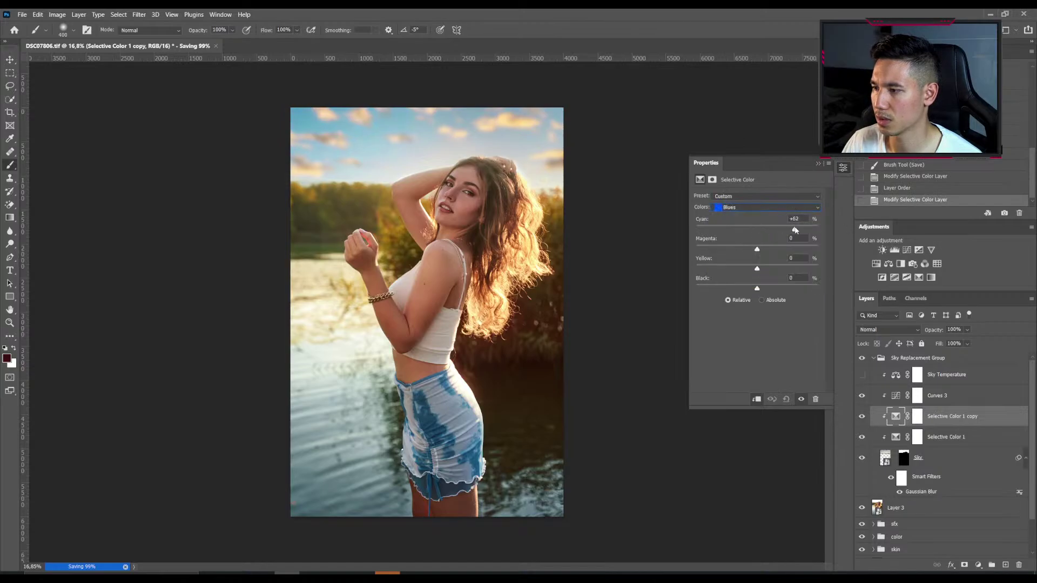
drag(756, 268, 738, 250)
Set the Cyans in the duplicated Selective Color layer to Cyan +20, Magenta -15 and Yellow -15.
click(753, 210)
click(762, 237)
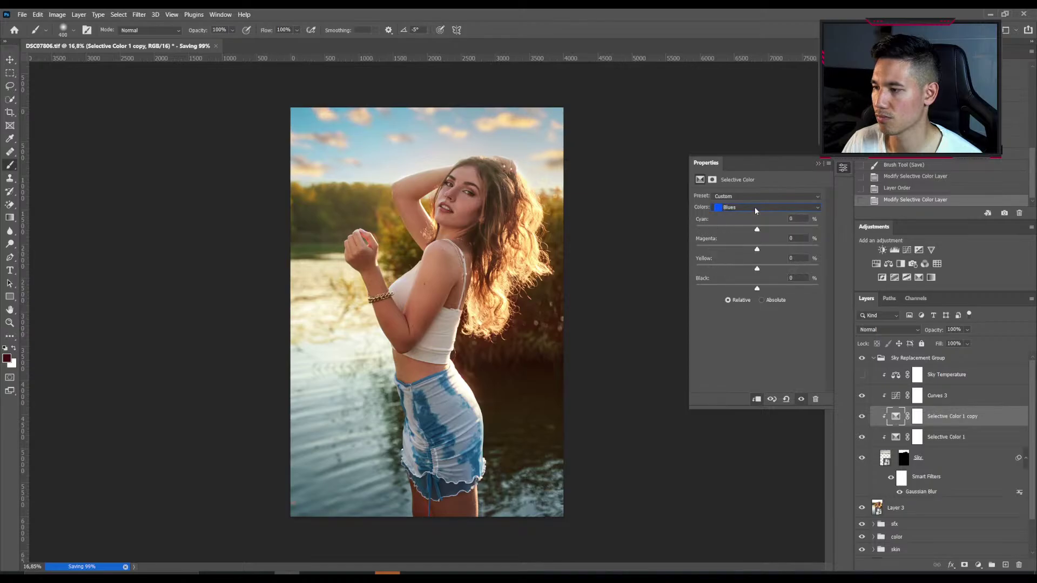
drag(800, 231, 746, 270)
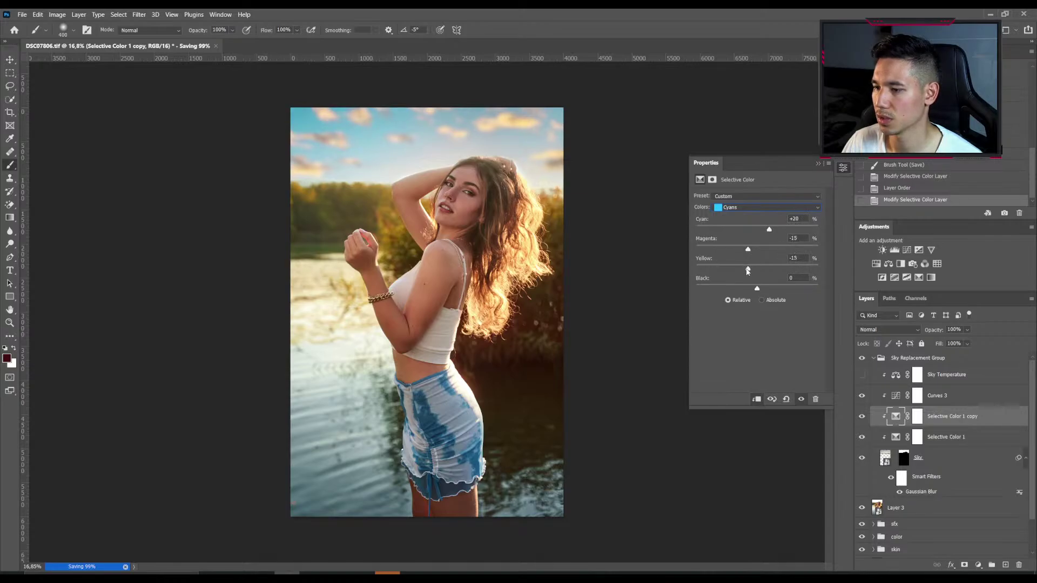
click(9, 61)
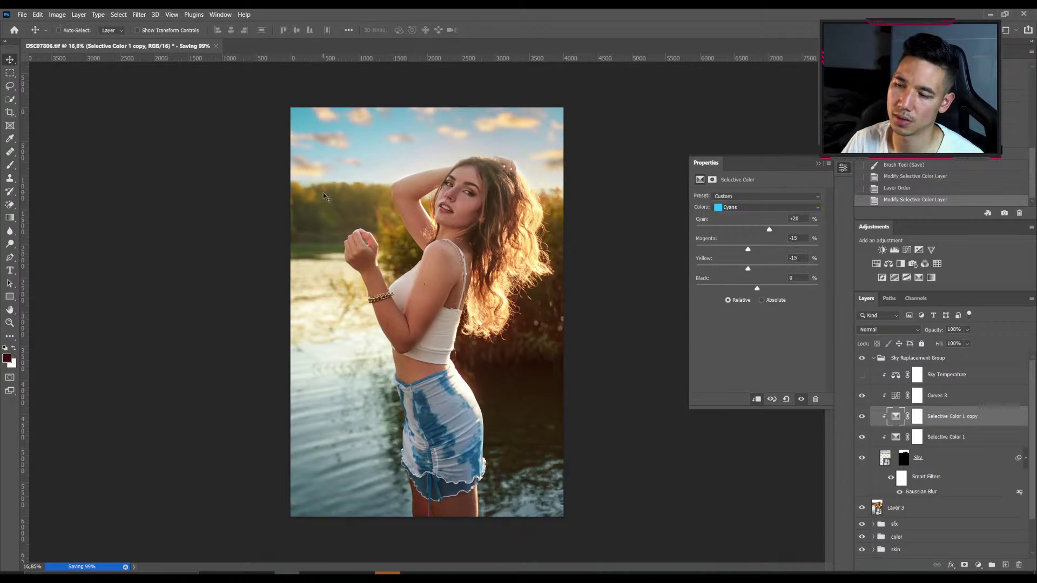
scroll(326, 196, up, 1)
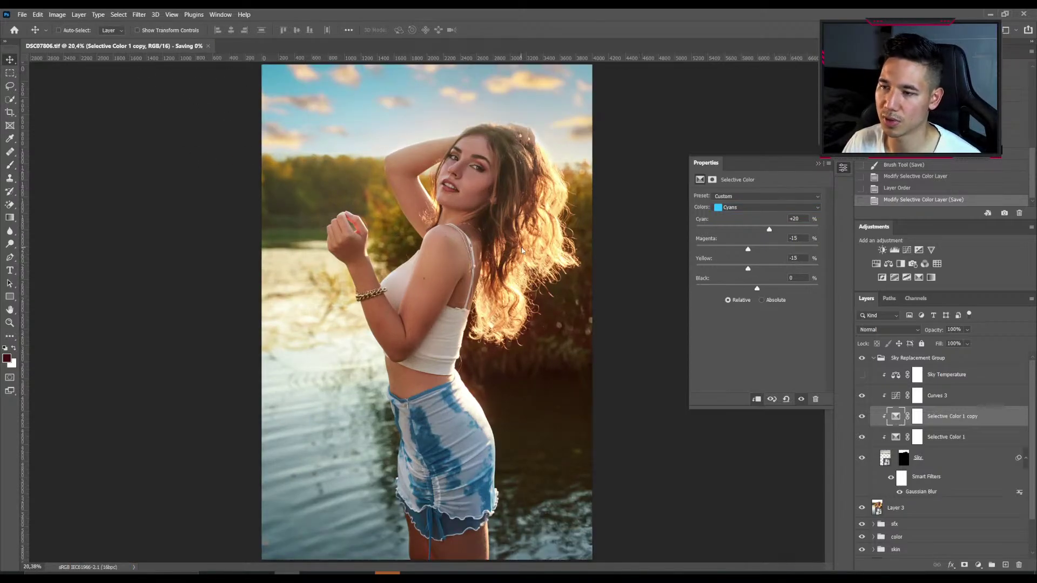
Prepare a Save for Web export of the portrait with the image height set to 1920 px.
key(ctrl+alt+shift+s)
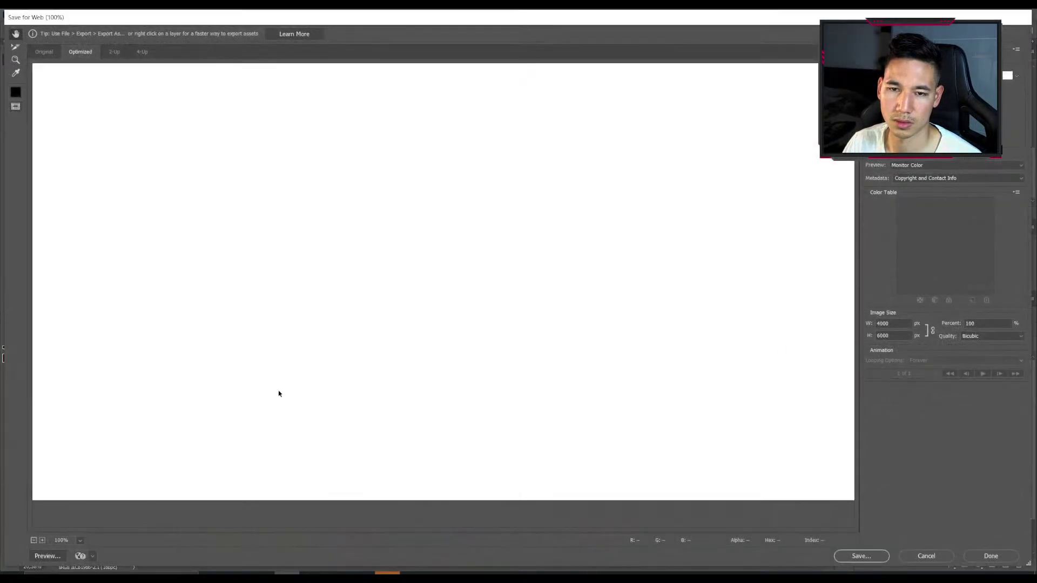
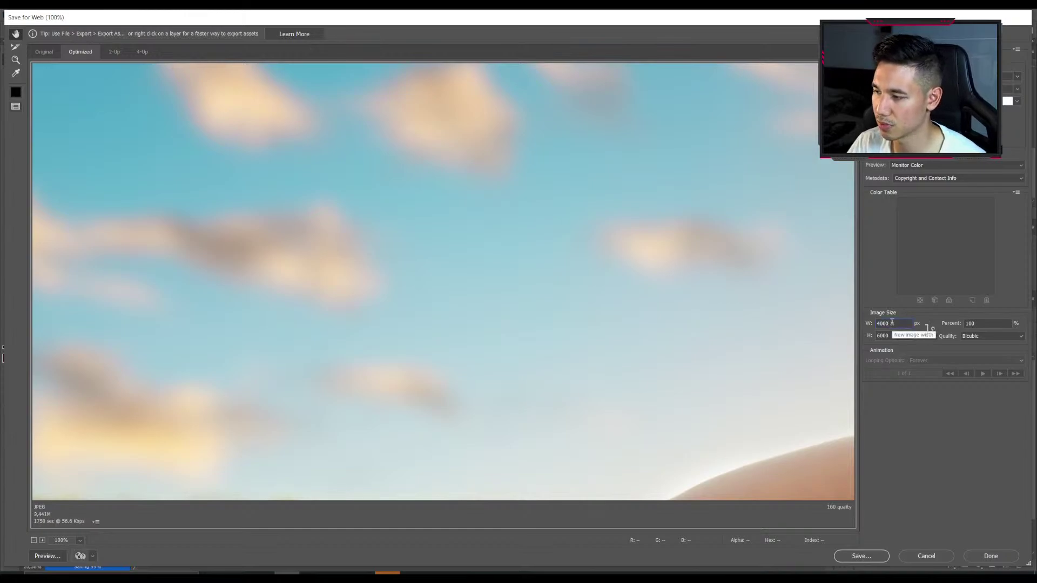
key(Tab)
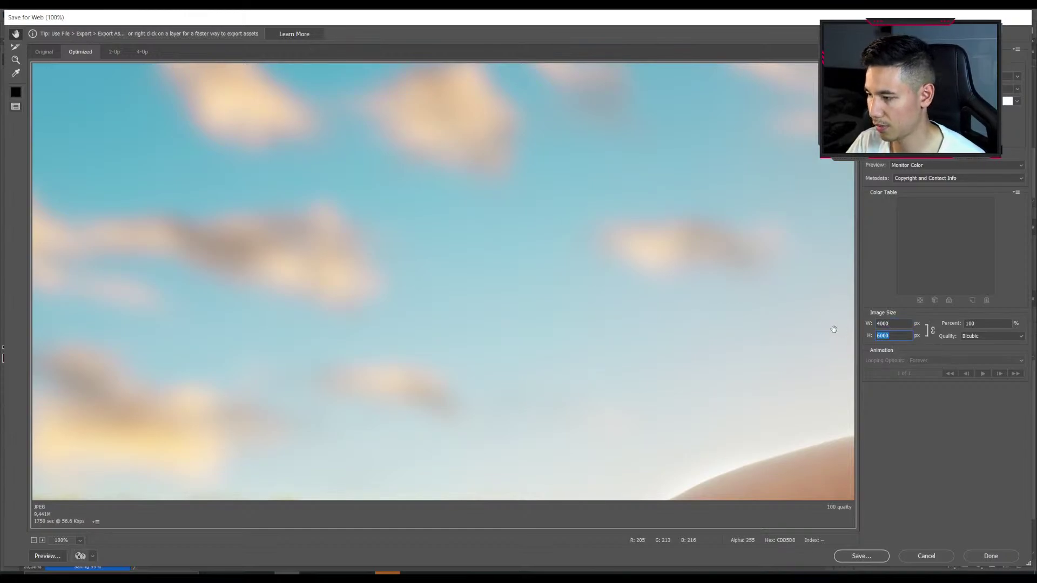
text(2700)
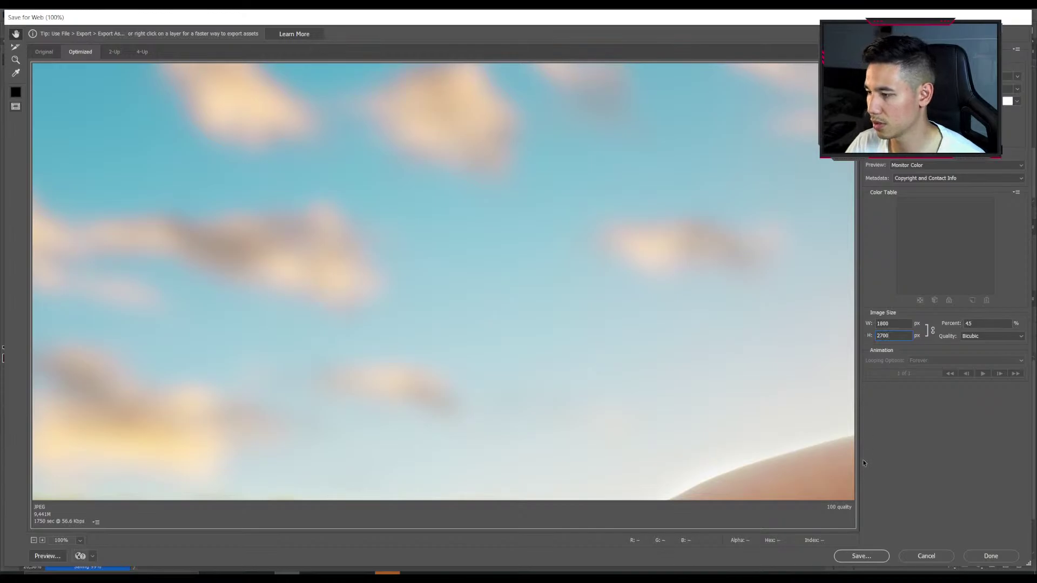
drag(892, 336, 875, 362)
text(1920)
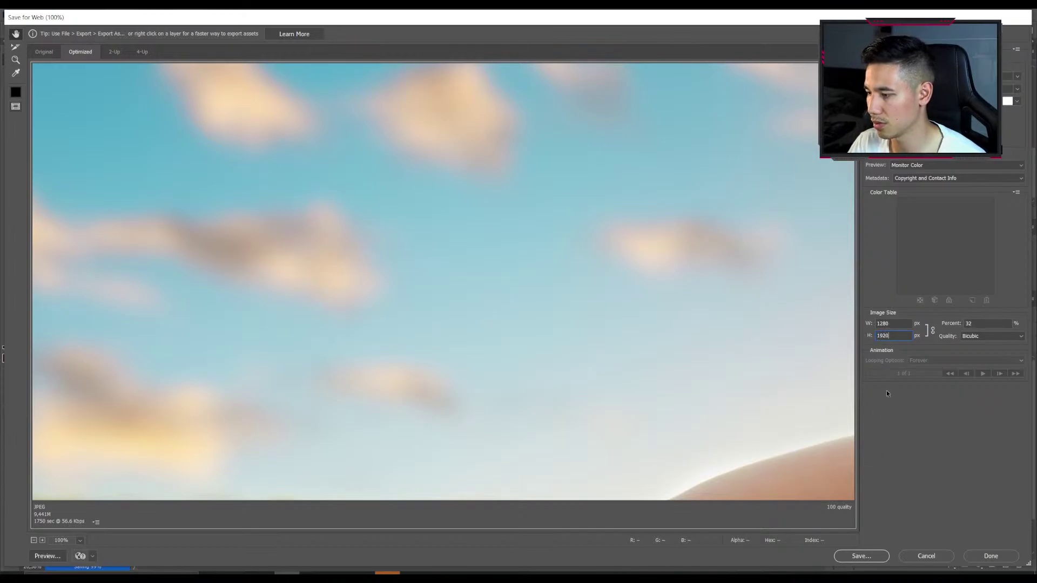
Save the exported JPEG in the model's folder under Finished, adding "Full" to the DSC07806 file name, and dismiss the save alert.
click(852, 553)
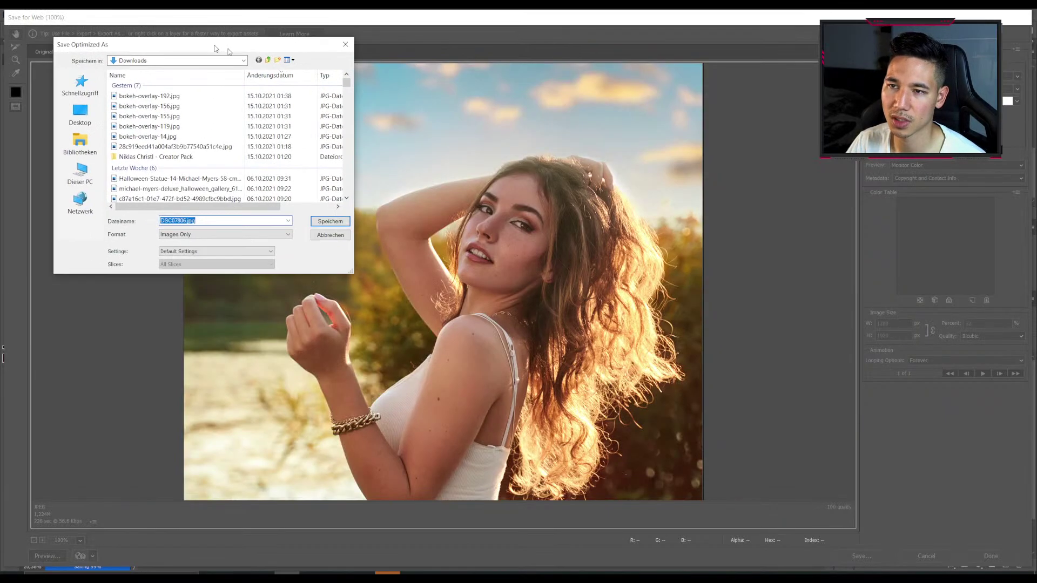
click(364, 140)
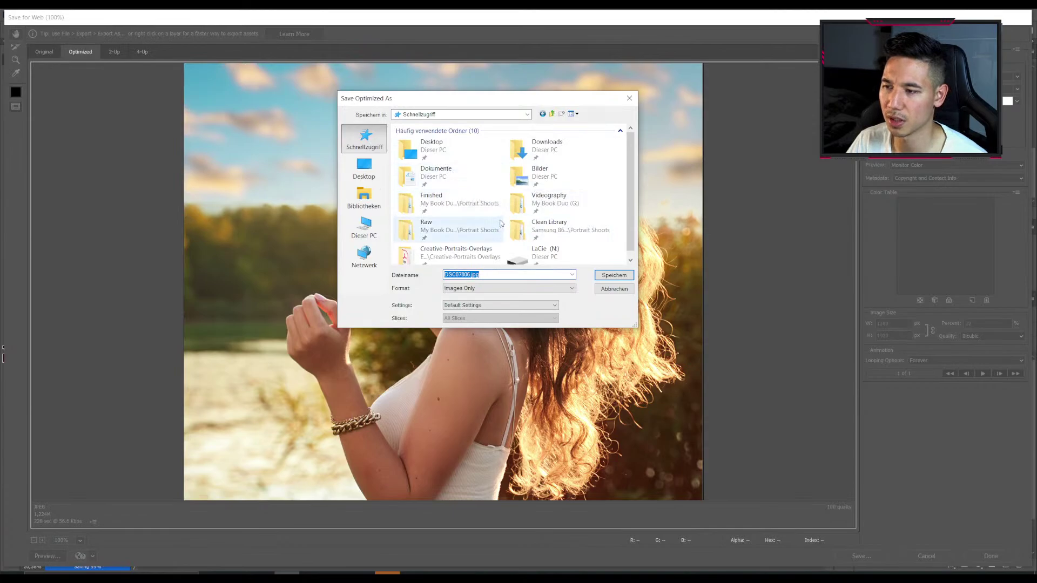
double_click(478, 206)
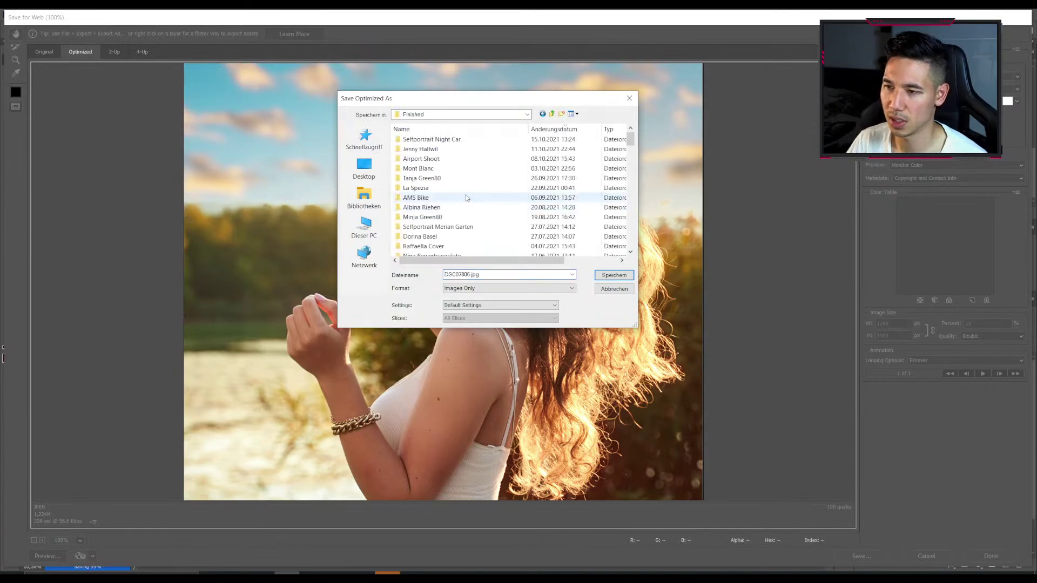
double_click(458, 151)
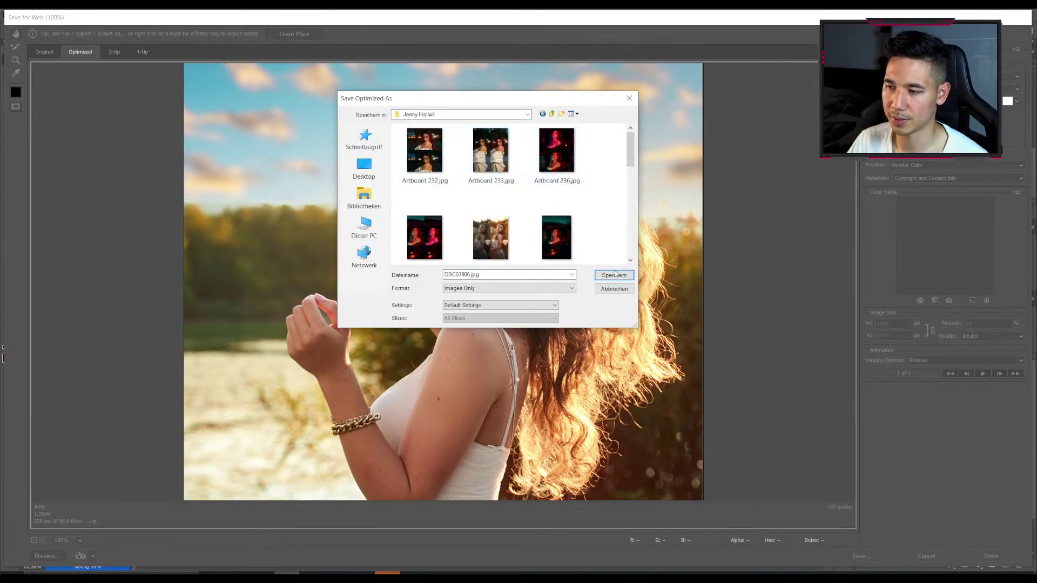
click(465, 274)
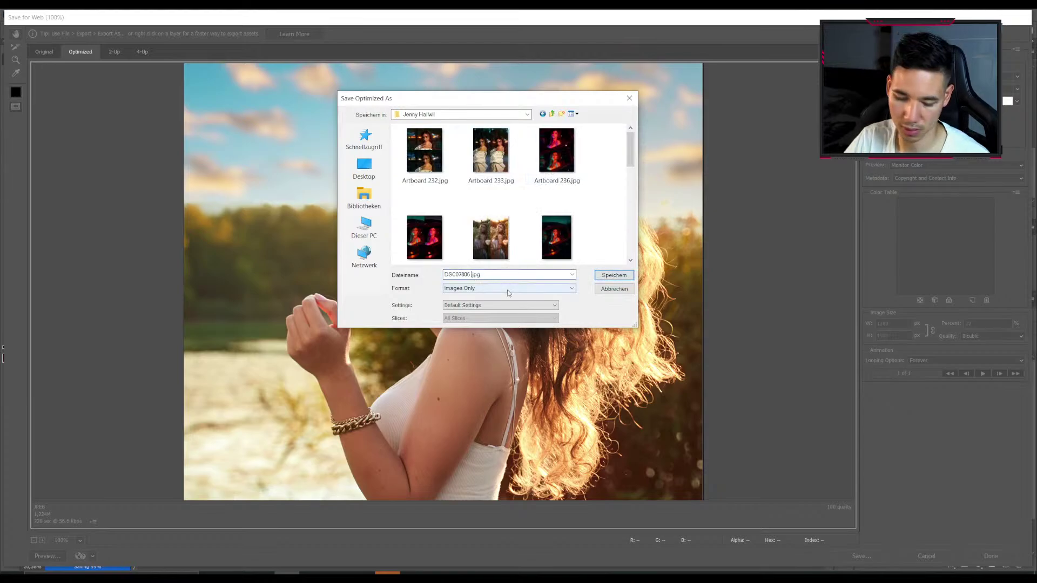
text(Full)
key(Return)
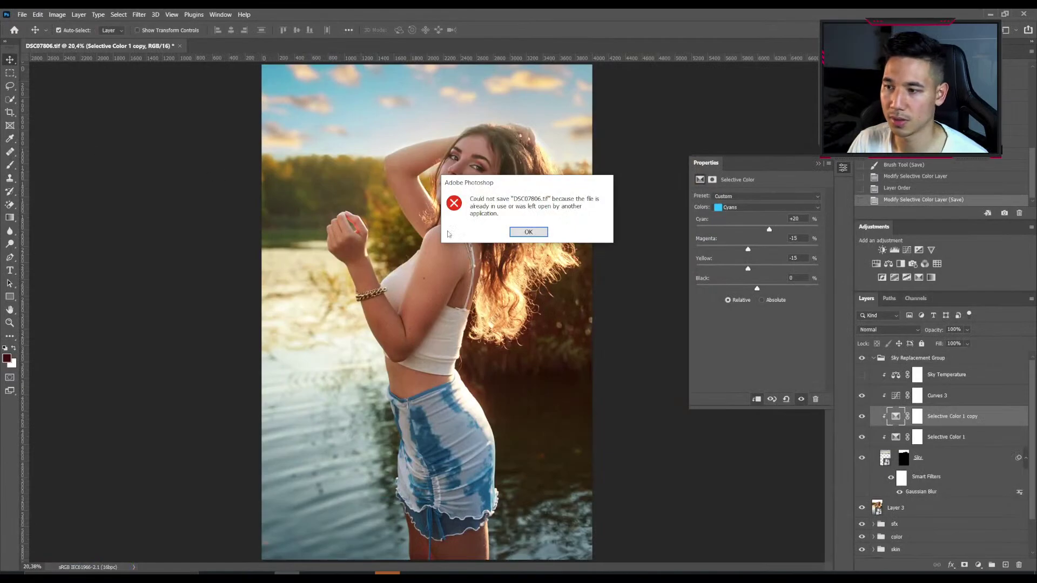
click(528, 235)
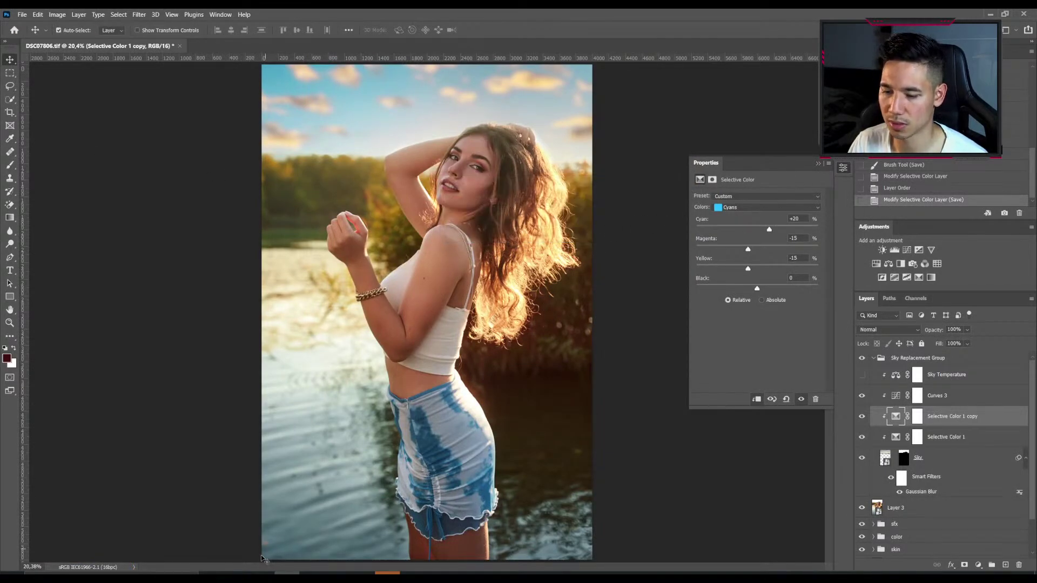
Browse in File Explorer to the model's folder under Finished and locate the exported DSC07806-Full.jpg.
middle_click(237, 573)
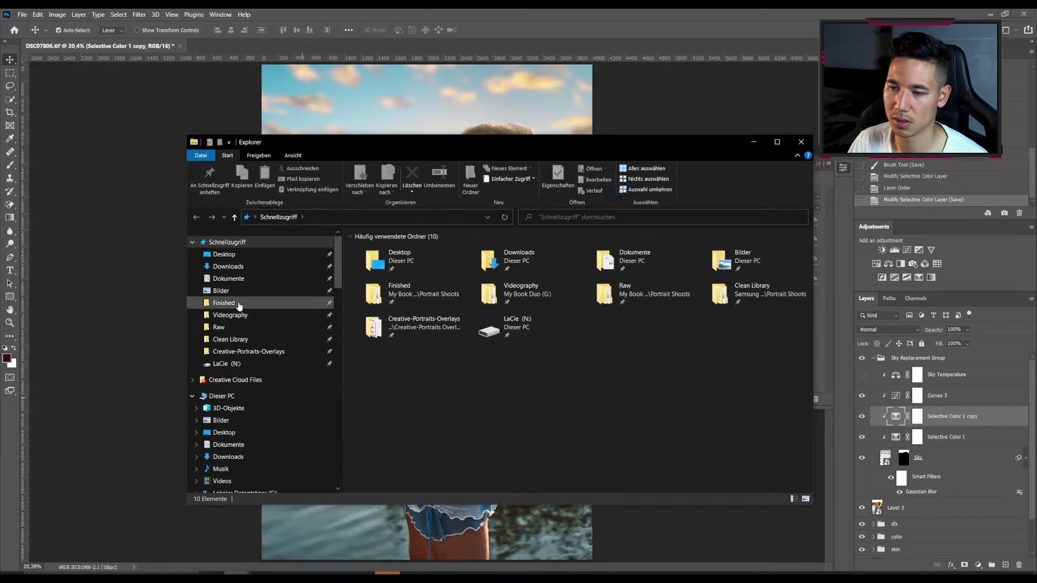
click(239, 303)
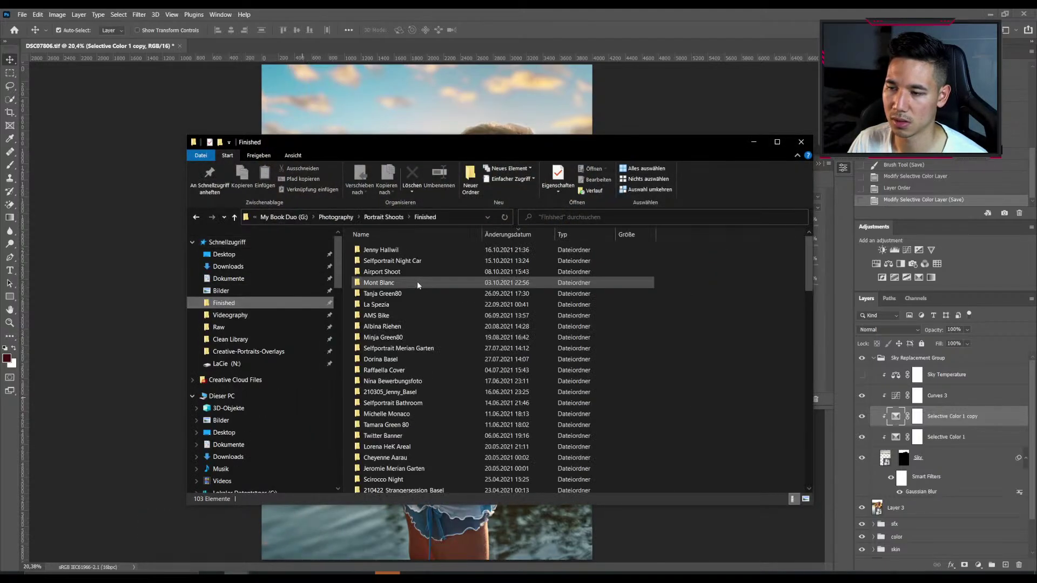
double_click(426, 250)
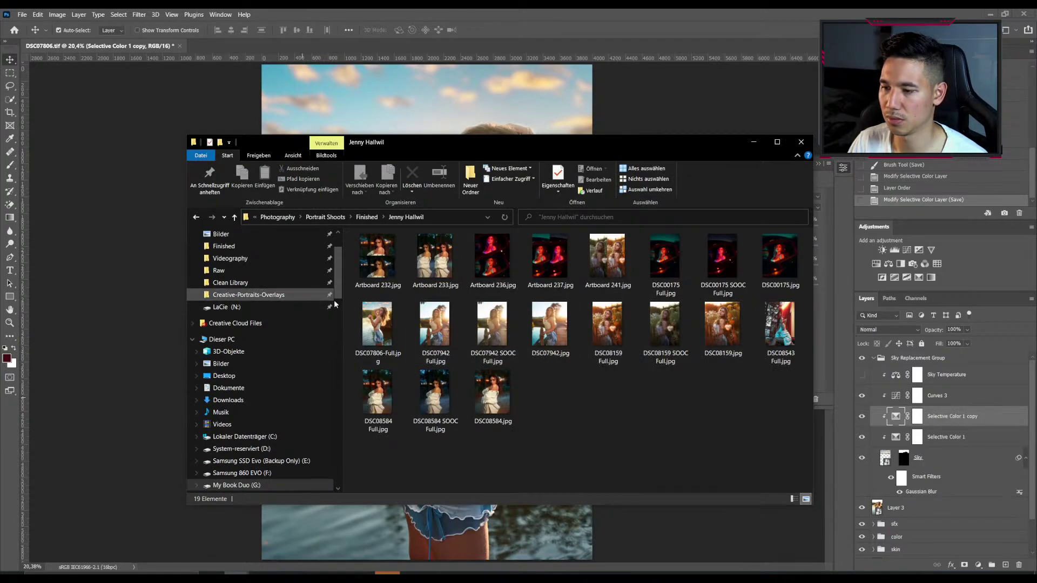
click(377, 324)
click(581, 171)
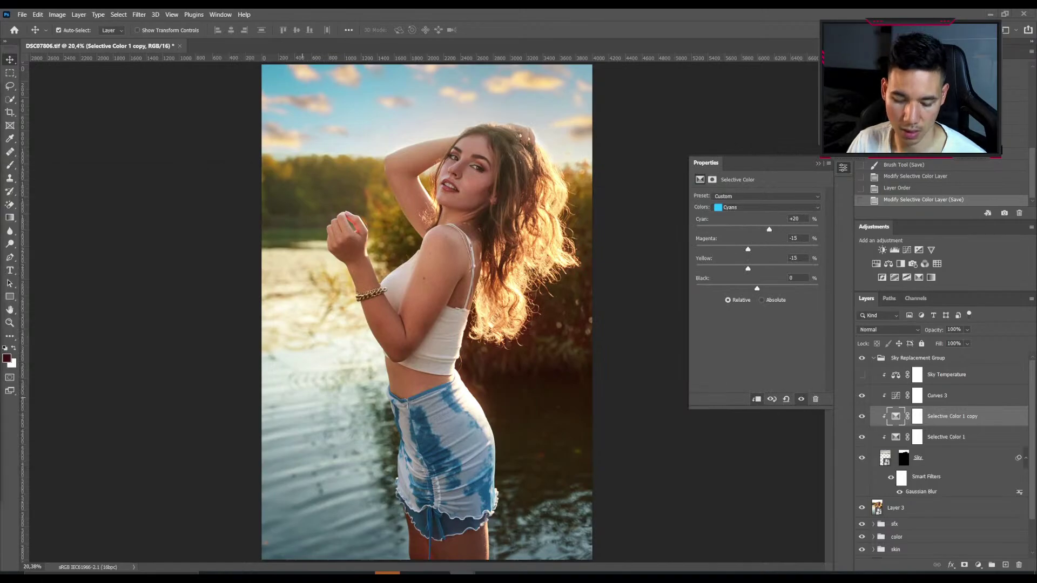
Open the Adobe Color website in a browser window and widen the window to show the full color wheel layout.
drag(1, 121, 561, 33)
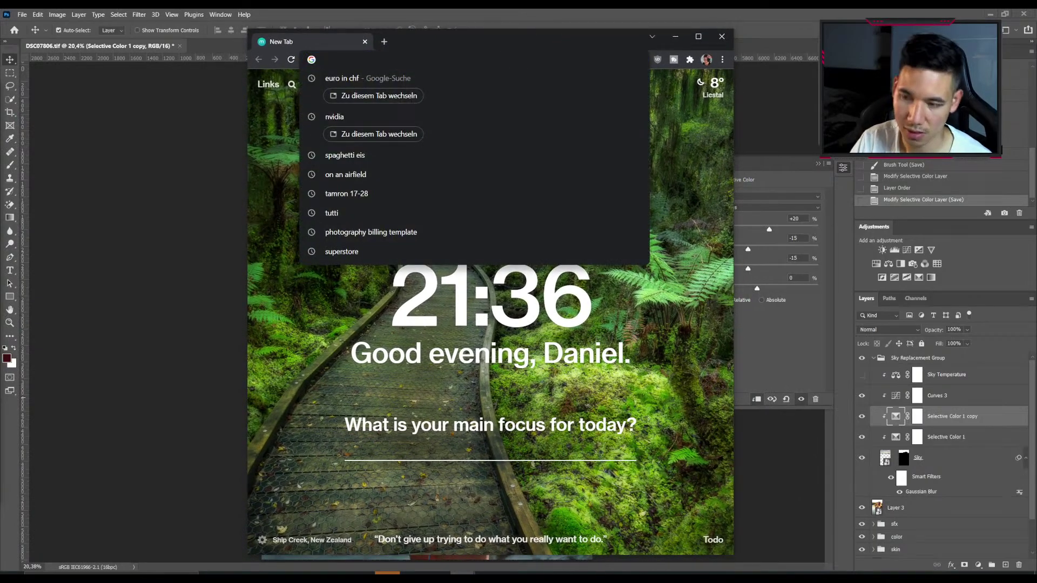
text(color)
key(Return)
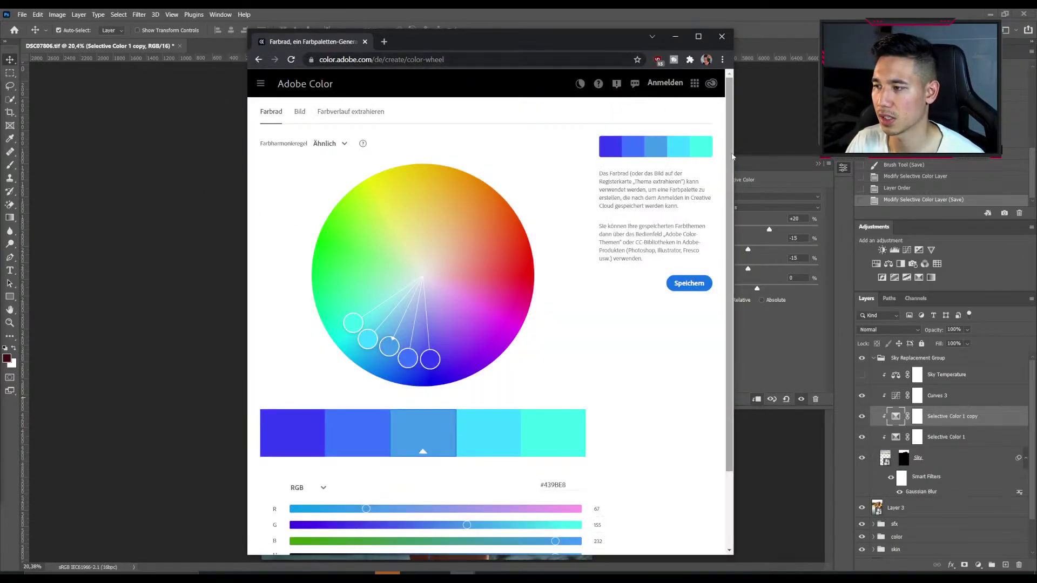
drag(732, 156, 978, 157)
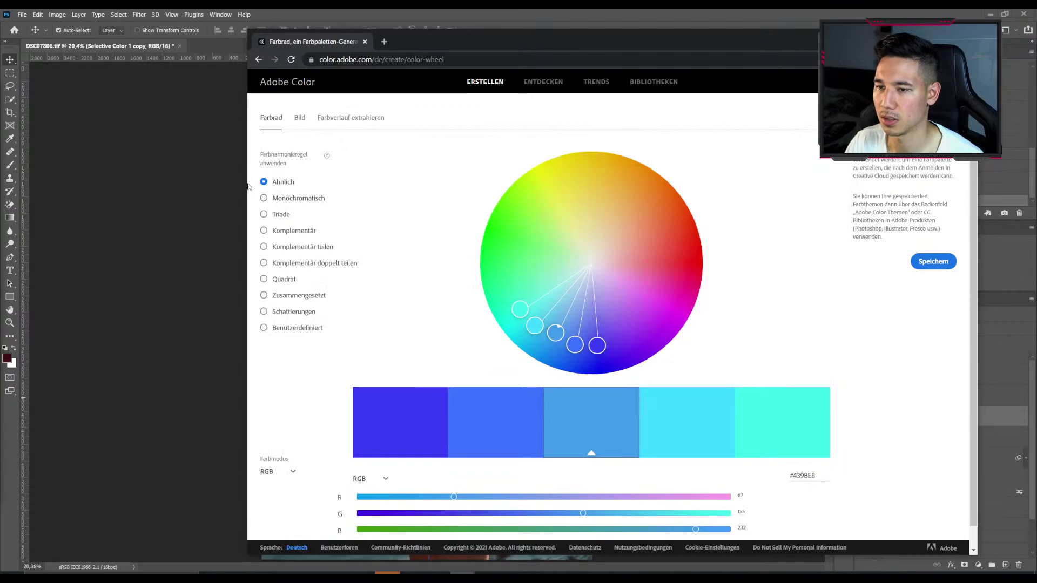
drag(249, 186, 46, 187)
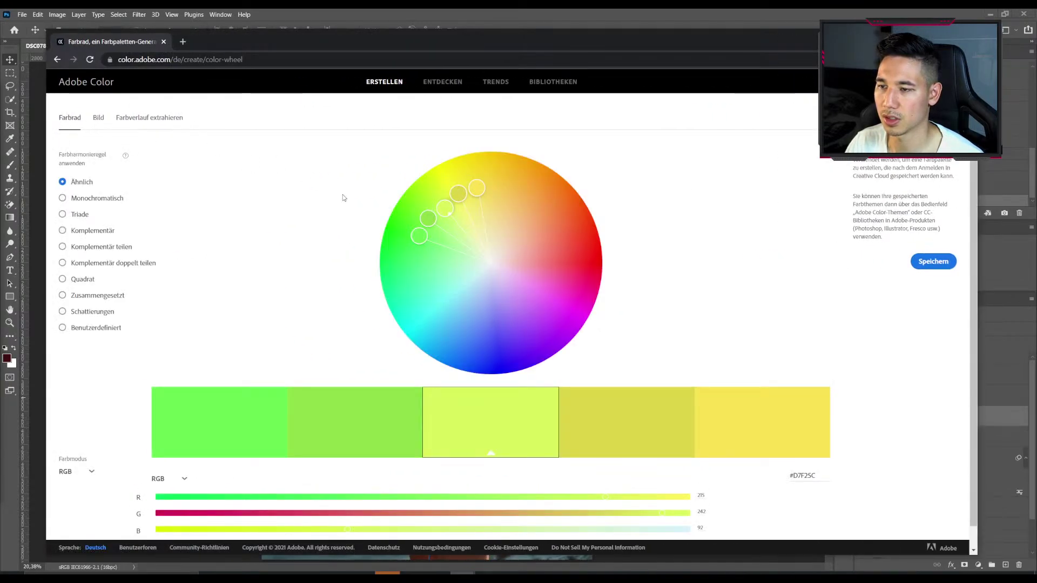
Change the Adobe Color site language from German to English.
click(103, 117)
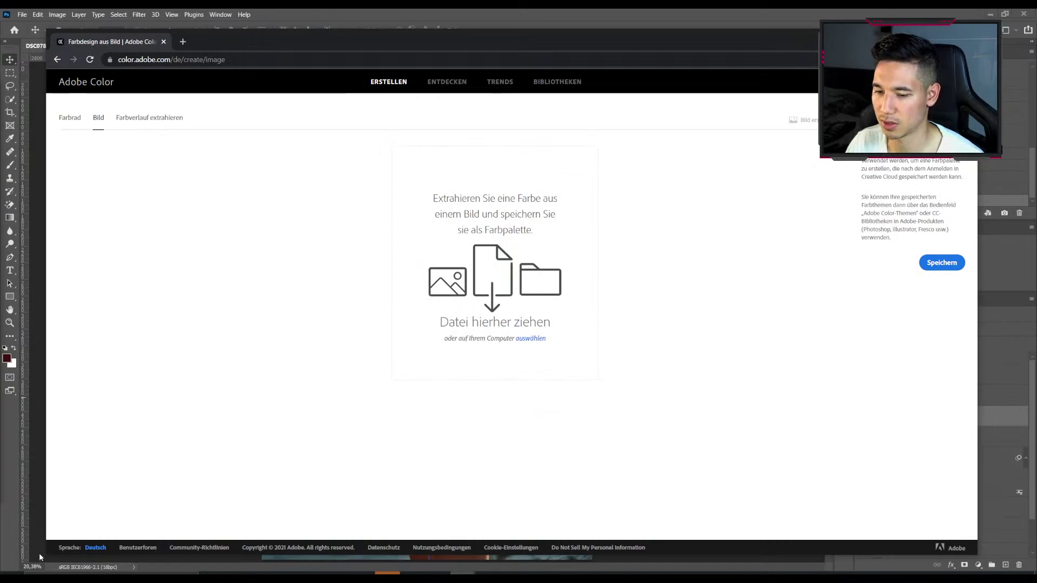
click(95, 547)
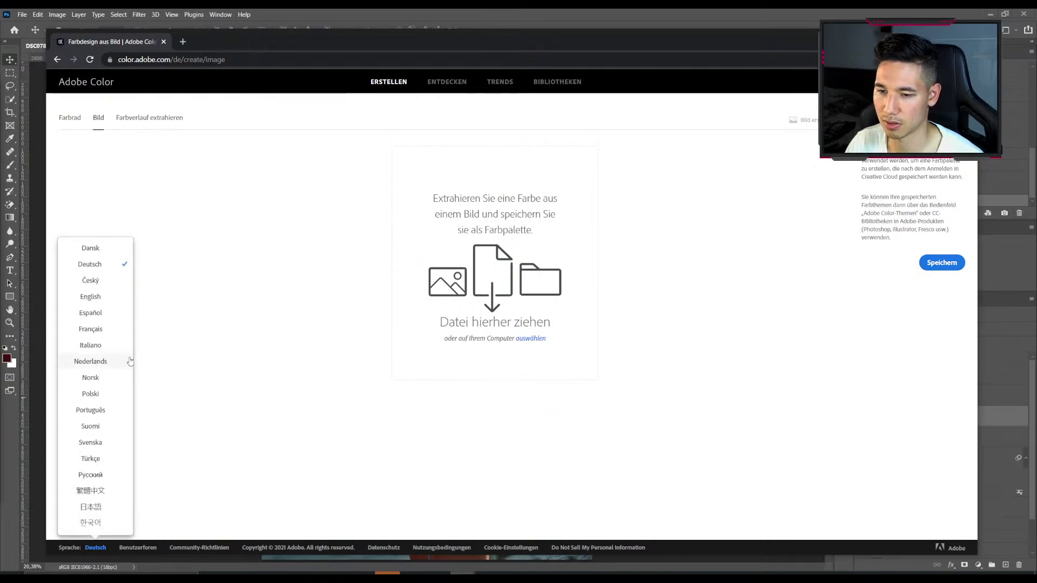
click(100, 297)
click(81, 117)
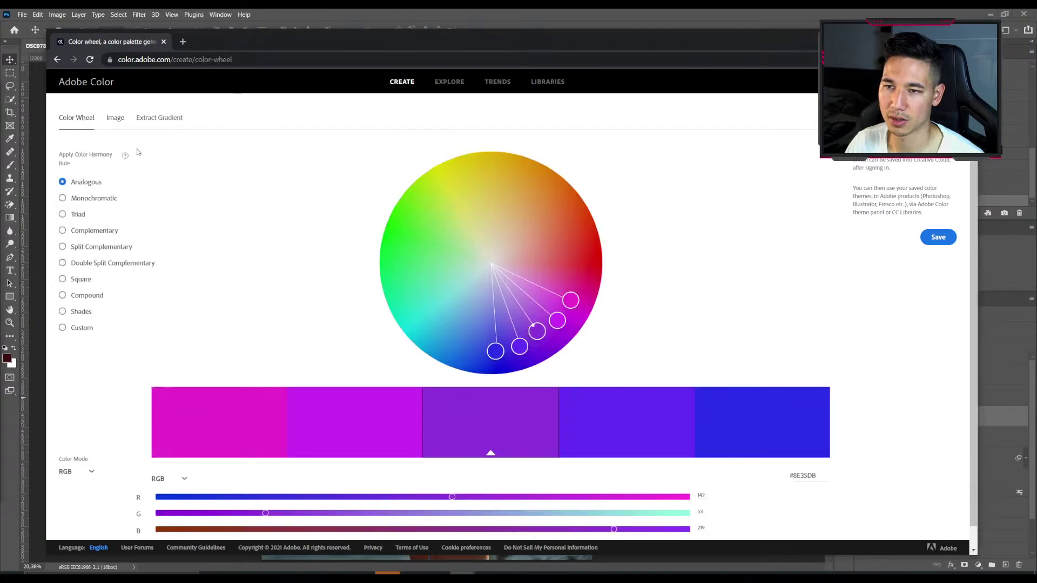
Extract a color theme from the DSC07806-Full.jpg image in the model's folder under Finished.
click(114, 120)
click(470, 323)
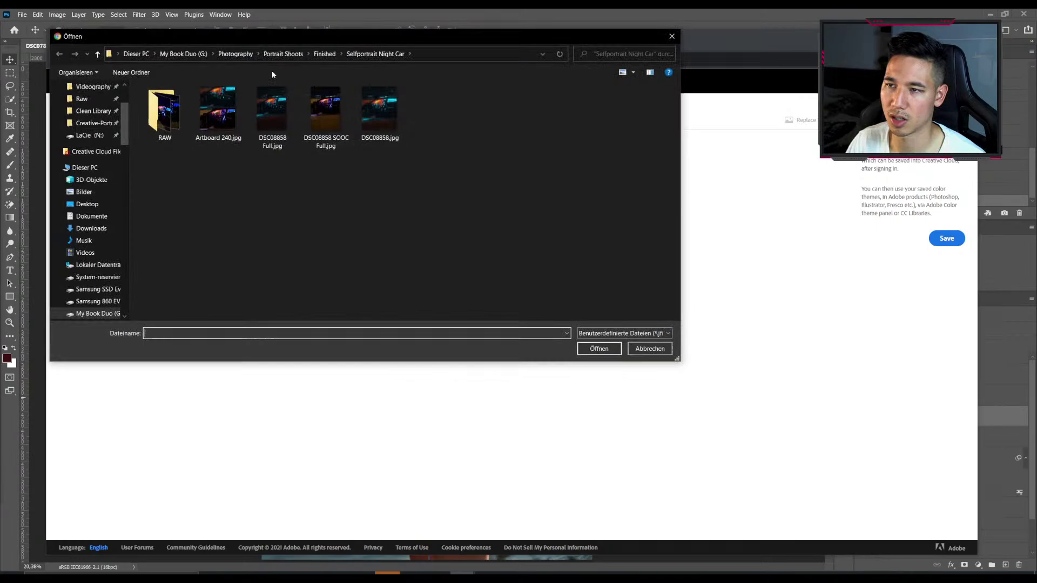
click(324, 53)
double_click(176, 115)
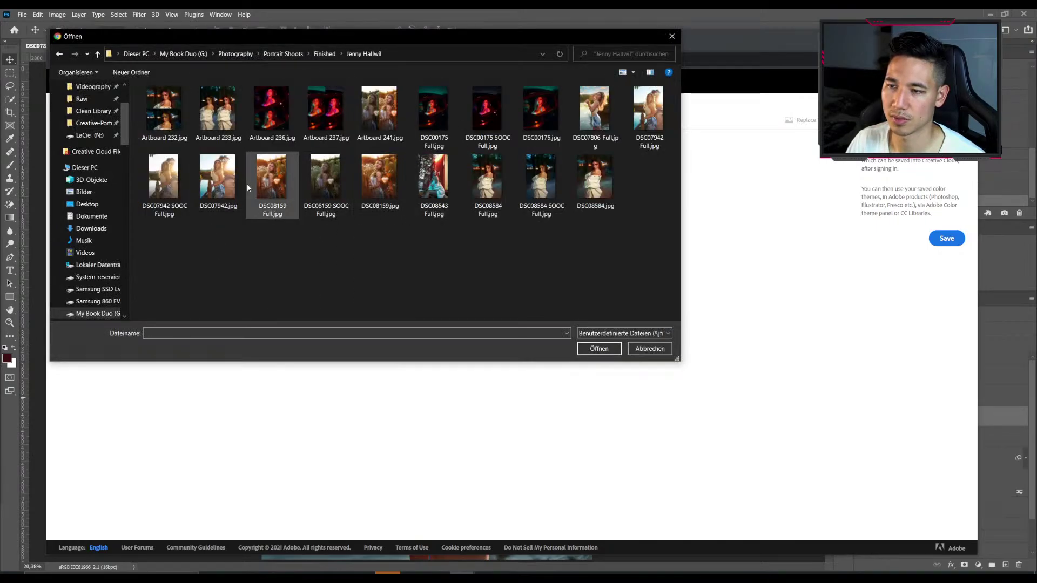
click(594, 116)
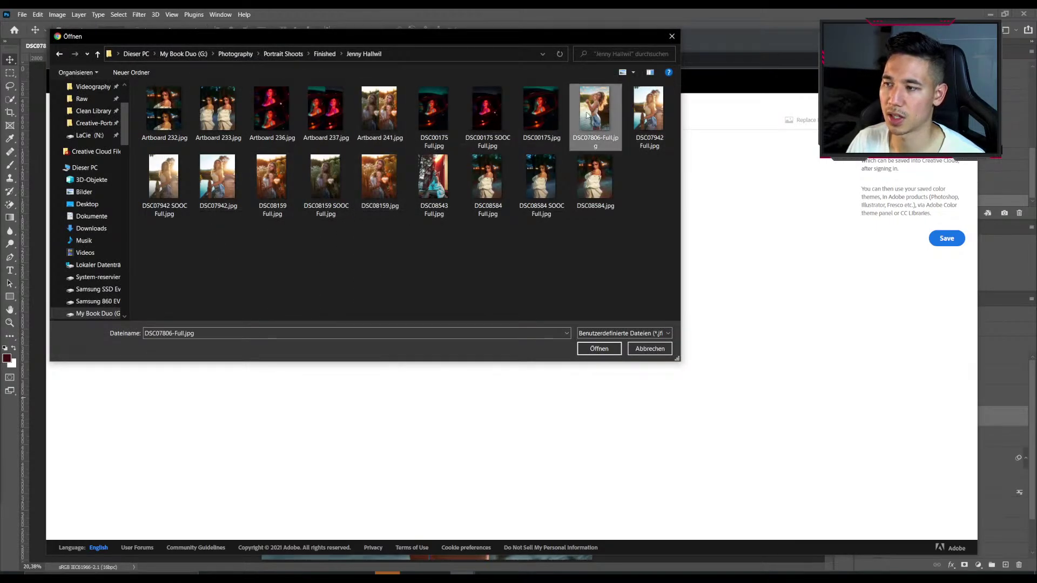
click(599, 348)
Maximize the browser window and examine the color sample points and extracted palette of the portrait.
scroll(540, 228, down, 2)
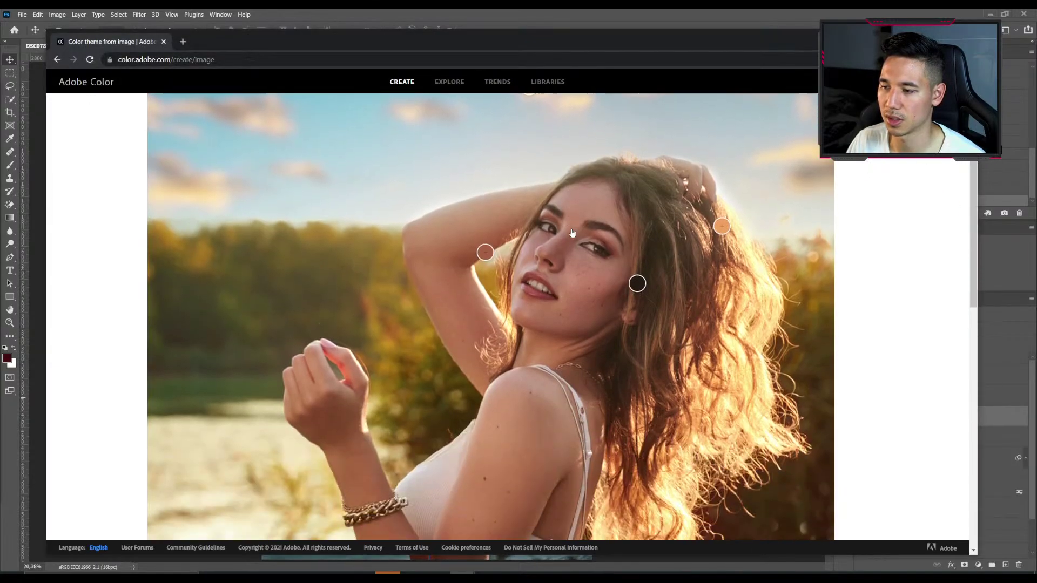
scroll(507, 200, up, 2)
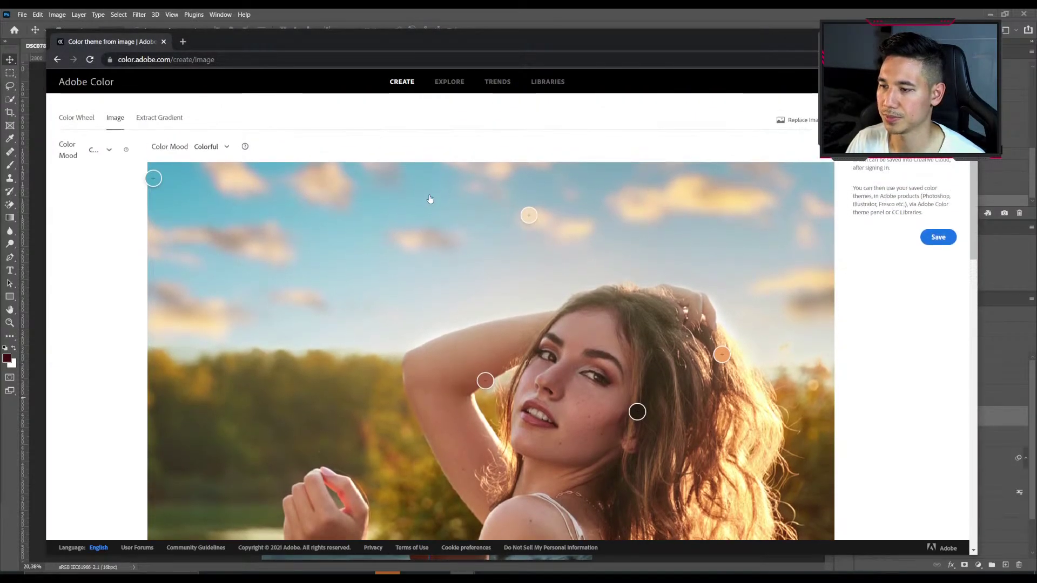
scroll(432, 200, down, 10)
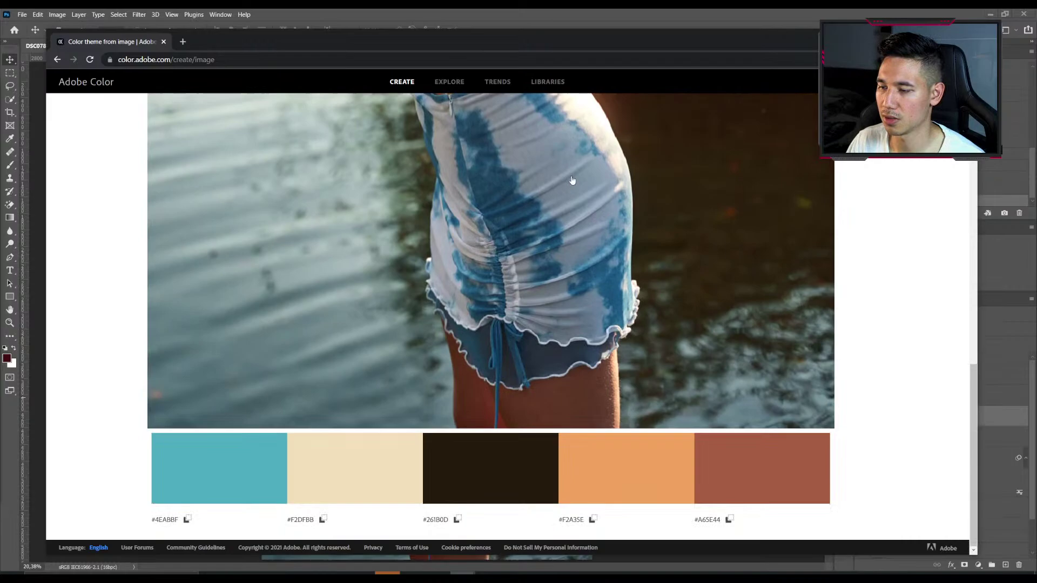
double_click(627, 37)
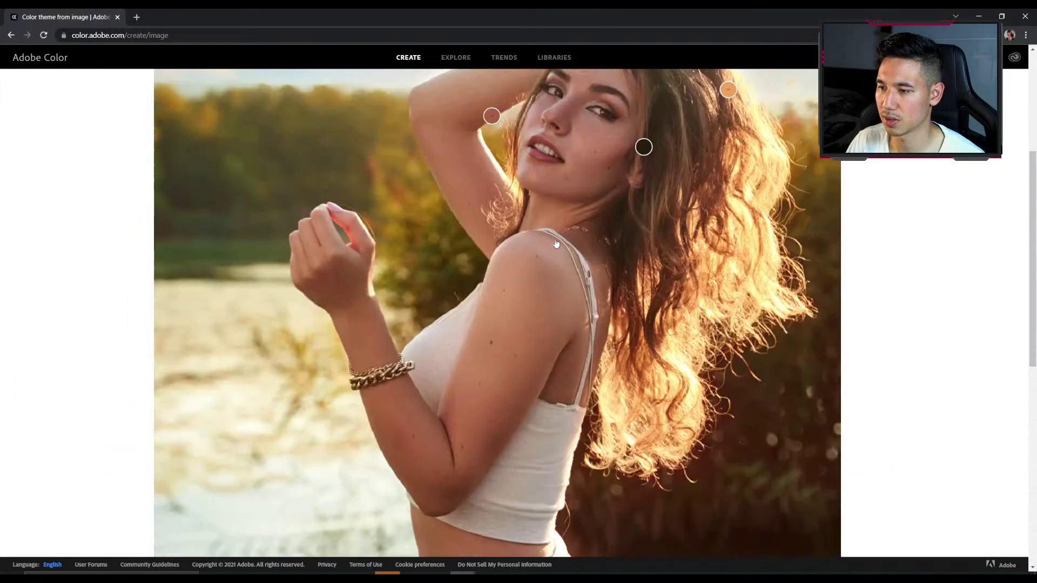
scroll(556, 243, up, 5)
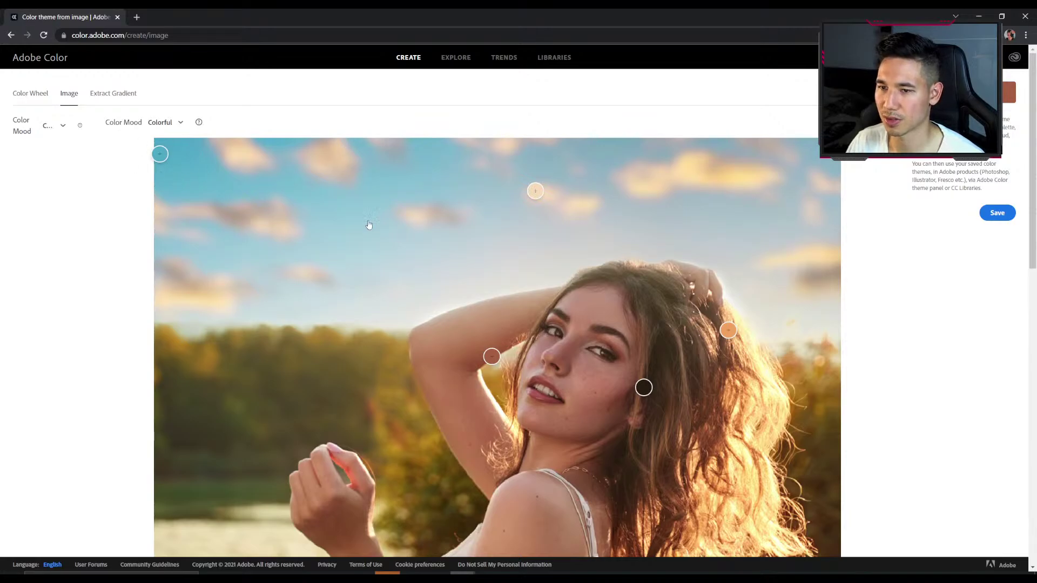
Look through the available Color Mood options and keep the theme on Colorful.
click(62, 126)
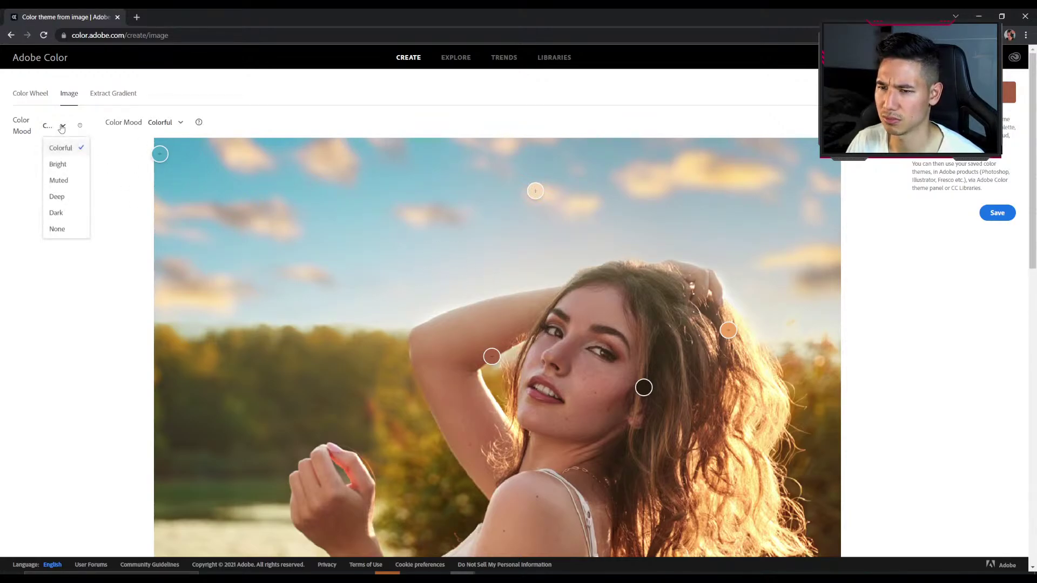
click(62, 126)
click(62, 126)
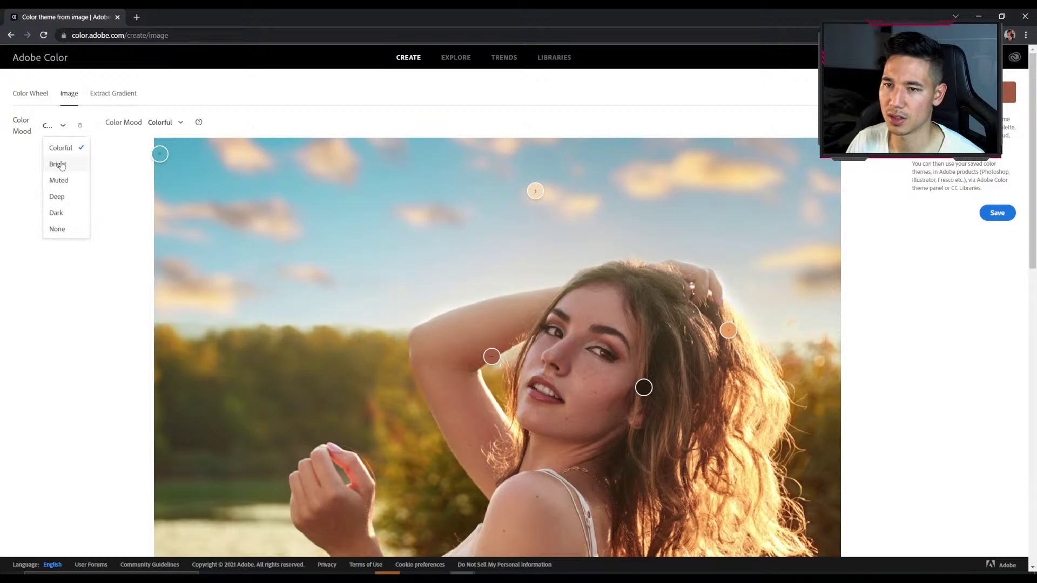
click(55, 149)
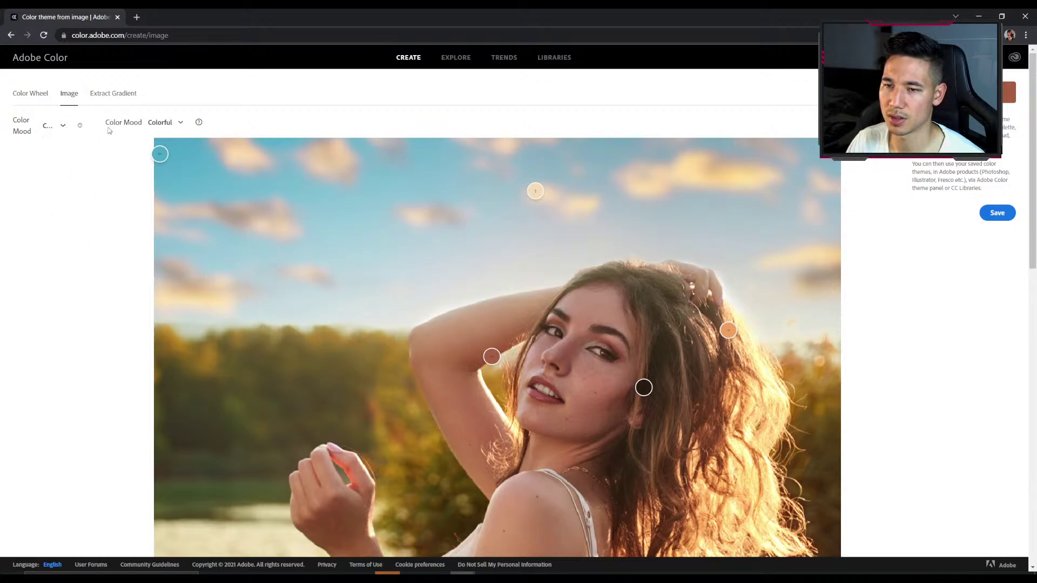
click(62, 126)
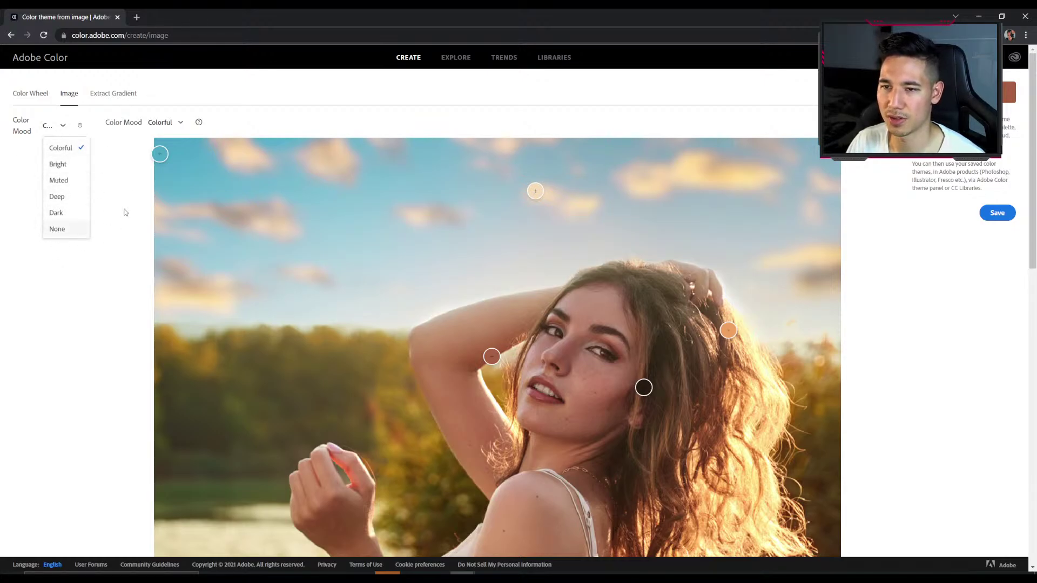
click(126, 212)
Examine the extracted theme on the color wheel and compare its swatches with the sampled points in the portrait.
click(20, 94)
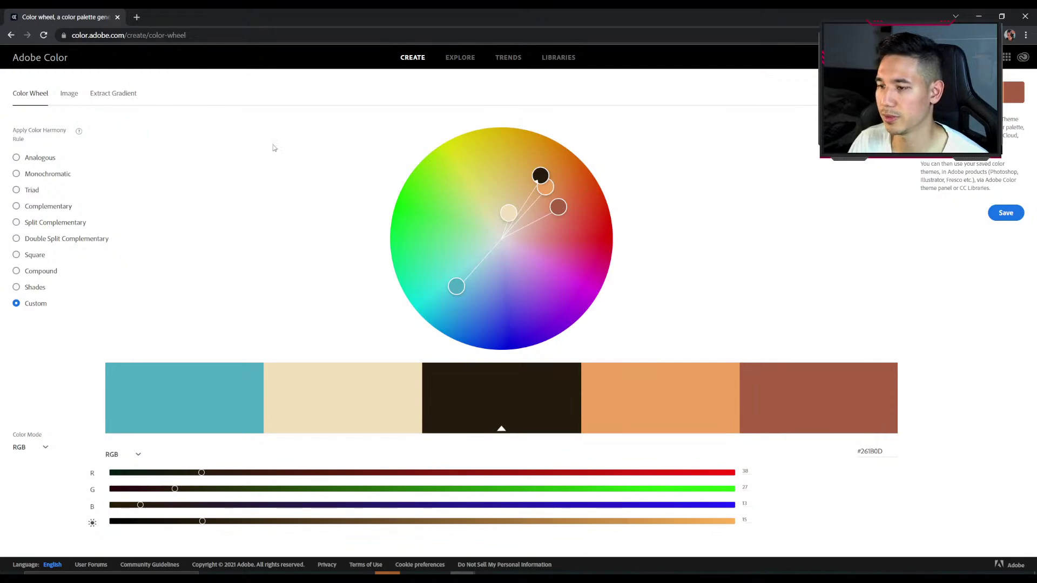
click(65, 92)
scroll(302, 232, down, 6)
scroll(299, 239, down, 6)
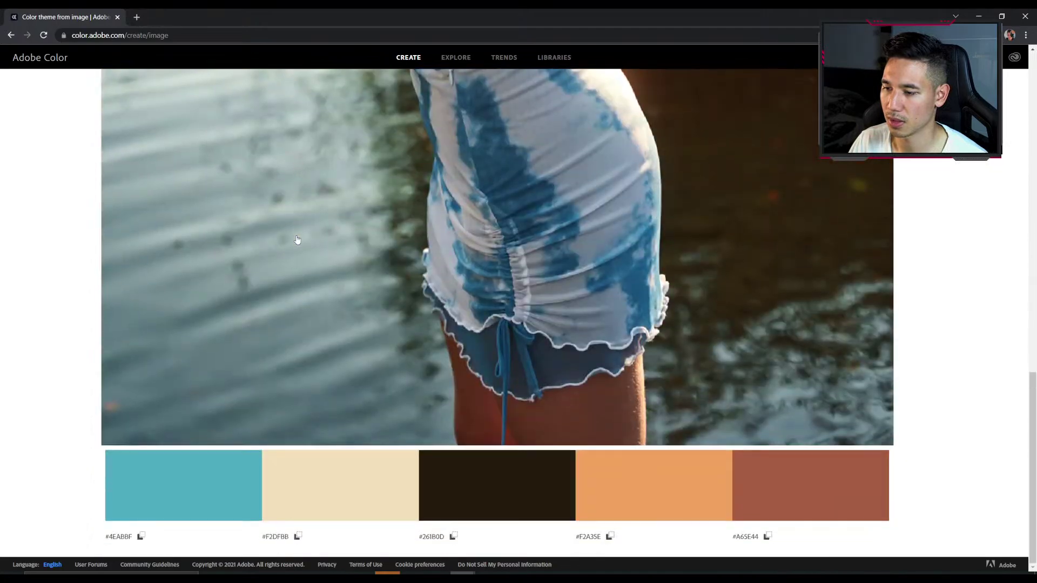
scroll(429, 297, up, 4)
scroll(428, 296, up, 8)
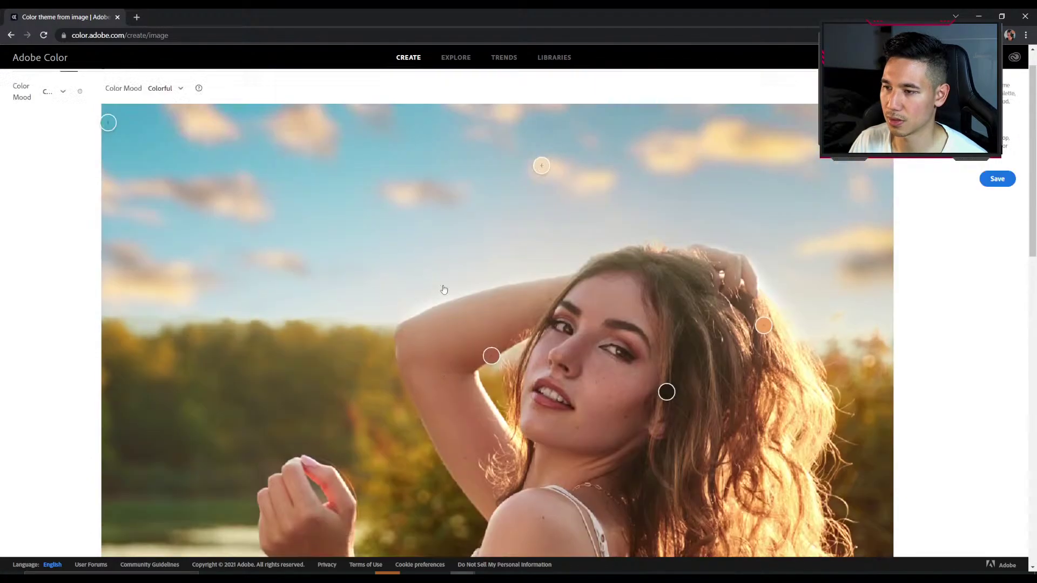
scroll(131, 137, down, 12)
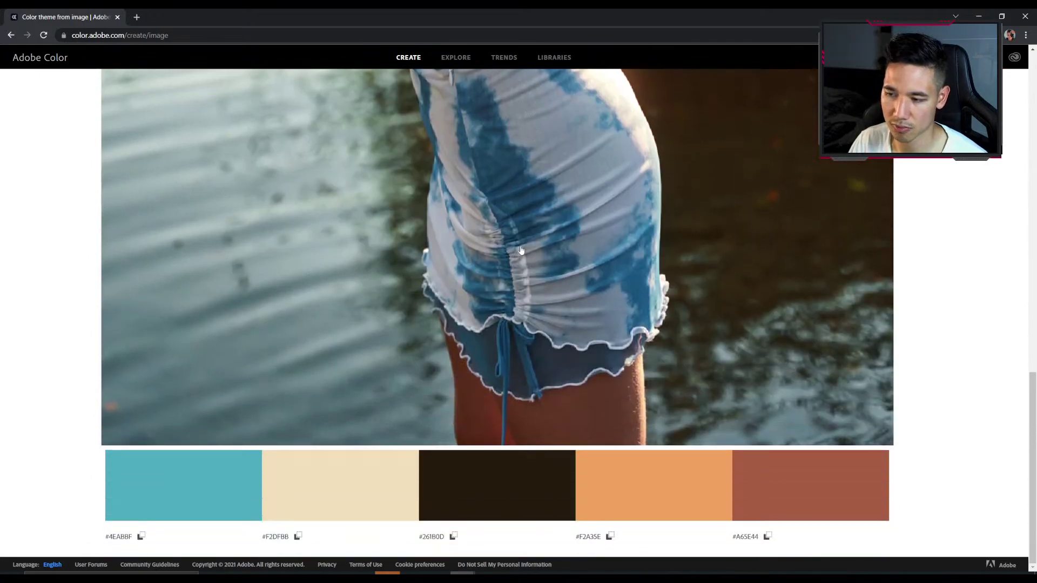
scroll(602, 270, up, 7)
scroll(604, 269, up, 4)
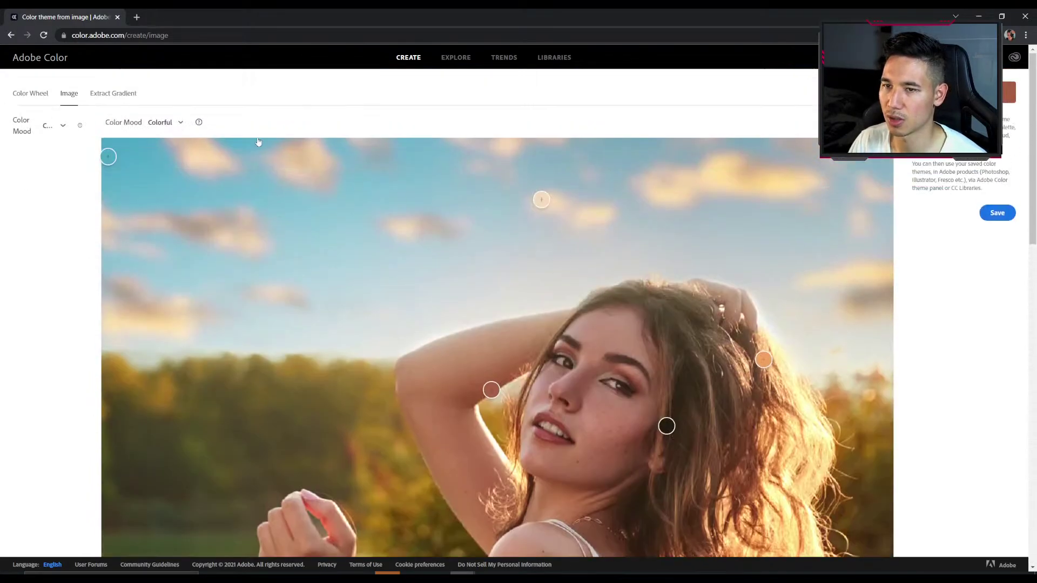
click(31, 94)
click(69, 94)
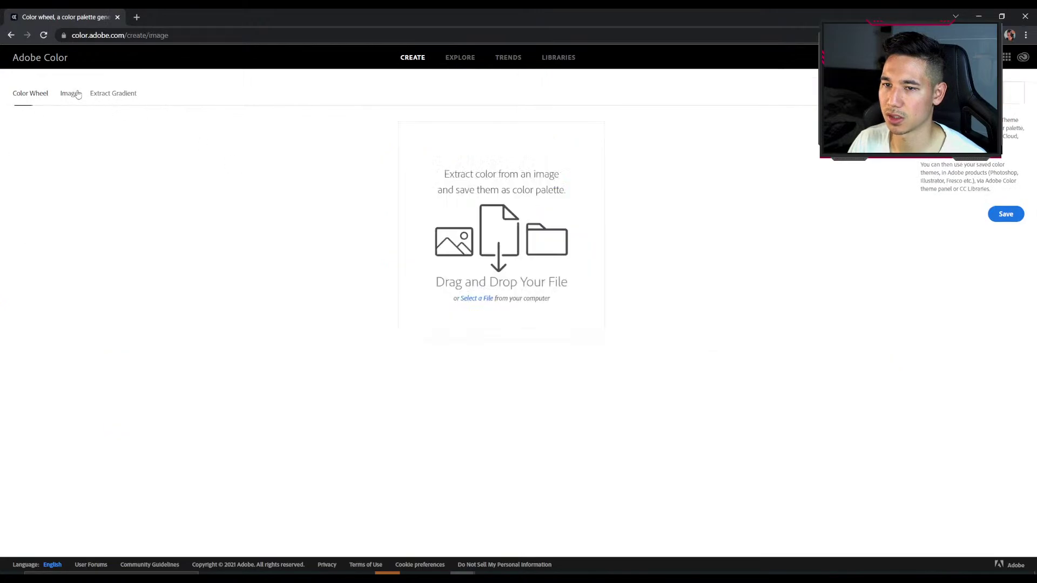
click(61, 58)
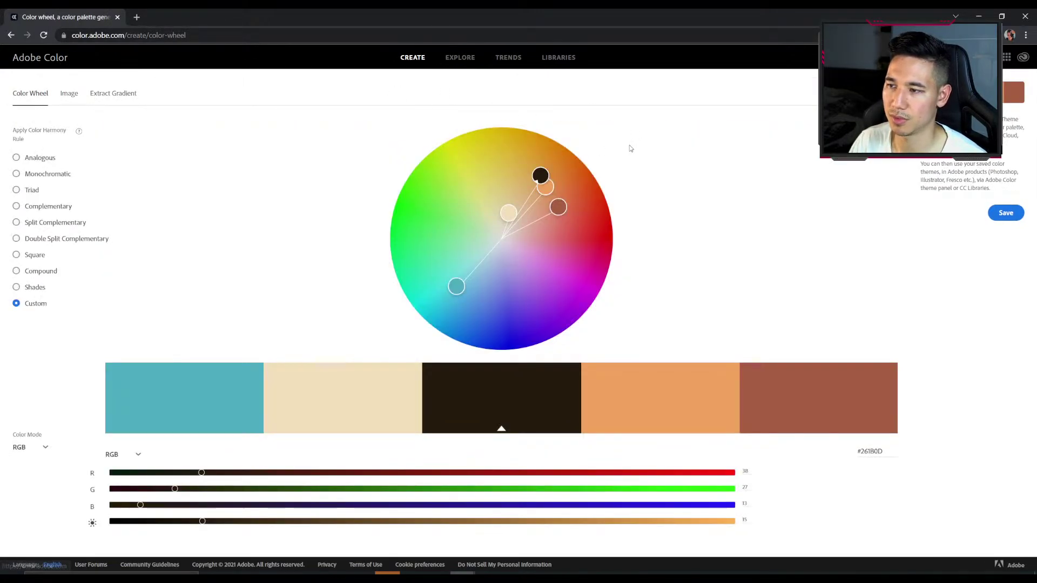
click(69, 92)
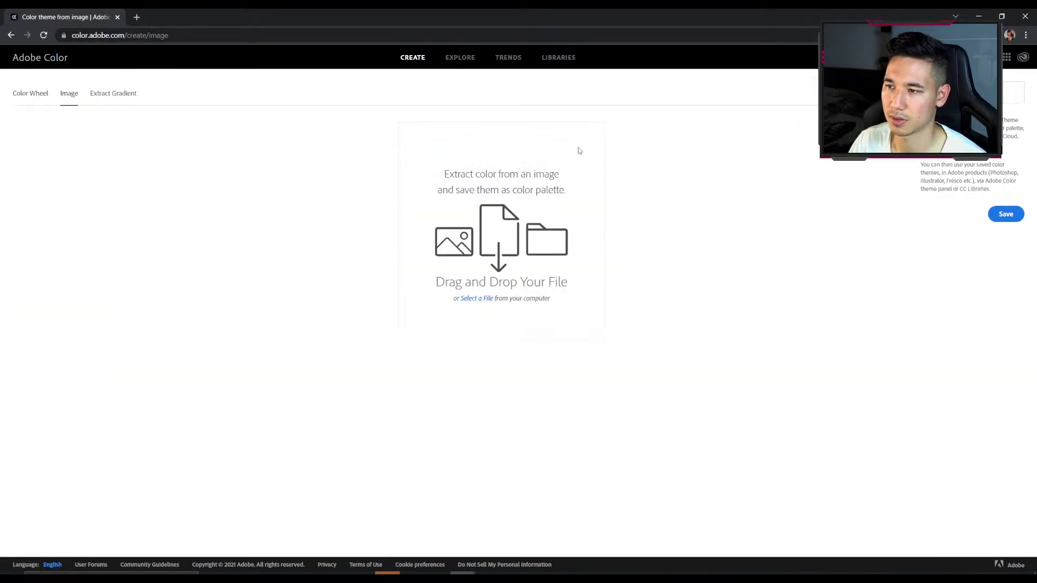
click(488, 299)
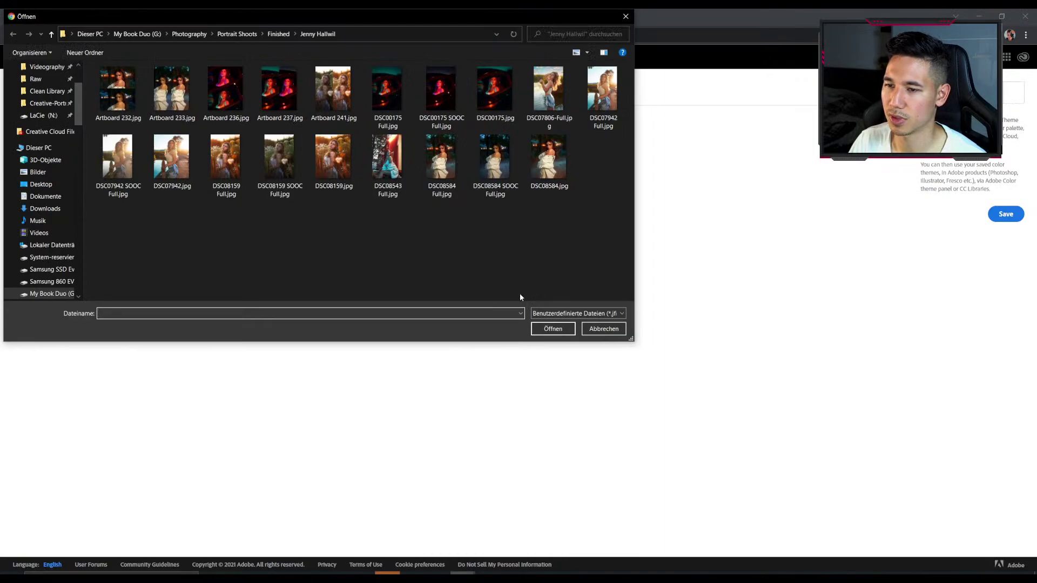
click(604, 328)
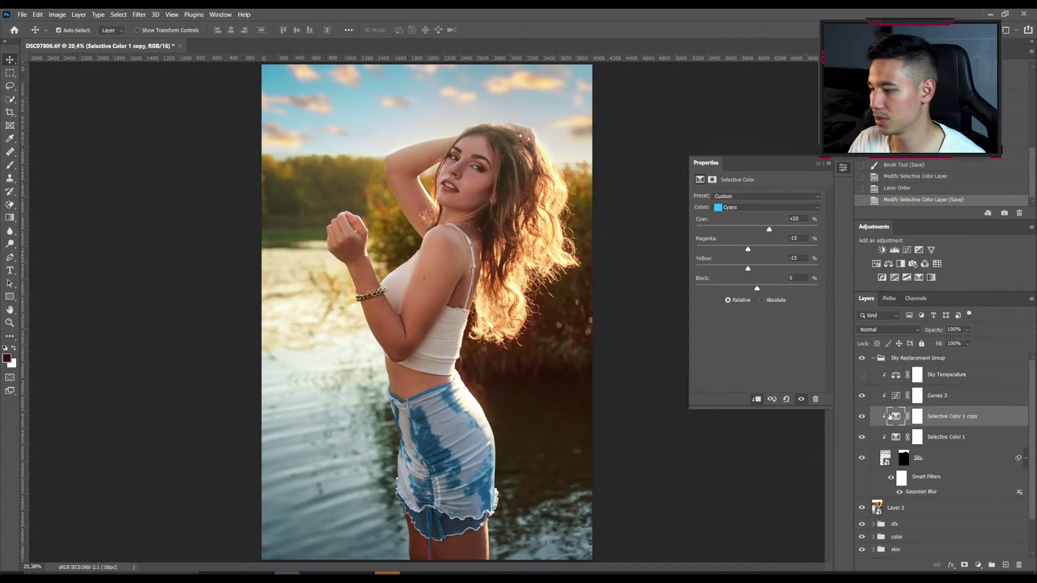
In Photoshop, show only the SOOC layer of the portrait and bring up the recorded actions.
scroll(890, 416, down, 2)
alt+click(861, 548)
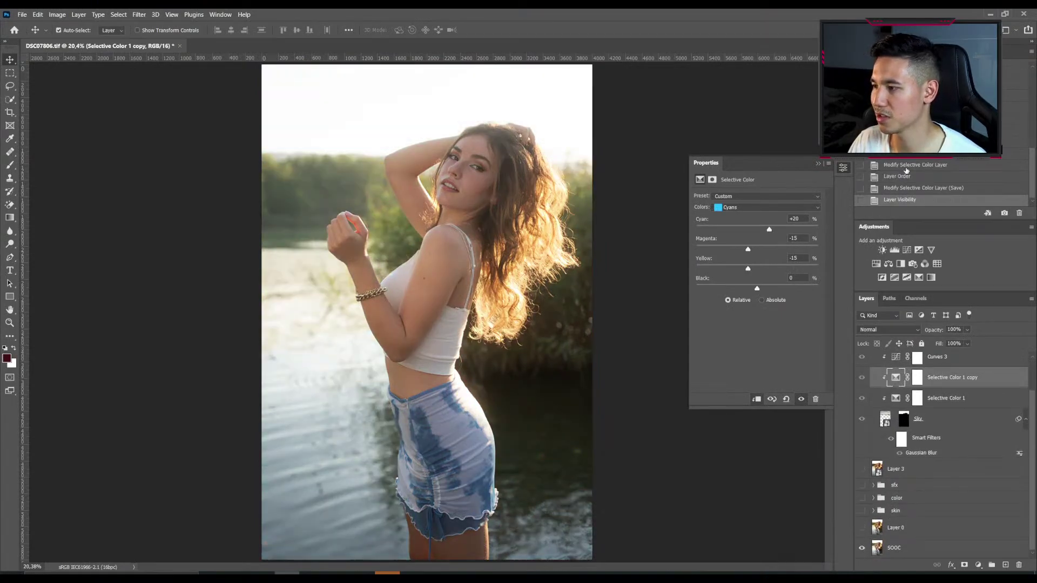
scroll(906, 170, up, 5)
click(867, 52)
click(920, 52)
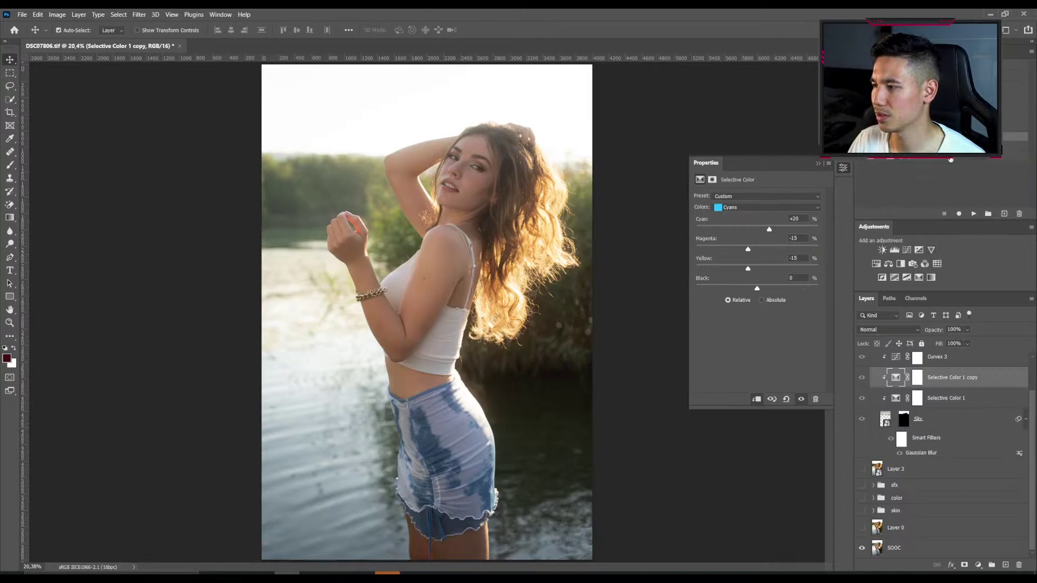
Run the recorded export action on the SOOC version and set the copy to JPEG in the model's folder under Finished.
click(973, 214)
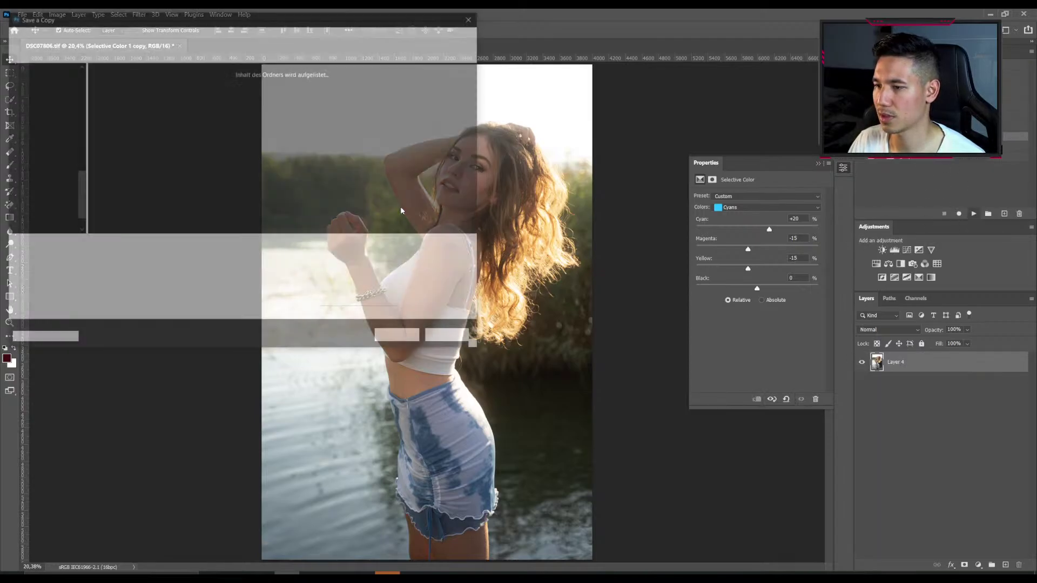
scroll(81, 125, up, 4)
click(41, 135)
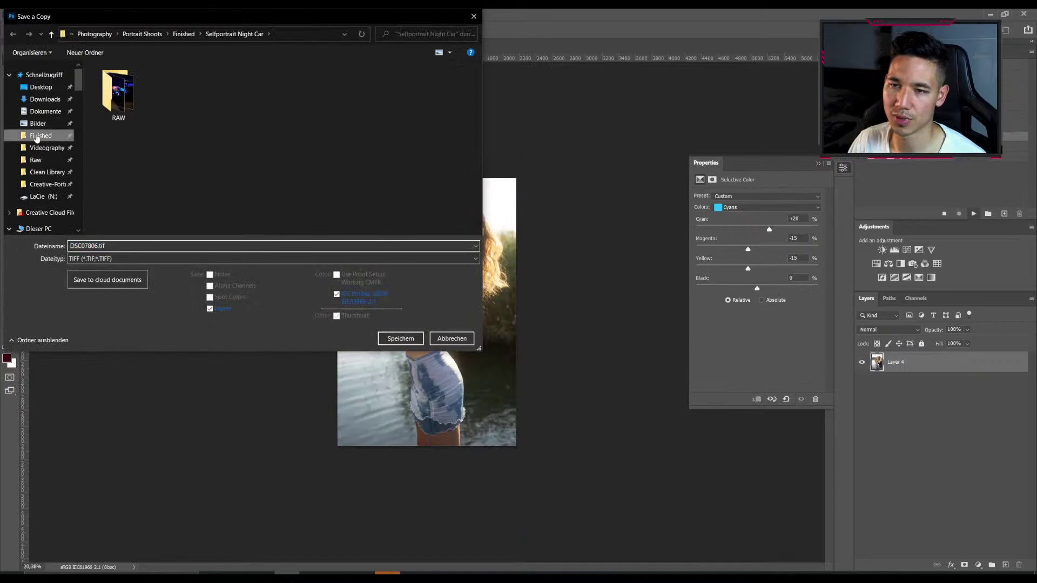
key(Return)
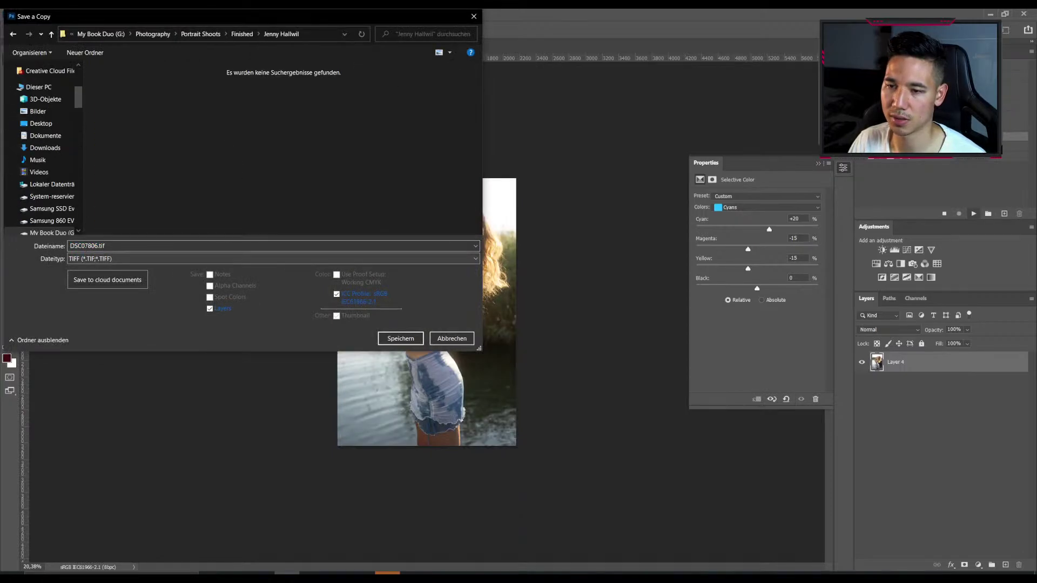
click(197, 261)
click(108, 324)
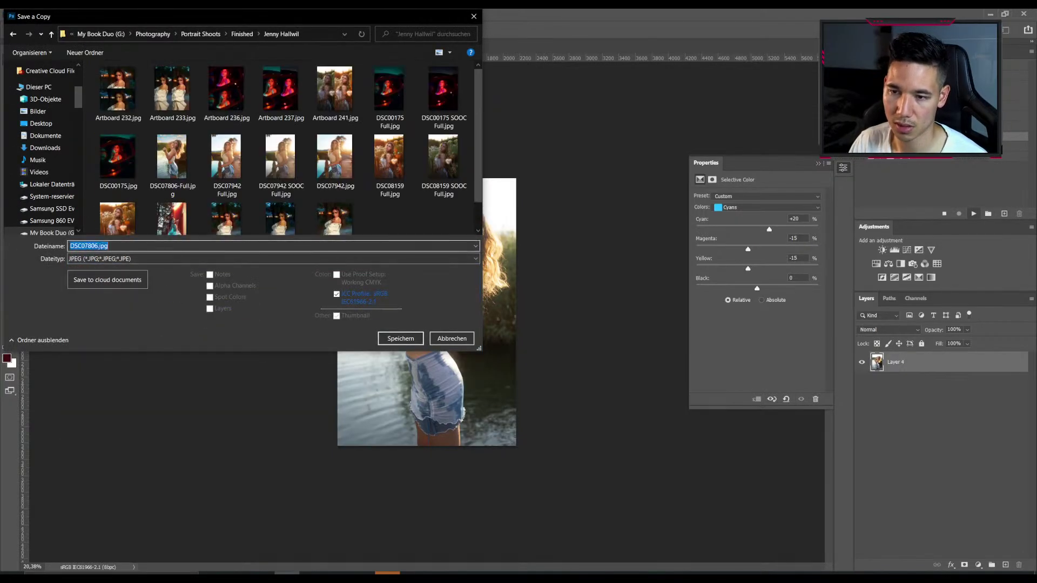
Save the JPEG copy as "DSC07806 SOOC Full.jpg" with the offered JPEG options, and show all retouch layers again.
click(70, 245)
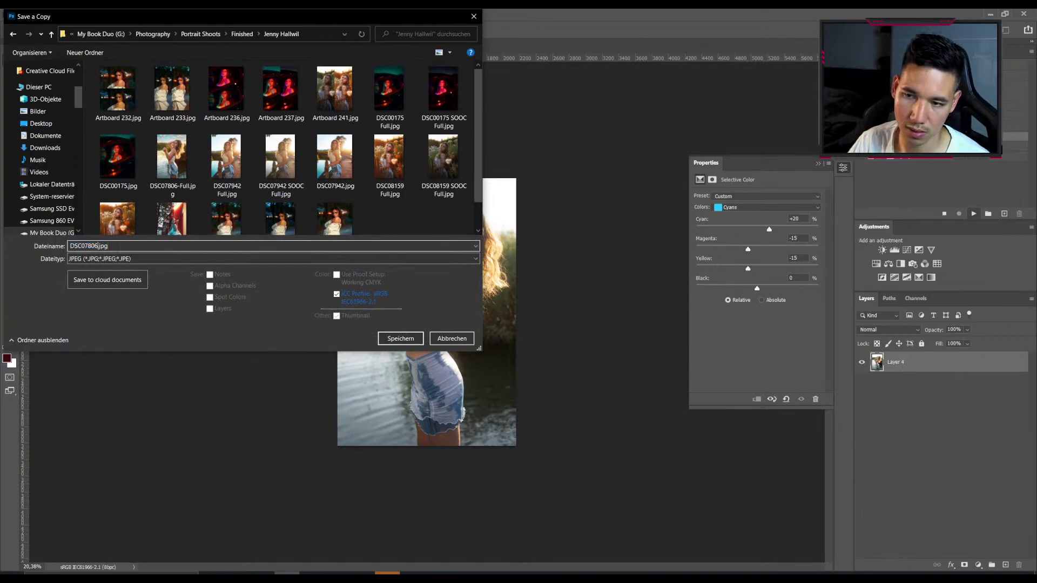
click(89, 246)
text(SOOC Full)
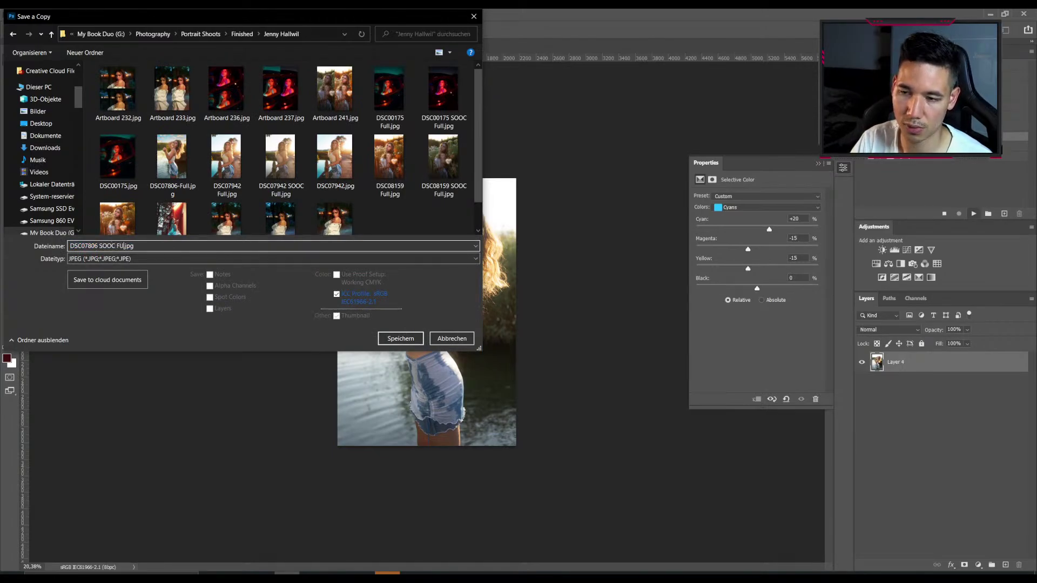
key(BackSpace)
key(BackSpace)
key(BackSpace)
text(ull)
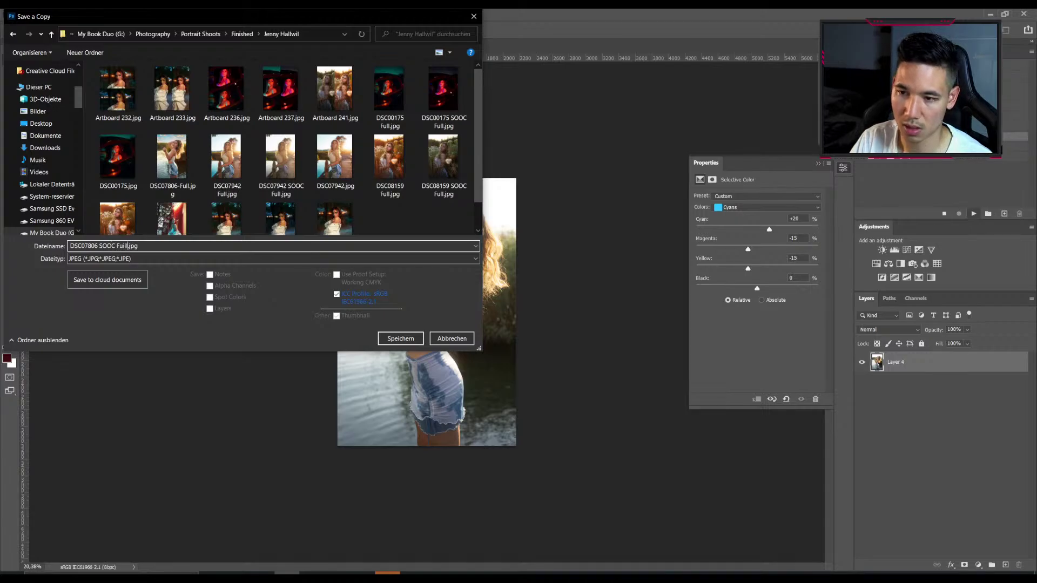
key(Return)
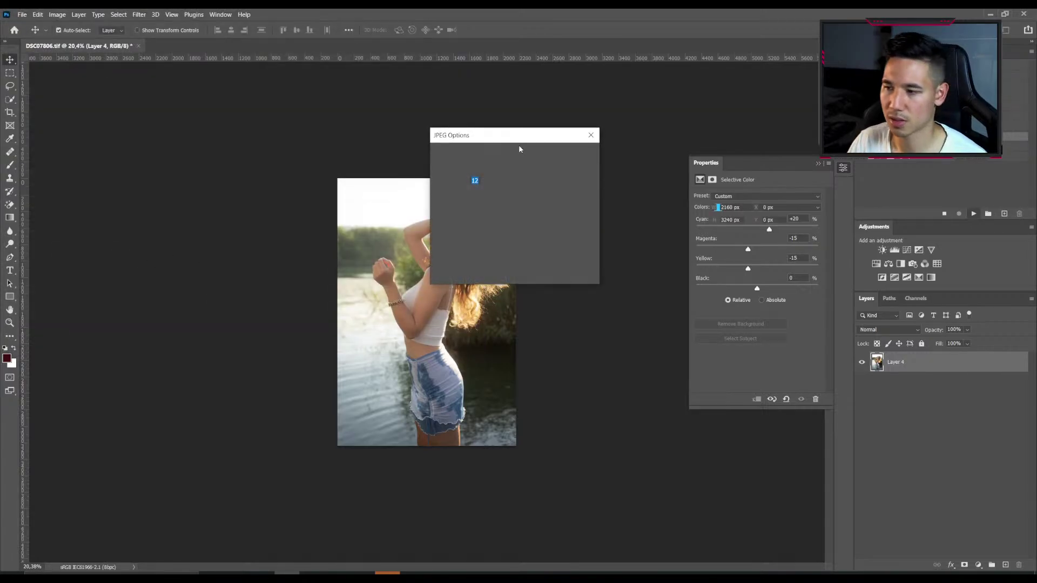
click(572, 154)
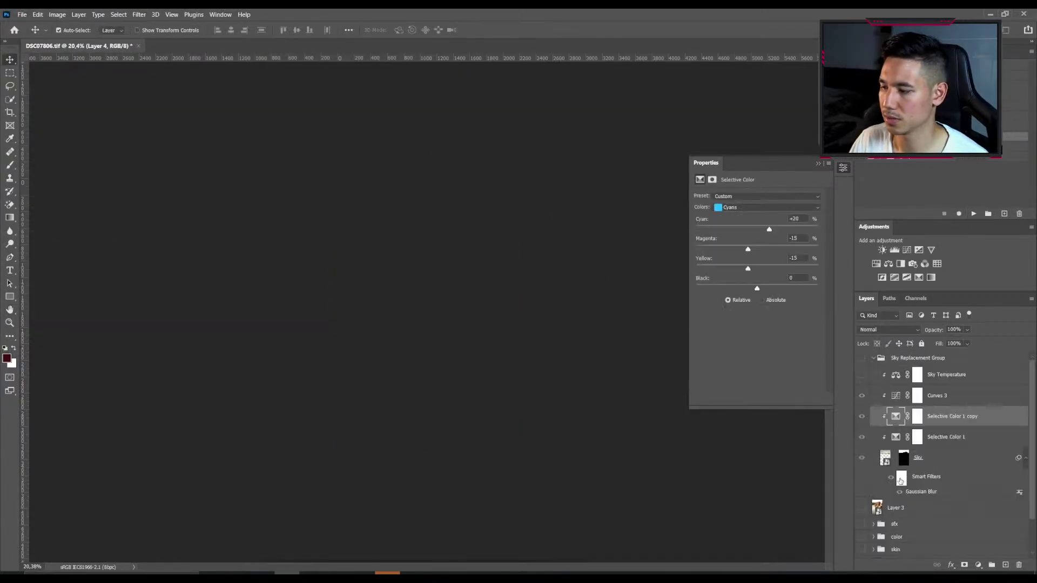
alt+click(861, 550)
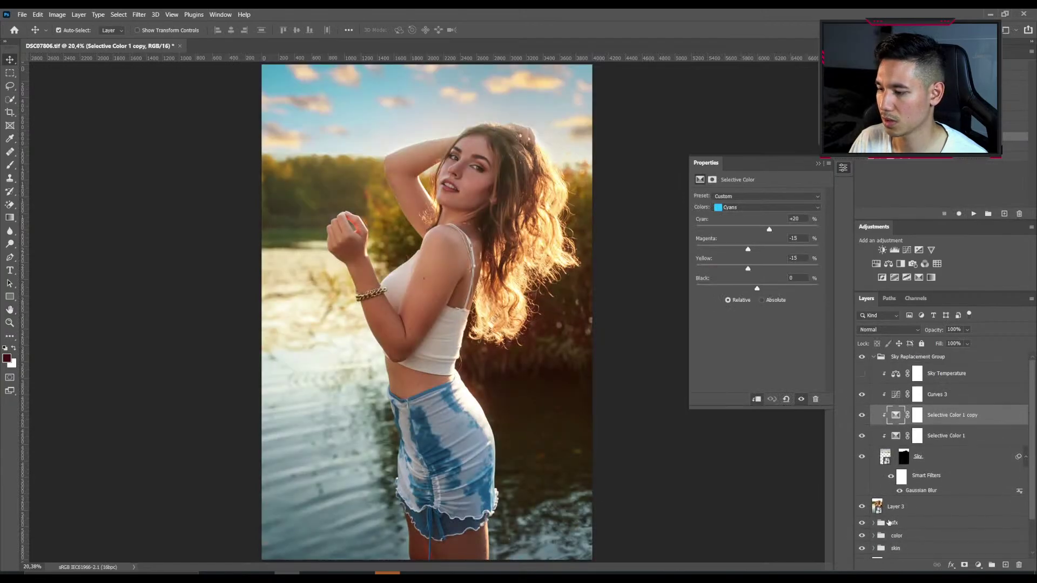
Switch to Adobe Color in the browser and load DSC07806 SOOC Full.jpg for theme extraction.
mouse_move(465, 574)
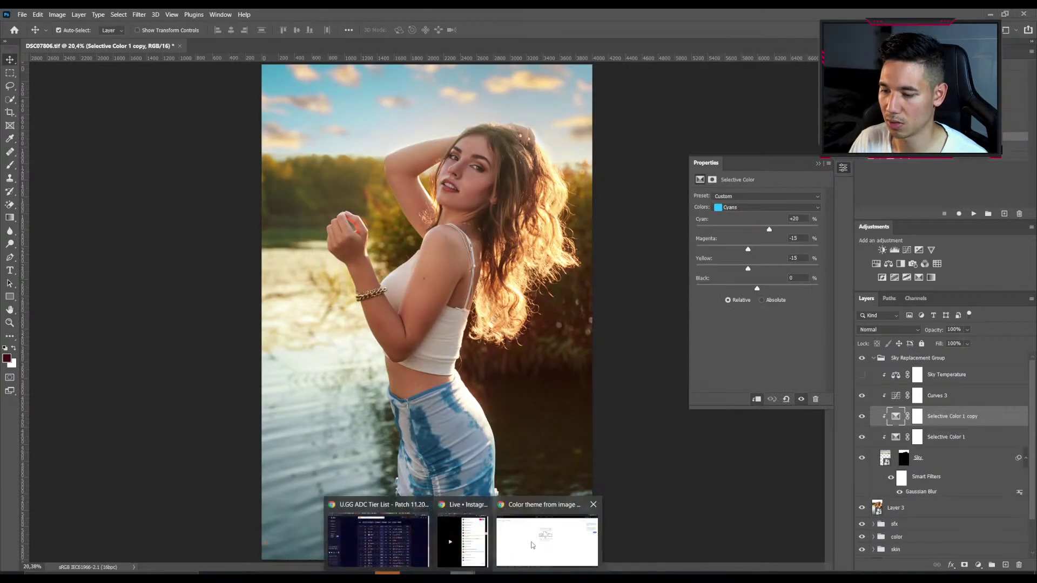
click(543, 535)
click(461, 298)
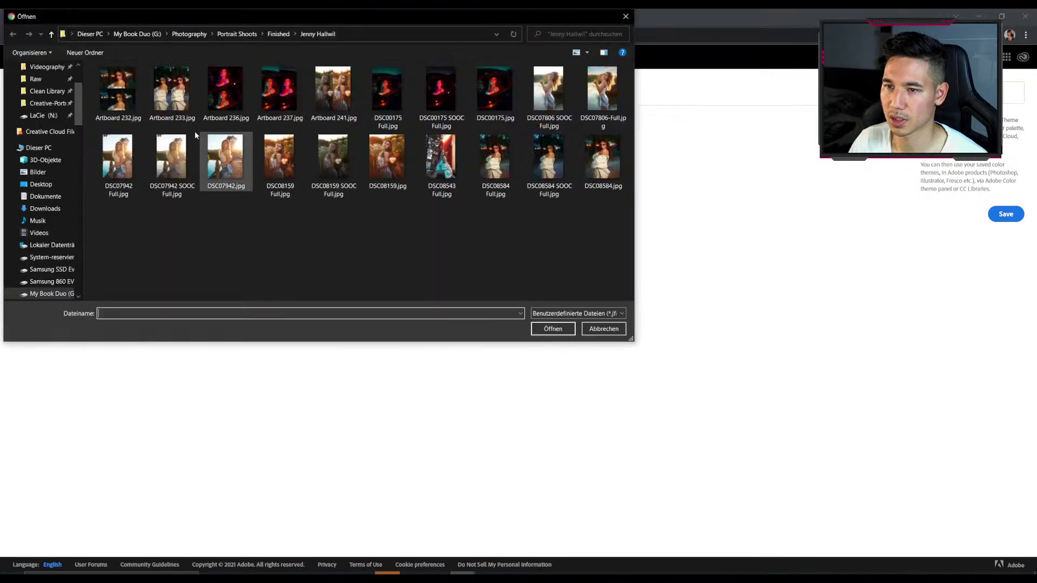
double_click(547, 94)
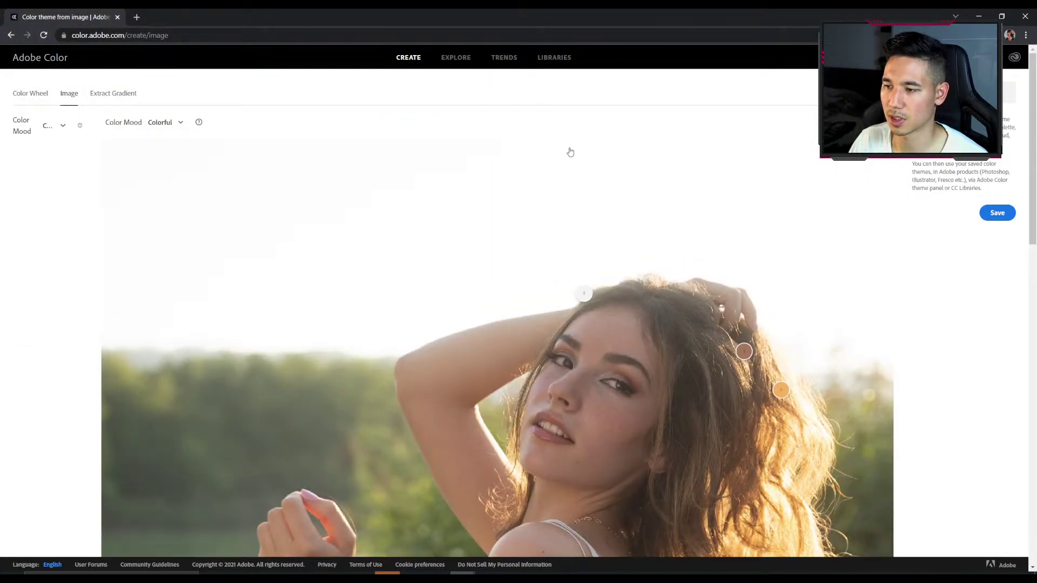
Examine the palette extracted from the SOOC portrait and its distribution on the color wheel.
scroll(289, 162, down, 15)
scroll(621, 265, down, 5)
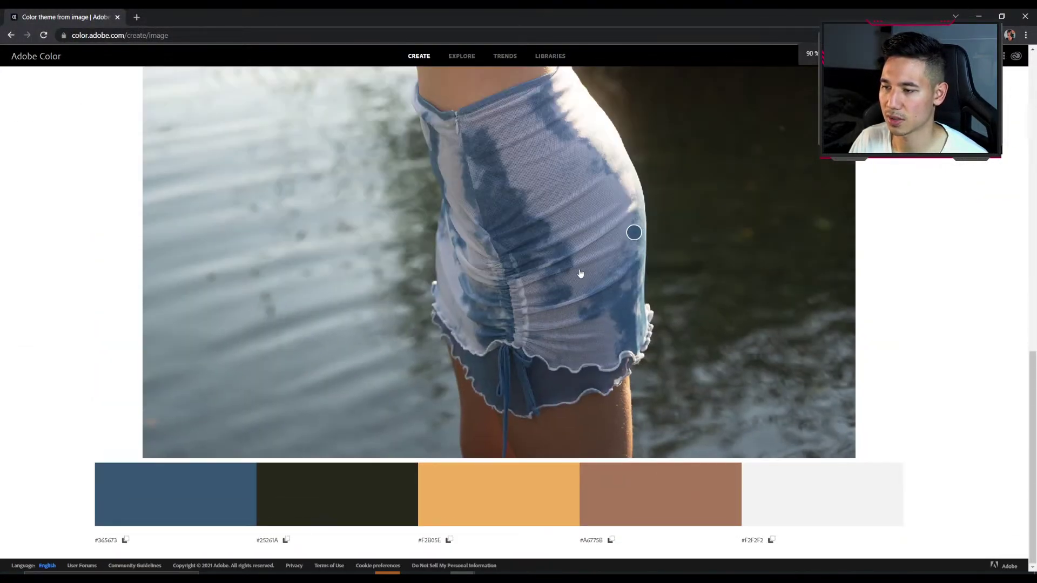
scroll(542, 193, up, 5)
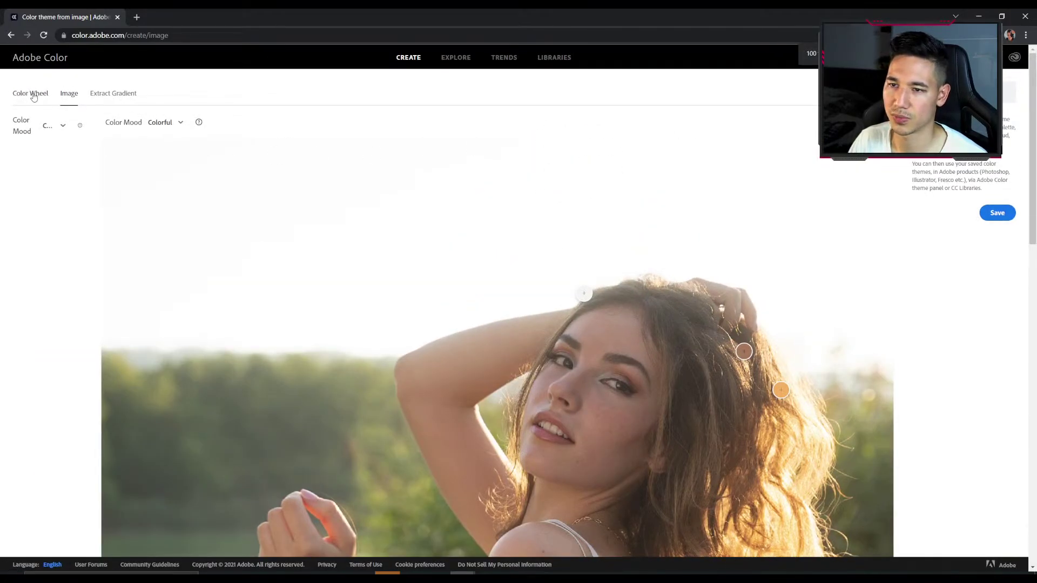
click(33, 96)
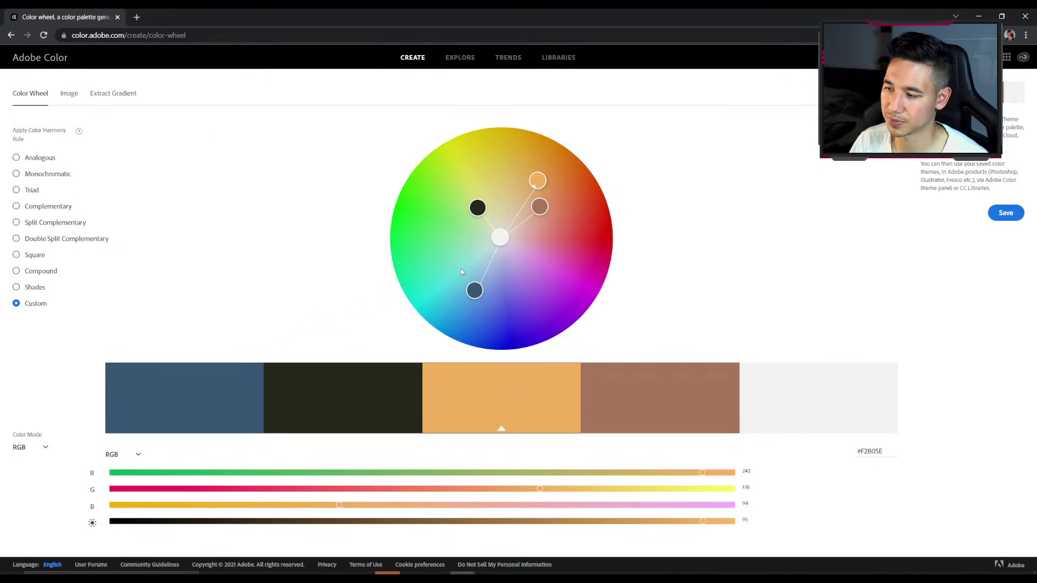
click(67, 95)
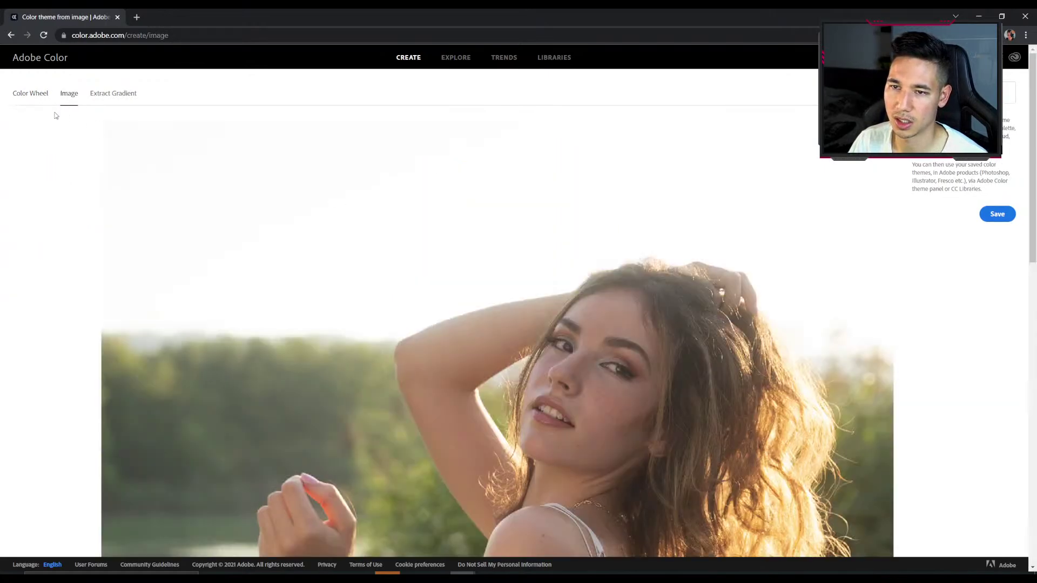
Try the Bright and Muted color moods on the SOOC portrait, and return to Colorful.
click(51, 128)
click(58, 164)
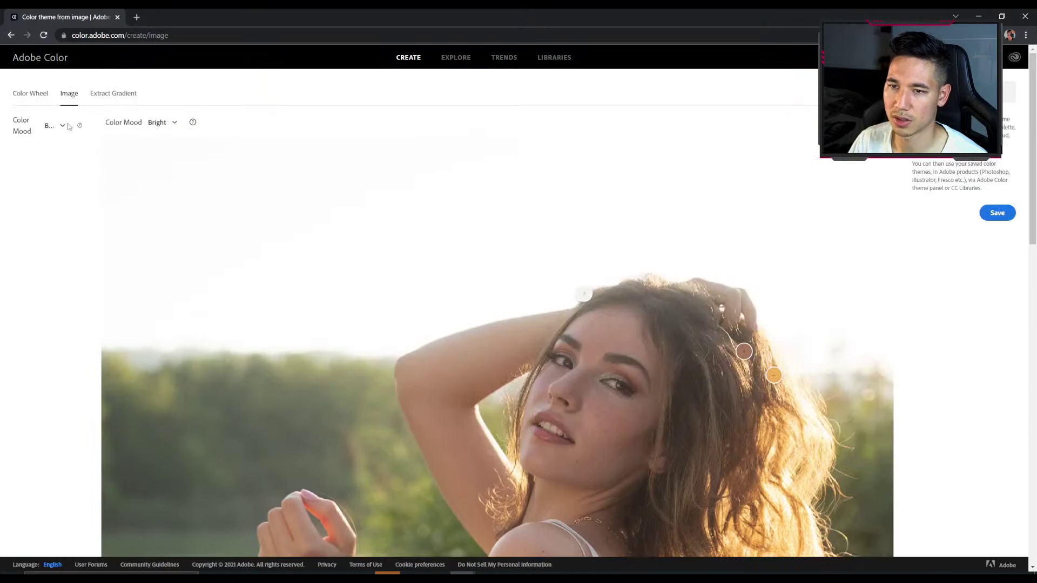
click(63, 126)
click(60, 178)
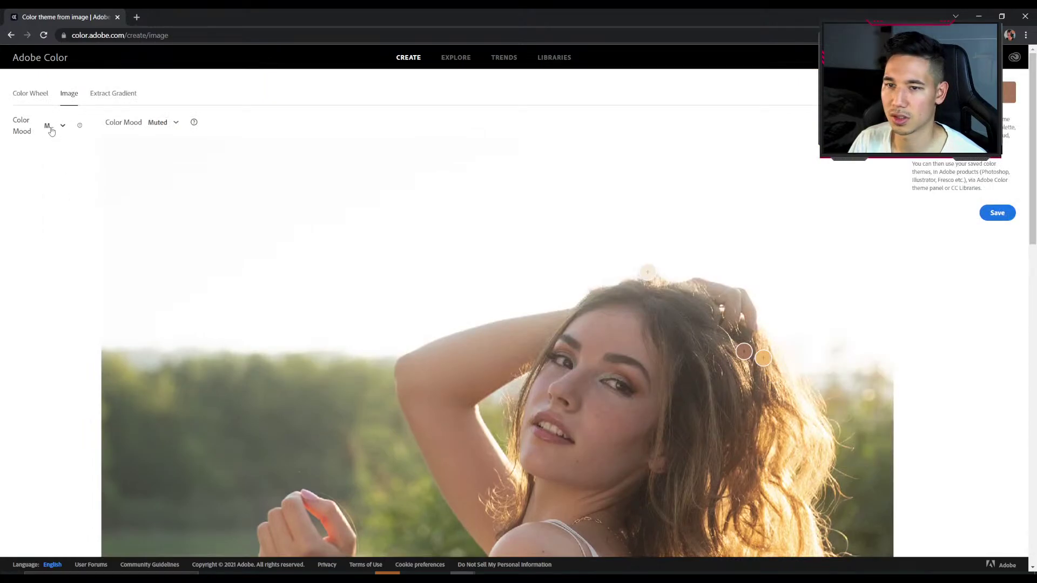
click(51, 129)
click(64, 147)
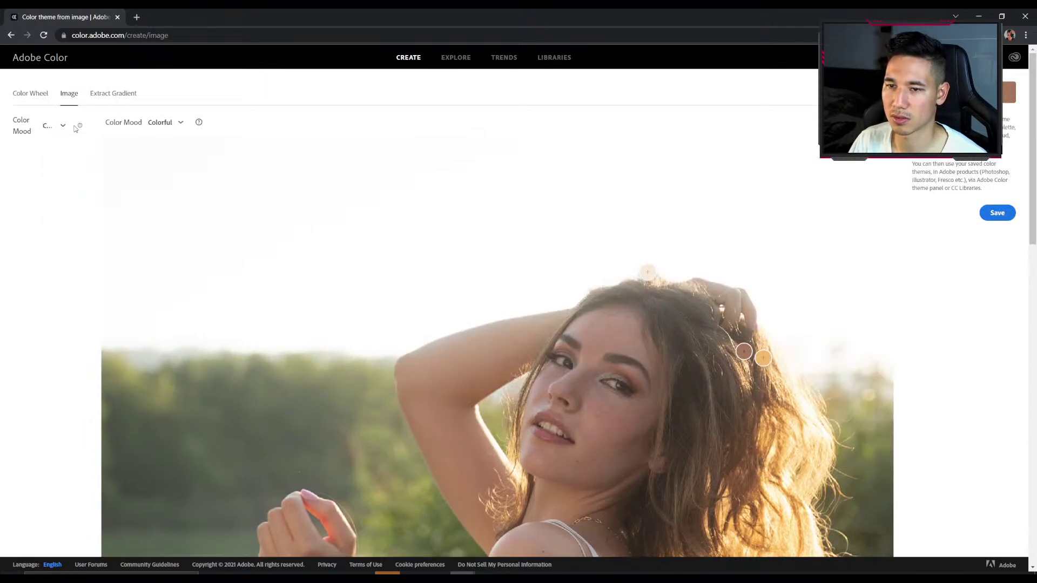
Shift the theme's blue swatch to a more saturated blue, #204275, on the color wheel, return to the image and close Adobe Color.
click(31, 93)
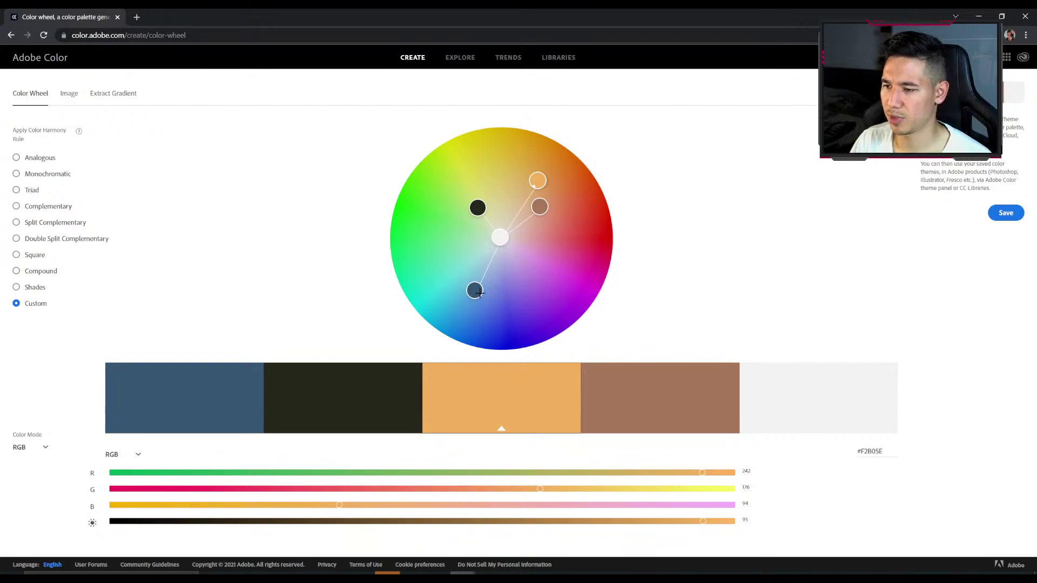
drag(479, 292, 479, 317)
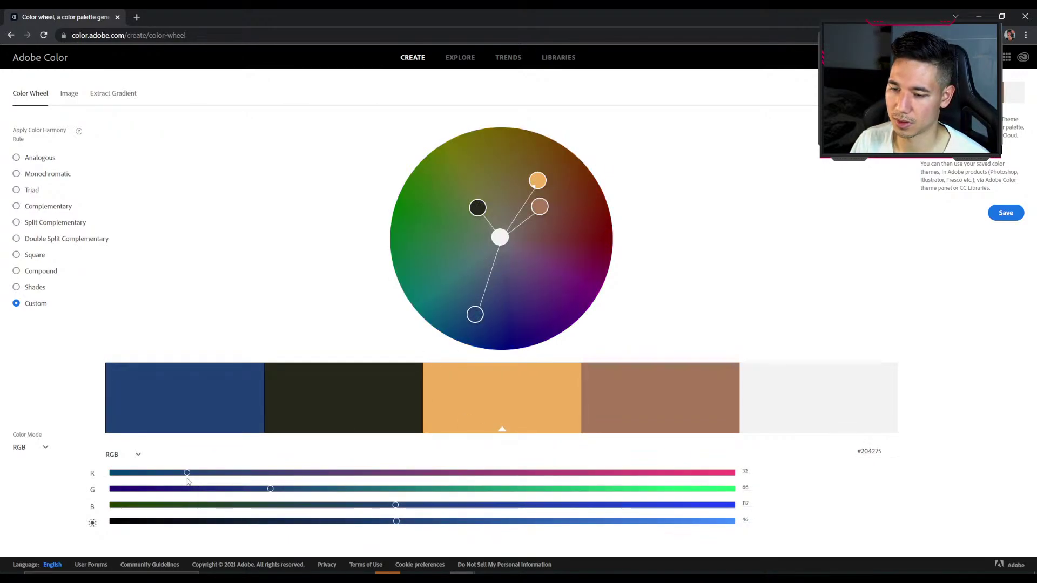
click(75, 97)
scroll(356, 178, down, 5)
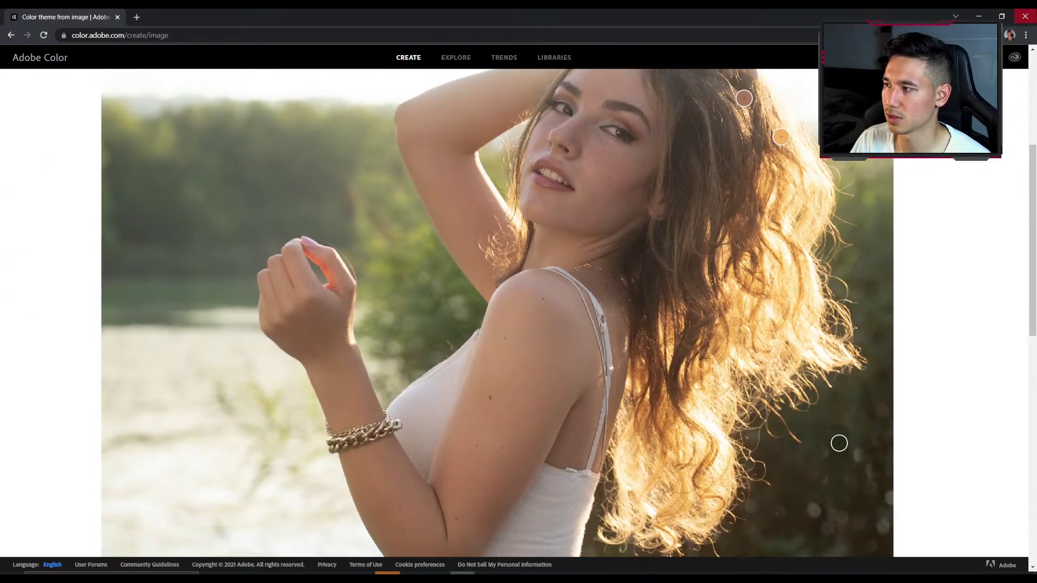
click(1024, 16)
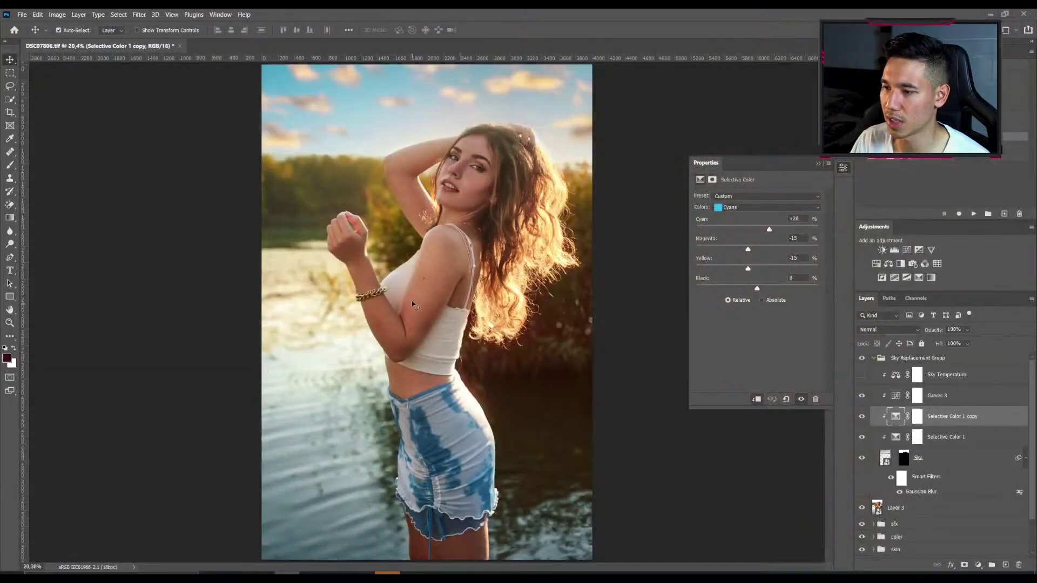
Collapse the Sky Replacement Group, deselect all layers, and compare the finished retouch with the SOOC layer several times.
click(873, 358)
click(893, 478)
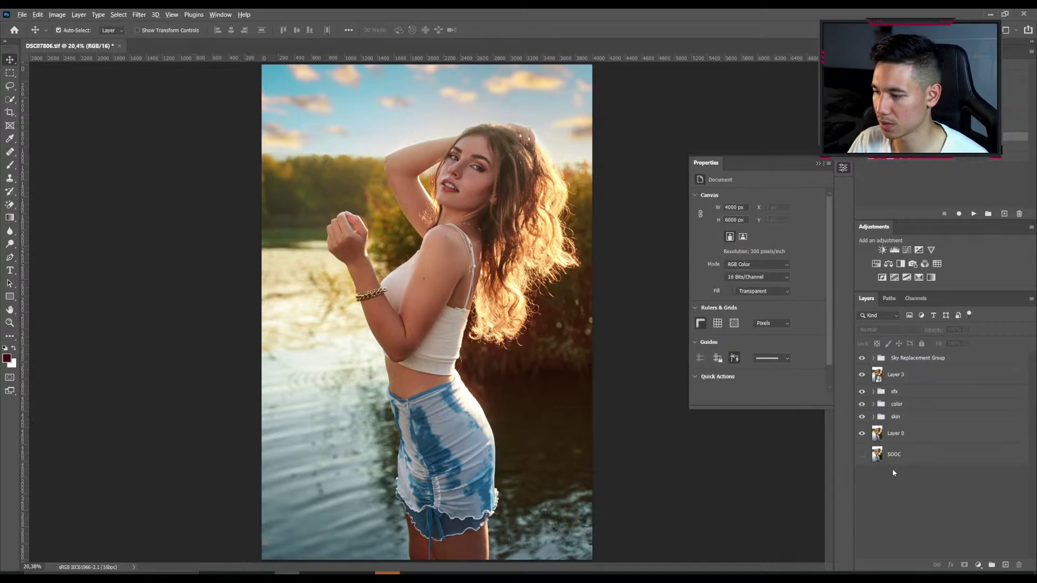
alt+click(861, 454)
alt+click(861, 454)
alt+click(861, 454)
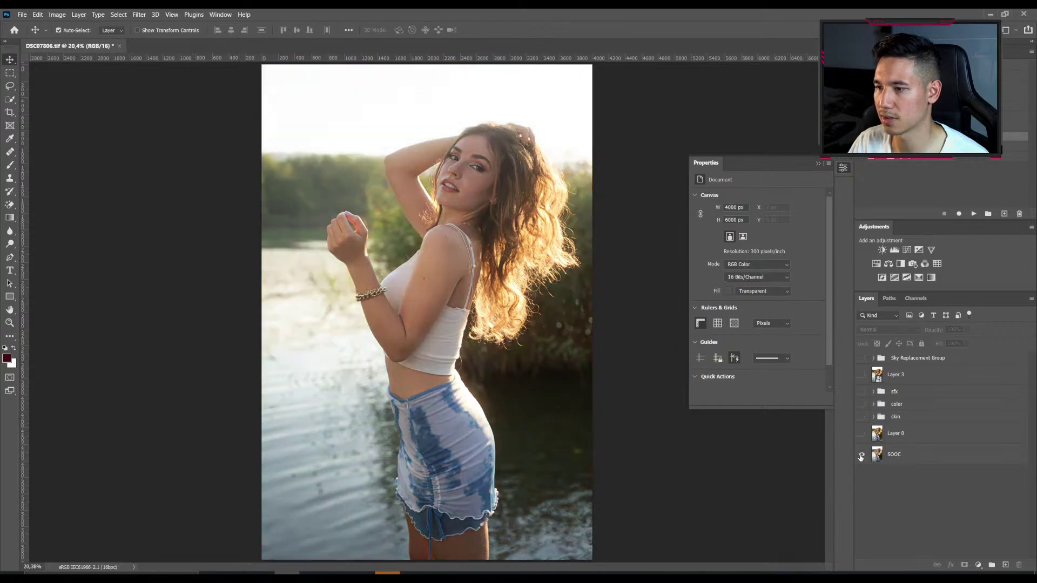
alt+click(862, 455)
alt+click(861, 455)
alt+click(861, 454)
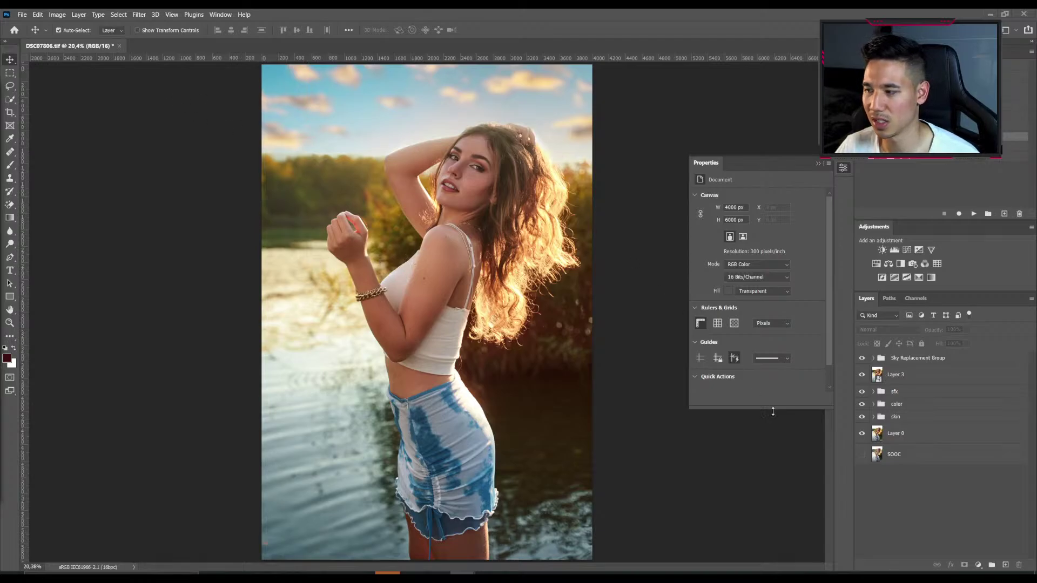
alt+click(862, 454)
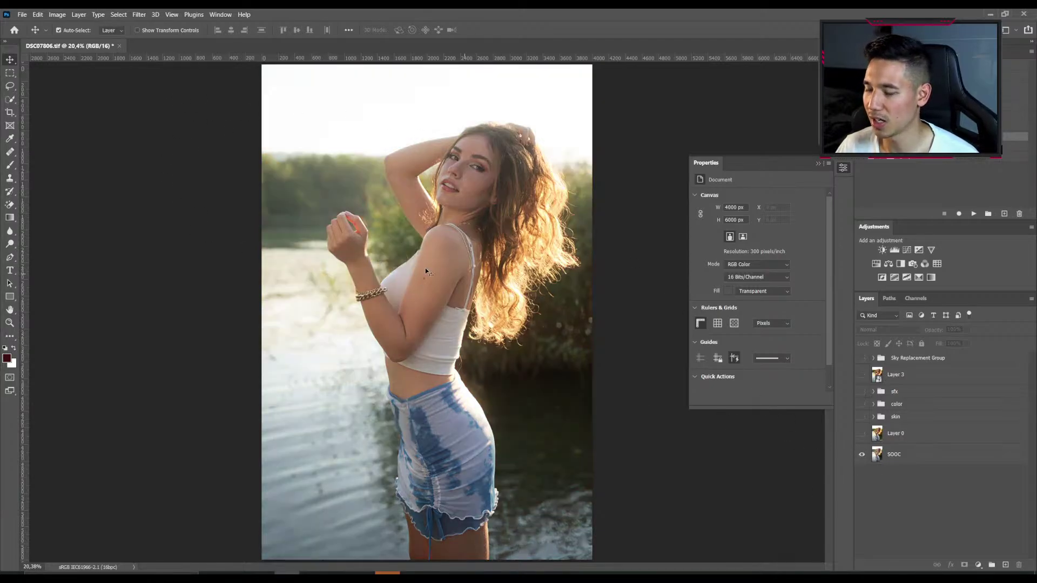
alt+click(859, 456)
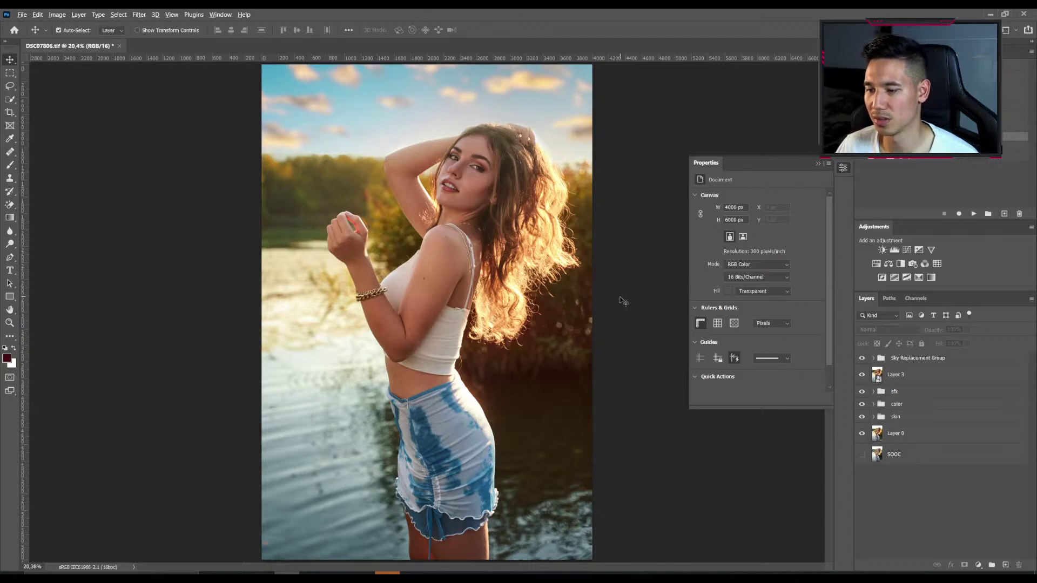
key(ctrl+minus)
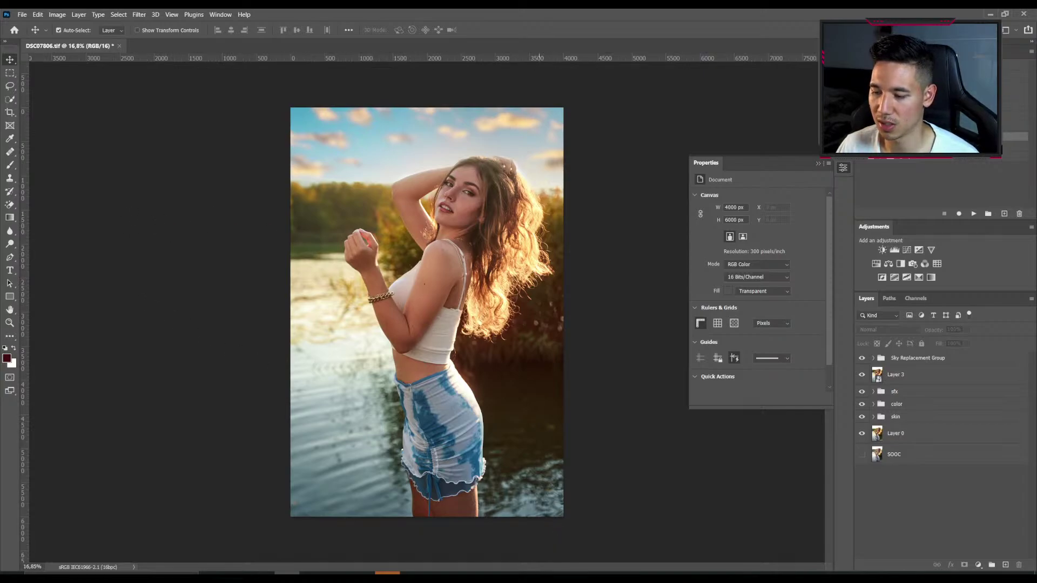
Switch to Capture One and review the backlit roadside portraits DSC07946.ARW and DSC07948.ARW.
click(535, 573)
scroll(166, 341, down, 10)
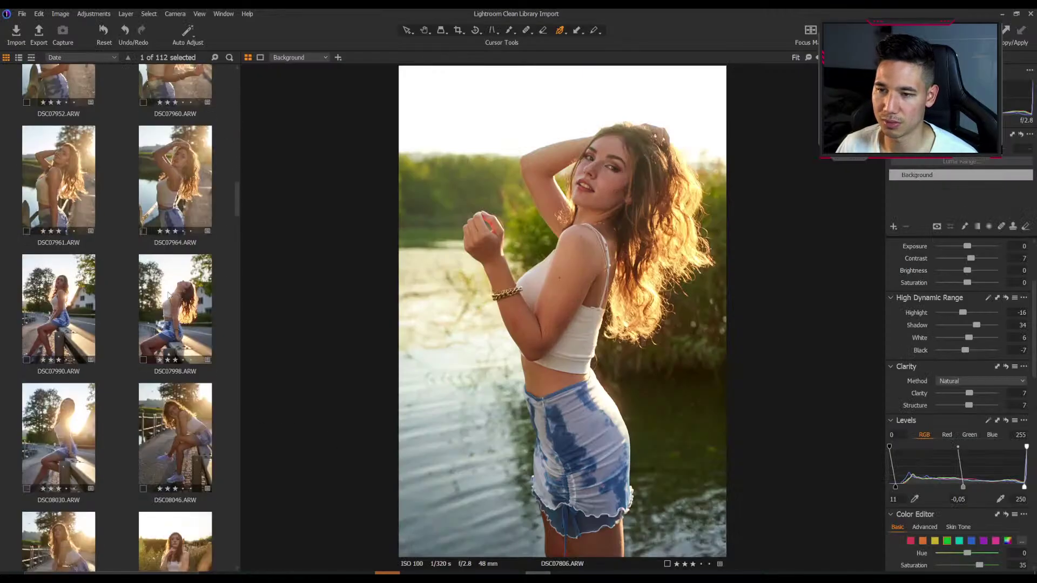
scroll(168, 294, up, 4)
click(155, 165)
click(68, 171)
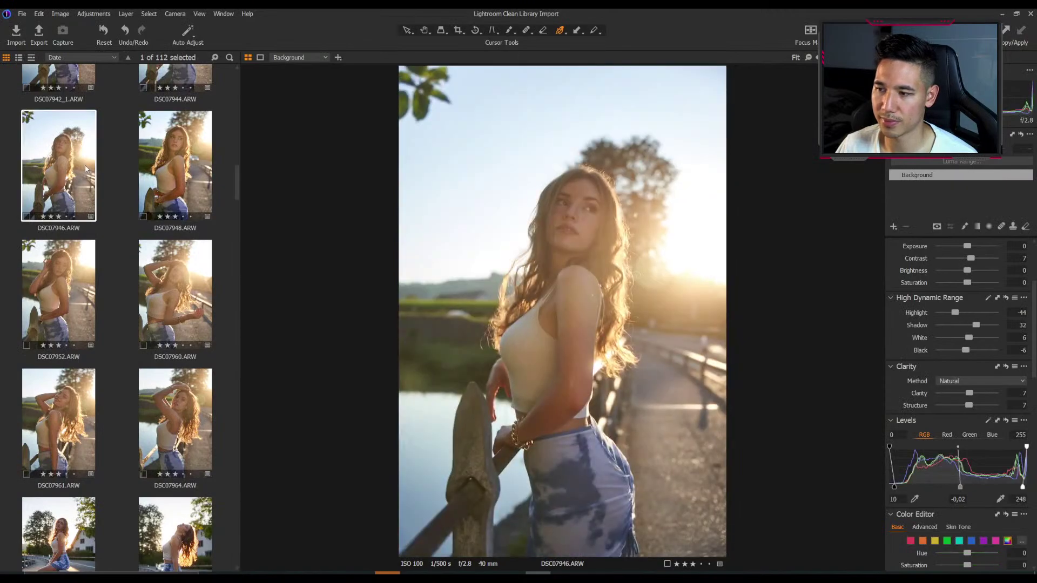
click(168, 176)
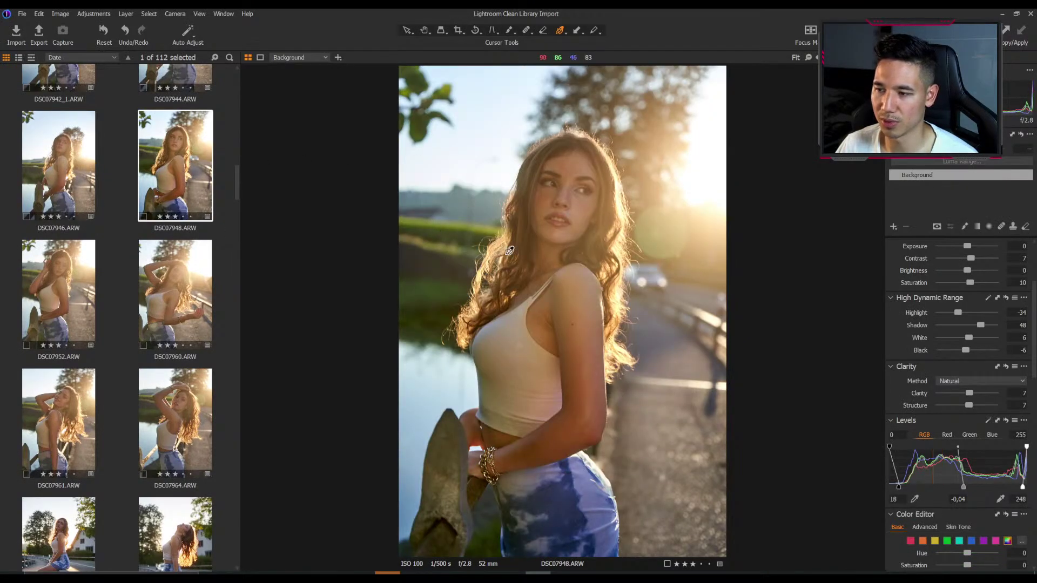
Find the night portraits at the wooden wagon and view the red and teal edit DSC08543.tif.
drag(235, 193, 246, 342)
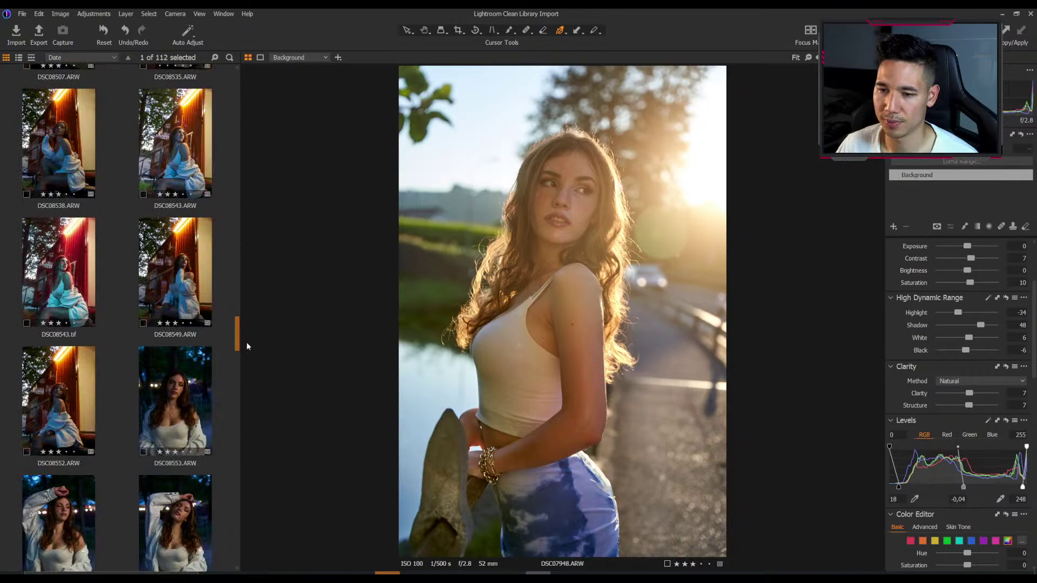
click(173, 270)
click(74, 267)
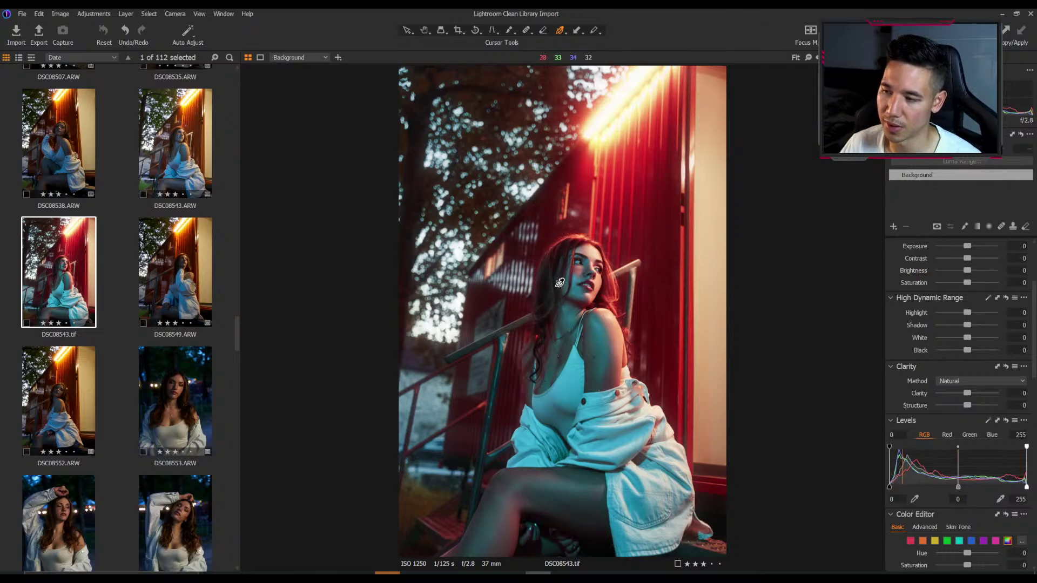
Browse the remaining night portraits in the library and return to Photoshop.
scroll(131, 298, down, 5)
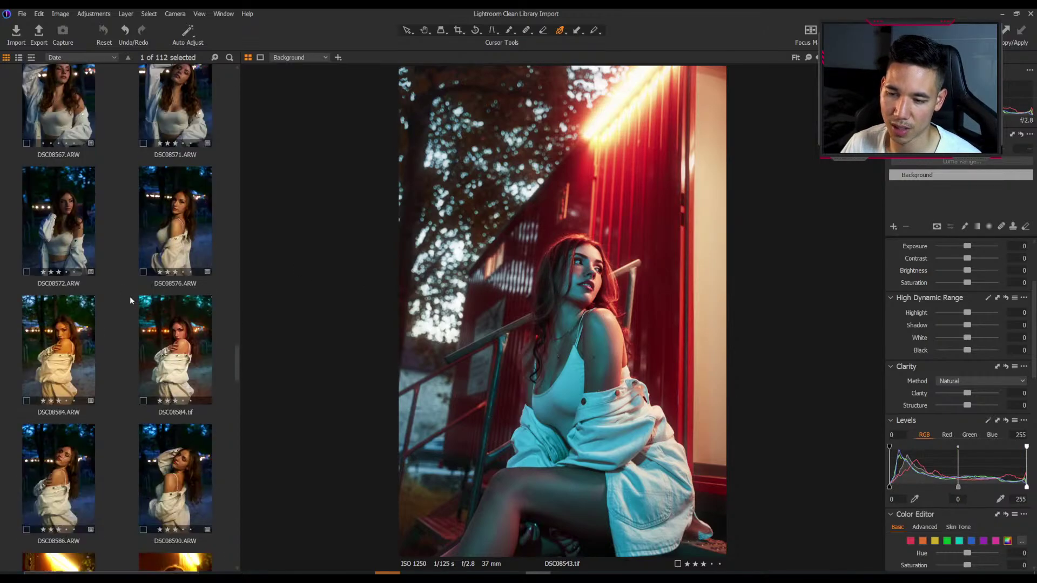
scroll(129, 296, down, 10)
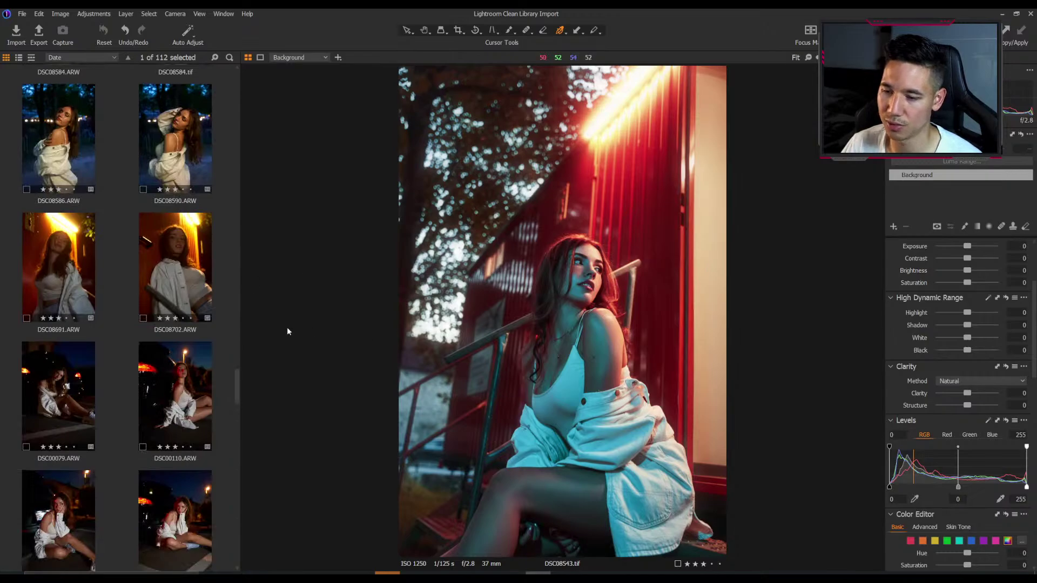
scroll(158, 334, down, 5)
scroll(157, 334, down, 2)
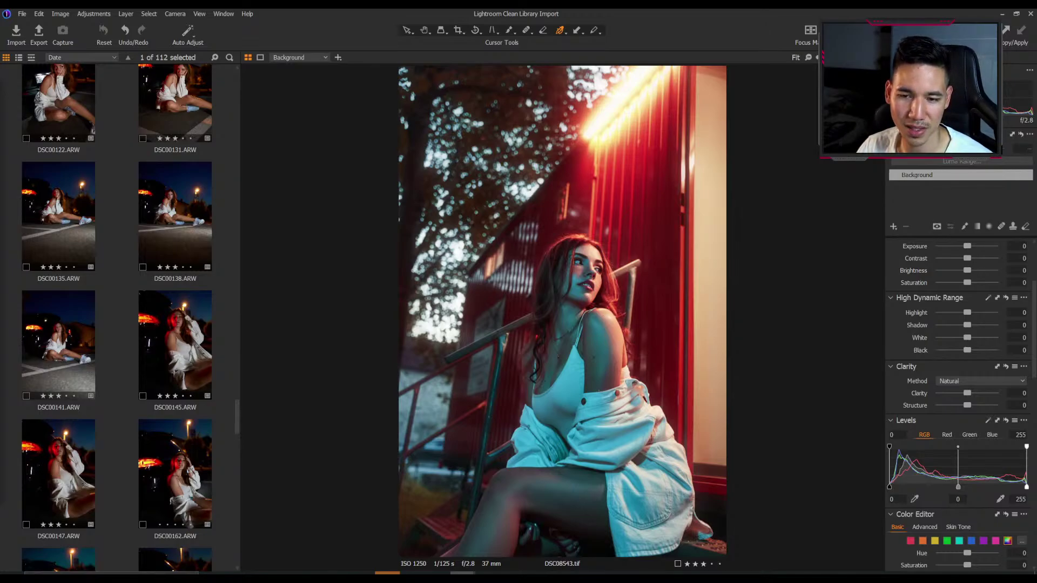
click(1003, 14)
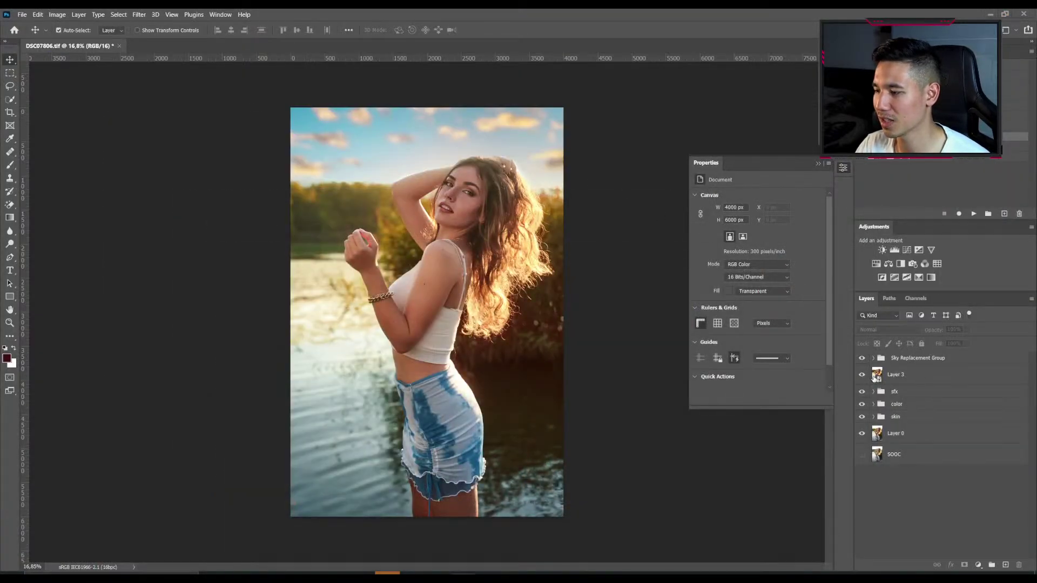
Expand the Sky Replacement Group, add a new layer above Sky Temperature, and move the Sky layer's mask onto it.
click(880, 359)
click(873, 358)
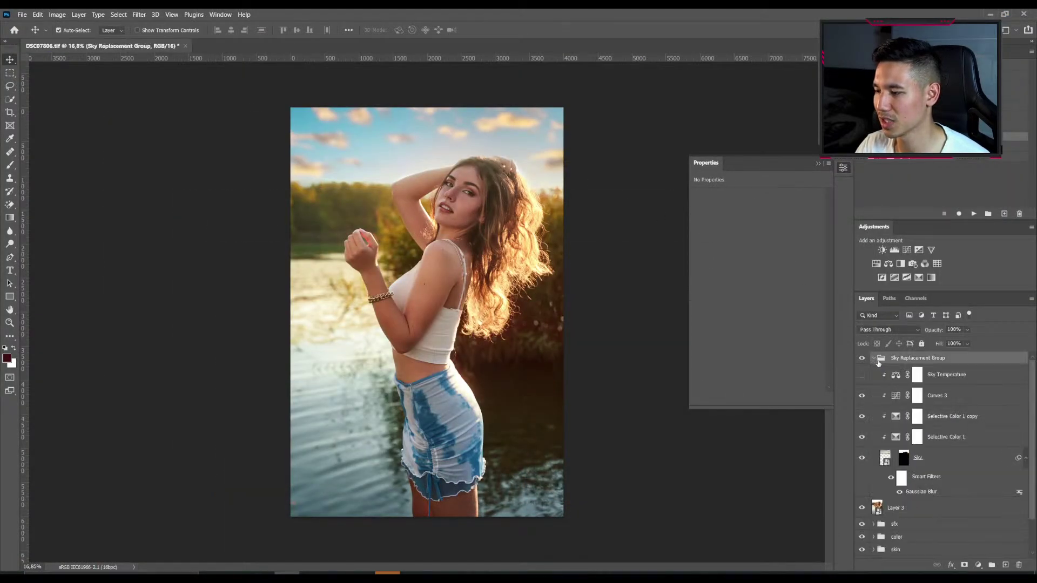
click(946, 459)
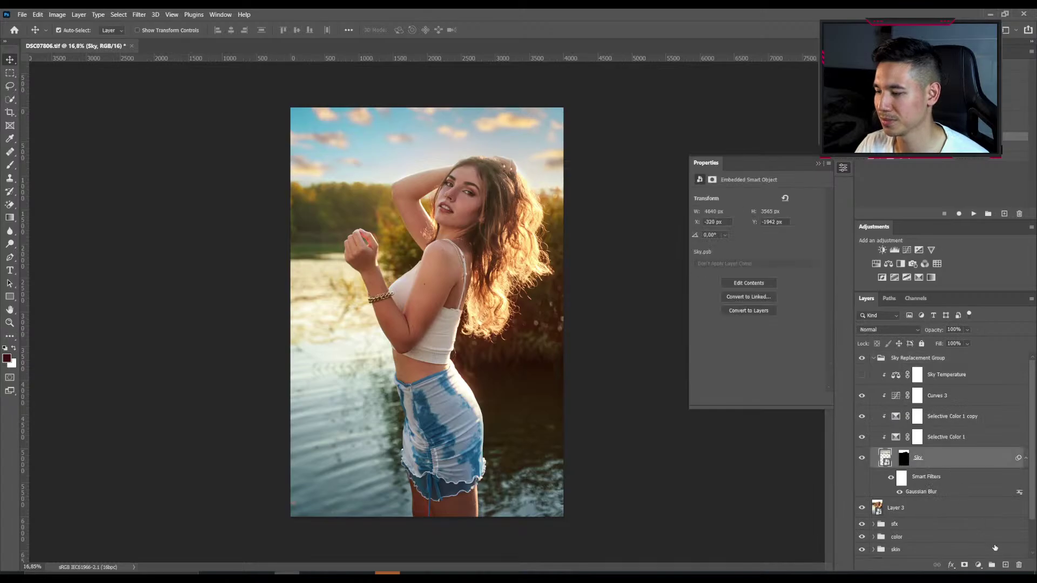
click(1004, 565)
drag(907, 460, 910, 367)
drag(903, 482, 911, 374)
Reposition the Sky image lower in the frame with Free Transform and apply the transform.
key(ctrl+t)
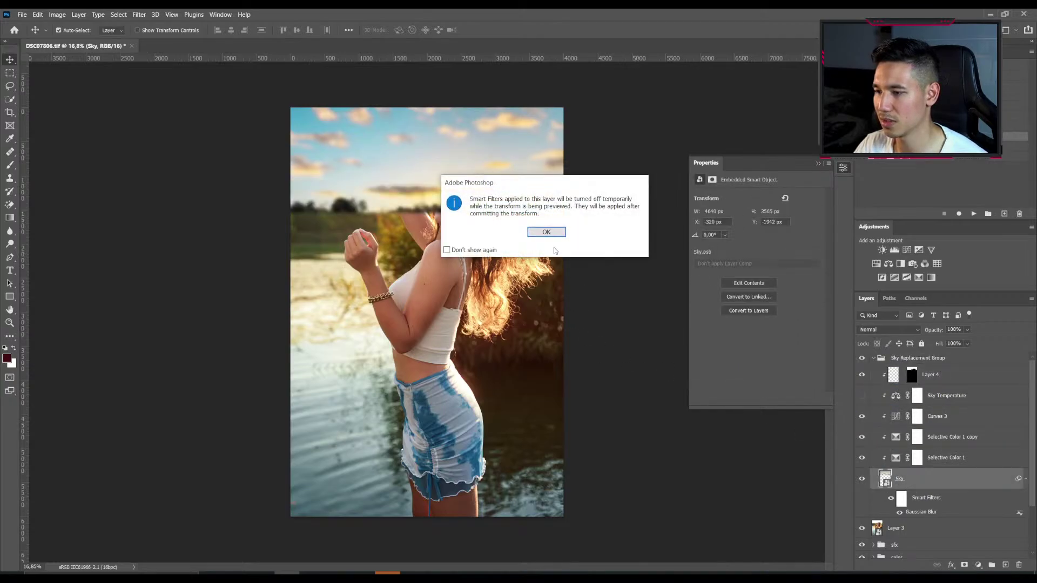
click(551, 236)
drag(427, 215, 462, 272)
drag(477, 205, 475, 277)
click(501, 31)
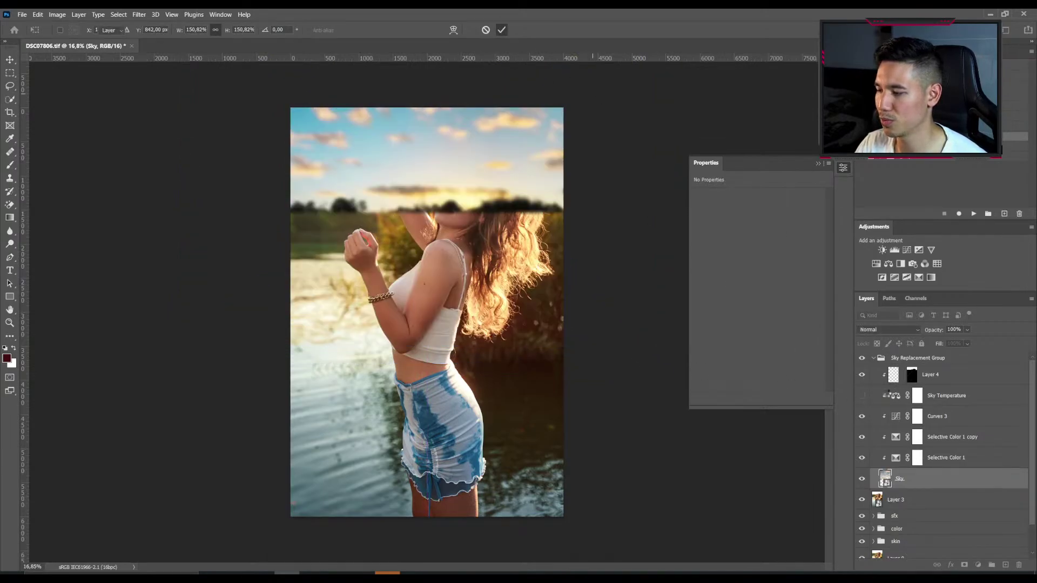
Move the mask from Layer 4 back onto the Sky layer and delete Layer 4.
drag(911, 375, 921, 475)
click(921, 375)
key(Delete)
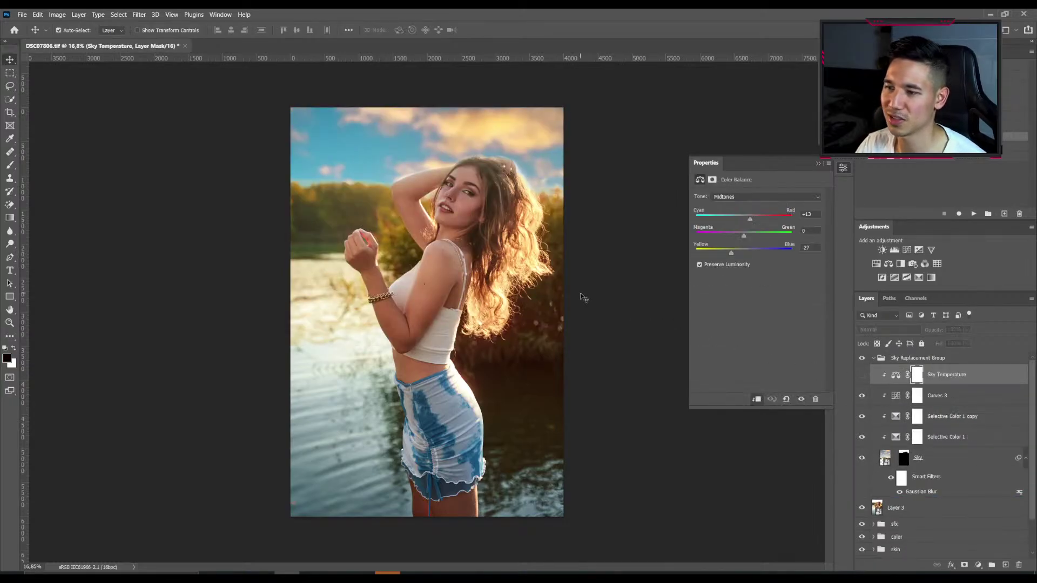
Step back and forth through the history to undo the sky's repositioning.
key(ctrl+z)
key(ctrl+z)
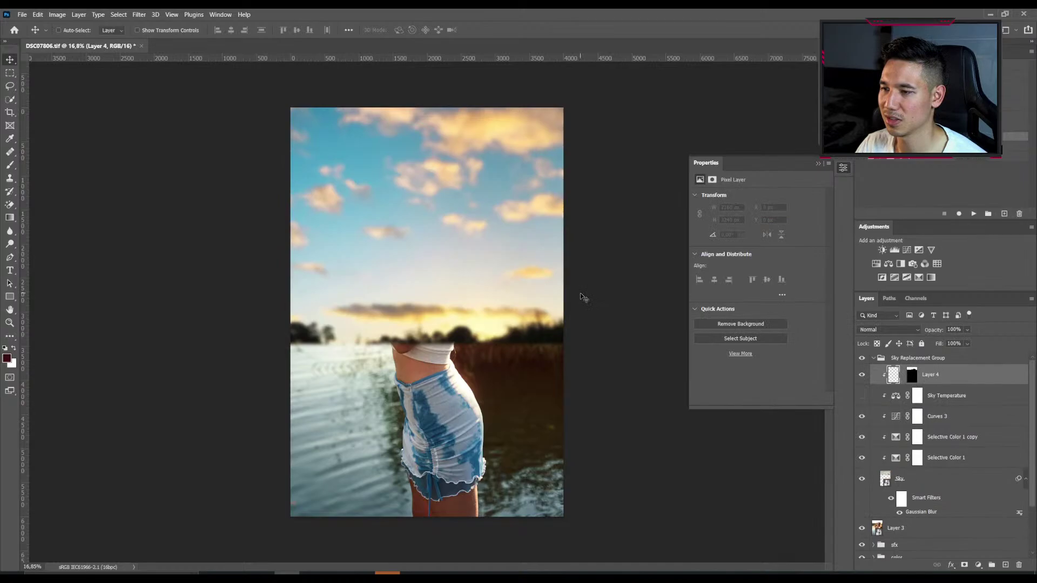
key(ctrl+z)
key(ctrl+shift+z)
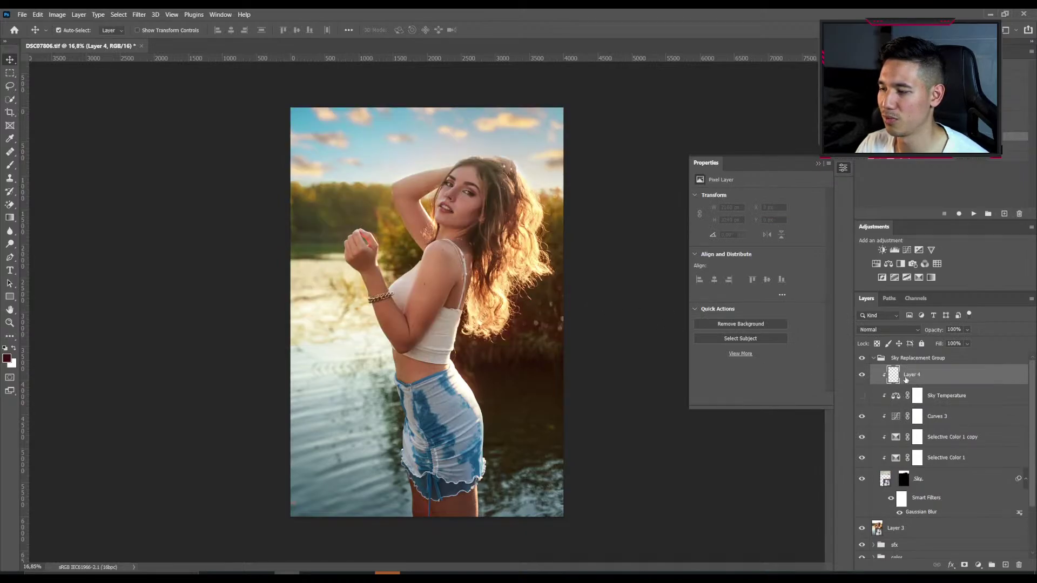
key(ctrl+shift+z)
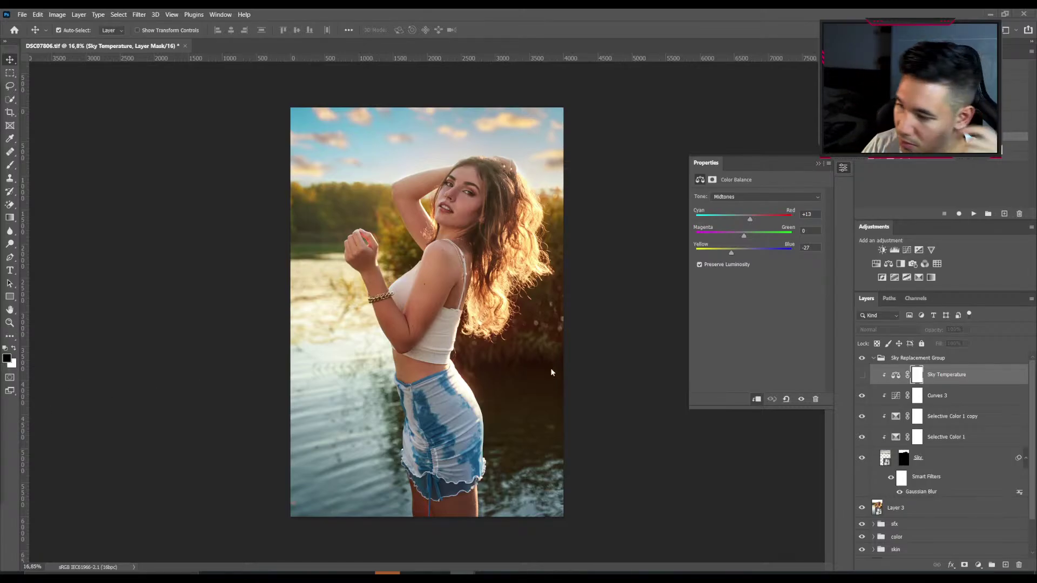
Collapse the Sky Replacement Group and show only the SOOC layer.
click(869, 359)
scroll(799, 352, up, 2)
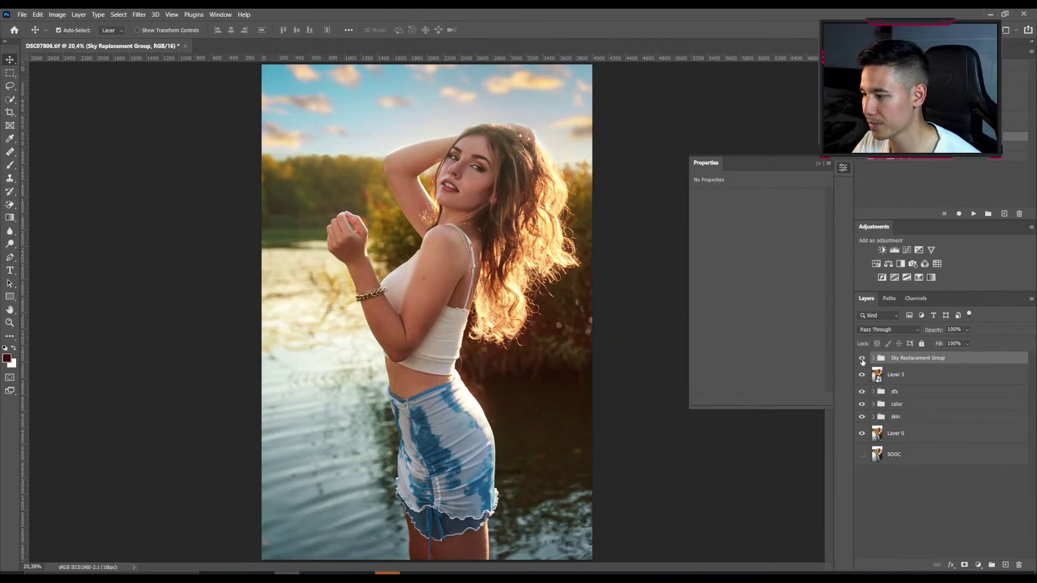
alt+click(861, 455)
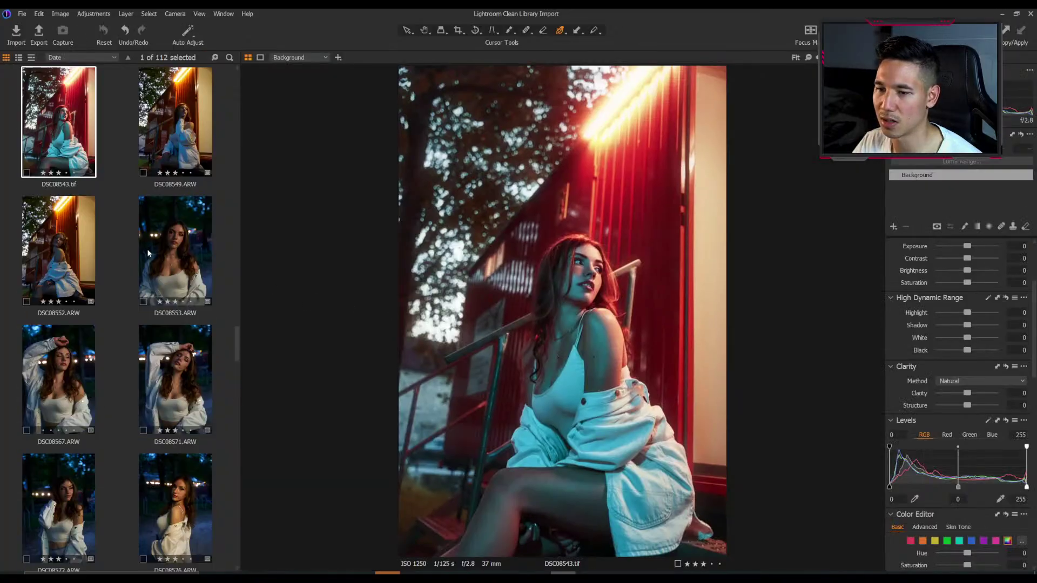
Switch to Capture One, find the riverside portraits, and view the raw file DSC07806.ARW.
scroll(212, 300, up, 15)
scroll(210, 284, up, 10)
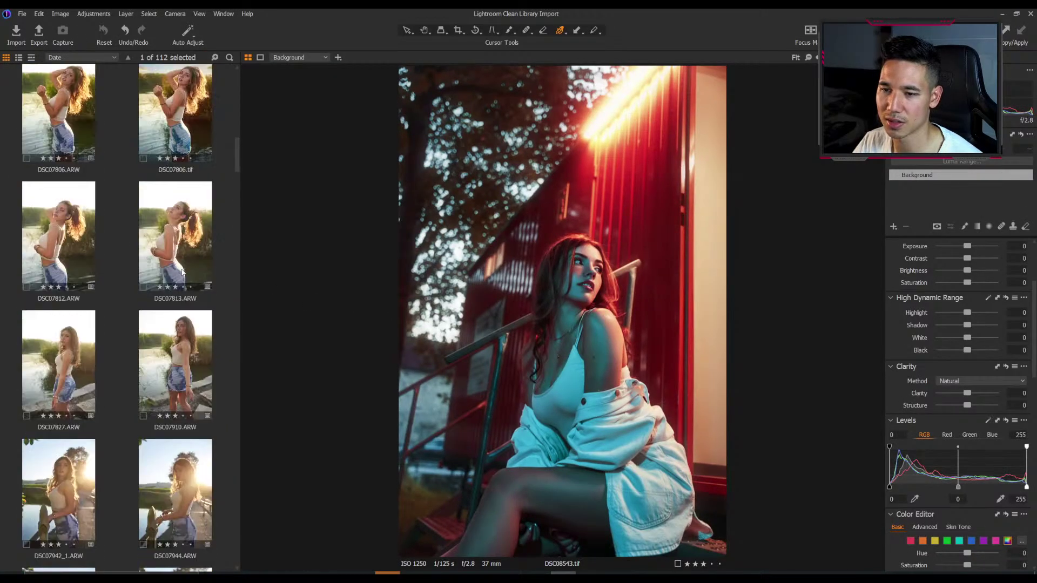
click(70, 364)
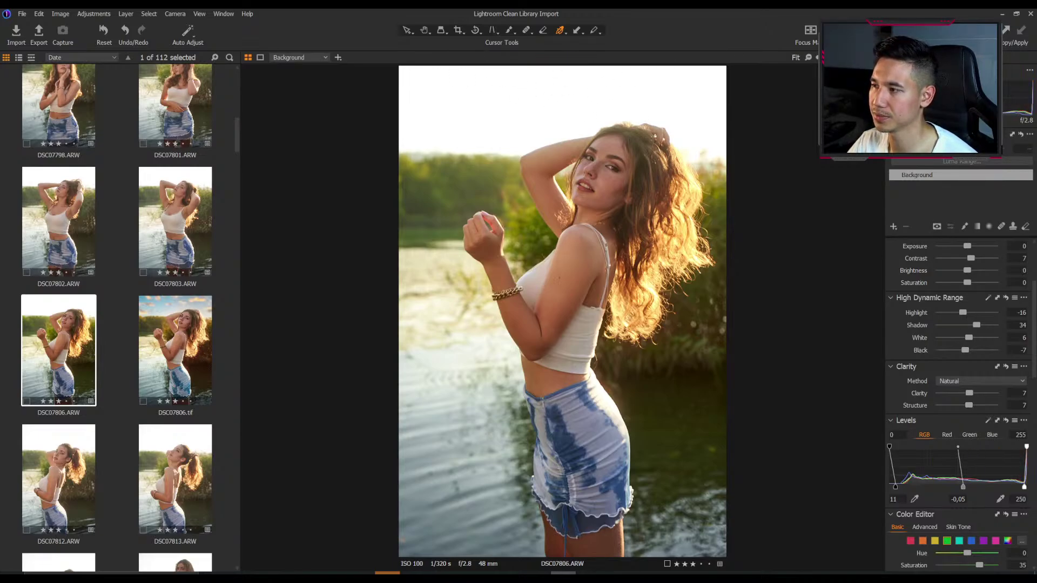
Check DSC07806.ARW for clipped highlights with the exposure warning in its edited and Before versions, and inspect the face and hair.
key(ctrl+e)
key(ctrl+e)
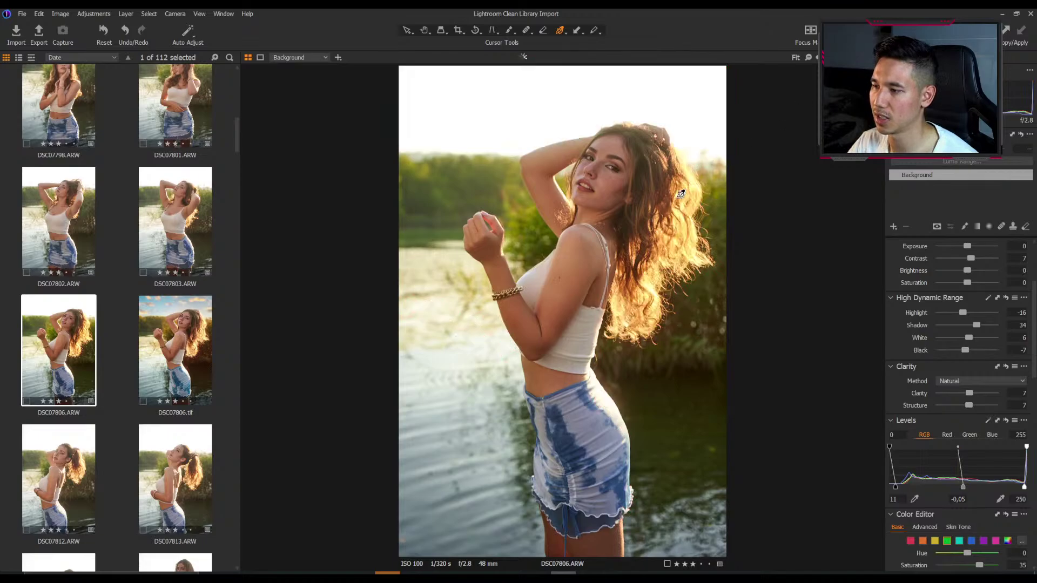
scroll(729, 172, up, 5)
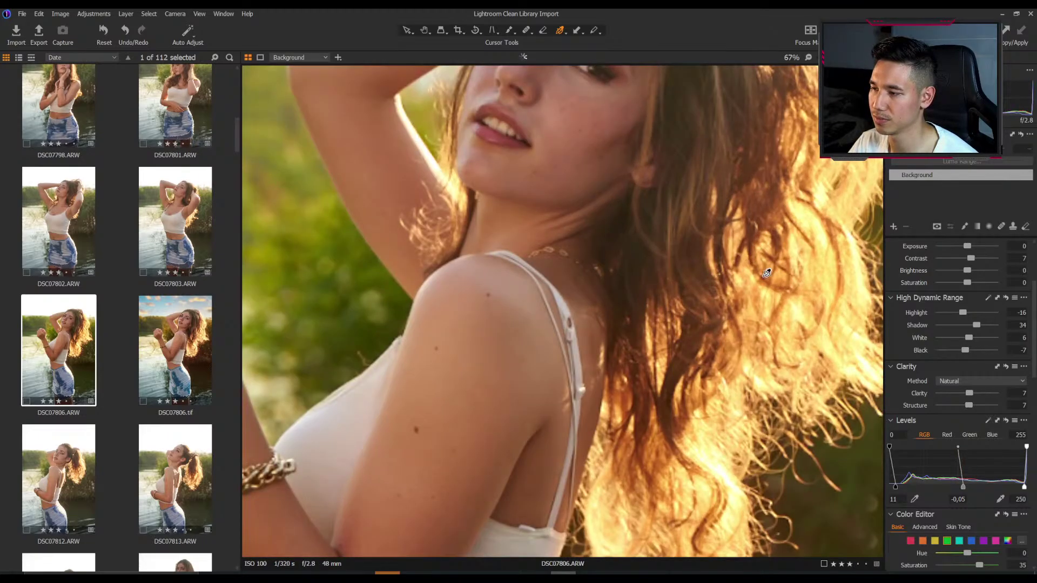
scroll(798, 258, down, 5)
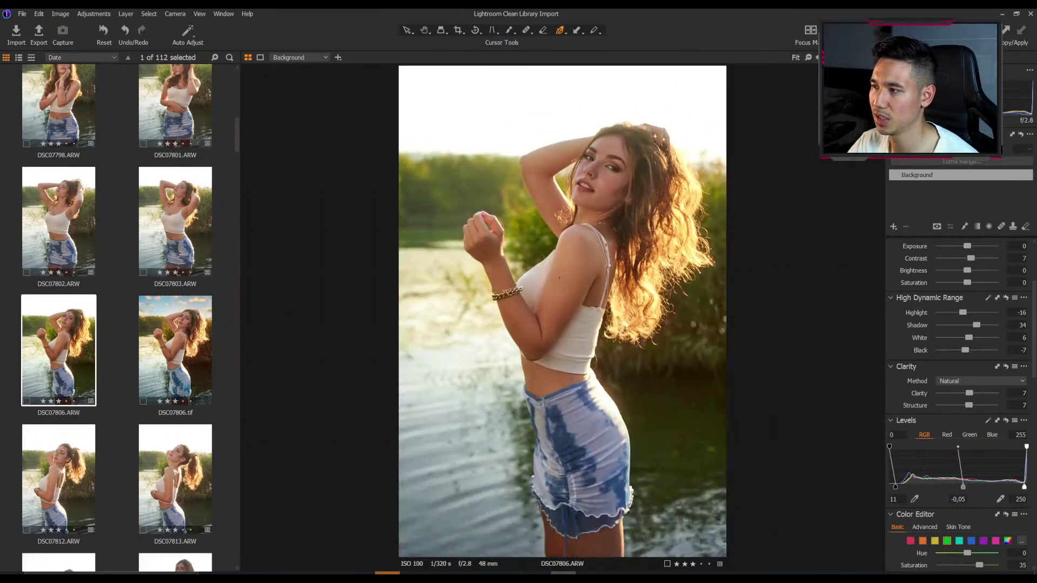
key(ctrl+e)
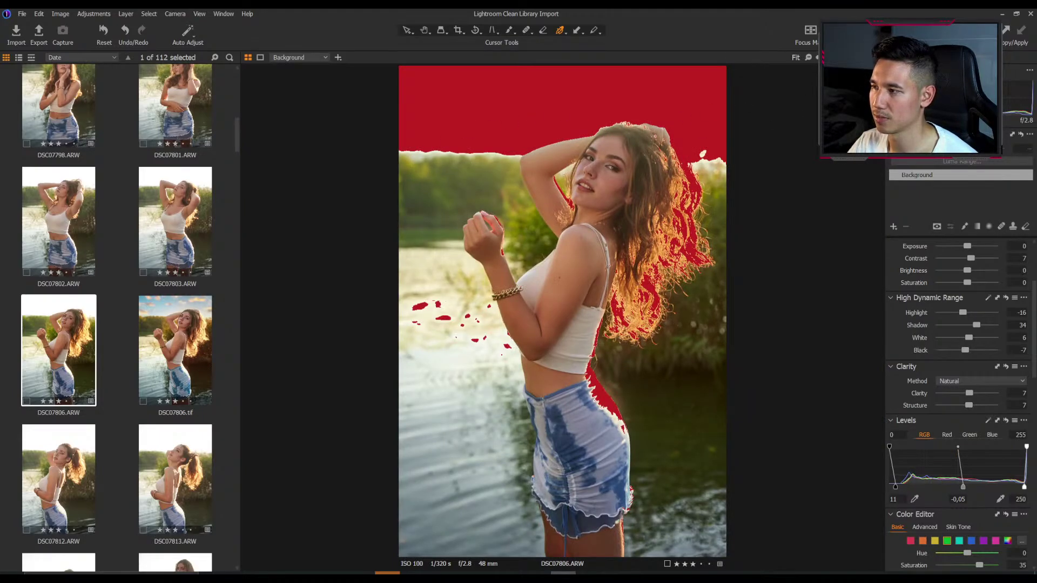
key(y)
key(ctrl+e)
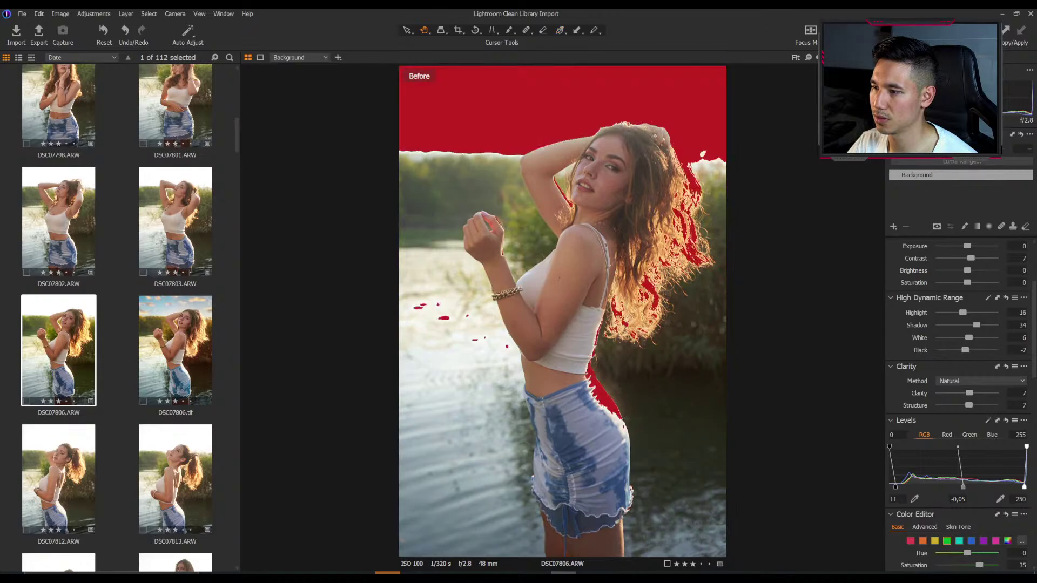
key(ctrl+e)
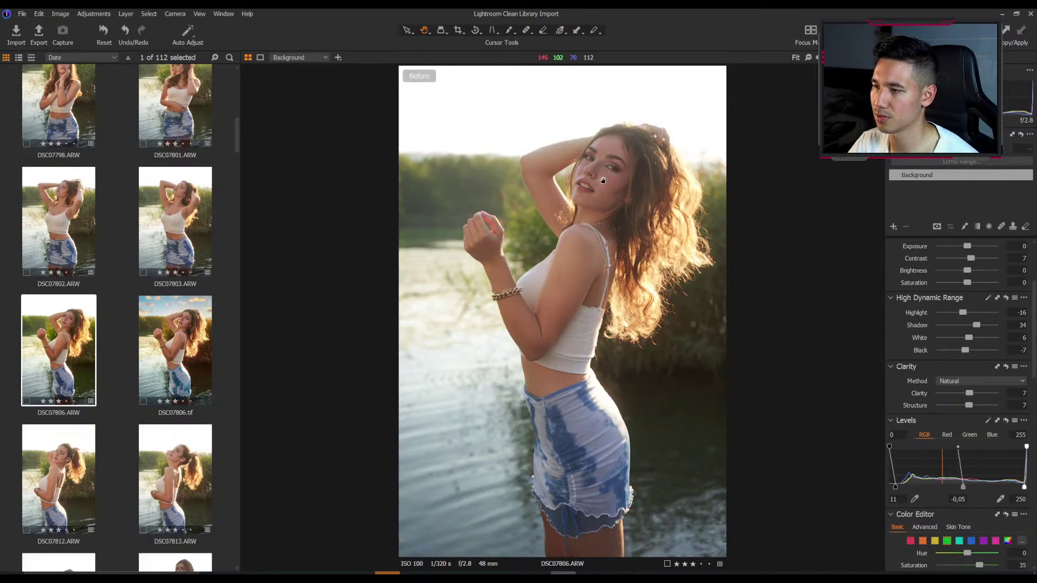
key(y)
scroll(638, 166, up, 5)
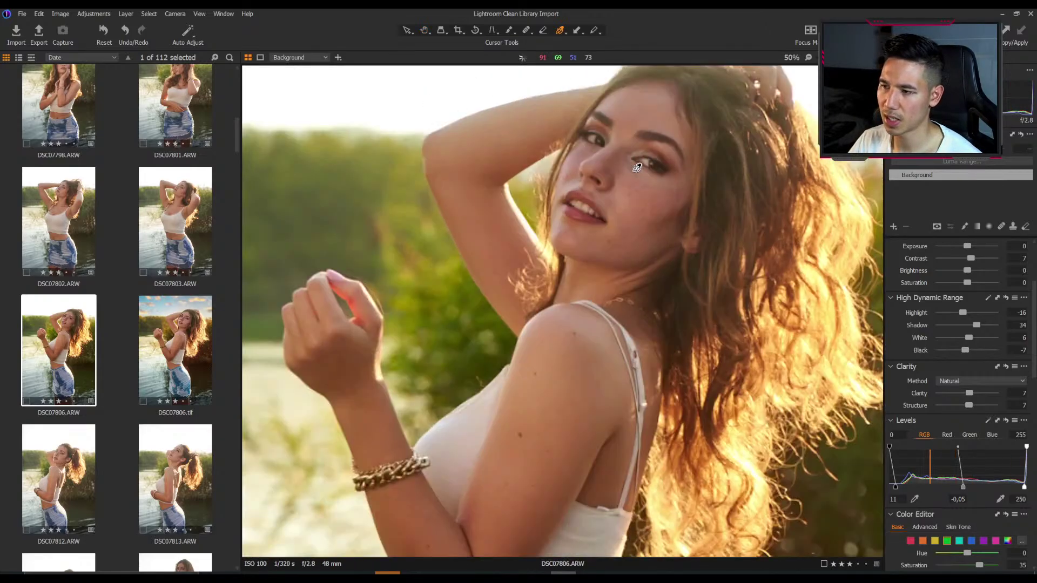
scroll(640, 167, down, 5)
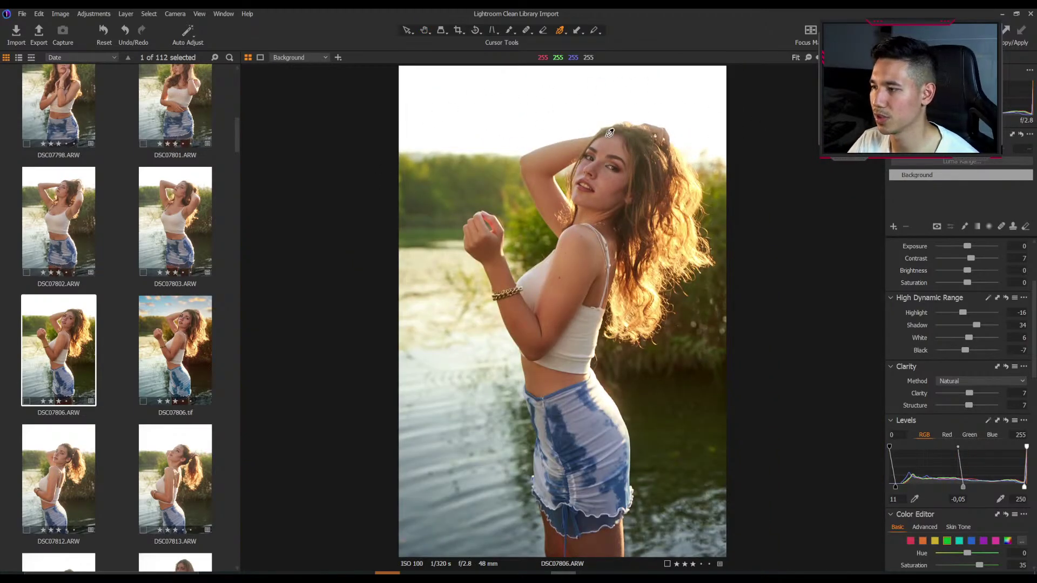
Try lowering the Exposure of DSC07806.ARW strongly to test the bright sky, and undo the change.
scroll(951, 271, up, 3)
drag(966, 344, 840, 341)
key(ctrl+z)
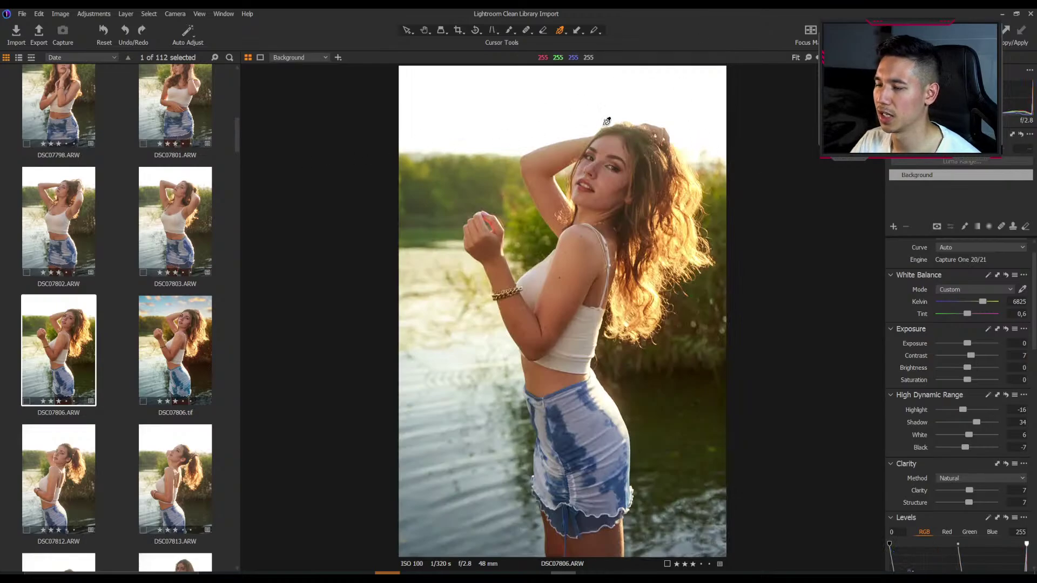
Inspect the facial skin of DSC07806.ARW at 200% and return to Photoshop.
scroll(597, 163, up, 6)
scroll(587, 165, down, 4)
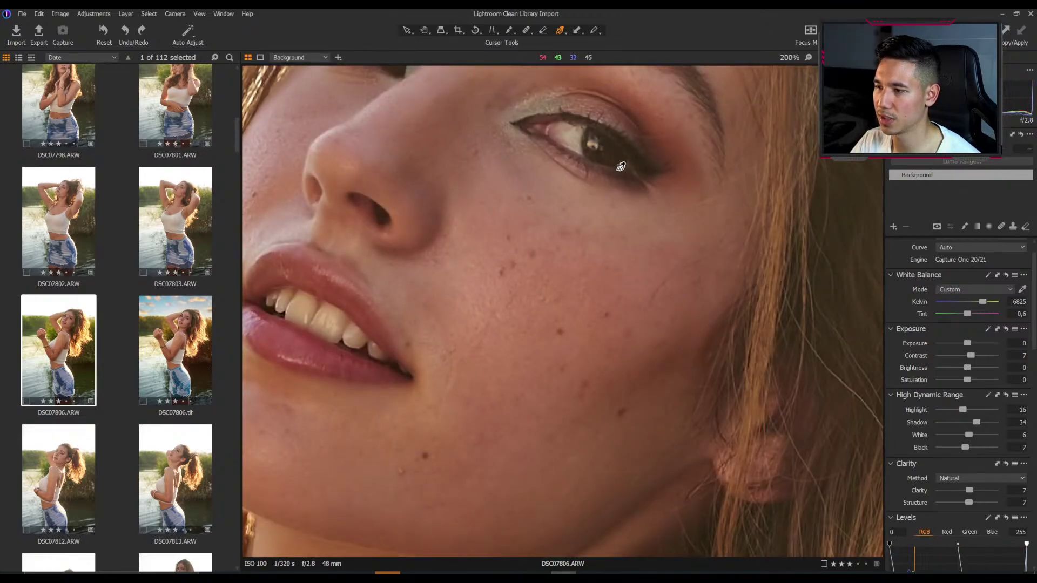
scroll(549, 117, down, 3)
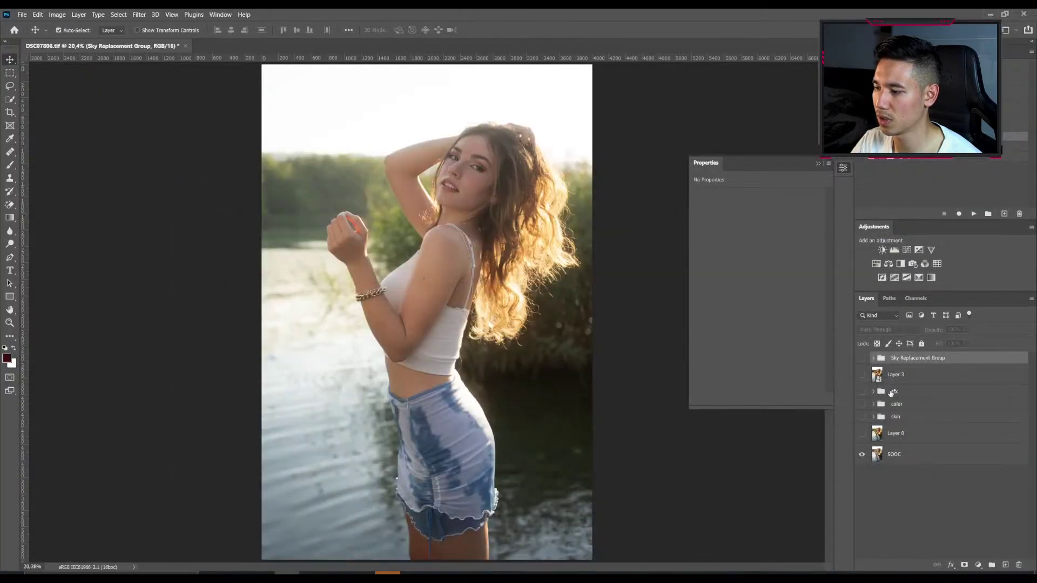
Show Layer 0 above SOOC and toggle its visibility to compare the raw adjustments with the unedited photo.
click(890, 438)
click(862, 433)
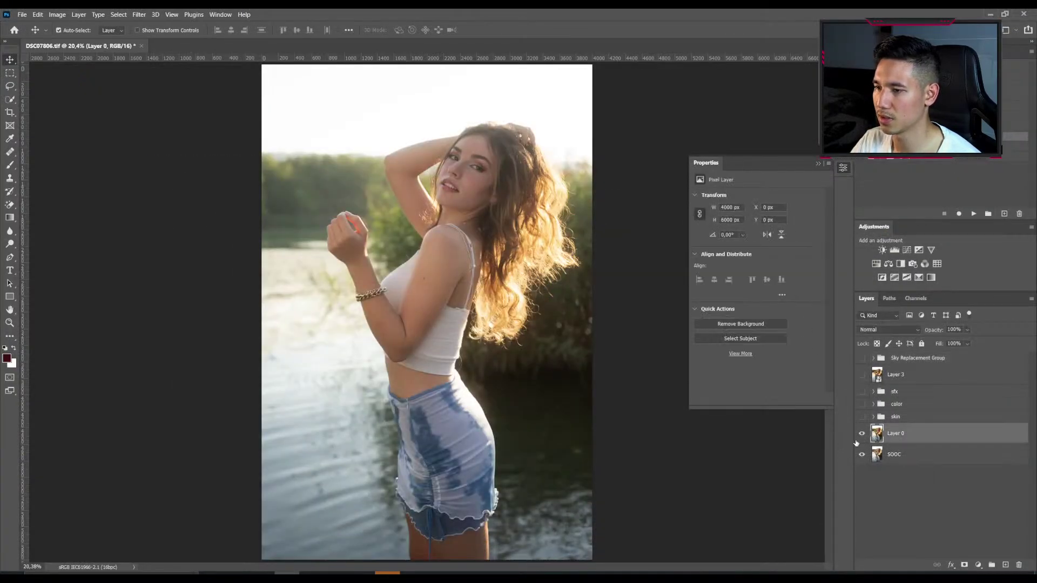
click(883, 418)
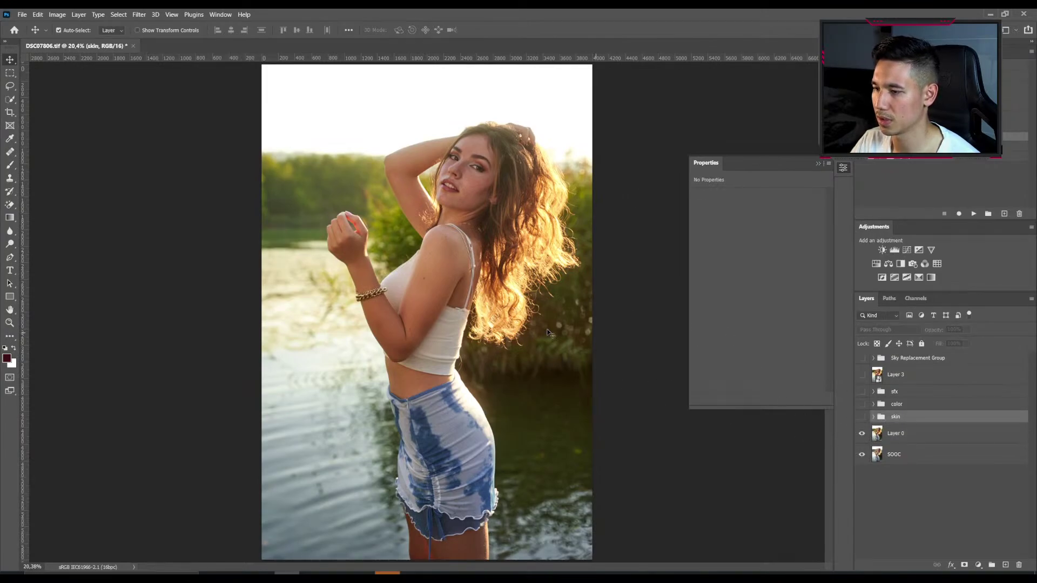
click(862, 433)
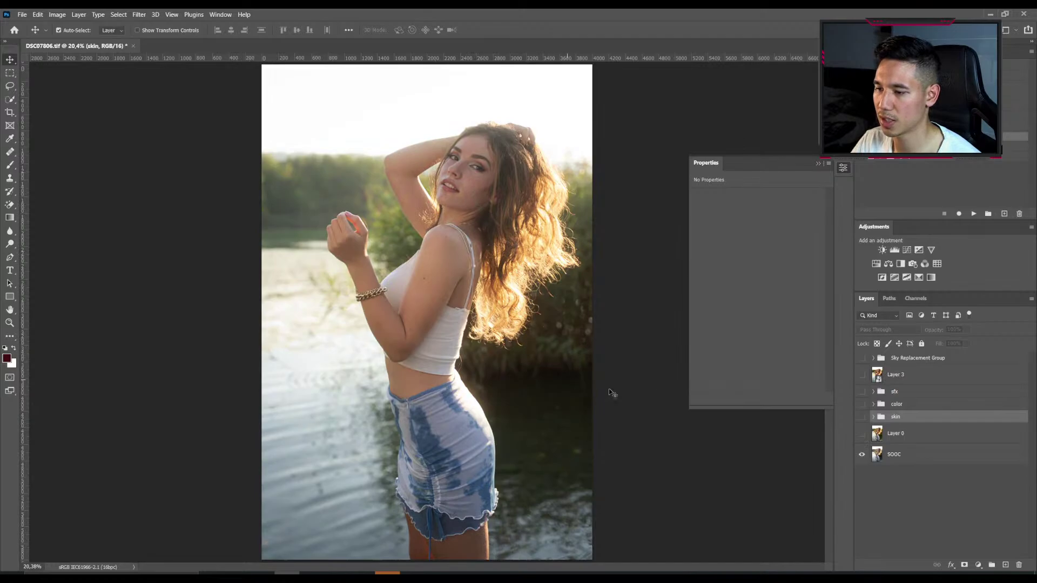
click(862, 433)
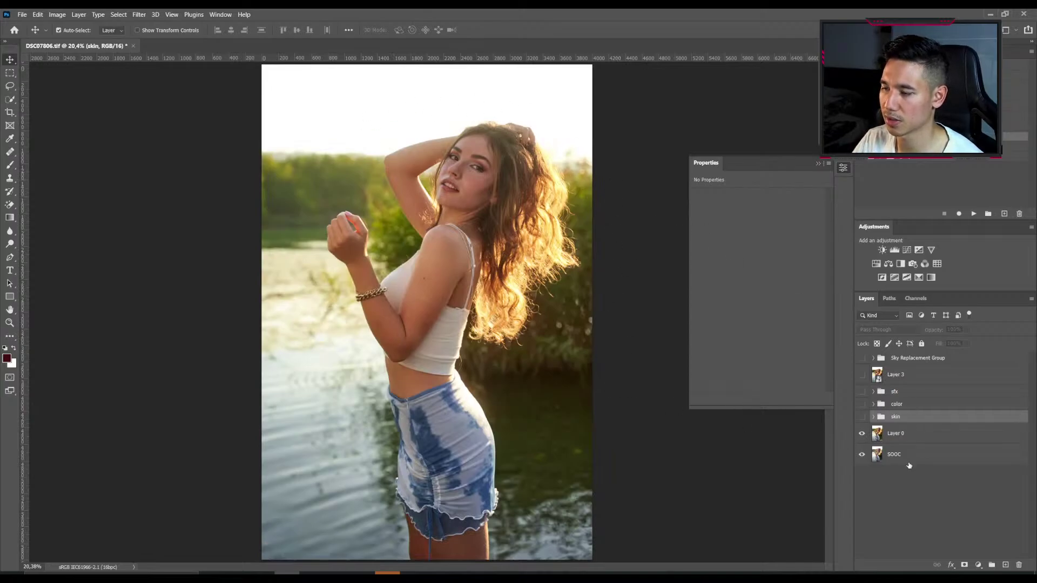
Show the skin group, bring the face into close view, and collapse the Properties panel.
click(907, 404)
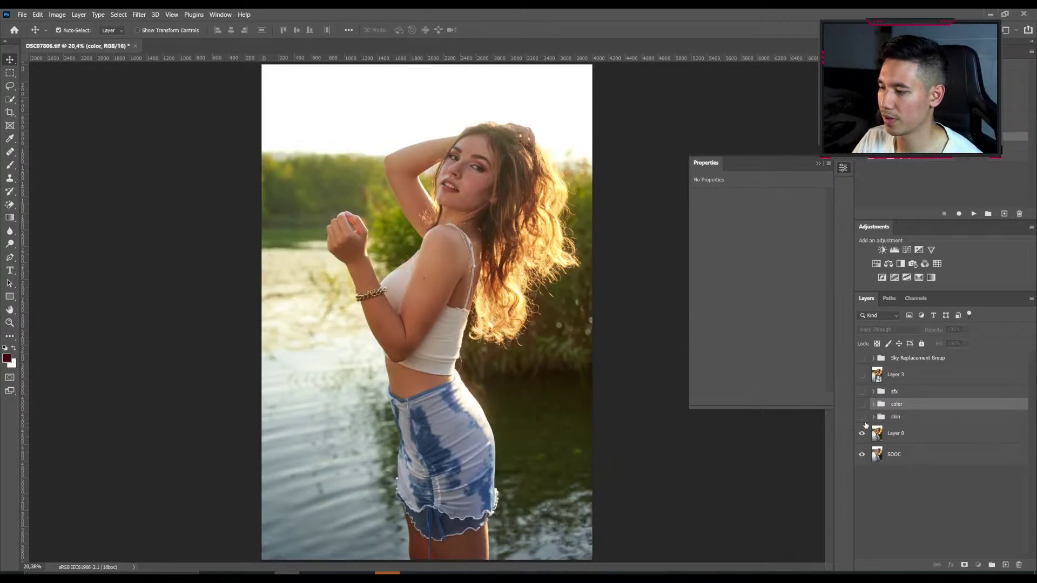
click(896, 416)
click(862, 416)
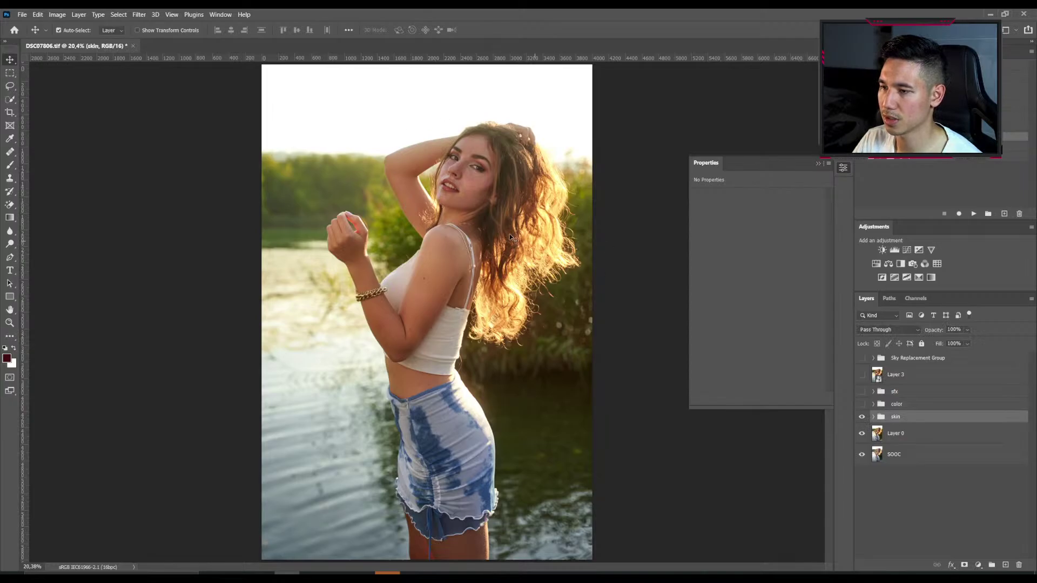
scroll(448, 183, up, 2)
scroll(454, 182, up, 5)
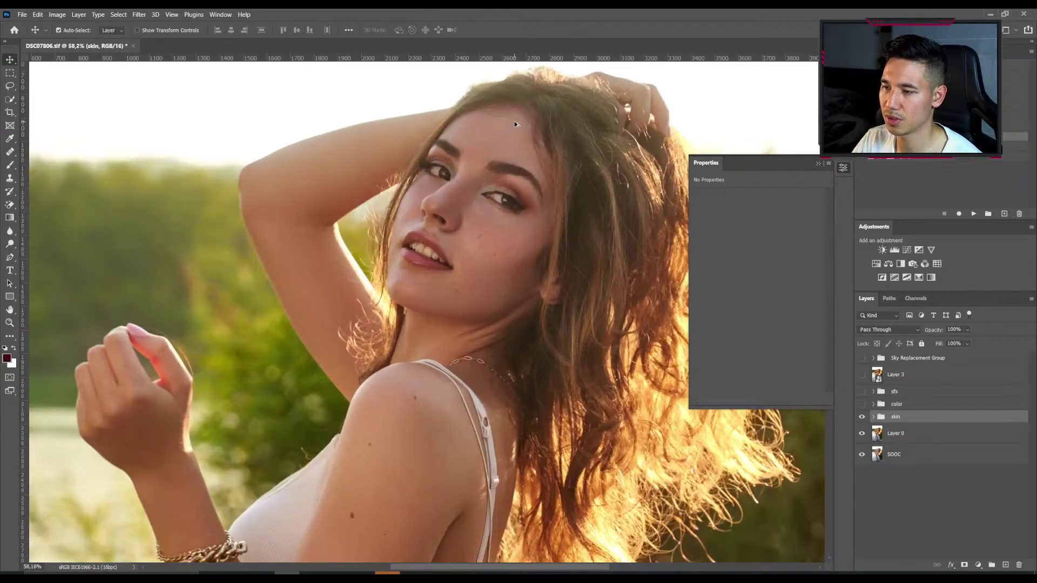
click(843, 168)
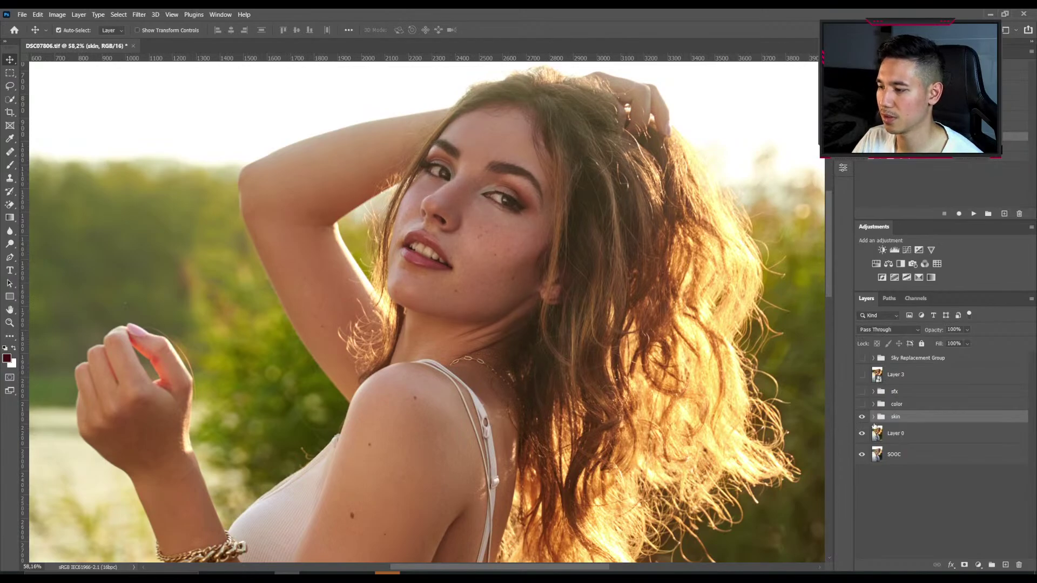
Fit the whole photo in view and show the color group above the skin retouching.
click(897, 405)
key(ctrl+0)
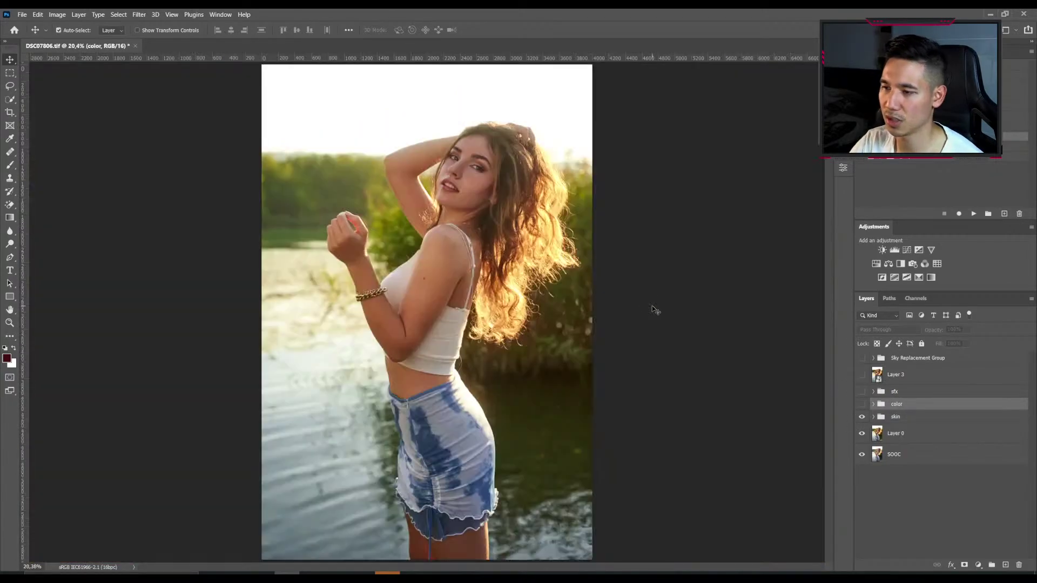
click(862, 405)
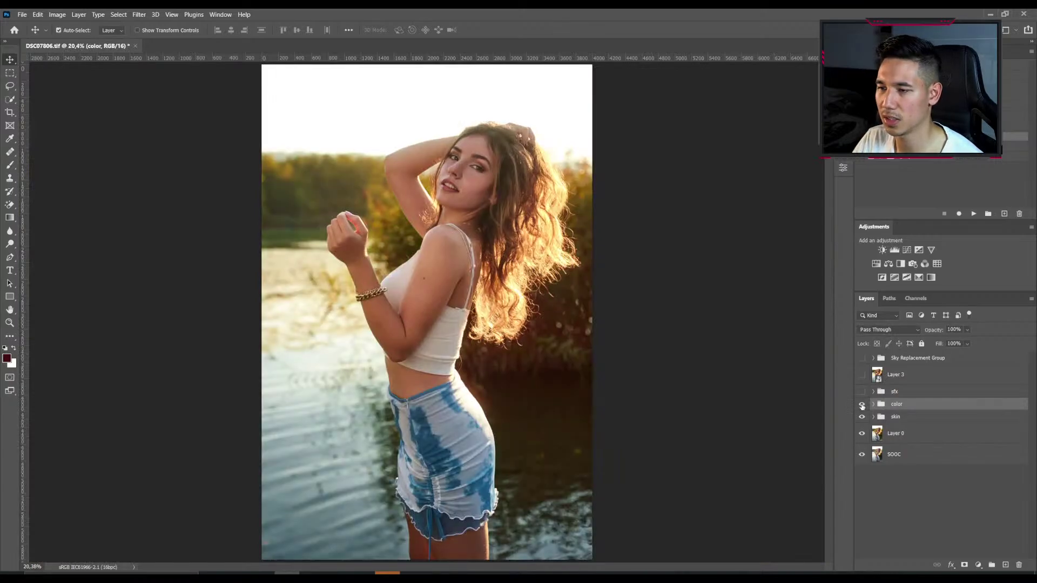
Select the sfx group, toggle its visibility to compare its effect, and leave it shown.
click(893, 392)
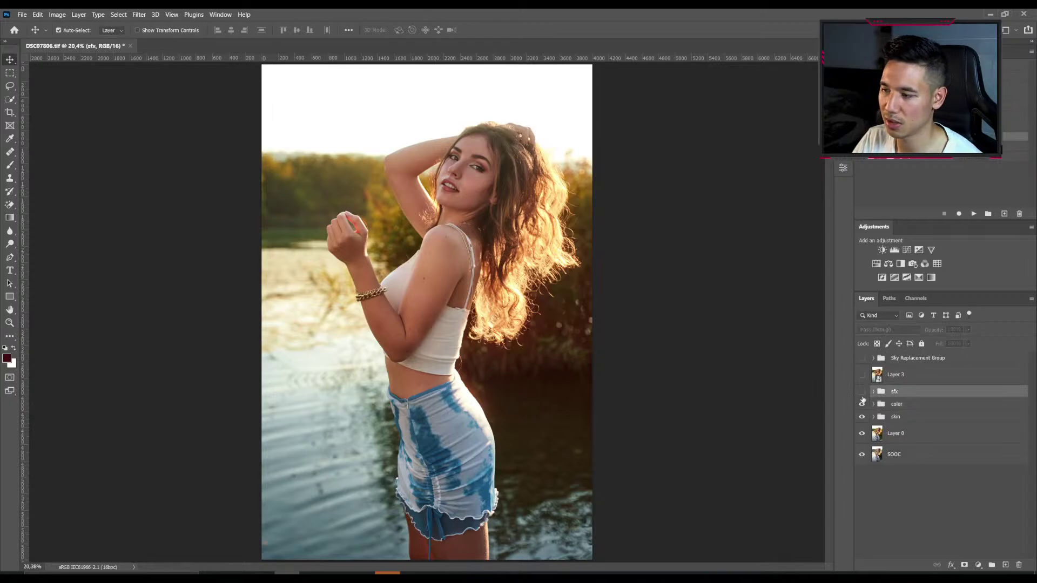
click(863, 395)
click(864, 395)
click(864, 396)
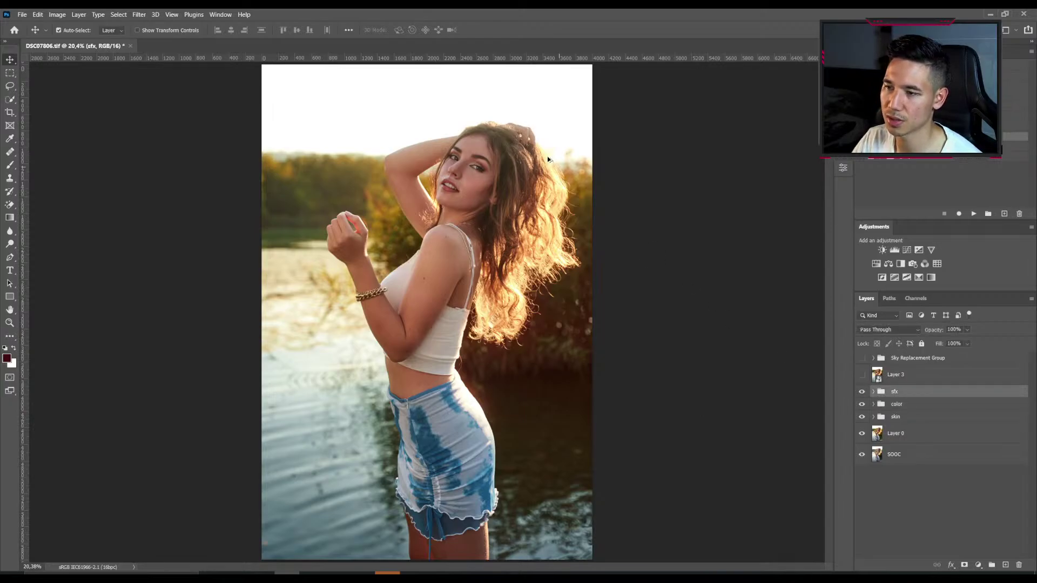
Compare the face and hair in close view with the sfx group hidden and shown.
scroll(547, 156, up, 5)
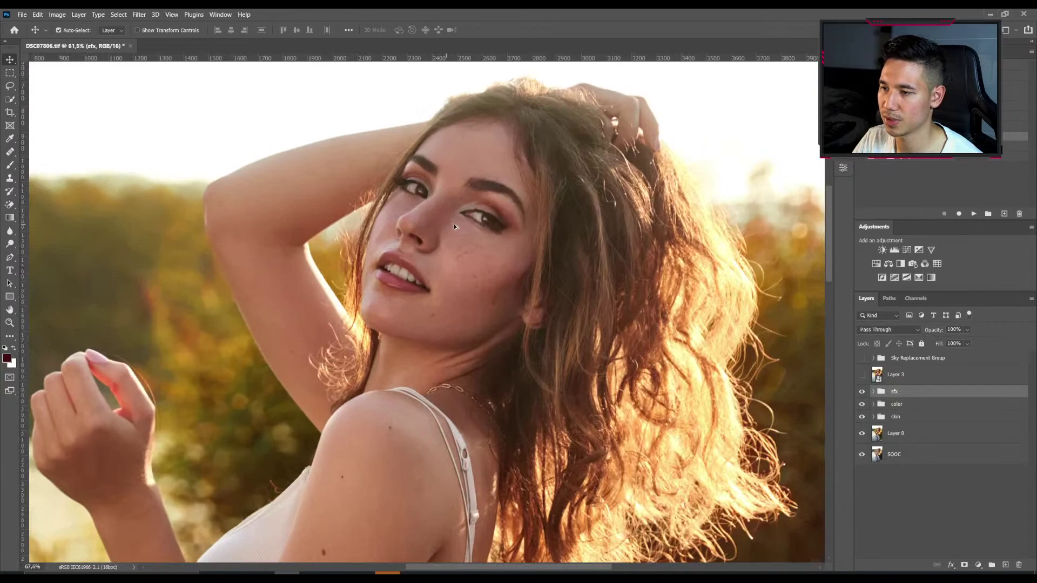
scroll(454, 226, up, 2)
click(862, 392)
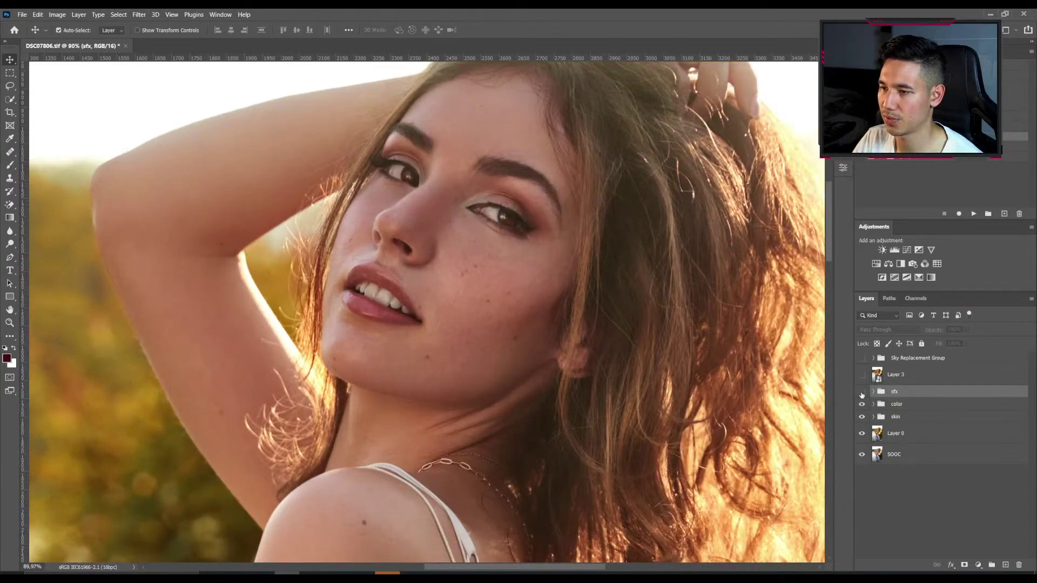
click(862, 393)
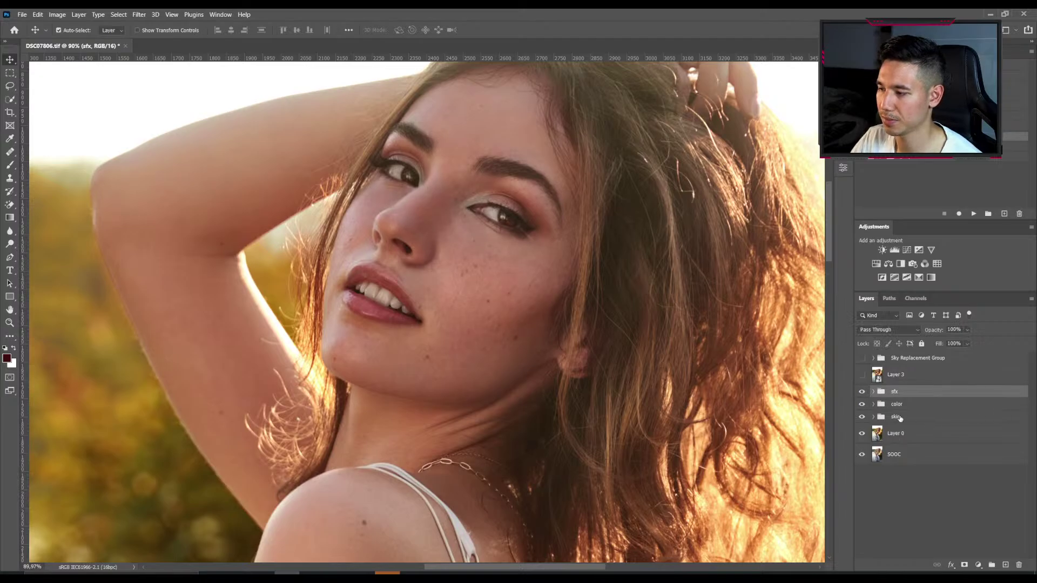
Return to the full photo, show Layer 3 above the sfx group, and select it.
key(ctrl+0)
click(862, 374)
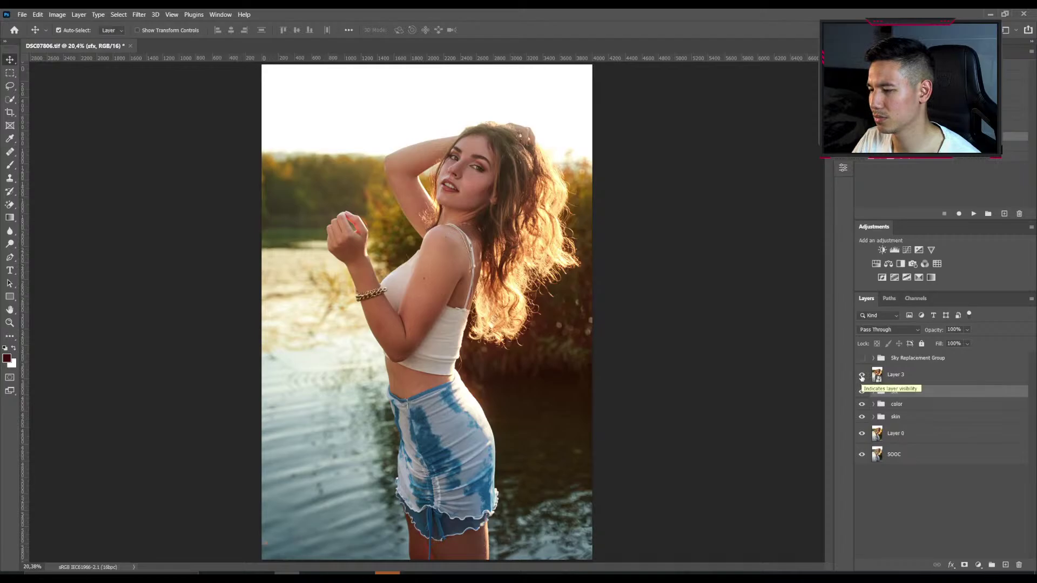
click(896, 376)
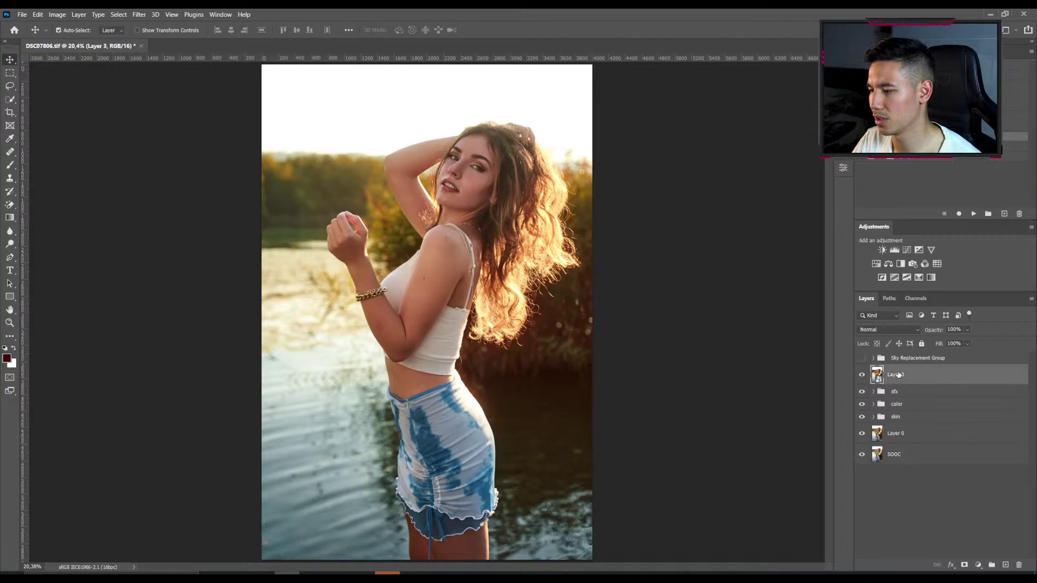
Toggle the Sky Replacement Group on and off to compare the replaced sky with the original bright sky.
click(862, 359)
click(862, 358)
click(862, 358)
click(862, 359)
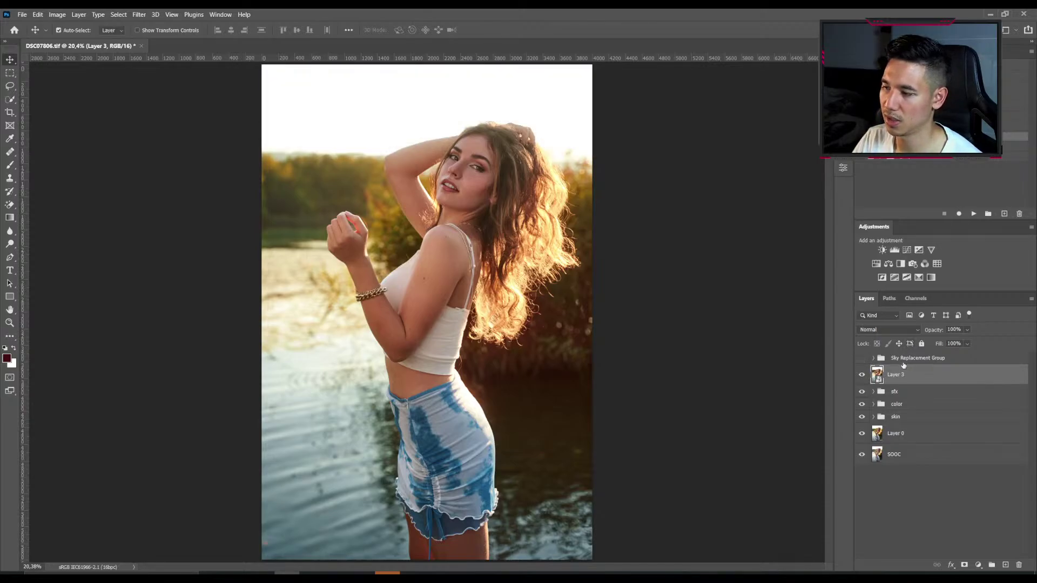
Add a Brightness/Contrast adjustment layer directly above Layer 3 and set its Brightness to 23.
click(903, 362)
click(902, 375)
click(882, 251)
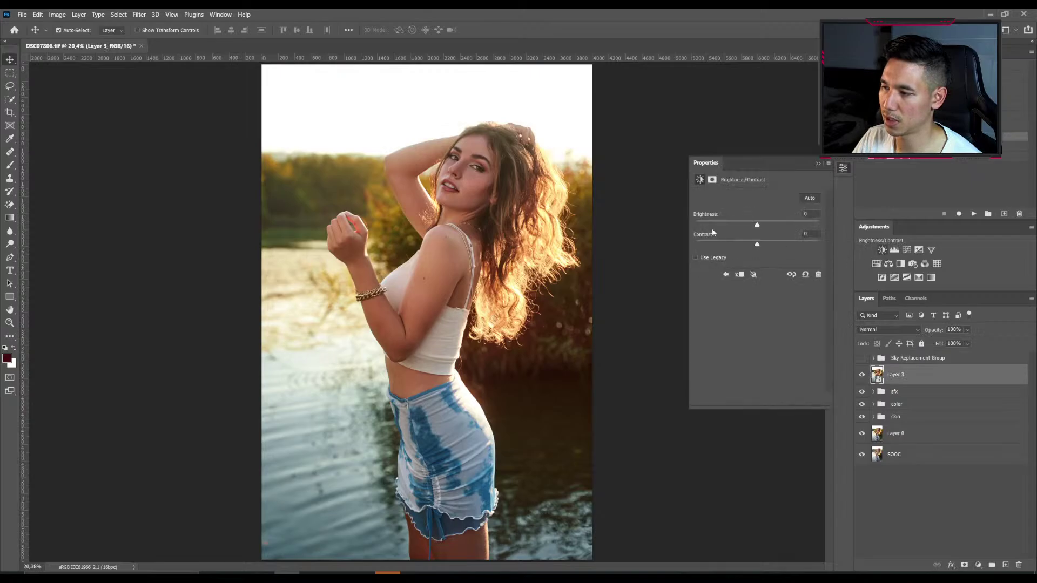
drag(757, 226, 765, 227)
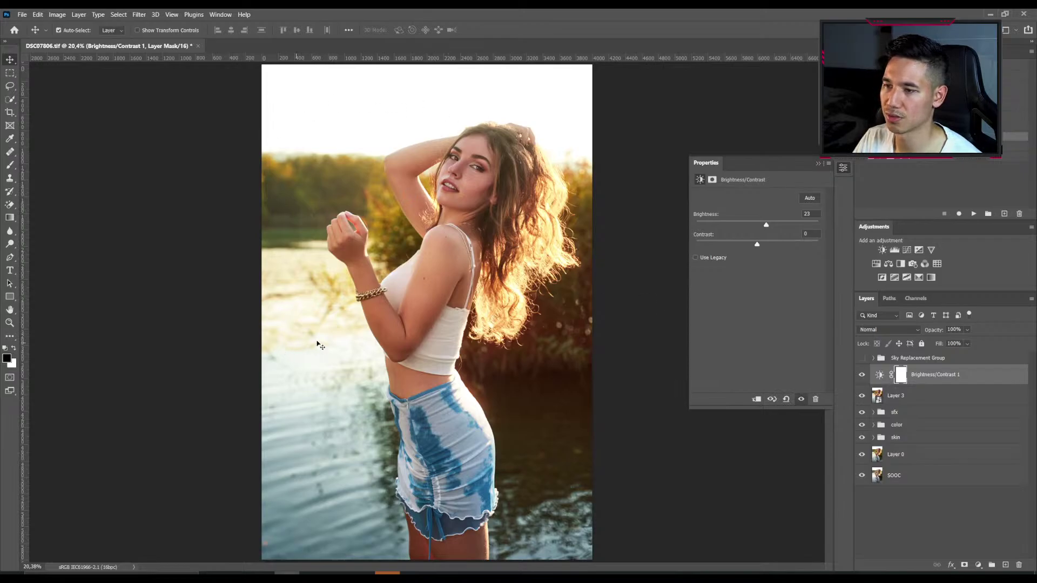
key(ctrl)
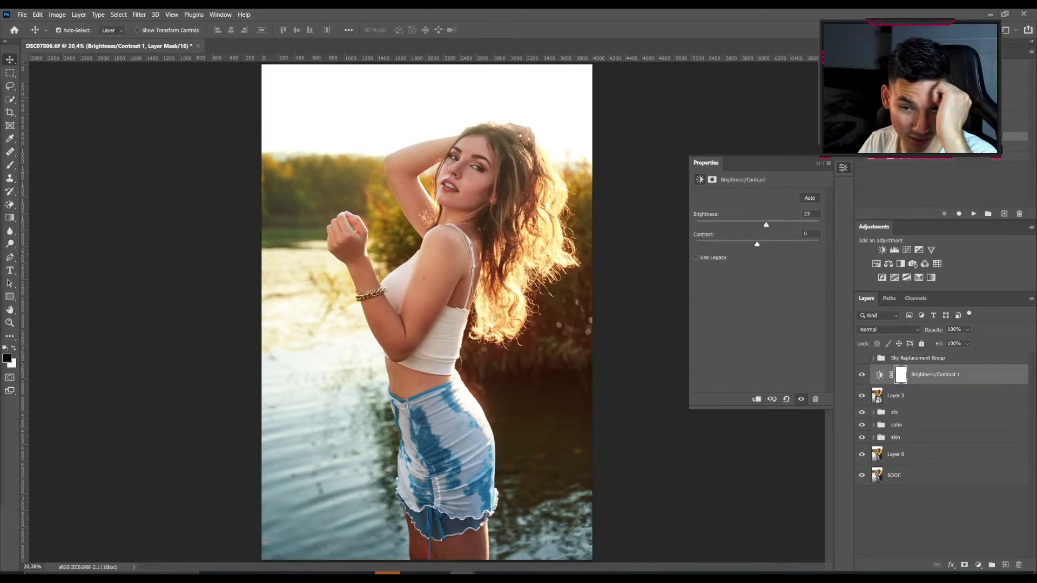
Switch to Capture One to review DSC07806.ARW against the brightened edit, and return to Photoshop.
click(562, 574)
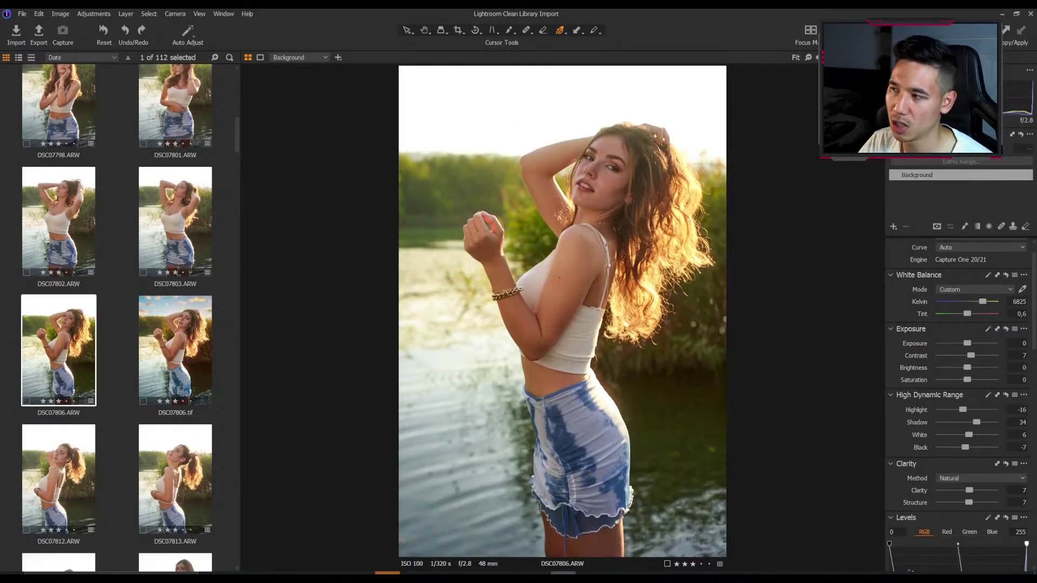
click(1002, 16)
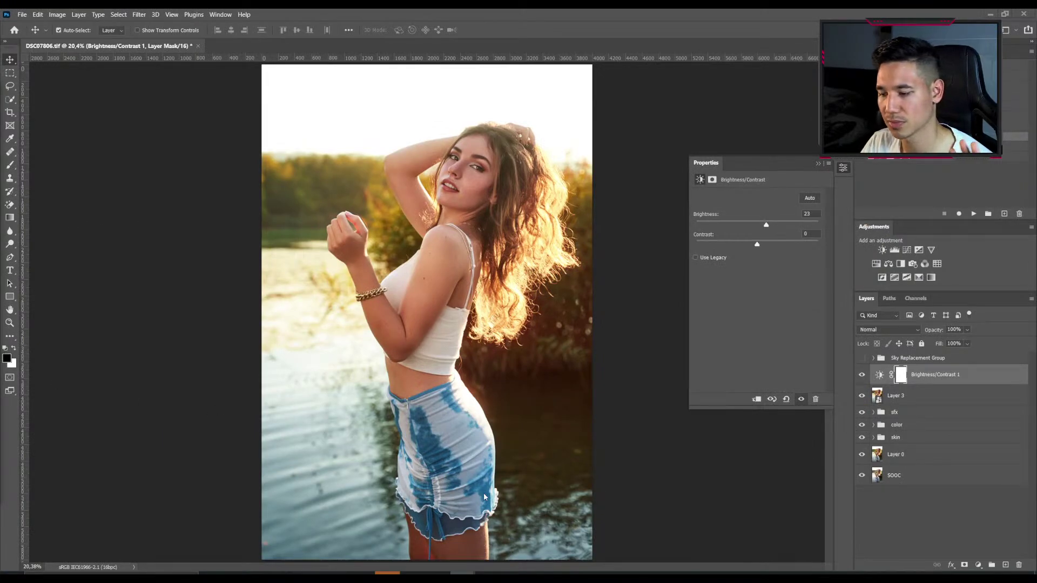
mouse_move(562, 574)
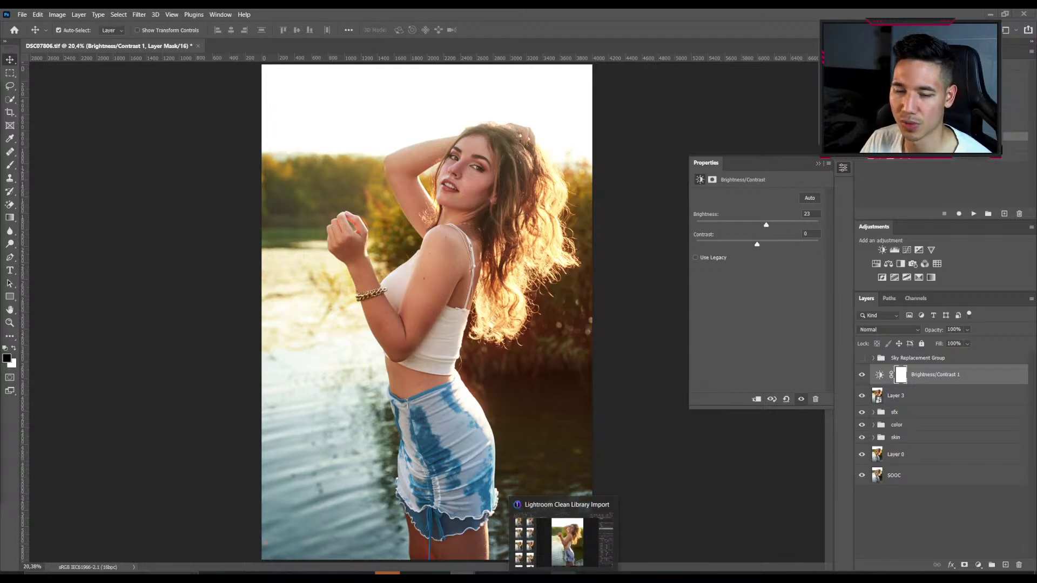
click(567, 540)
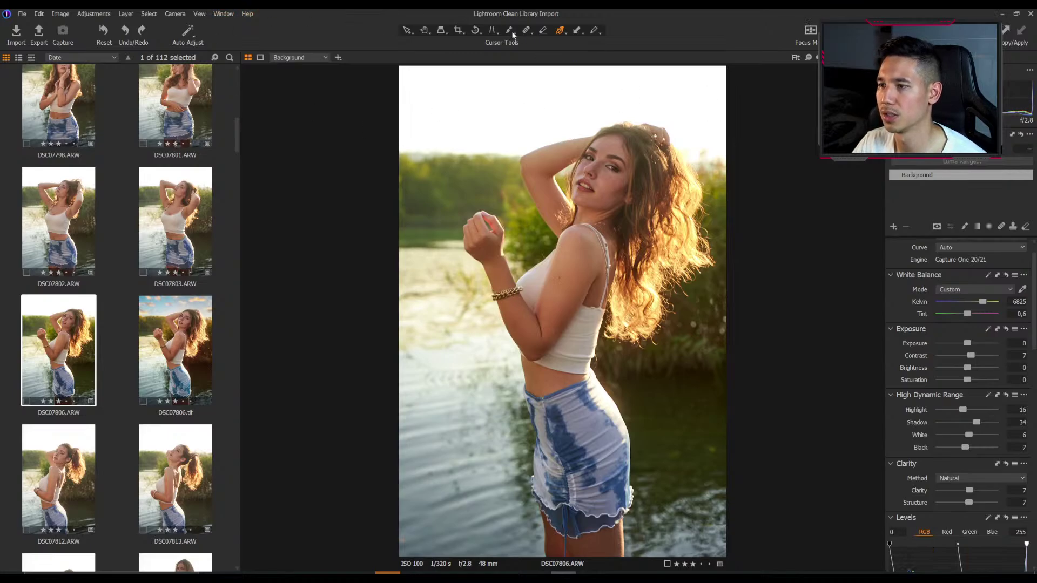
click(1003, 16)
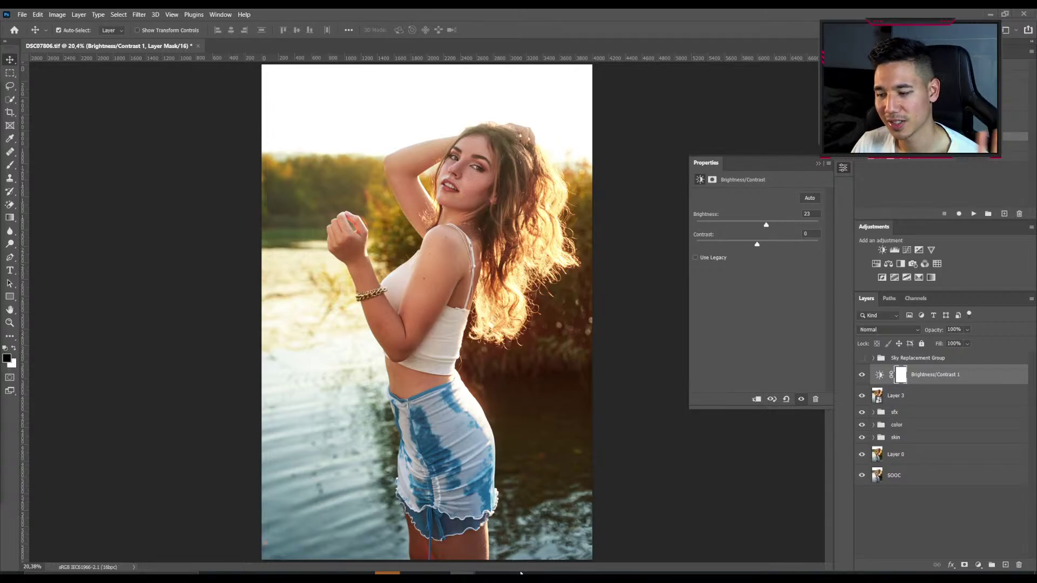
mouse_move(512, 574)
mouse_move(556, 547)
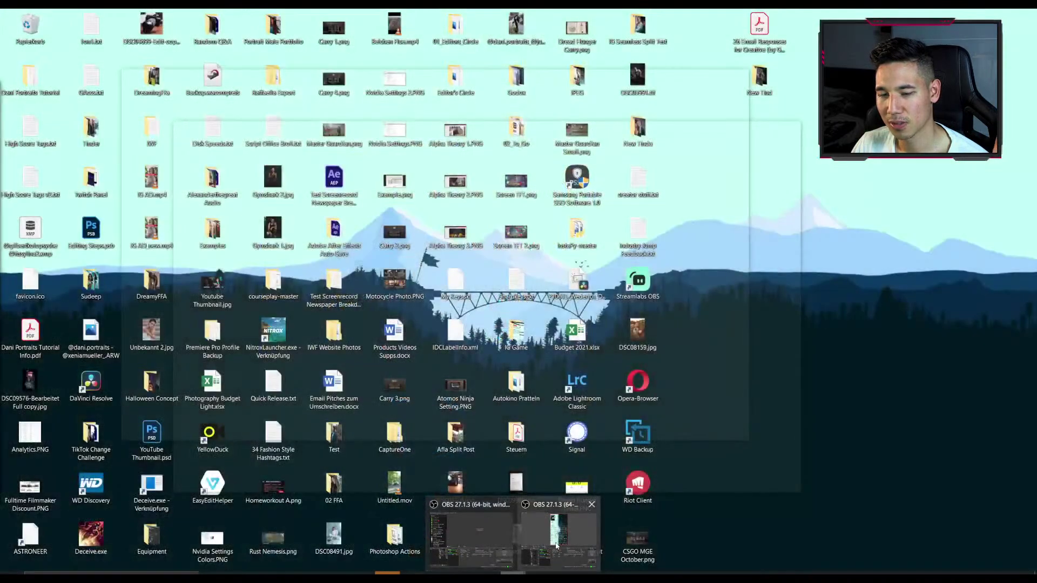